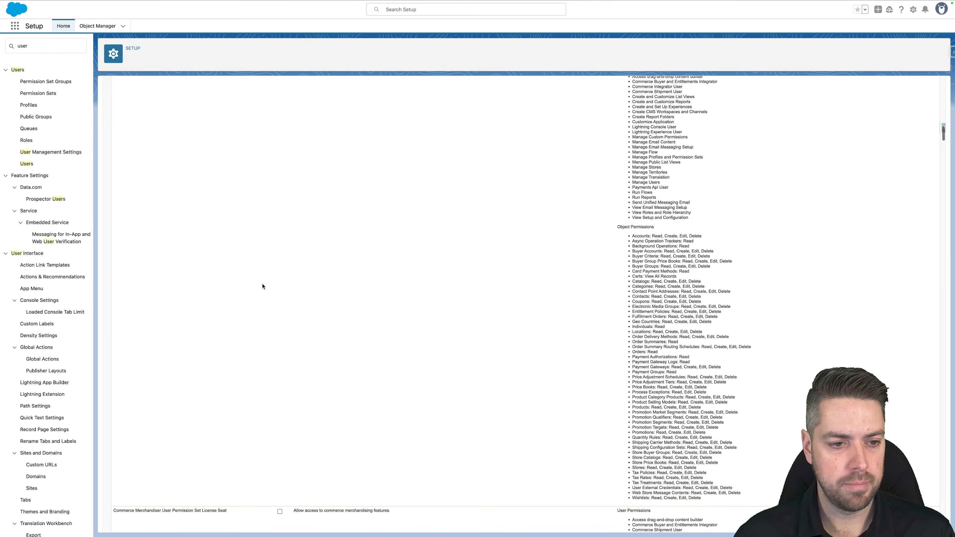
Select the Contract LifeCycle Management User permission set license
scroll(264, 252, "down", 15)
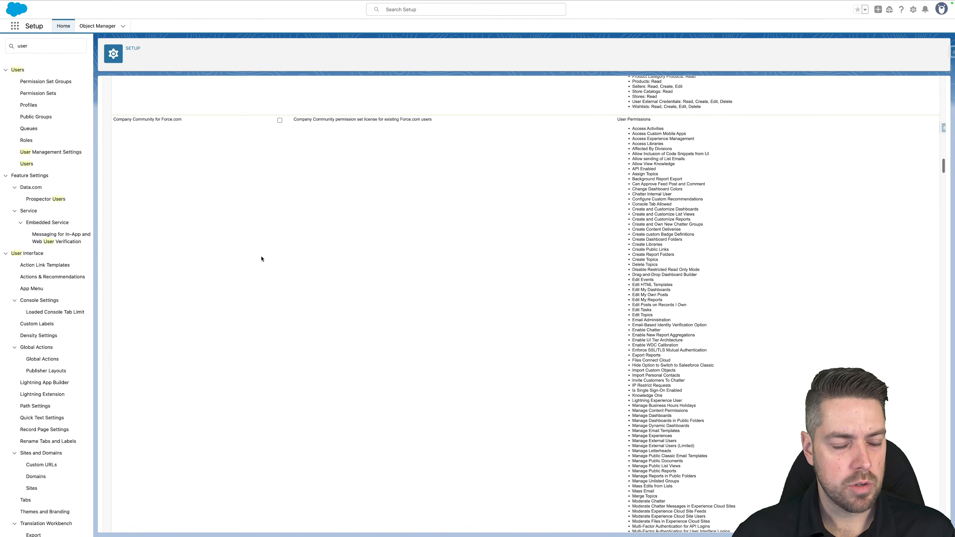
scroll(256, 245, "down", 4)
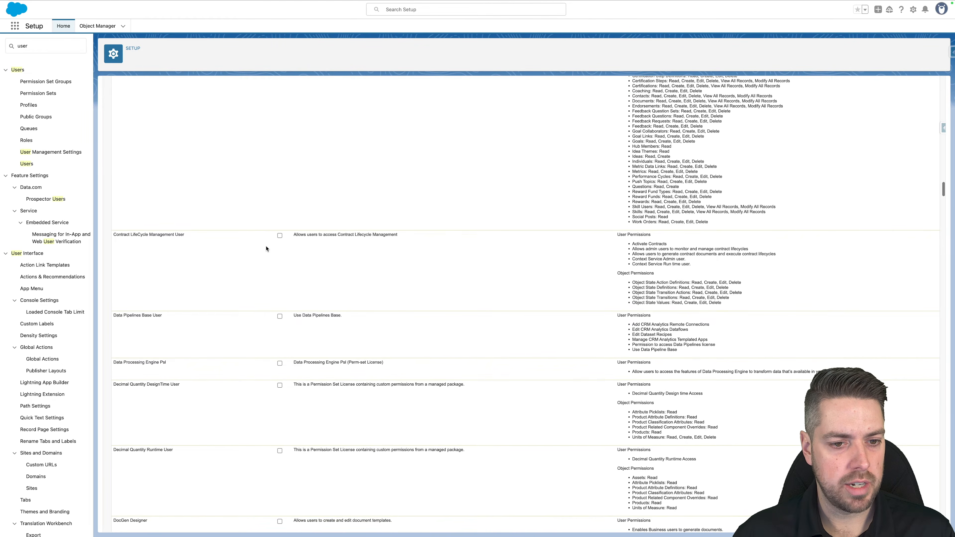
left_click_drag(116, 176, 188, 178)
left_click(190, 179)
left_click(279, 176)
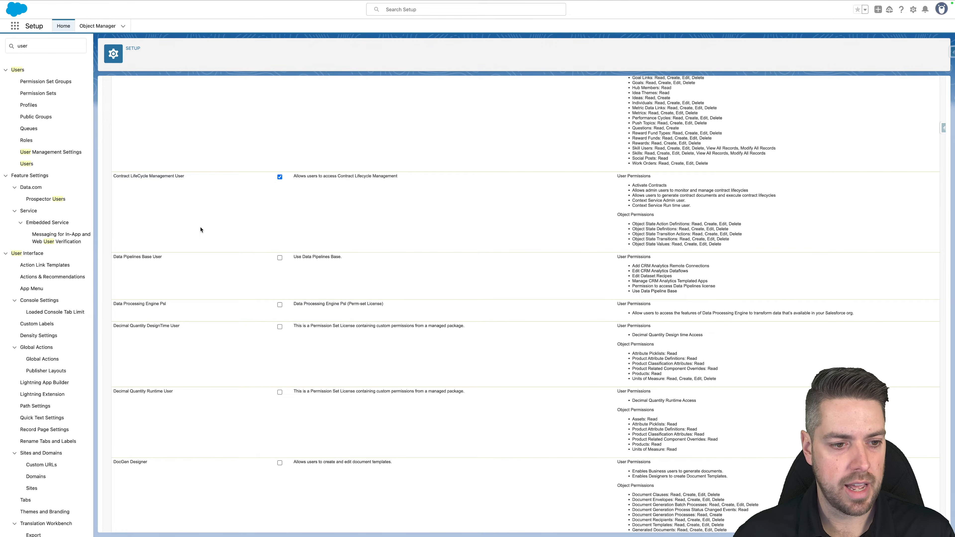
Select the Data Pipelines Base User, Data Processing Engine Psl, Decimal Quantity DesignTime User and Decimal Quantity Runtime User licenses
left_click_drag(114, 258, 170, 261)
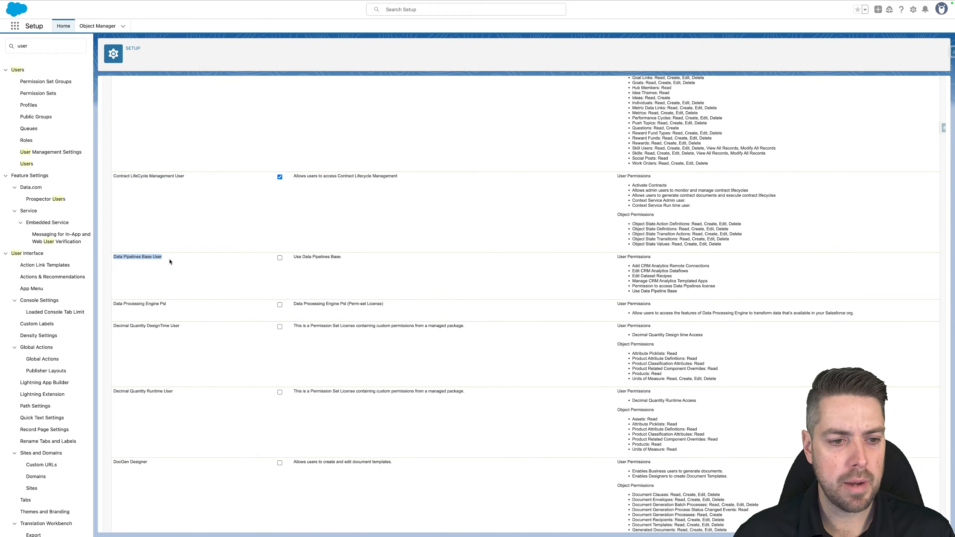
scroll(268, 269, "down", 1)
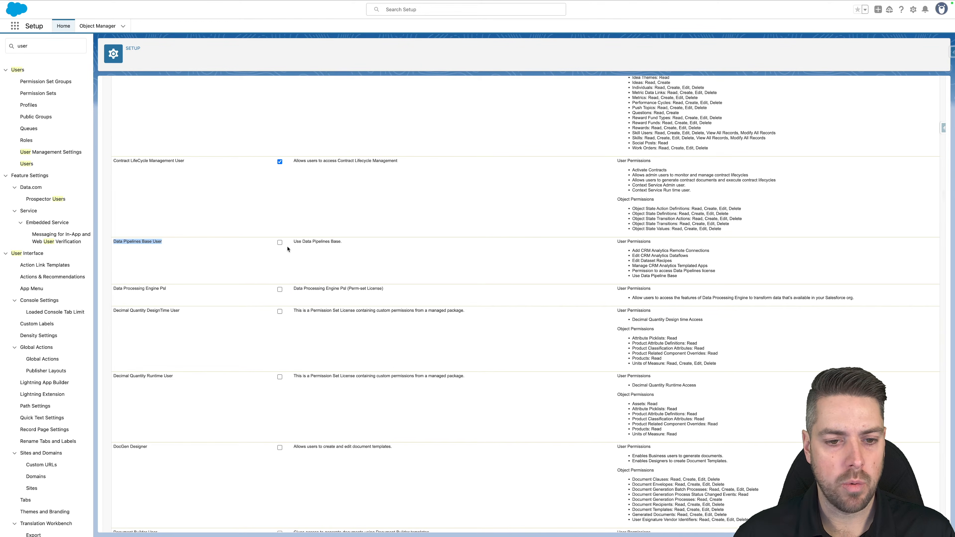
left_click(280, 242)
left_click(279, 289)
scroll(280, 308, "down", 3)
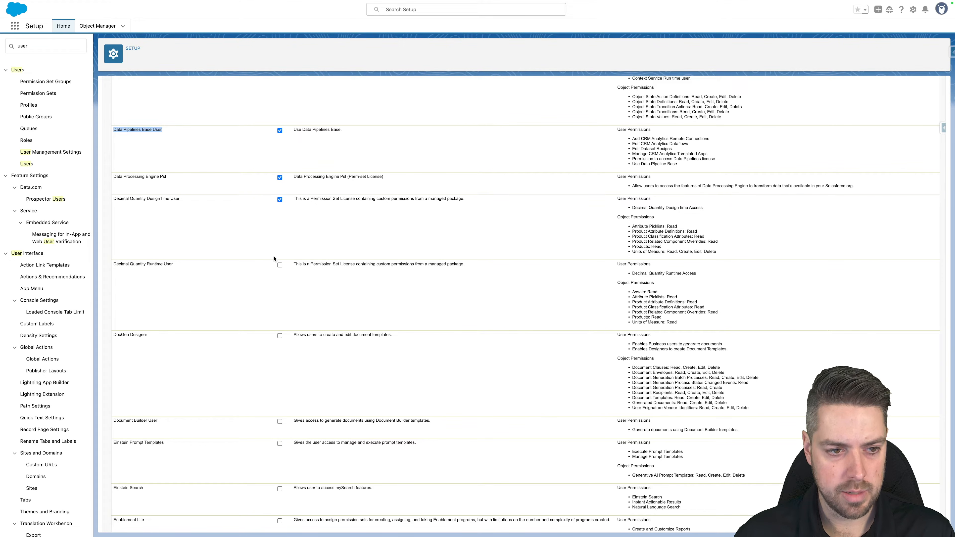
left_click(280, 265)
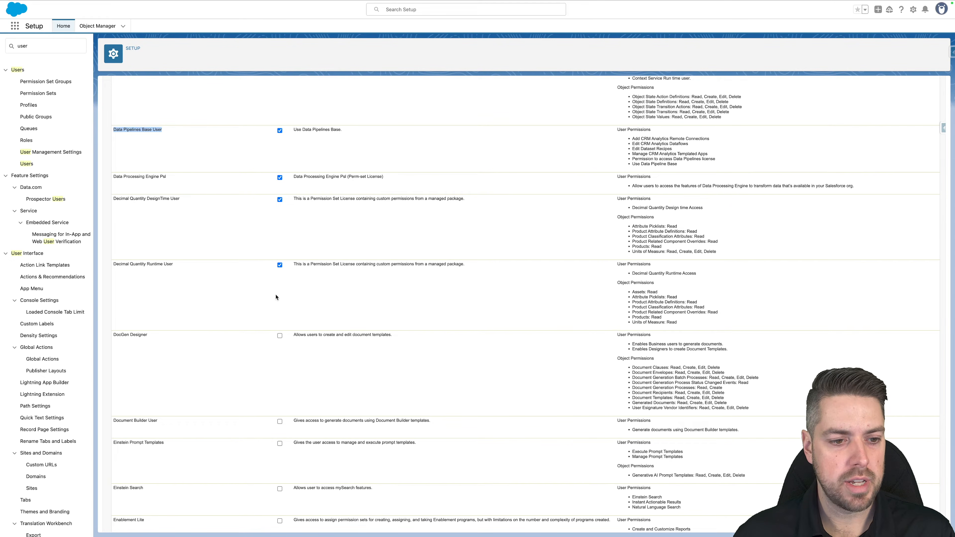
Select the DocGen Designer and Document Builder User permission set licenses
scroll(280, 267, "down", 3)
scroll(268, 213, "down", 1)
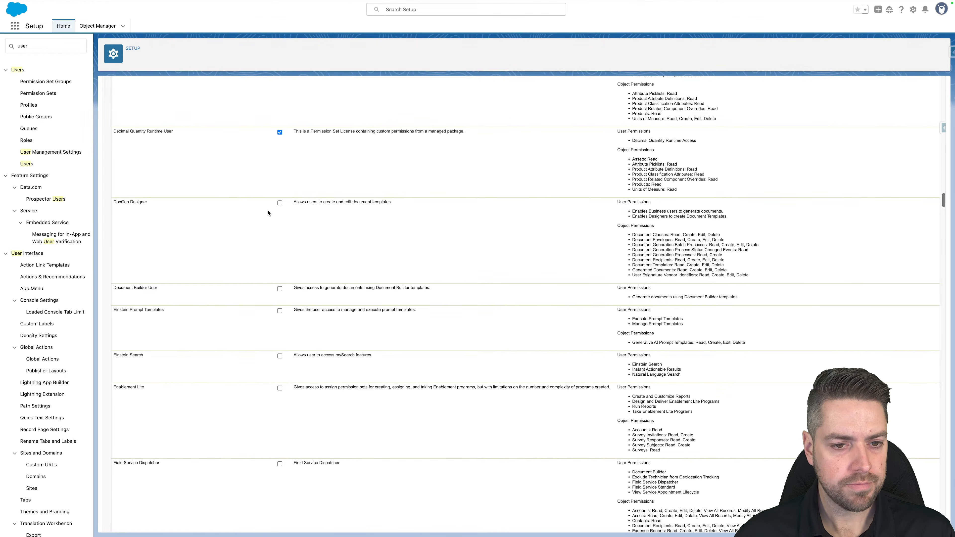
left_click(279, 202)
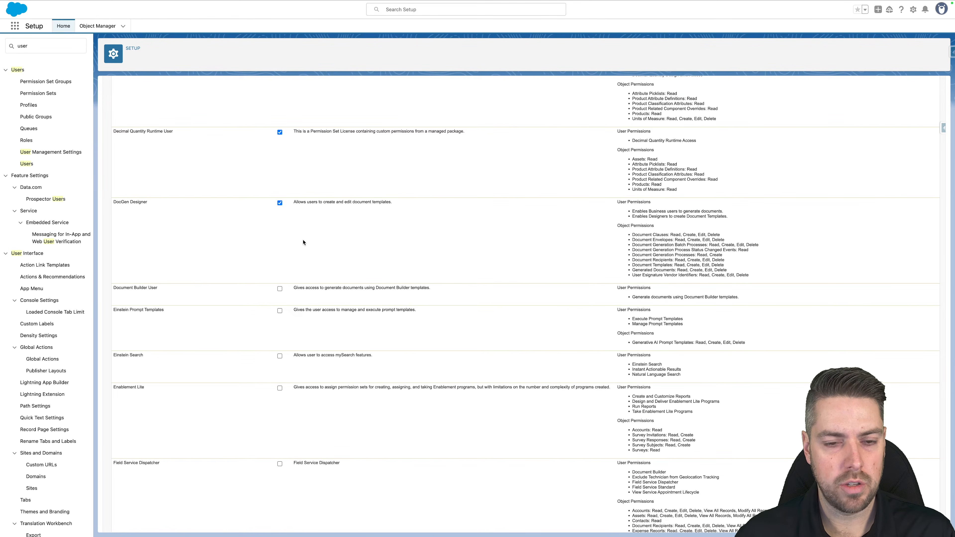
scroll(265, 265, "down", 3)
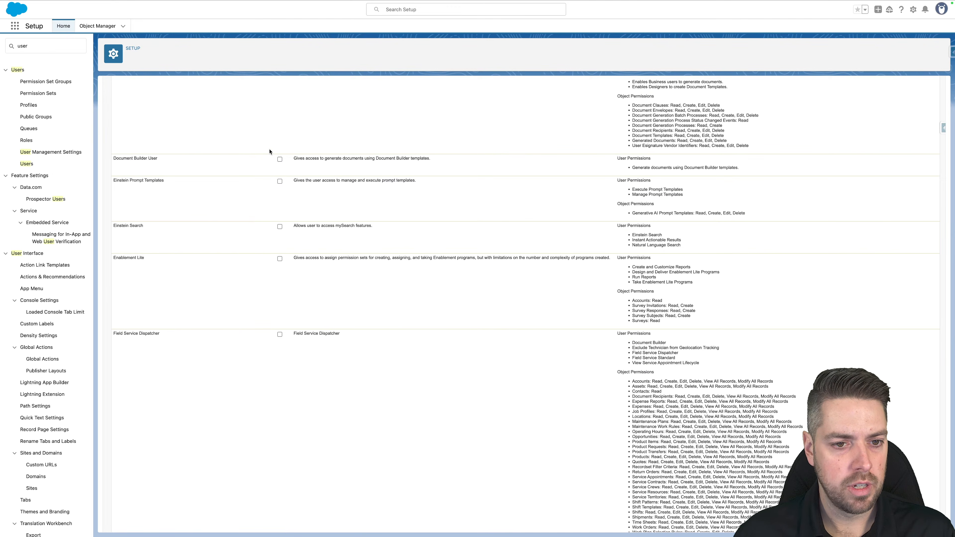
left_click(279, 159)
Select the Fulfillment User PSL permission set license that allows access to DRO
scroll(195, 215, "down", 9)
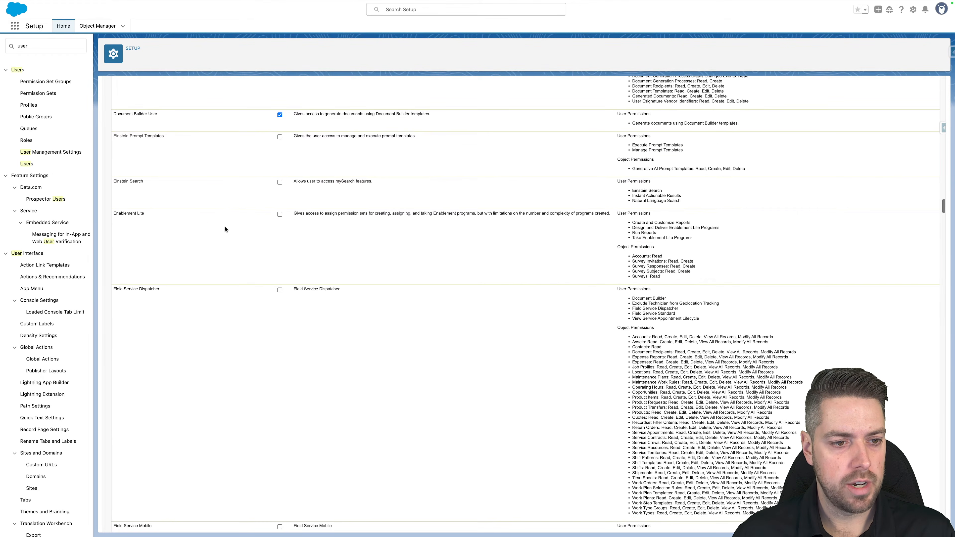
scroll(190, 214, "down", 15)
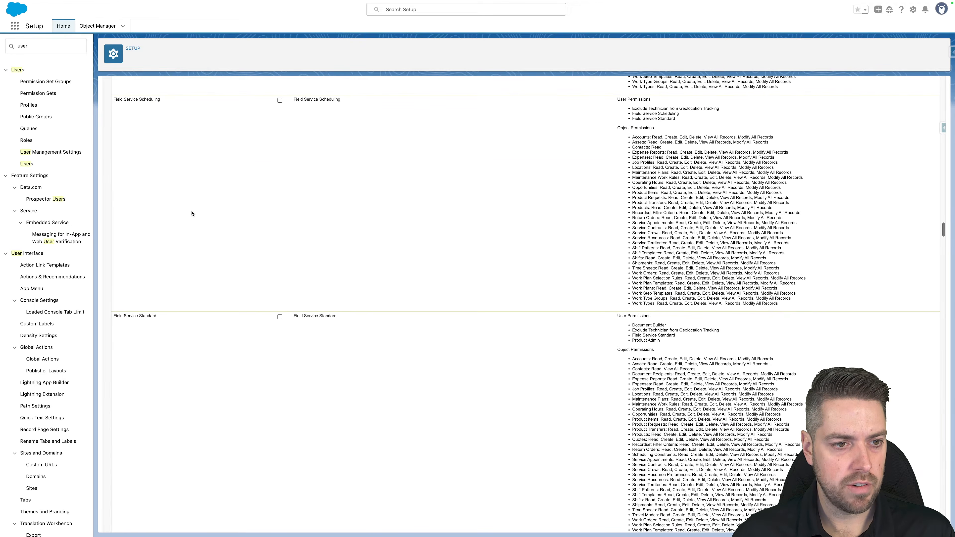
scroll(205, 174, "down", 1)
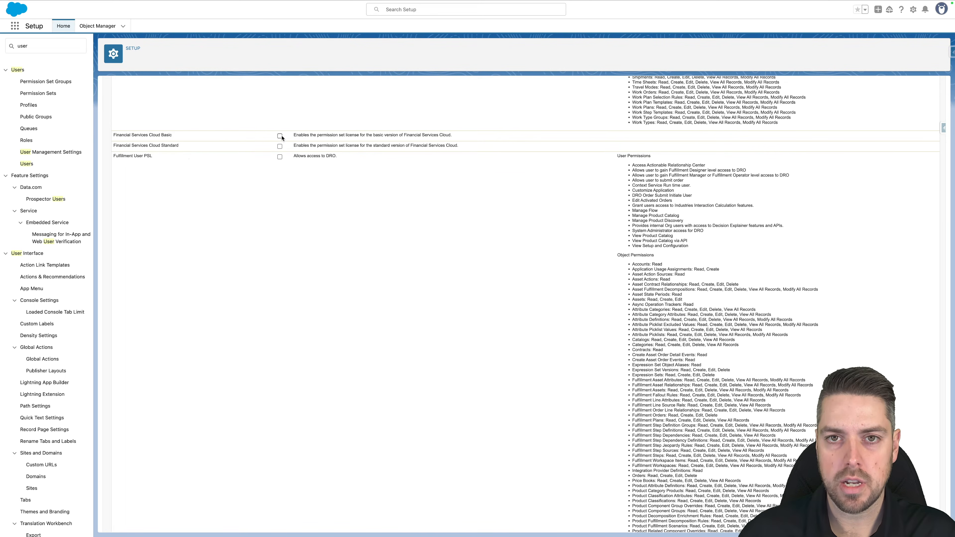
left_click(280, 157)
Select the Microsoft Word 365 and Obligation Management User permission set licenses
scroll(224, 205, "down", 8)
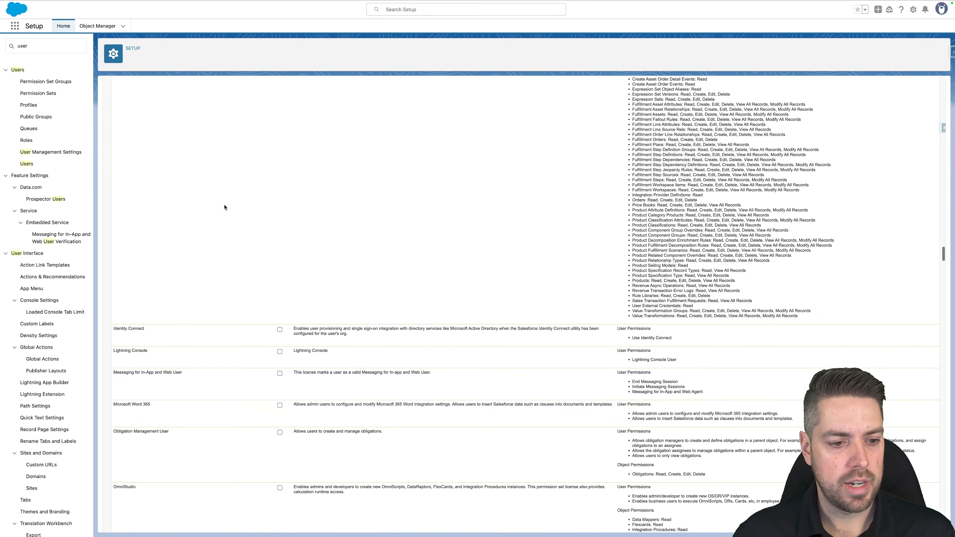
scroll(219, 208, "down", 5)
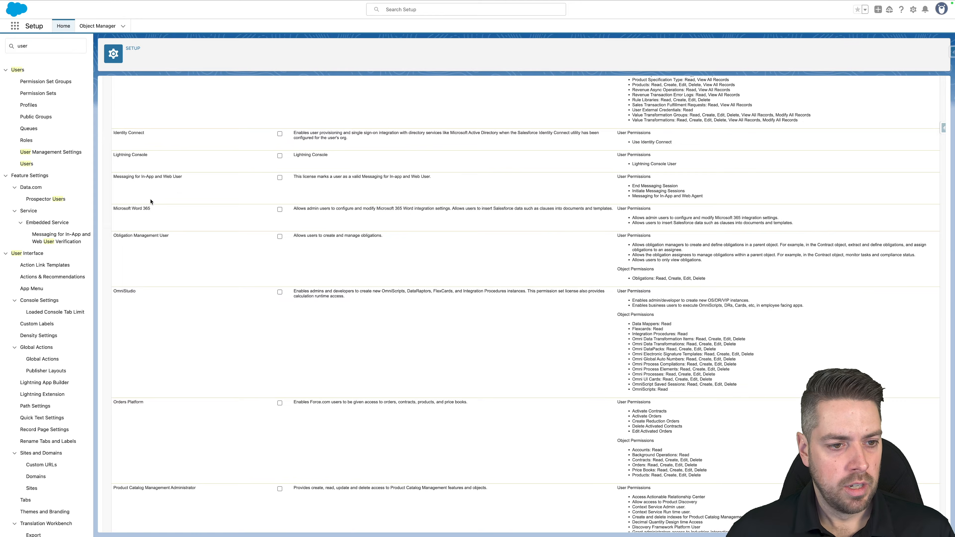
scroll(149, 204, "down", 2)
left_click_drag(160, 135, 107, 132)
left_click(143, 136)
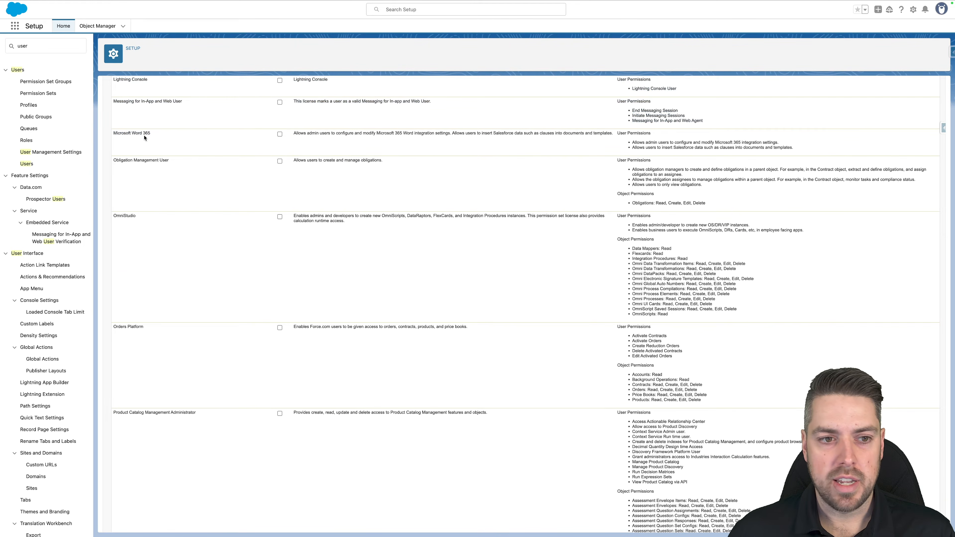
left_click(279, 134)
left_click_drag(121, 161, 226, 165)
left_click(308, 164)
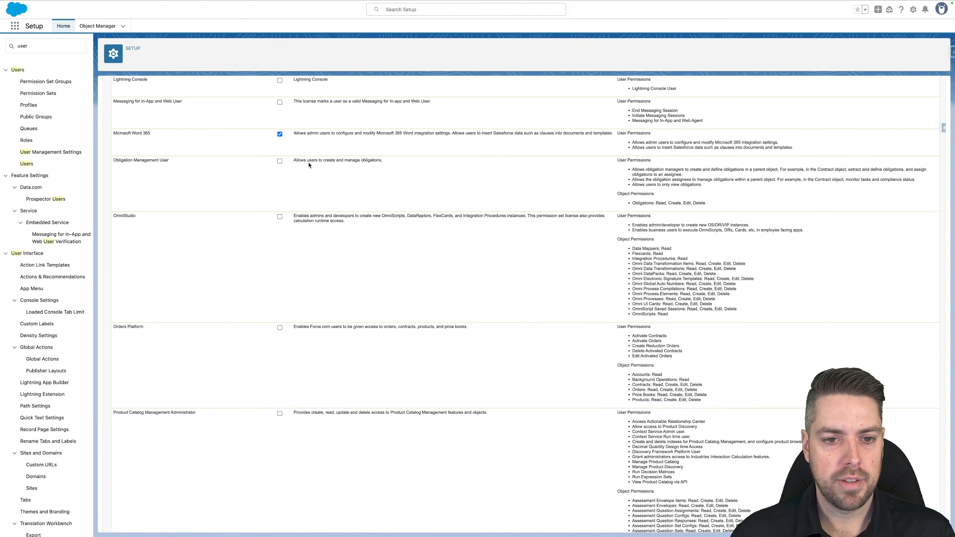
left_click(280, 161)
Select the OmniStudio and Product Catalog Management Administrator permission set licenses
scroll(247, 260, "down", 2)
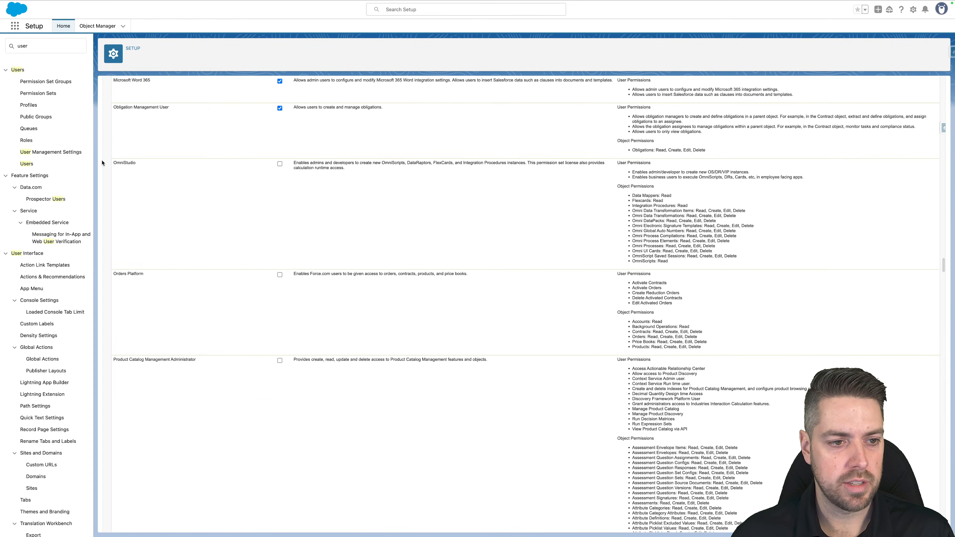
left_click_drag(114, 163, 139, 165)
left_click(141, 165)
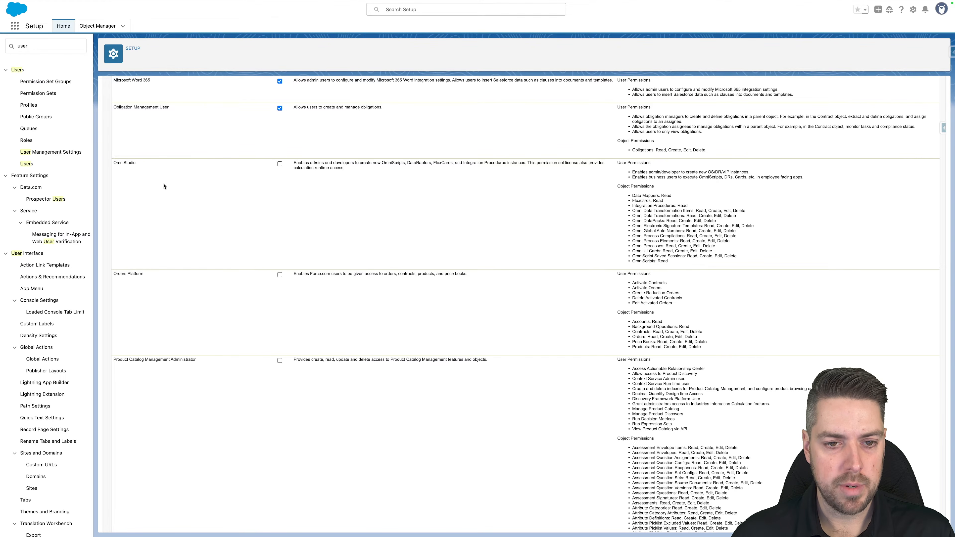
left_click(287, 164)
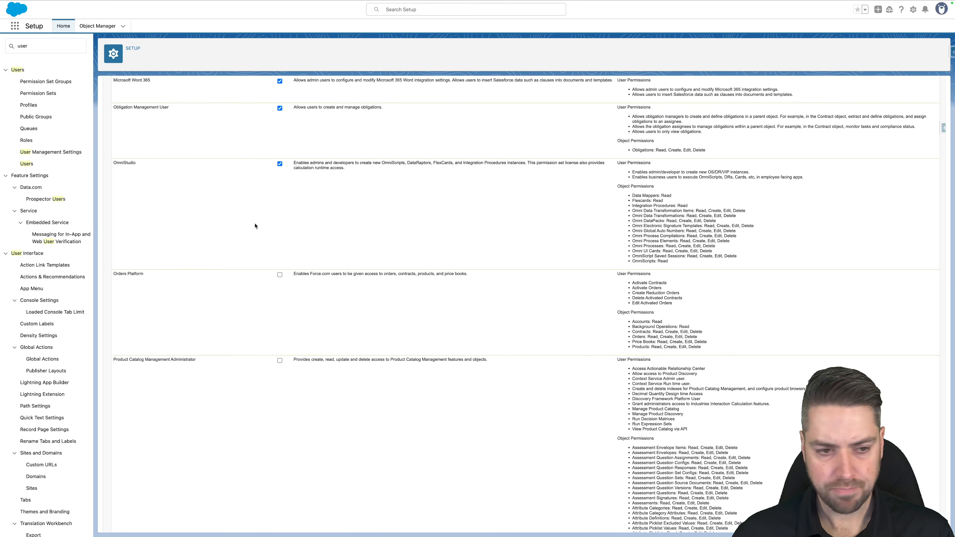
scroll(255, 225, "down", 6)
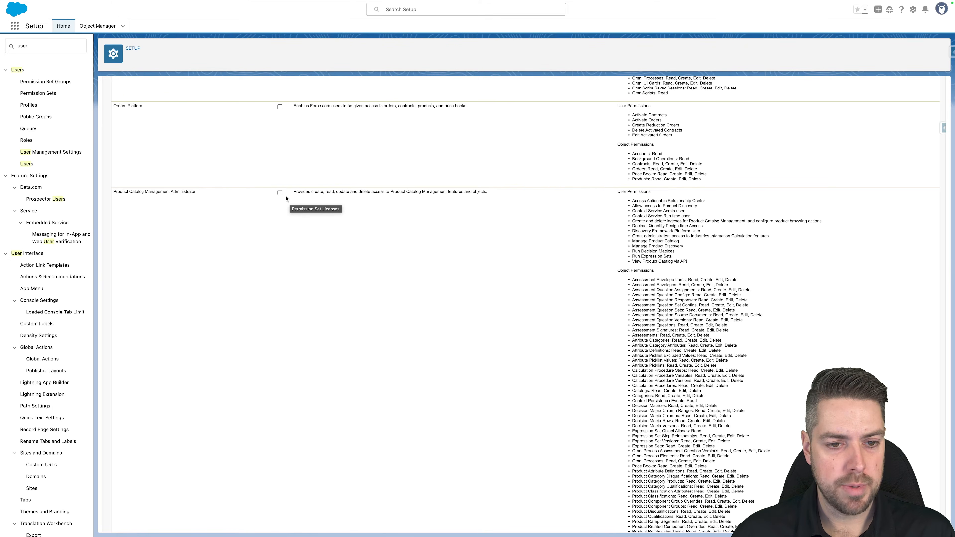
left_click(279, 192)
Select the Product Configuration User and Product Discovery User permission set licenses
scroll(263, 264, "down", 15)
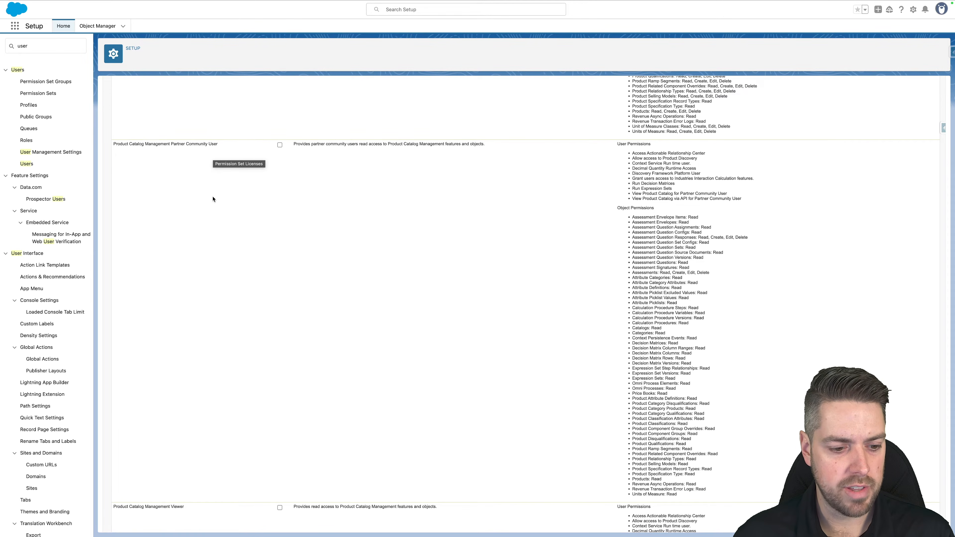
scroll(213, 199, "down", 7)
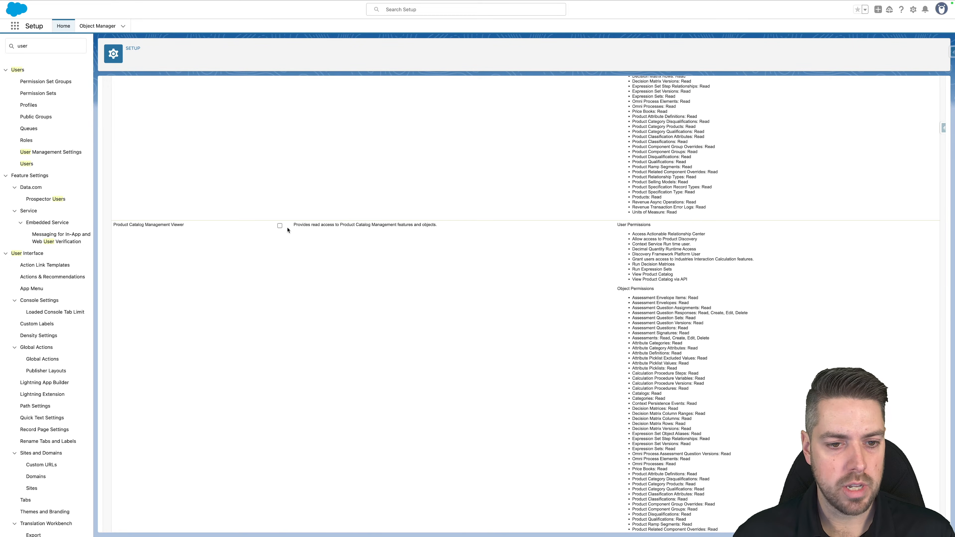
scroll(271, 256, "down", 11)
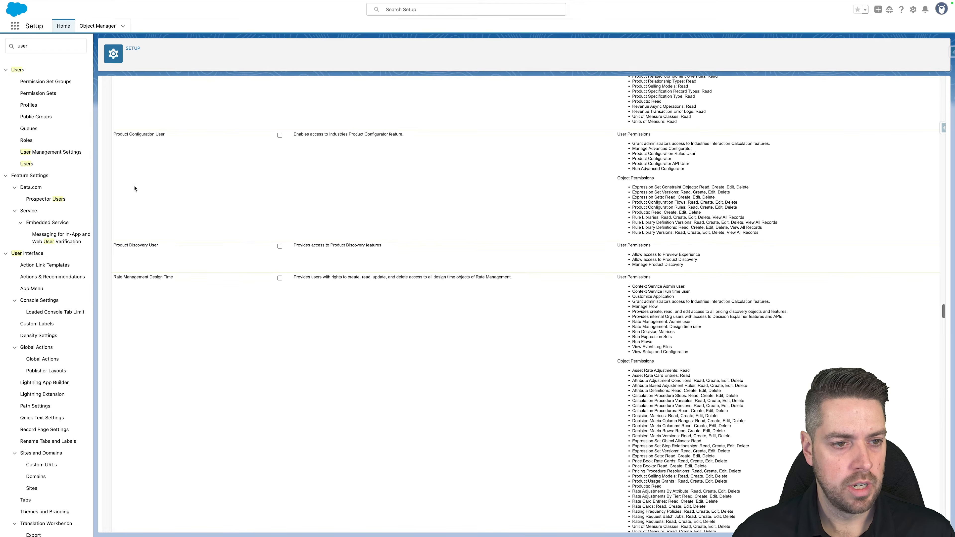
left_click(280, 136)
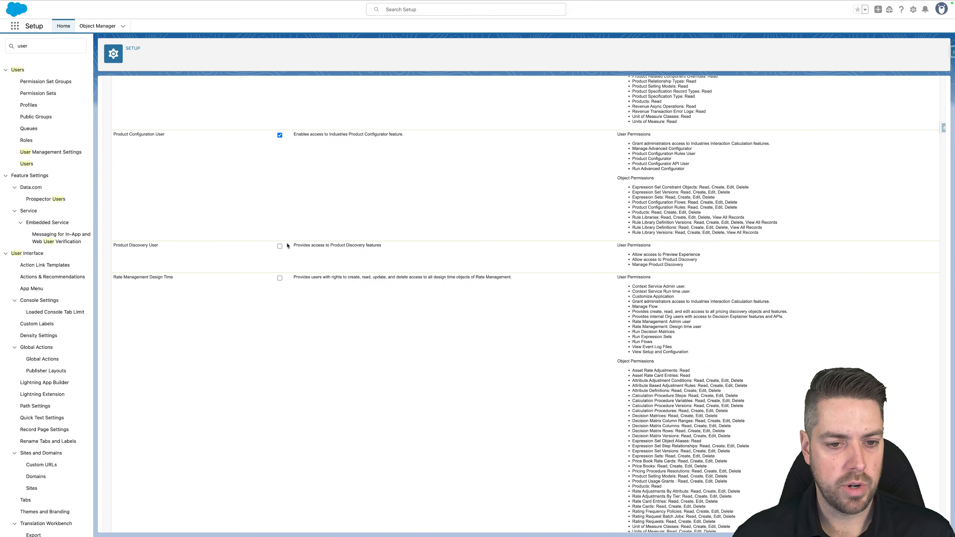
left_click(279, 246)
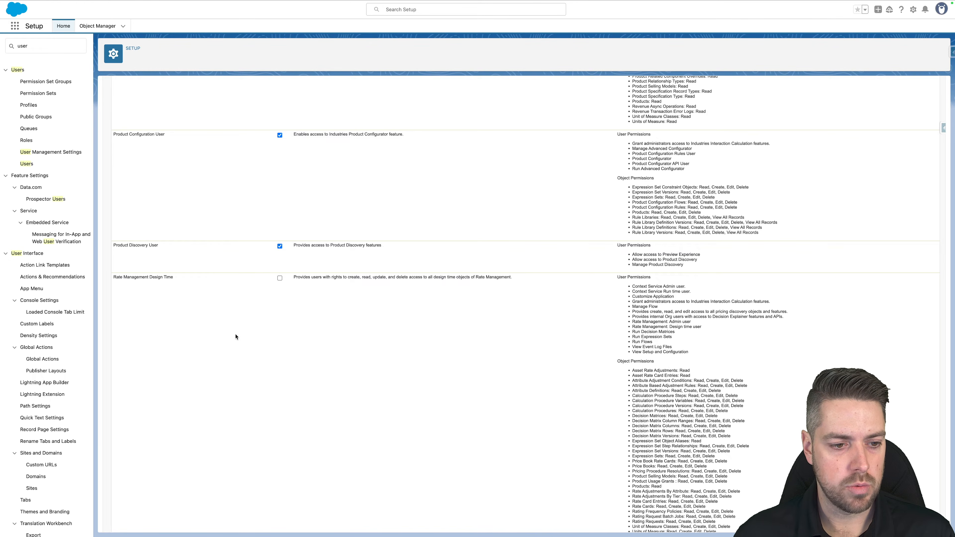
Select the Rate Management Design Time and Rate Management Run Time permission set licenses
scroll(235, 335, "down", 3)
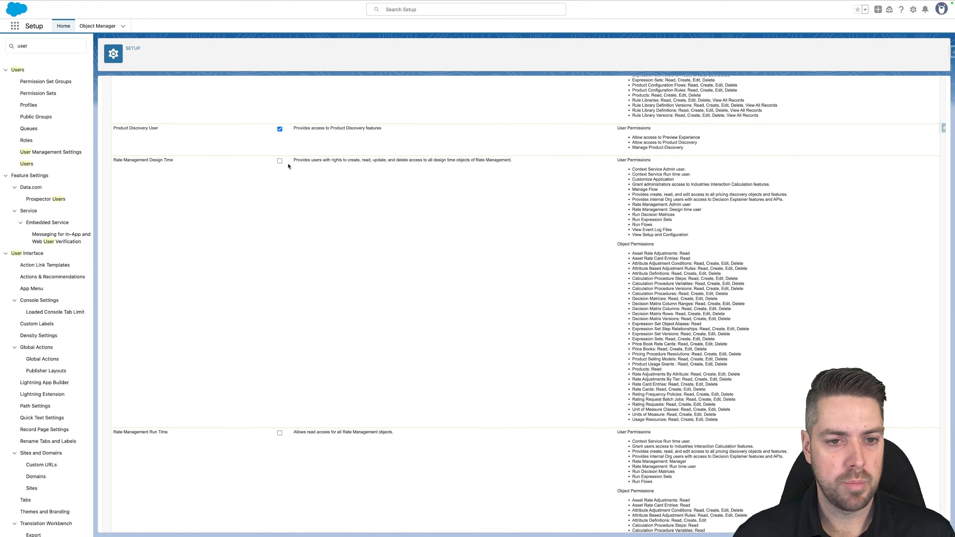
left_click(280, 161)
scroll(234, 251, "down", 3)
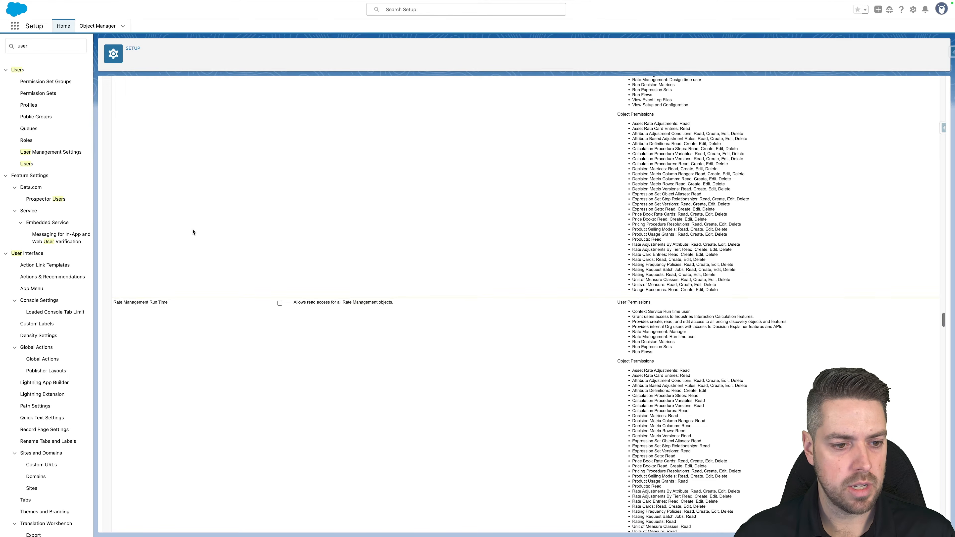
left_click(279, 303)
Select the Revenue Cloud User permission set license
scroll(277, 302, "down", 6)
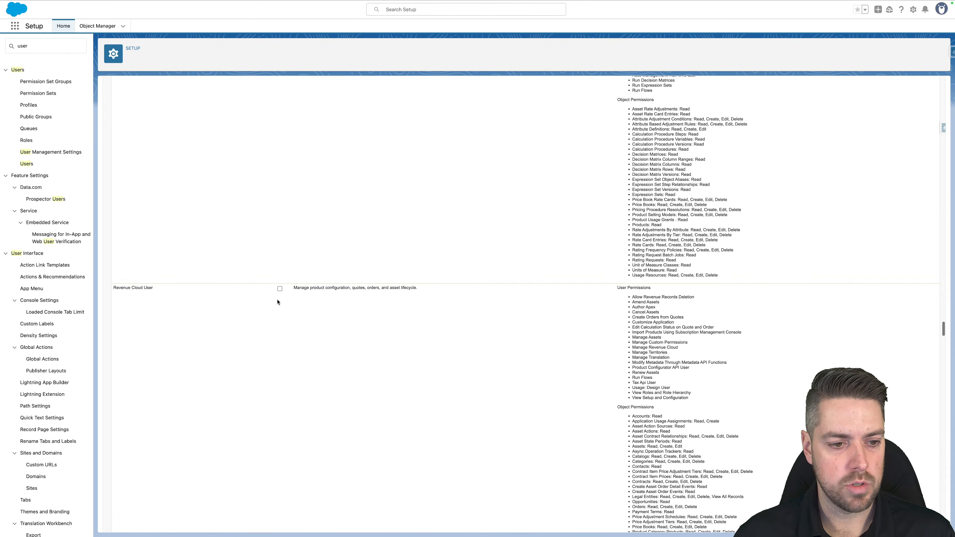
scroll(277, 302, "down", 3)
left_click(279, 161)
Select the Salesforce Pricing Run Time permission set license
scroll(268, 197, "down", 9)
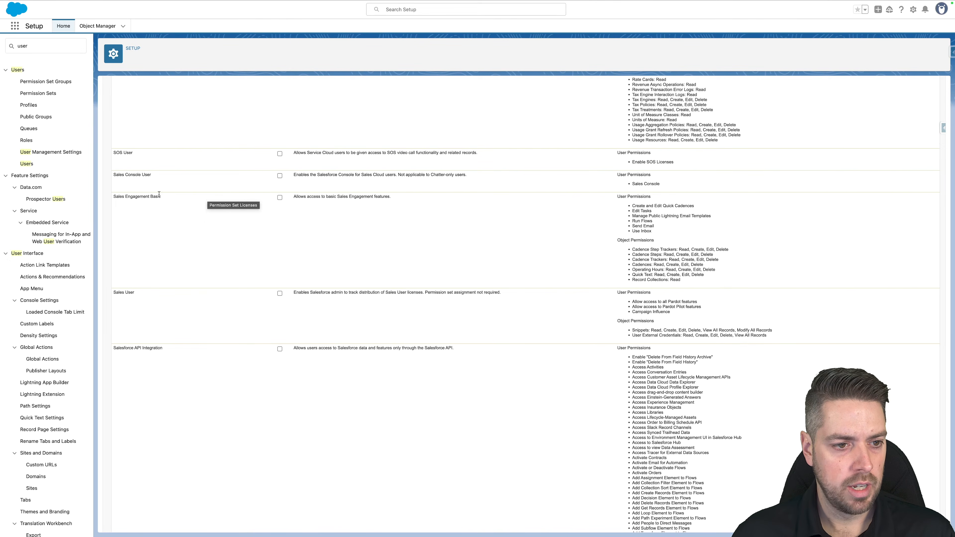
scroll(228, 211, "down", 20)
scroll(215, 223, "down", 20)
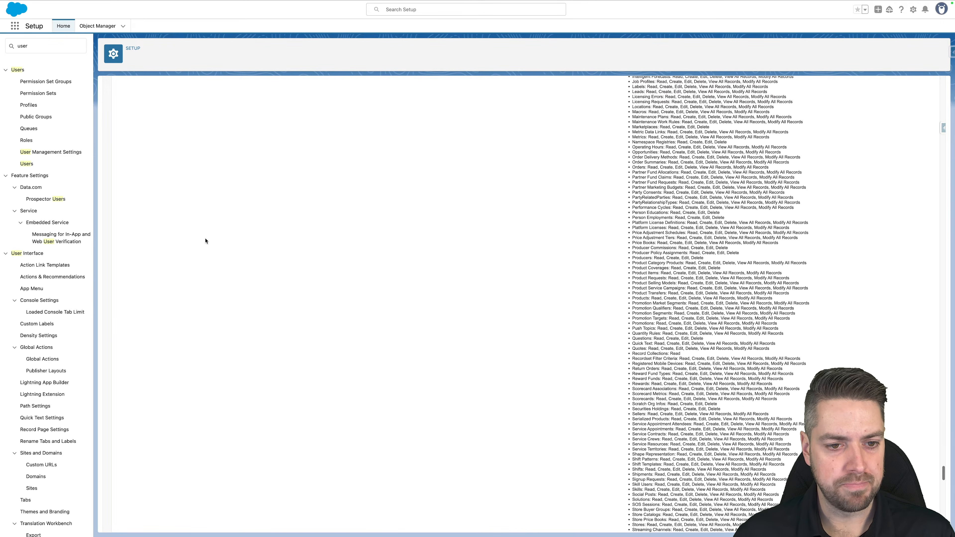
scroll(202, 240, "down", 15)
scroll(227, 238, "down", 8)
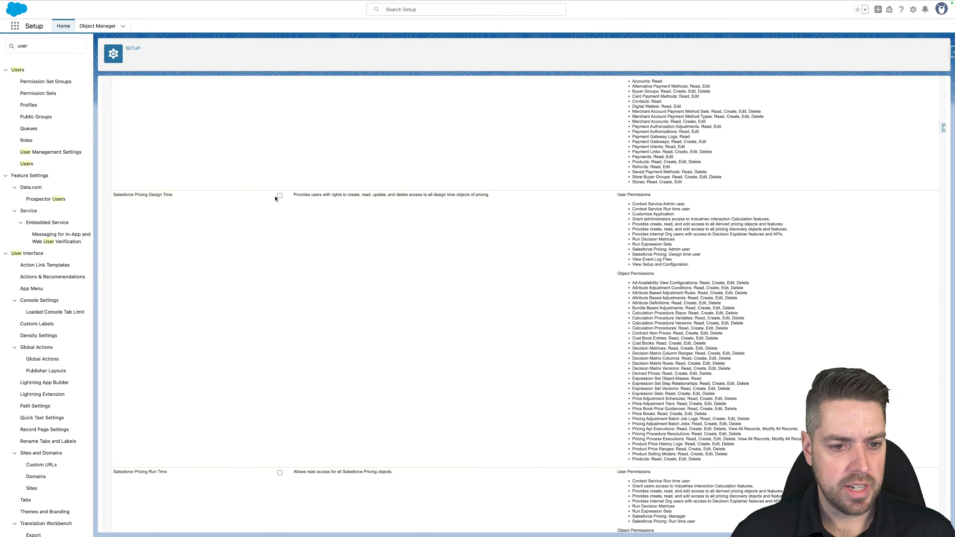
scroll(277, 194, "down", 13)
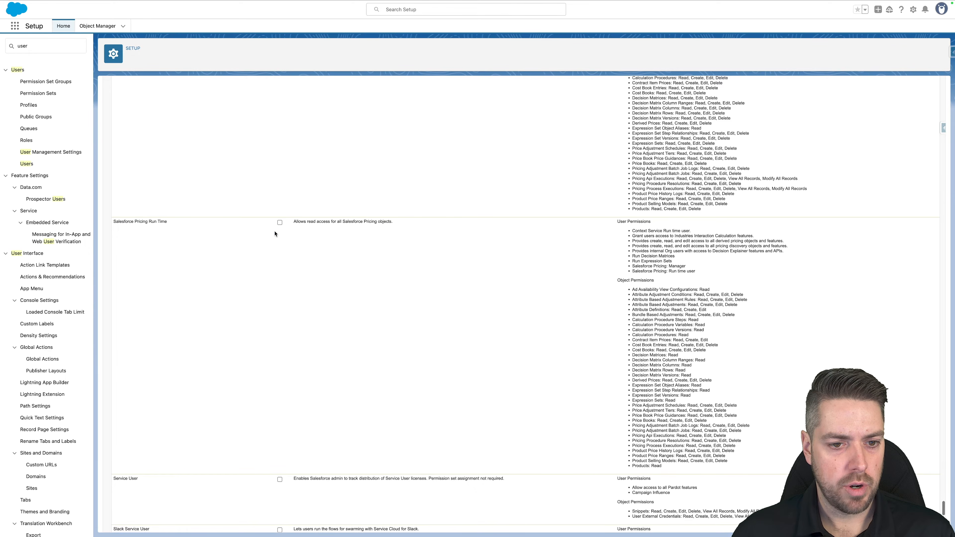
left_click(279, 223)
Select the Usage Management Design Time and Usage Management Run Time permission set licenses
scroll(279, 237, "down", 20)
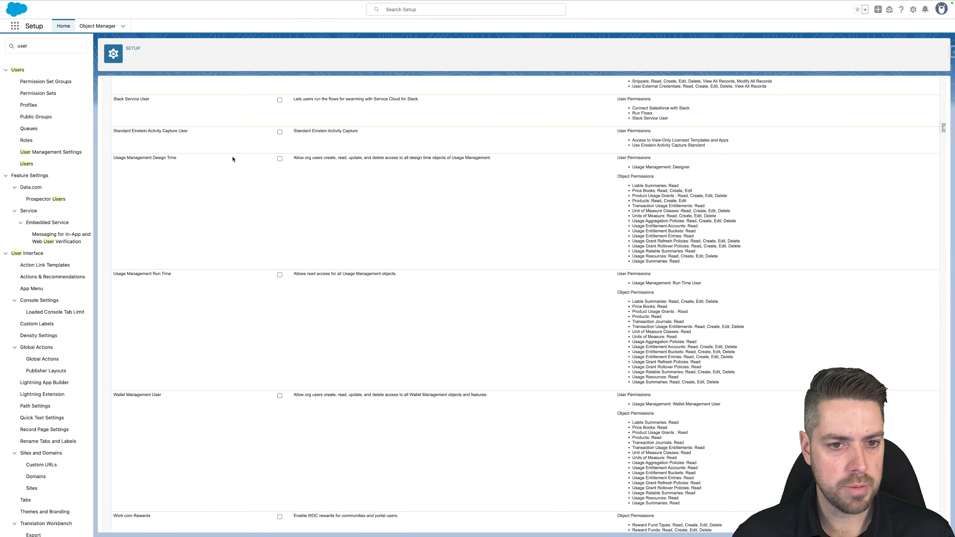
left_click(280, 159)
left_click(280, 274)
scroll(197, 319, "down", 2)
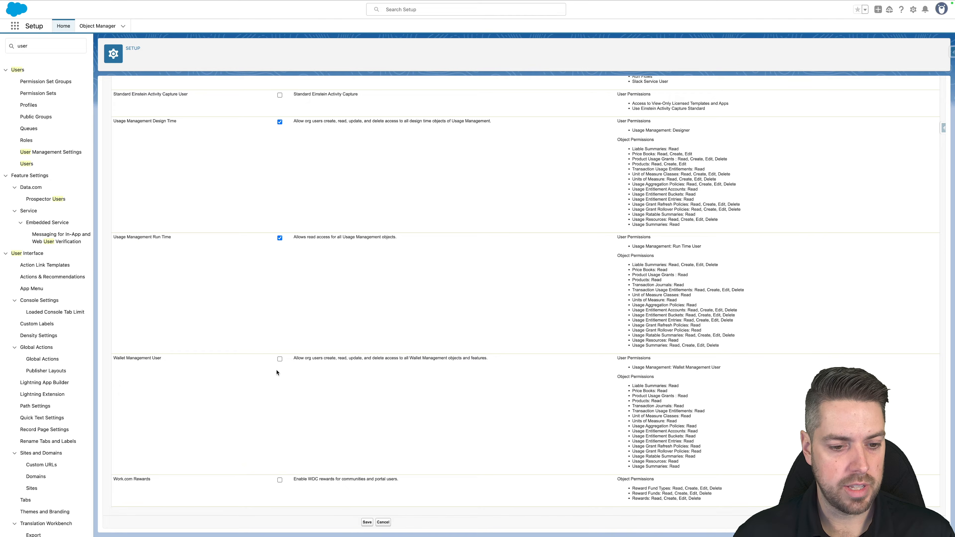
Select the Wallet Management User permission set license and save the user's license assignments
left_click(280, 359)
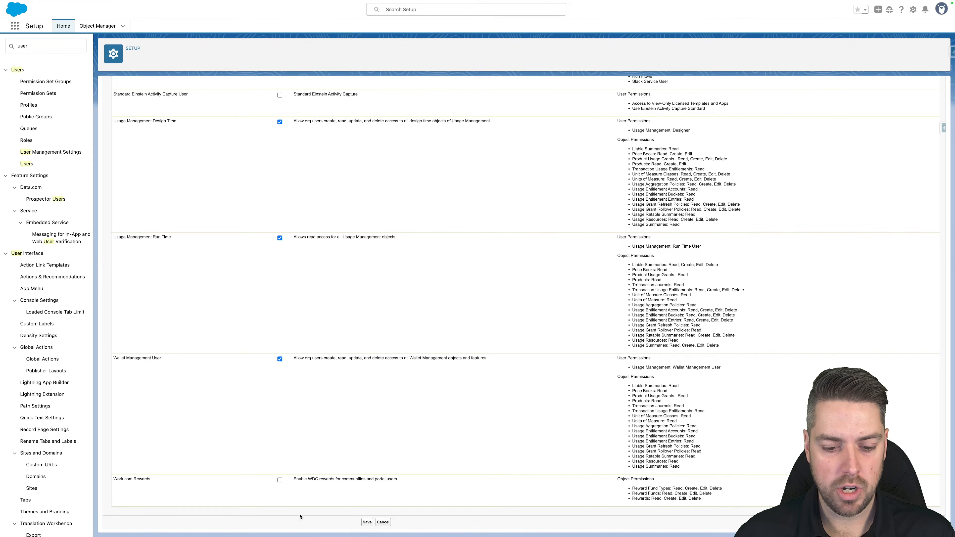
left_click(366, 523)
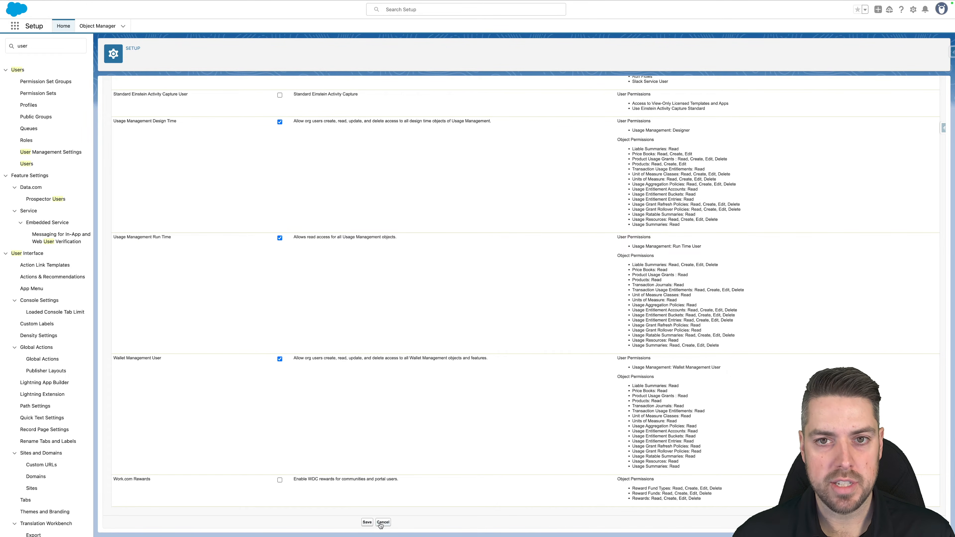
Open the user's permission set assignments for editing and select Assetize Order, Billing Admin and Billing Operations User
scroll(329, 364, "down", 5)
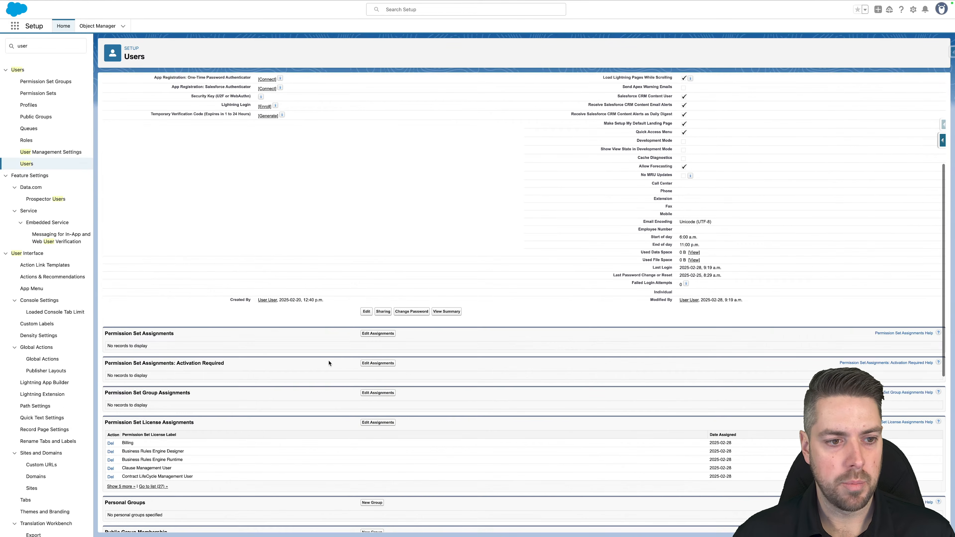
left_click(384, 334)
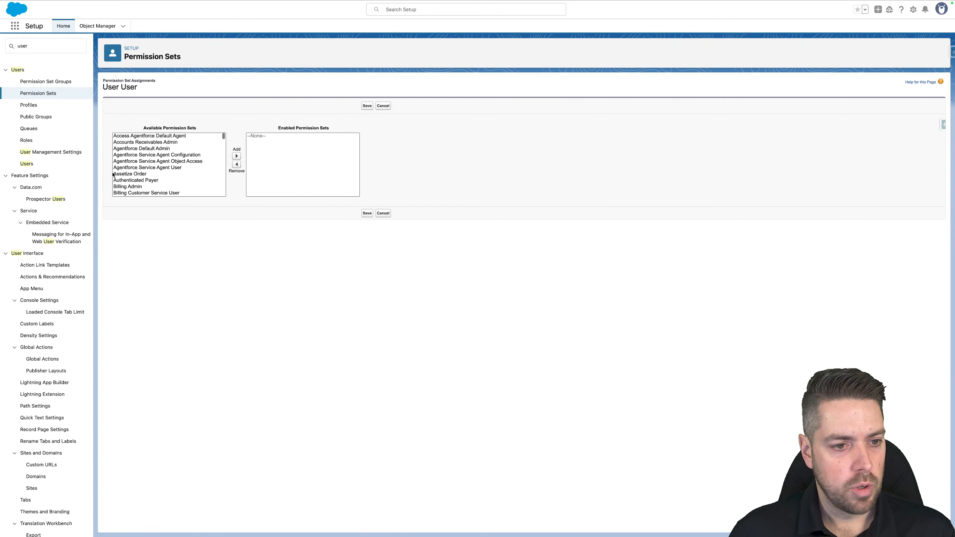
left_click(129, 175)
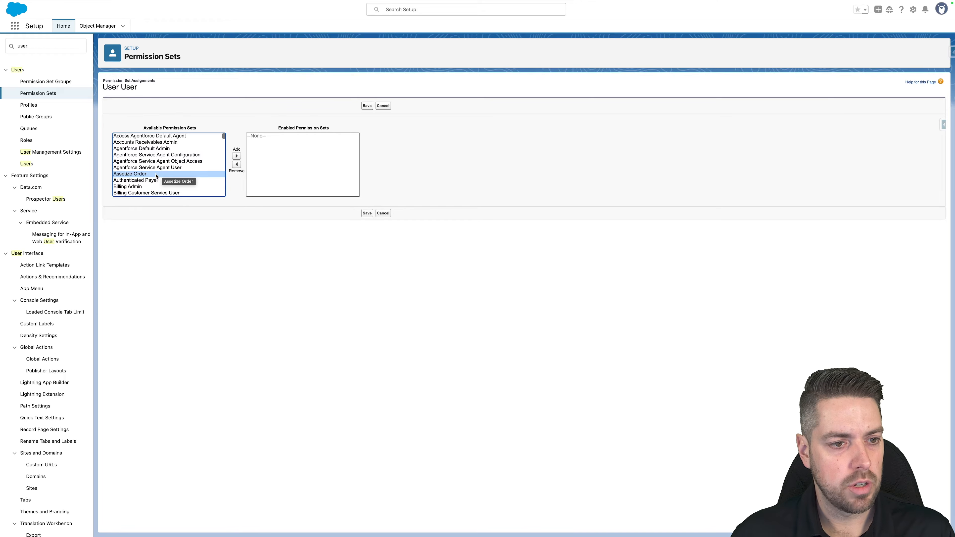
scroll(173, 173, "down", 3)
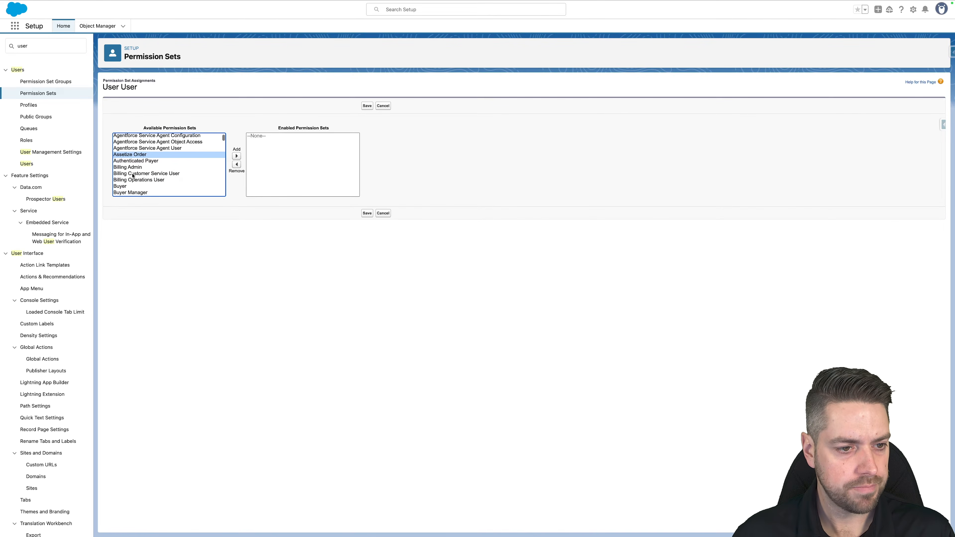
left_click(142, 168, "super")
left_click(127, 174, "super")
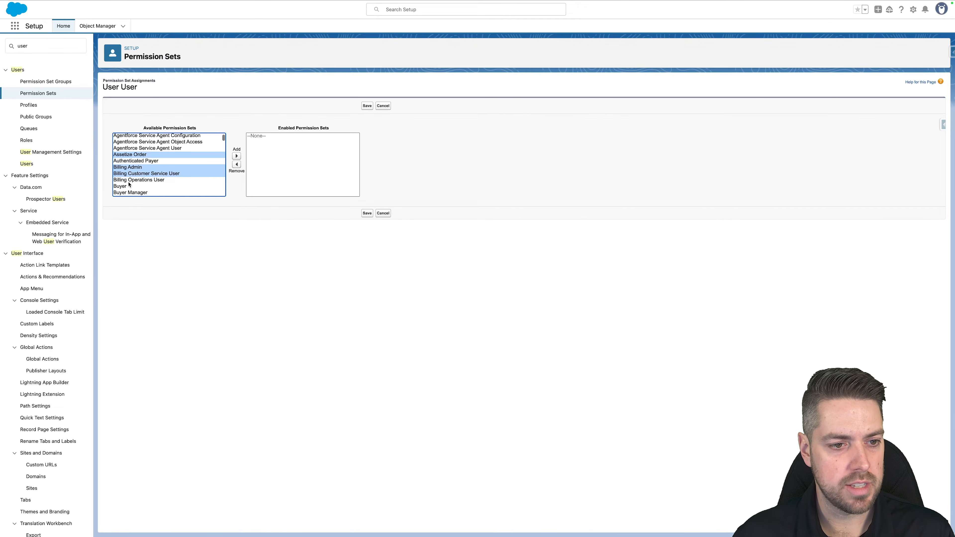
left_click(130, 181, "super")
left_click(147, 175, "super")
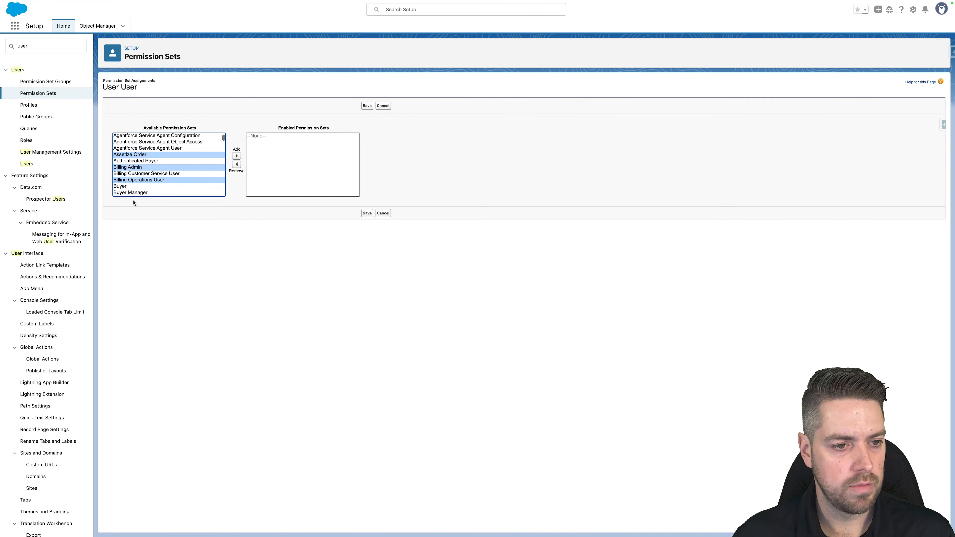
Add CLM Admin User and CLM Runtime User to the selection of available permission sets
scroll(145, 192, "down", 3)
scroll(149, 182, "down", 3)
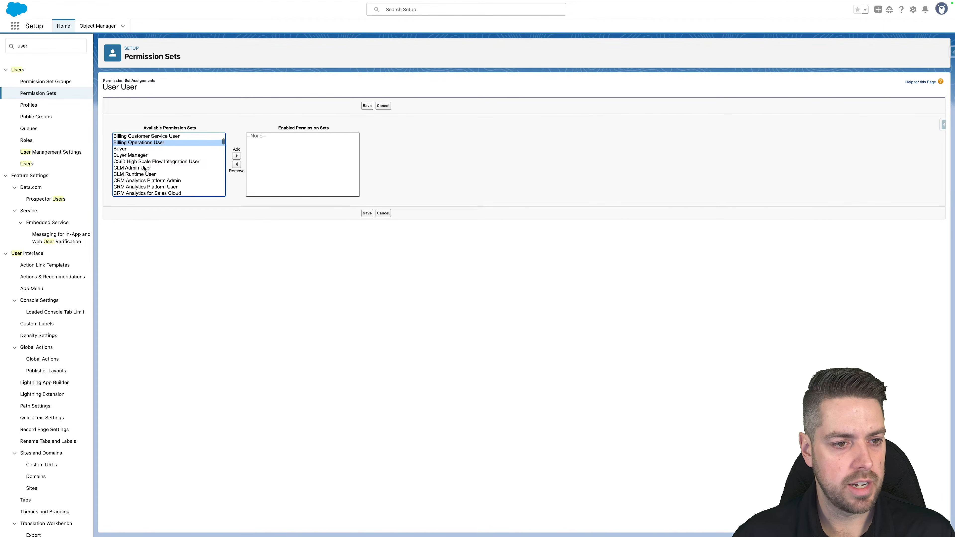
left_click_drag(132, 169, 132, 177)
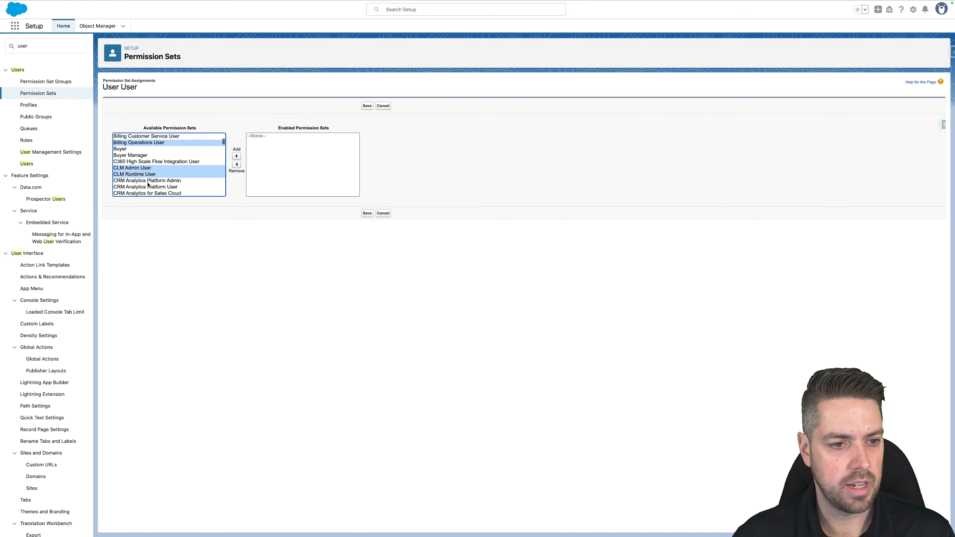
Add CreateContract API and Create Billing Schedules From Billing Transactions to the permission set selection
scroll(148, 185, "down", 5)
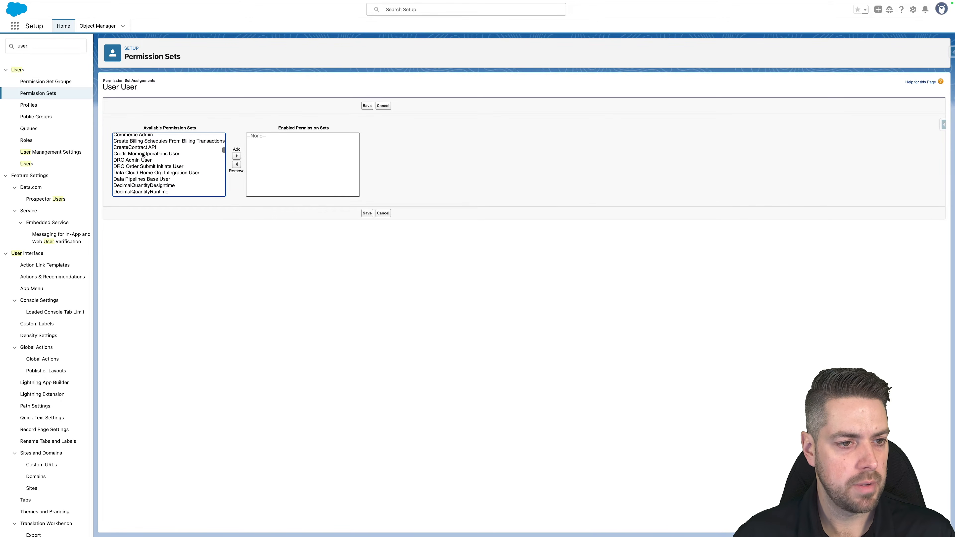
scroll(149, 159, "up", 1)
left_click(151, 155)
scroll(154, 163, "up", 1)
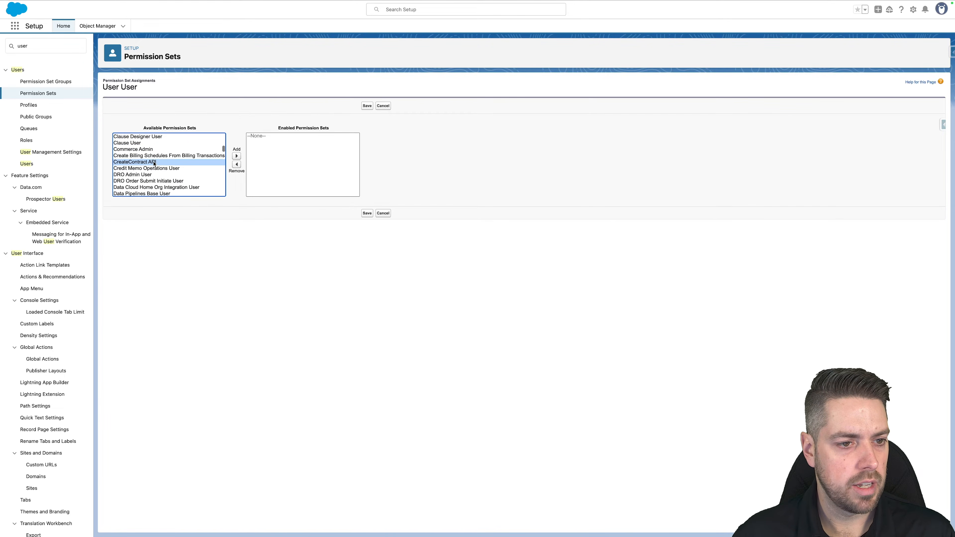
left_click(171, 156, "shift")
scroll(167, 166, "up", 1)
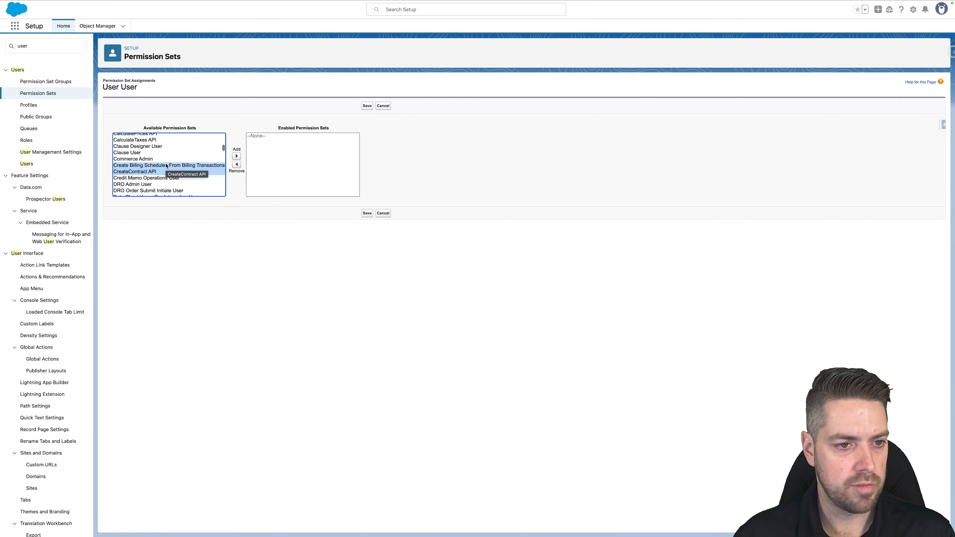
Add CalculatePrices API, CalculateTaxes API, Clause Designer User and Clause User to the permission set selection
scroll(166, 166, "up", 2)
scroll(124, 162, "up", 2)
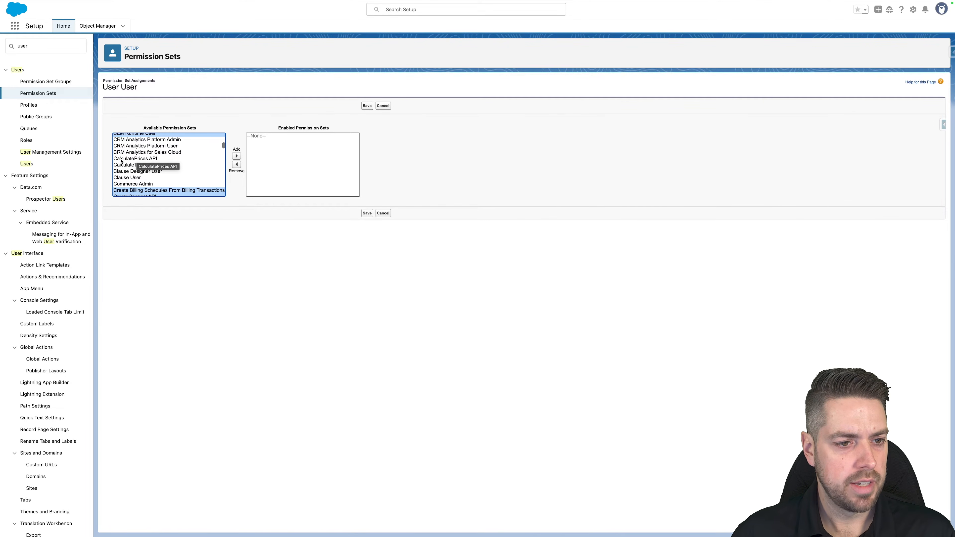
left_click(162, 160, "super")
left_click(154, 165, "super")
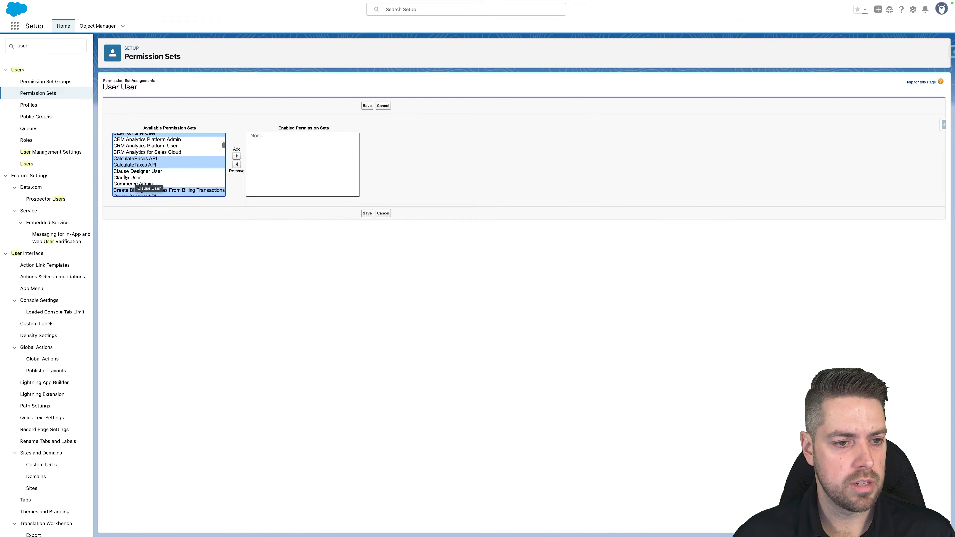
left_click(137, 177, "shift")
Add DRO Admin User, DRO Order Submit Initiate User, Data Pipelines Base User, DecimalQuantityDesigntime and DecimalQuantityRuntime to the permission set selection
scroll(163, 191, "down", 5)
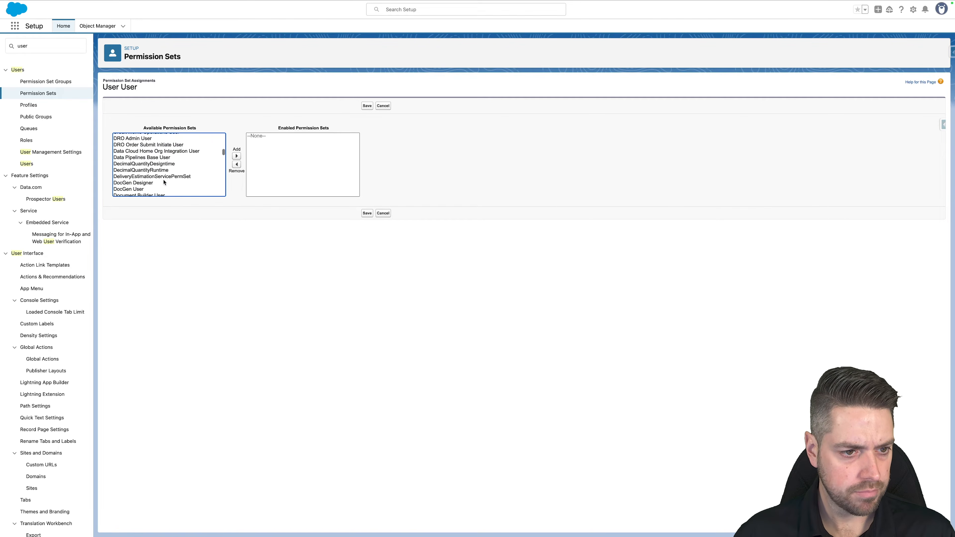
left_click(141, 148, "super")
left_click(136, 155, "super")
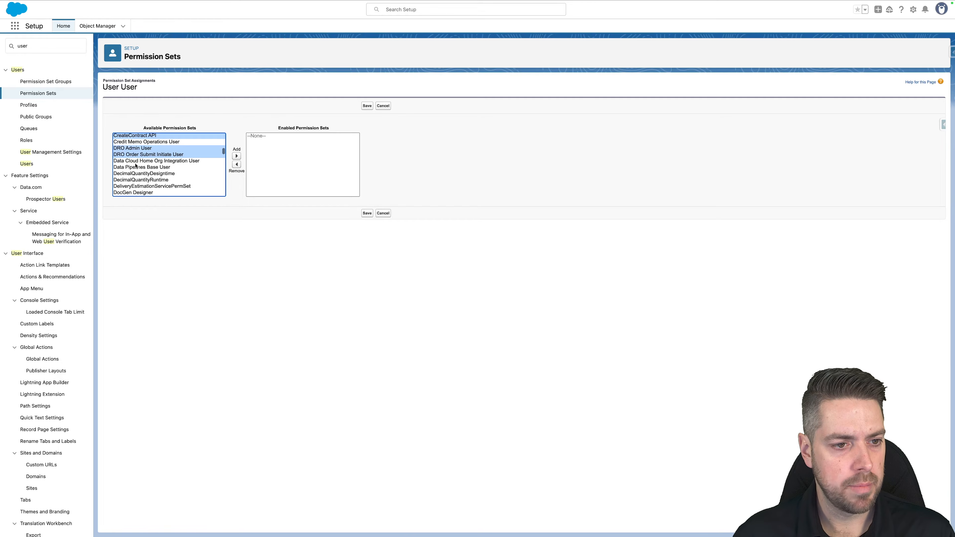
left_click(138, 169, "super")
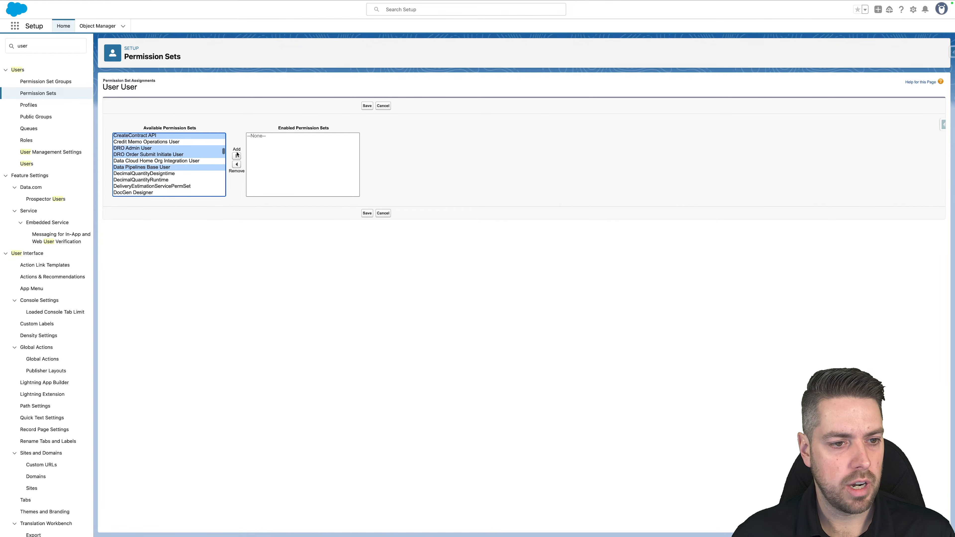
left_click(136, 174, "super")
left_click(137, 180, "super")
Add DocGen Designer, DocGen User and Document Builder User to the permission set selection
scroll(177, 184, "down", 1)
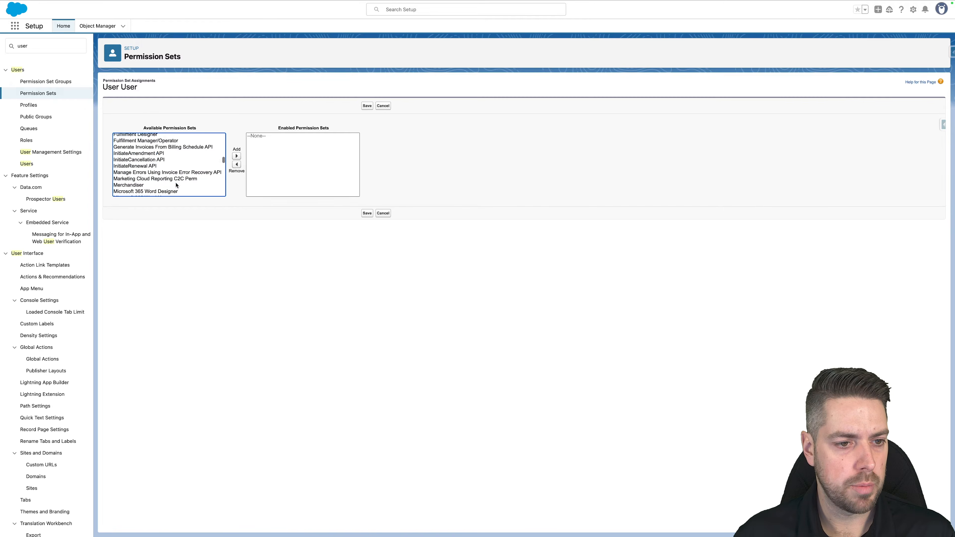
scroll(174, 181, "down", 5)
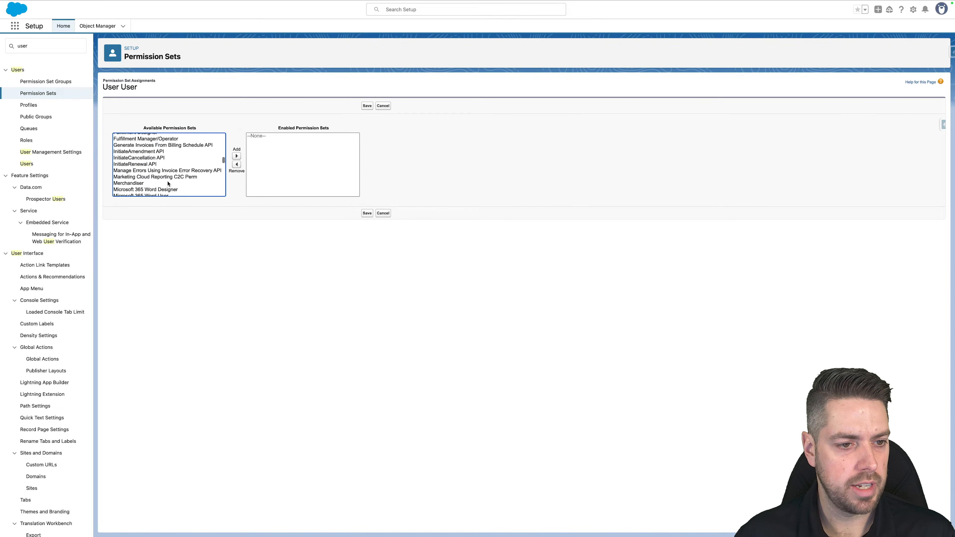
scroll(161, 180, "up", 2)
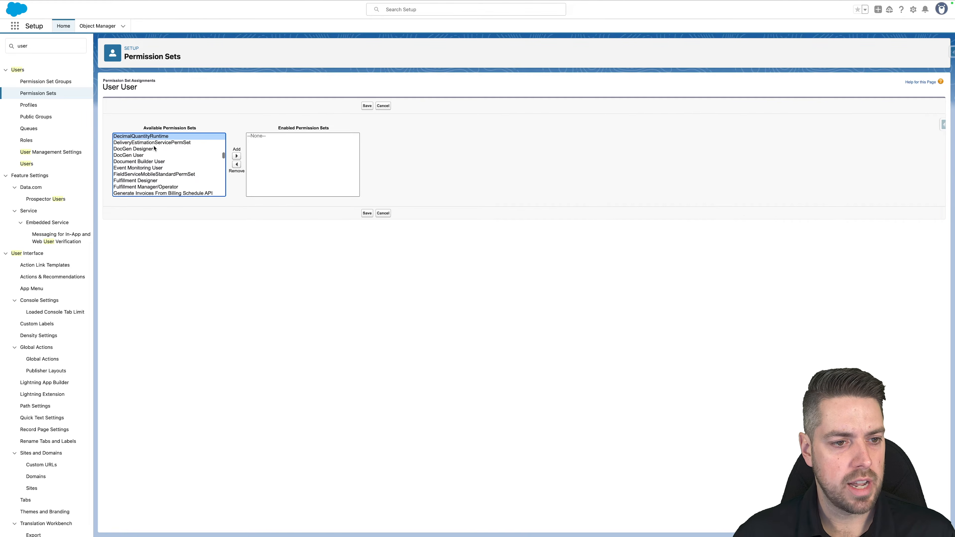
left_click(151, 149, "super")
left_click(151, 155, "super")
left_click(153, 162, "super")
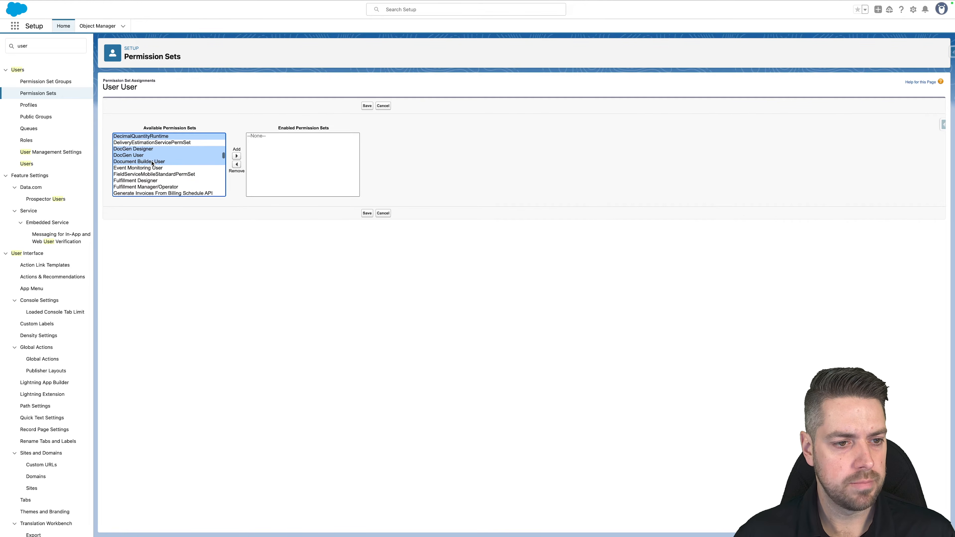
Add Fulfillment Designer, Fulfillment Manager/Operator and Generate Invoices From Billing Schedule API to the permission set selection
left_click(135, 181, "super")
left_click(137, 187, "super")
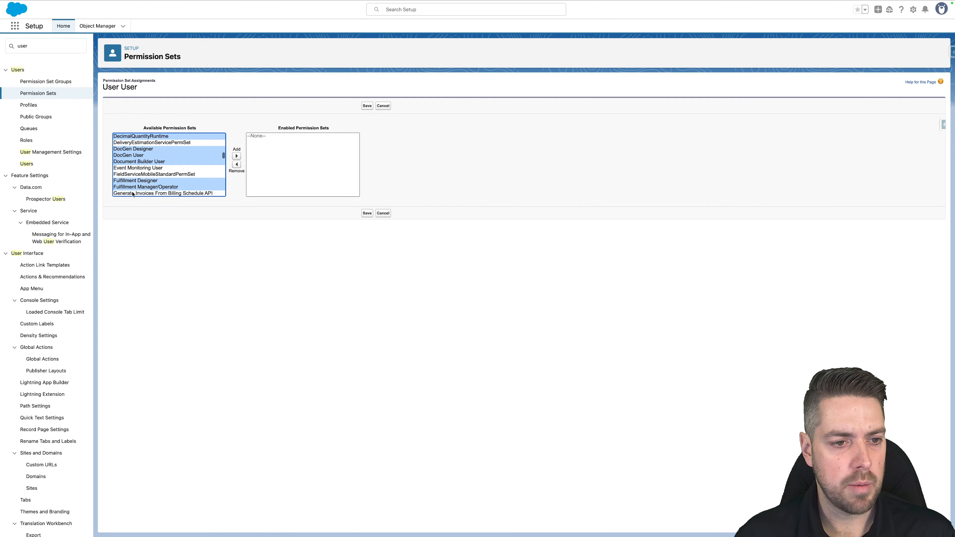
scroll(160, 175, "down", 2)
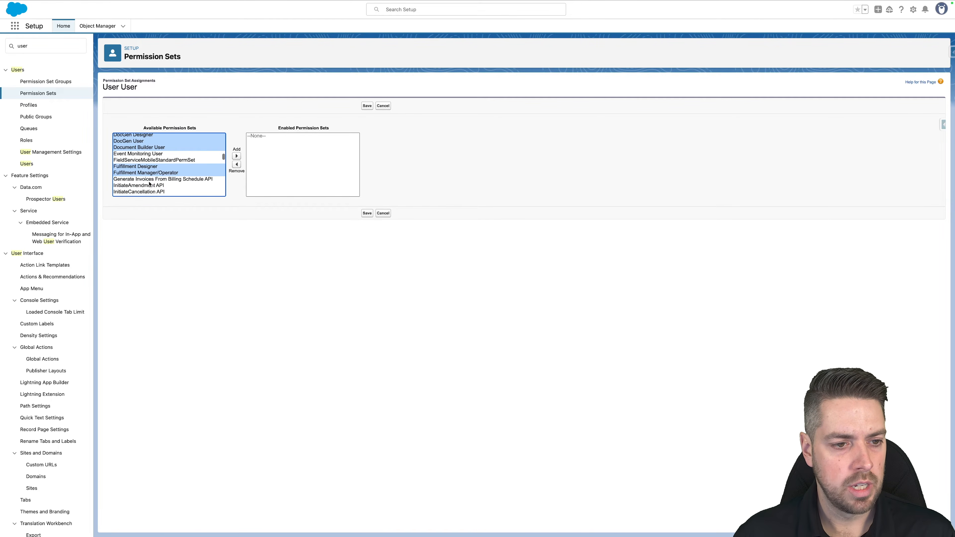
left_click(147, 180, "super")
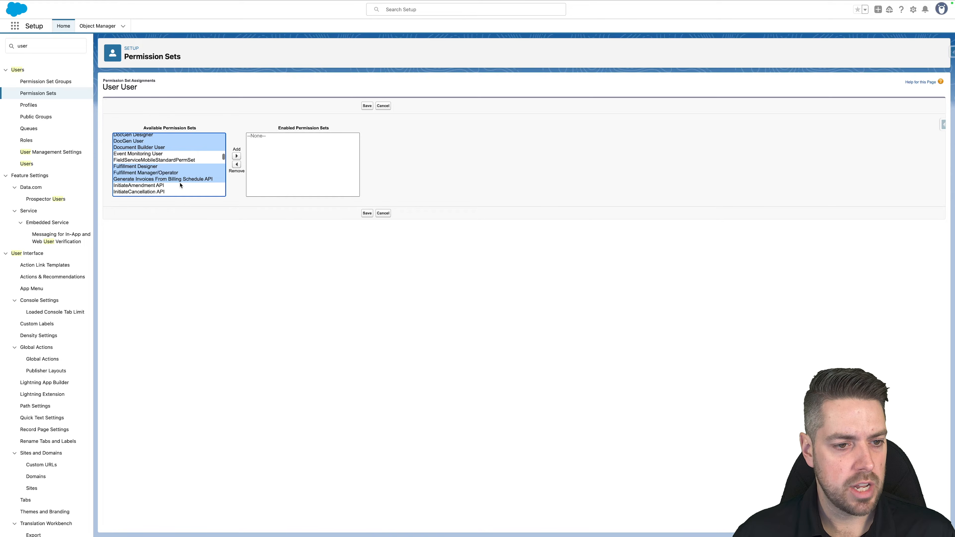
Add InitiateAmendment API, InitiateCancellation API and InitiateRenewal API to the selection and move all selected permission sets to the enabled ones
scroll(158, 187, "down", 1)
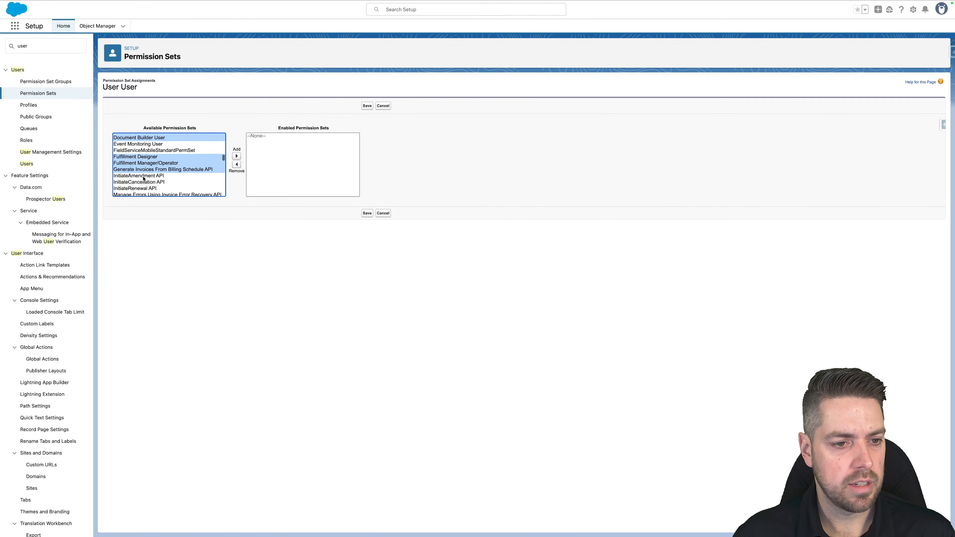
left_click(151, 176, "super")
left_click(162, 182, "super")
left_click(169, 188, "super")
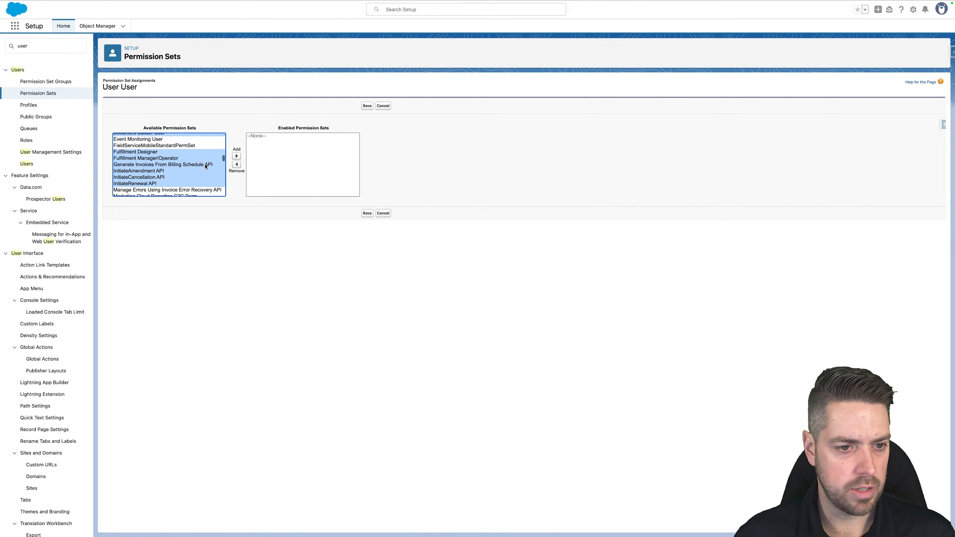
left_click(236, 156)
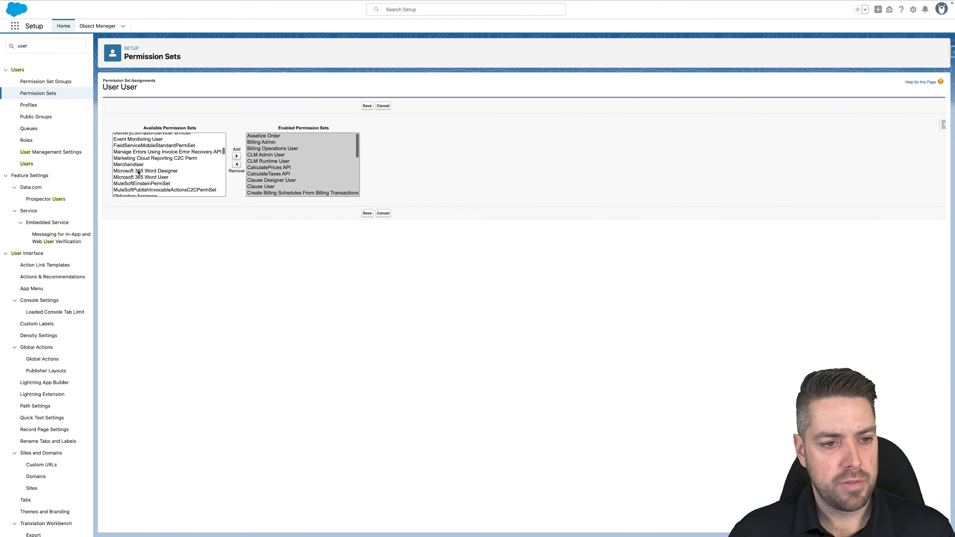
Select the available permission sets Microsoft 365 Word Designer, Microsoft 365 Word User, Obligation Assignee, Obligation Manager and Obligation User
left_click_drag(133, 171, 152, 177)
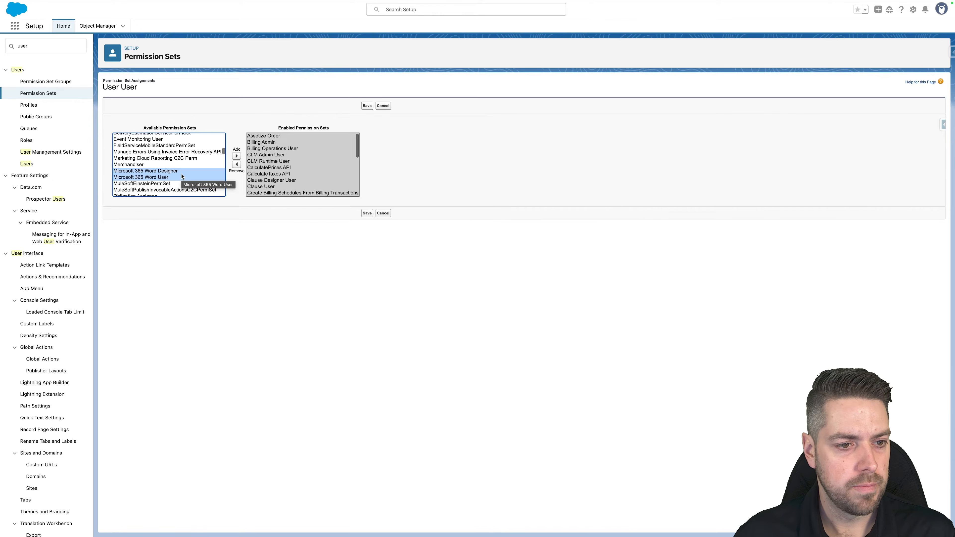
scroll(150, 165, "down", 3)
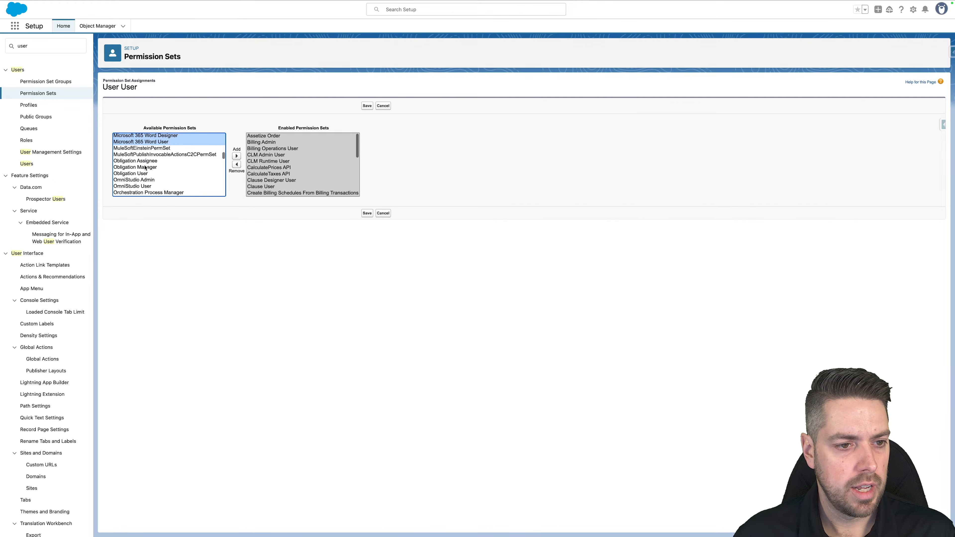
left_click(141, 161, "super")
left_click(143, 173, "shift")
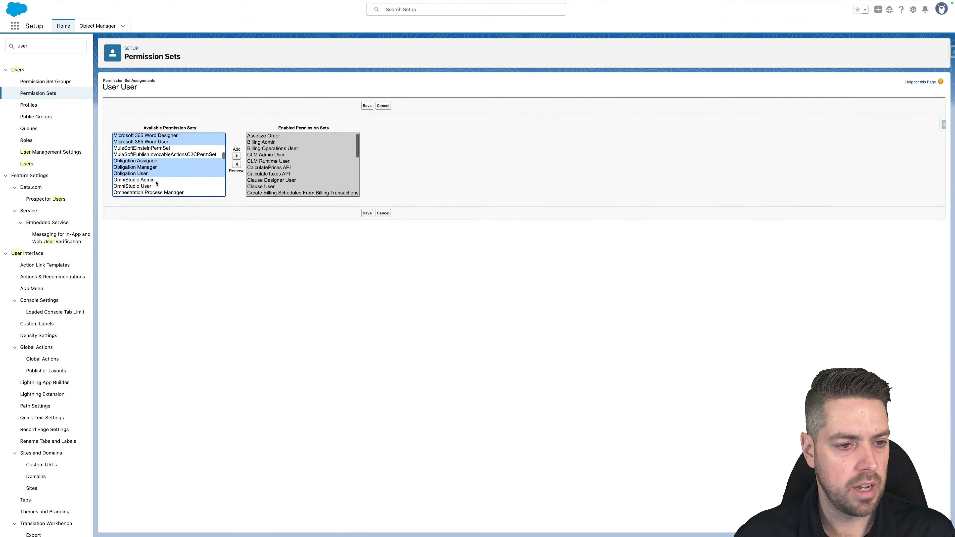
Add OmniStudio Admin, OmniStudio User, Orchestration Process Manager and Order Submit User to the permission set selection
left_click(147, 181, "super")
left_click(146, 186, "super")
scroll(142, 186, "down", 2)
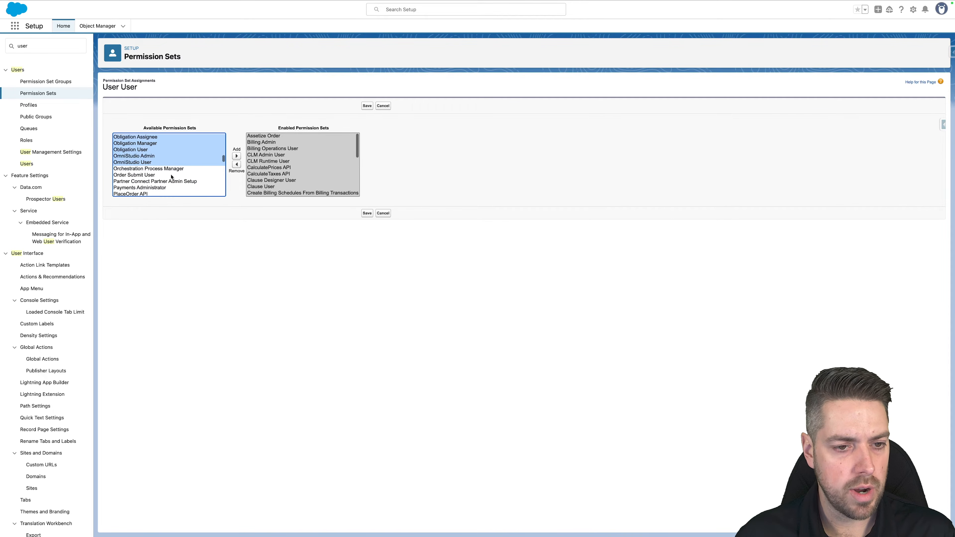
left_click(156, 169, "super")
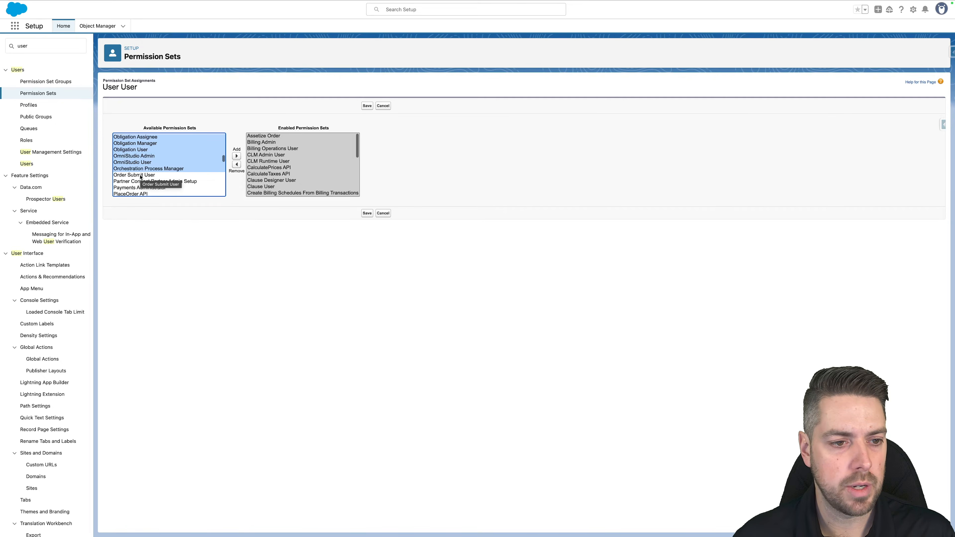
left_click(136, 176, "super")
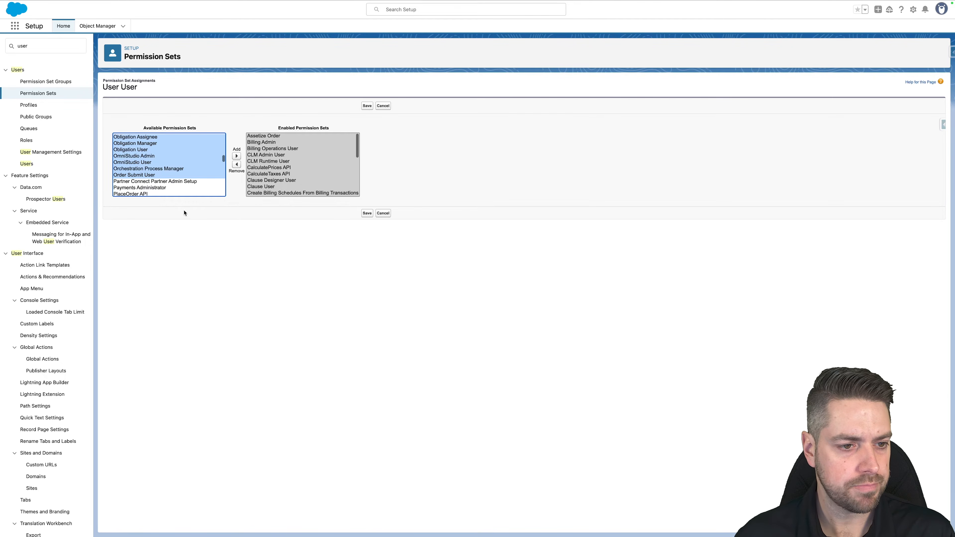
scroll(154, 180, "down", 1)
scroll(153, 182, "down", 2)
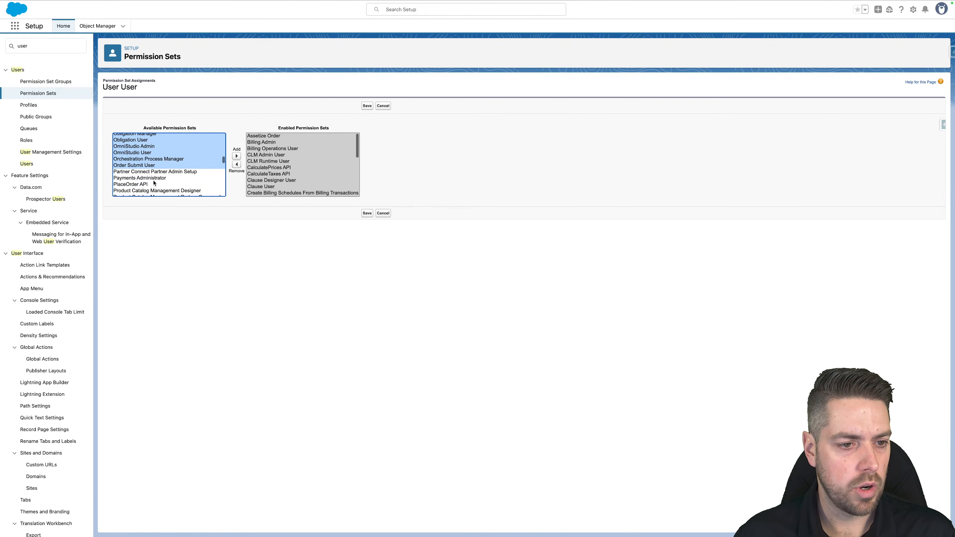
Add PlaceOrder API, Product Catalog Management Designer and Product Catalog Management Viewer to the permission set selection
left_click(130, 174, "super")
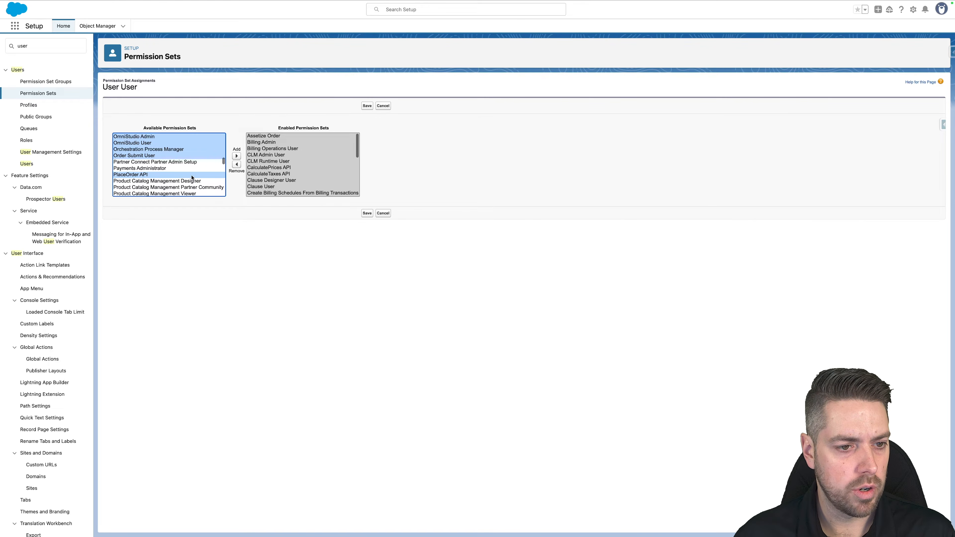
scroll(145, 182, "down", 1)
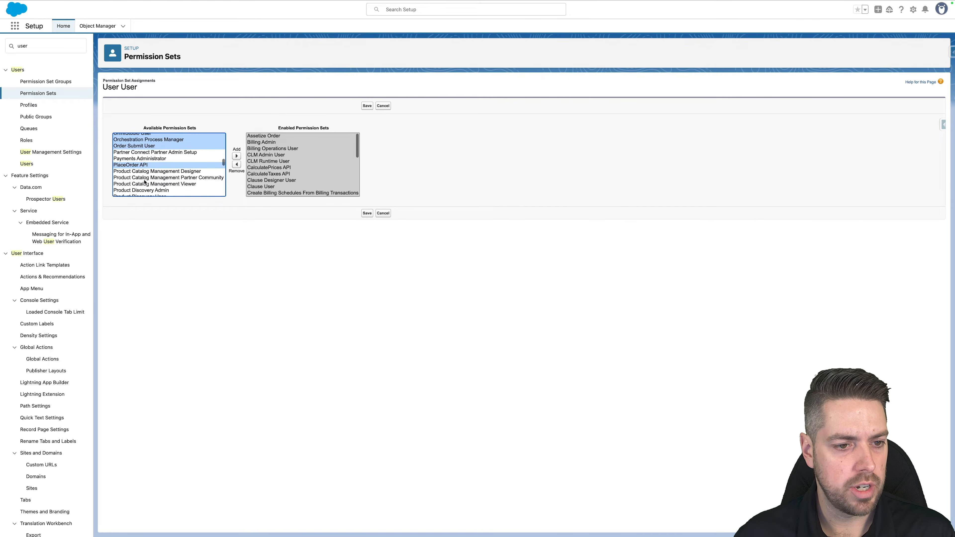
left_click(174, 172, "super")
left_click(166, 184, "super")
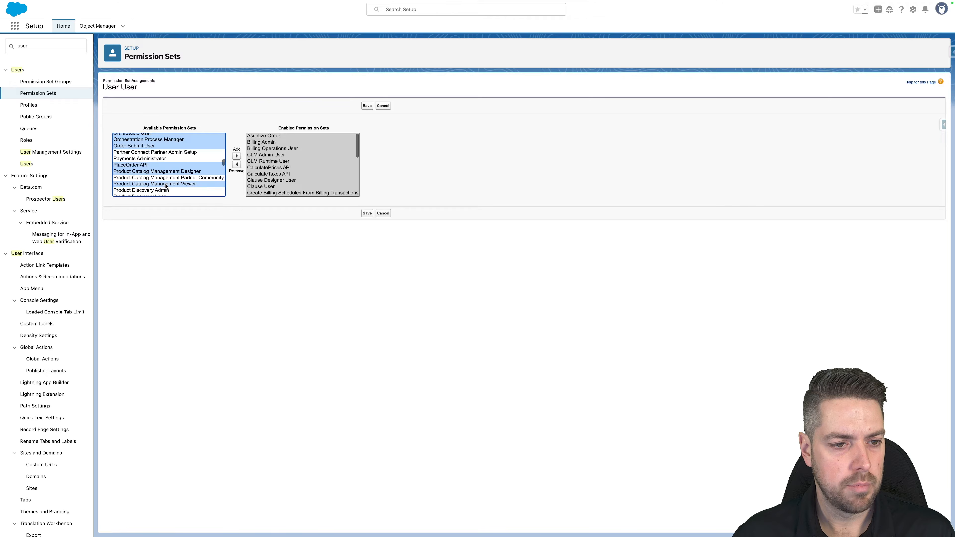
Add Product Discovery Admin, Product Discovery User, ProductAndPriceConfiguration API and ProductImport API to the permission set selection
scroll(171, 174, "down", 2)
left_click(147, 176, "super")
left_click(151, 182, "super")
scroll(165, 165, "down", 3)
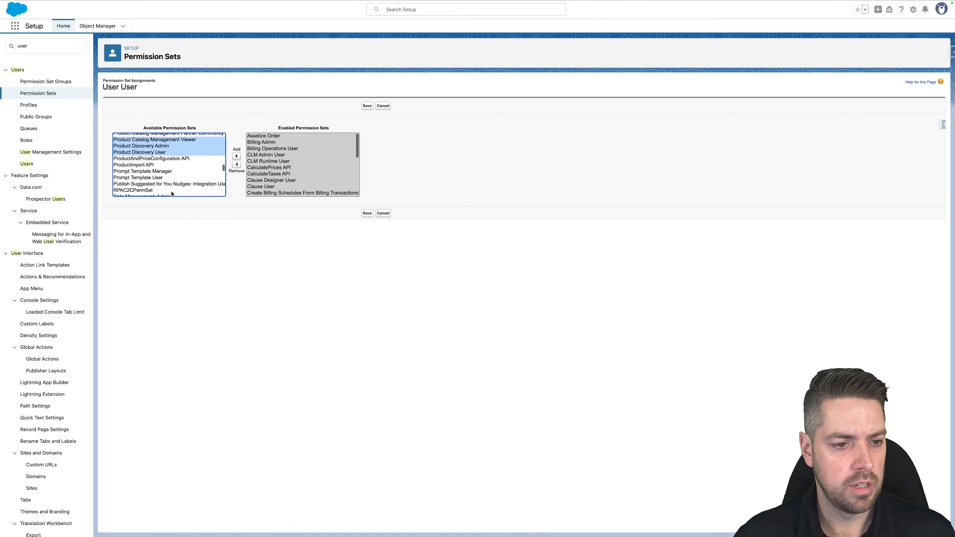
left_click(166, 165, "shift")
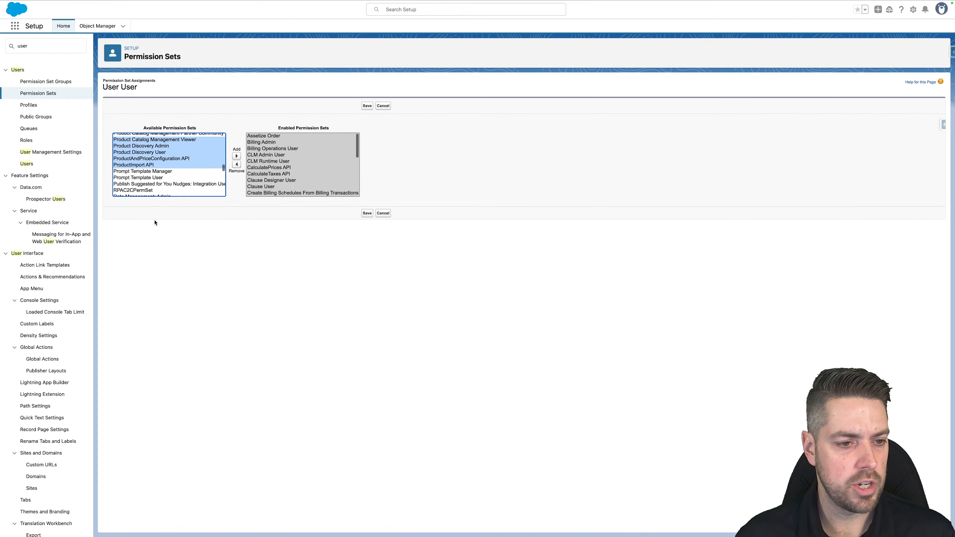
Add the Rate Management permission sets Admin, Design Time User, Manager and Run Time User to the selection
scroll(148, 171, "down", 1)
scroll(157, 182, "down", 2)
left_click(162, 174, "super")
left_click(163, 178, "super")
left_click(164, 185, "super")
left_click(164, 186, "super")
left_click(164, 185, "super")
left_click(166, 191, "super")
Add Rule Engine Designer and Rule Engine Runtime to the permission set selection
scroll(168, 192, "down", 2)
scroll(161, 180, "down", 2)
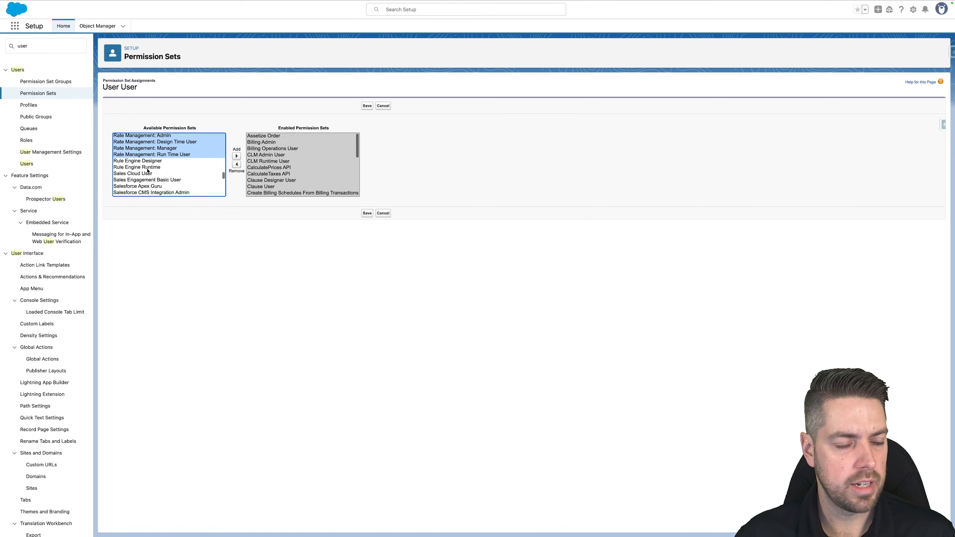
scroll(160, 179, "down", 1)
left_click(156, 151, "super")
left_click(156, 158, "super")
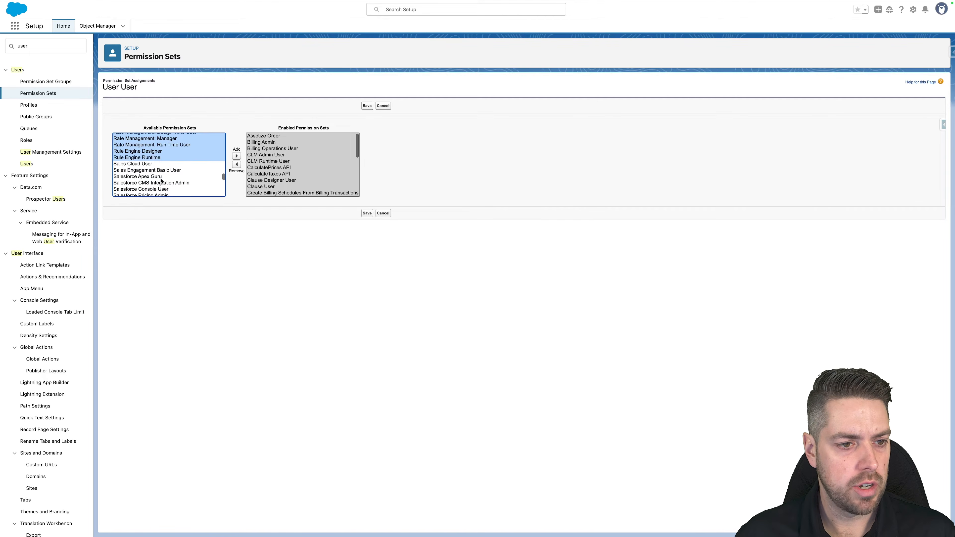
Add Salesforce Pricing Admin, Salesforce Pricing Design Time User, Salesforce Pricing Manager and Salesforce Pricing Run Time User to the selection
scroll(167, 184, "down", 5)
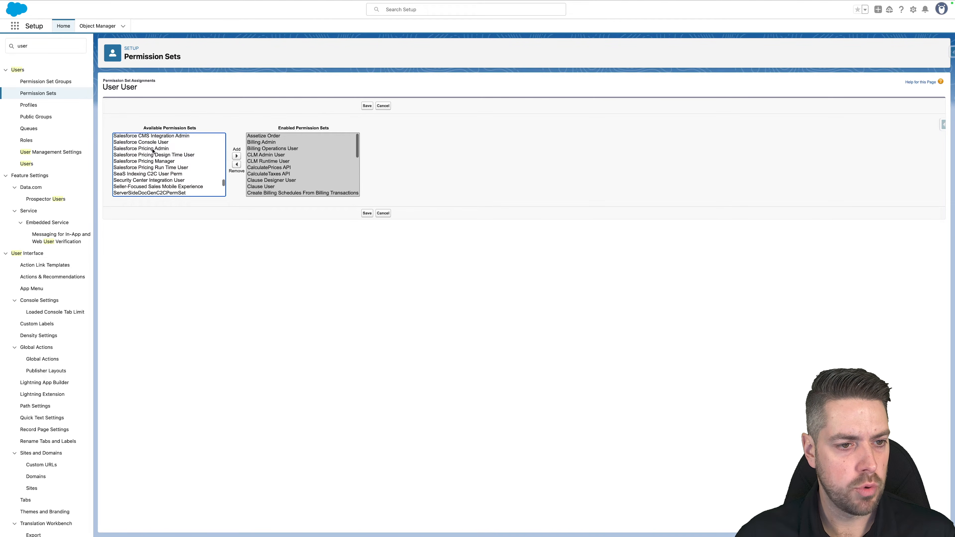
left_click(154, 149, "super")
left_click(157, 155, "super")
left_click(159, 161, "super")
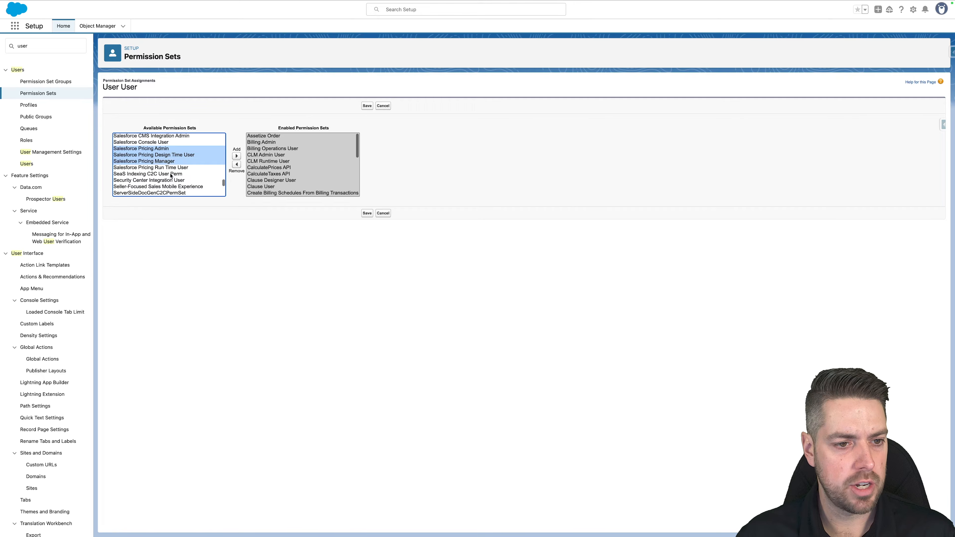
left_click(156, 168, "super")
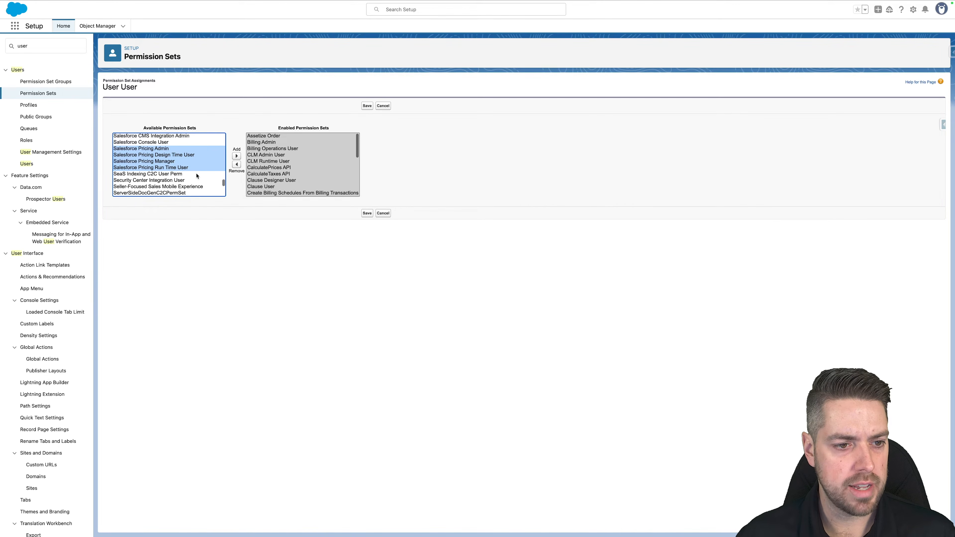
Select Tax Admin, Tax Configuration, Usage Management Design Time, Usage Management Run Time and Usage: Design User among the available permission sets
scroll(154, 171, "down", 2)
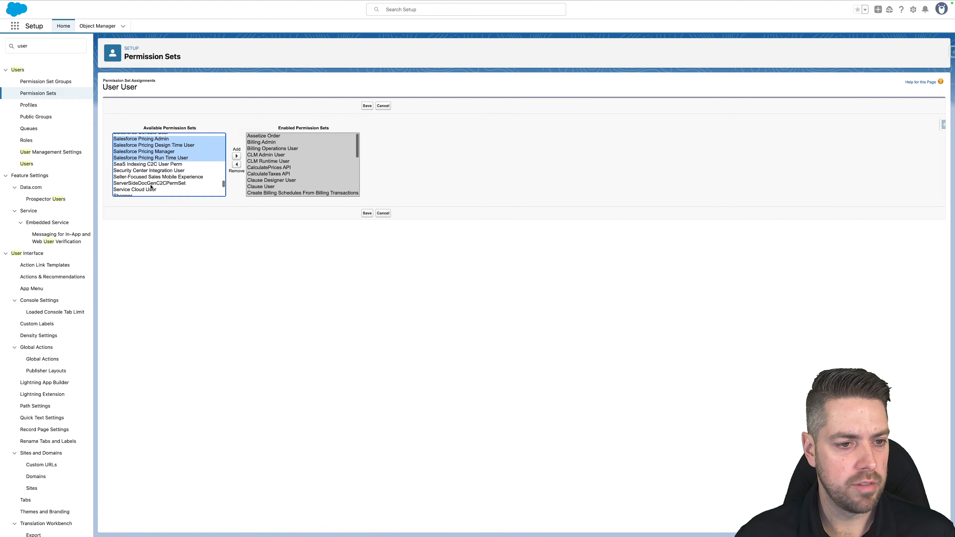
scroll(143, 178, "down", 6)
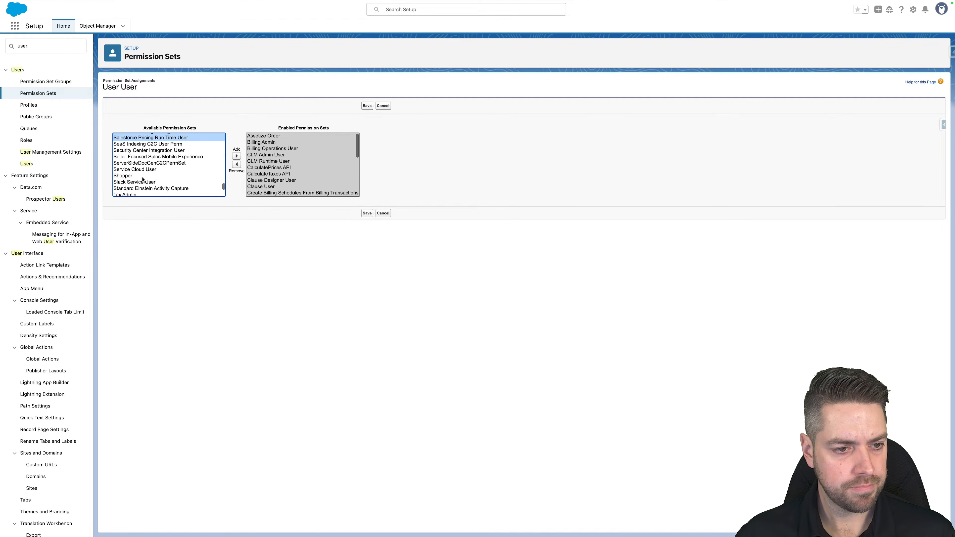
left_click(128, 171)
left_click(136, 178, "shift")
scroll(175, 179, "down", 2)
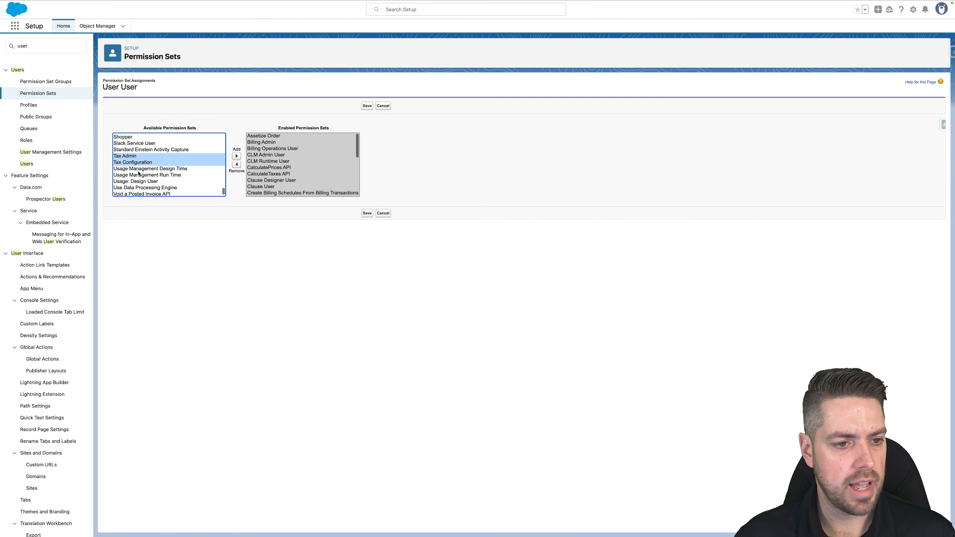
left_click(145, 176, "shift")
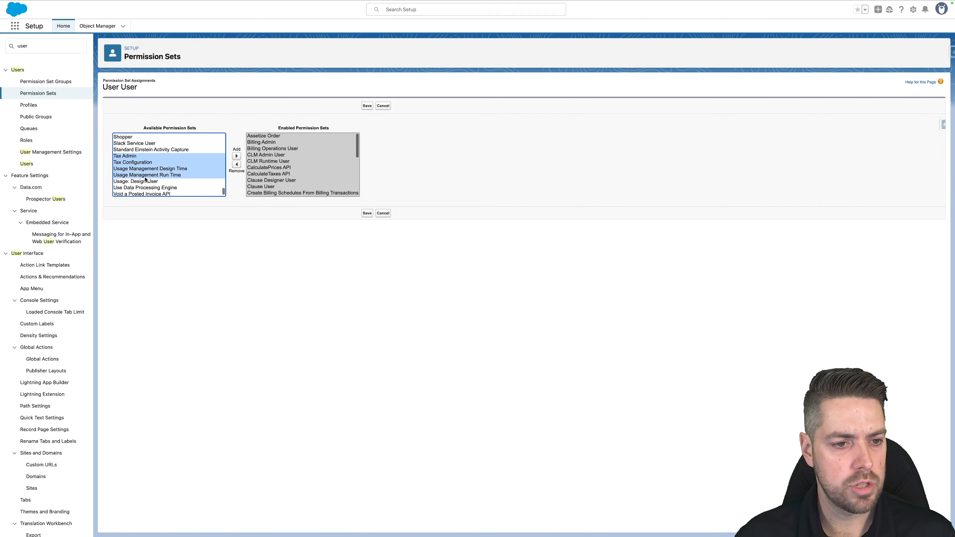
left_click(158, 182, "shift")
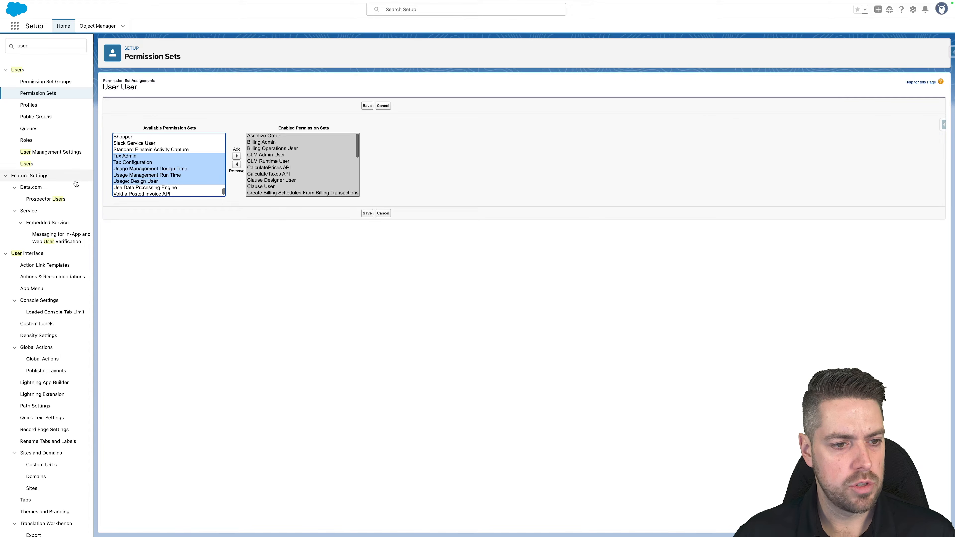
Add Use Data Processing Engine, Void a Posted Invoice API and Wallet Management User to the selection and save the permission set assignments
scroll(138, 183, "down", 1)
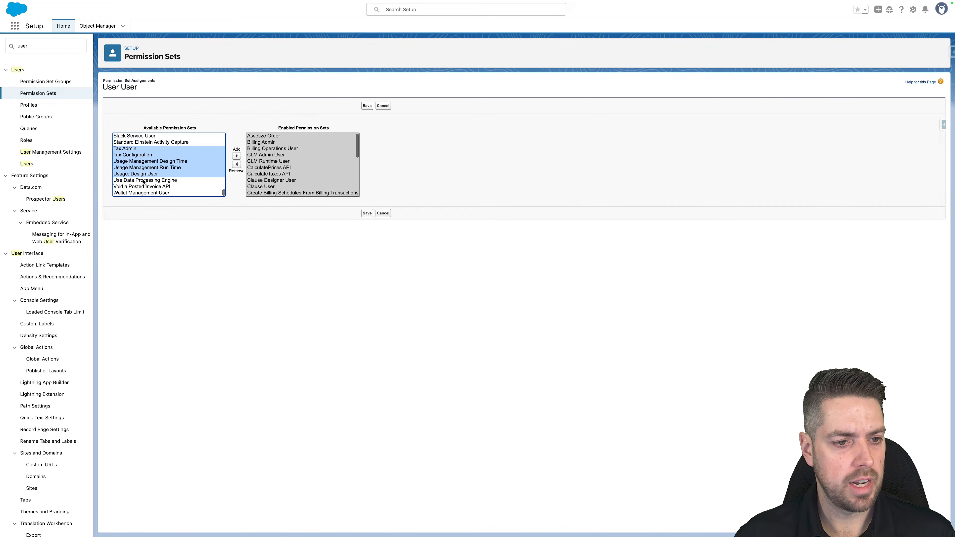
left_click(156, 180, "shift")
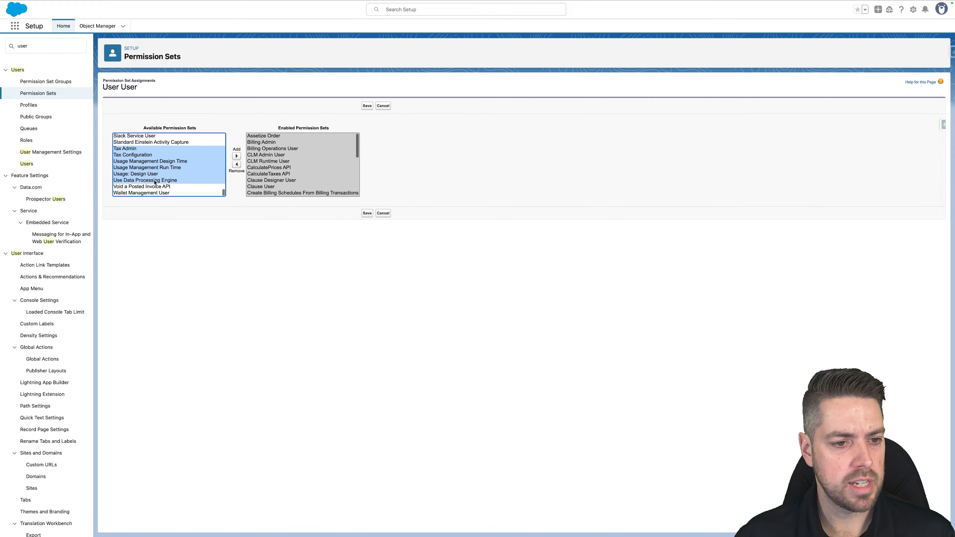
left_click(136, 187, "shift")
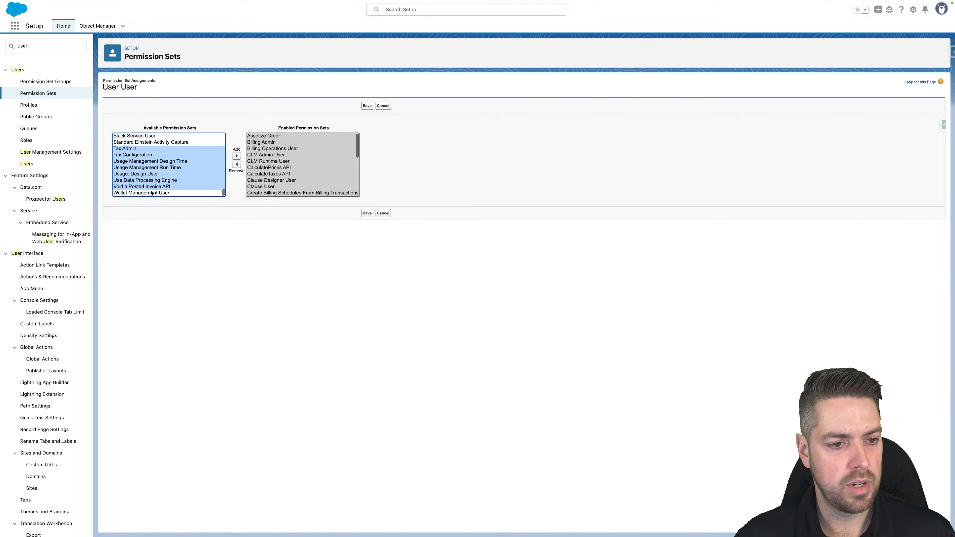
left_click(153, 193, "shift")
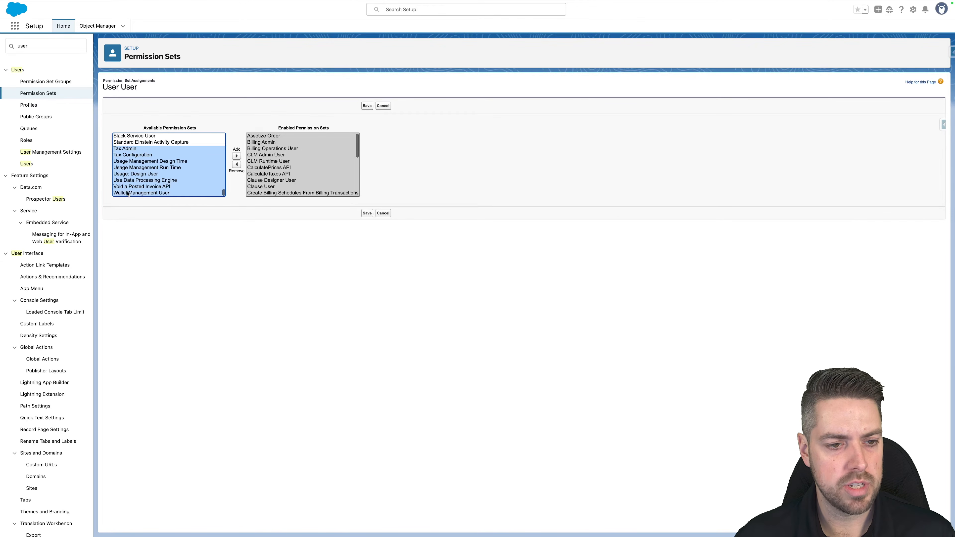
left_click(365, 107)
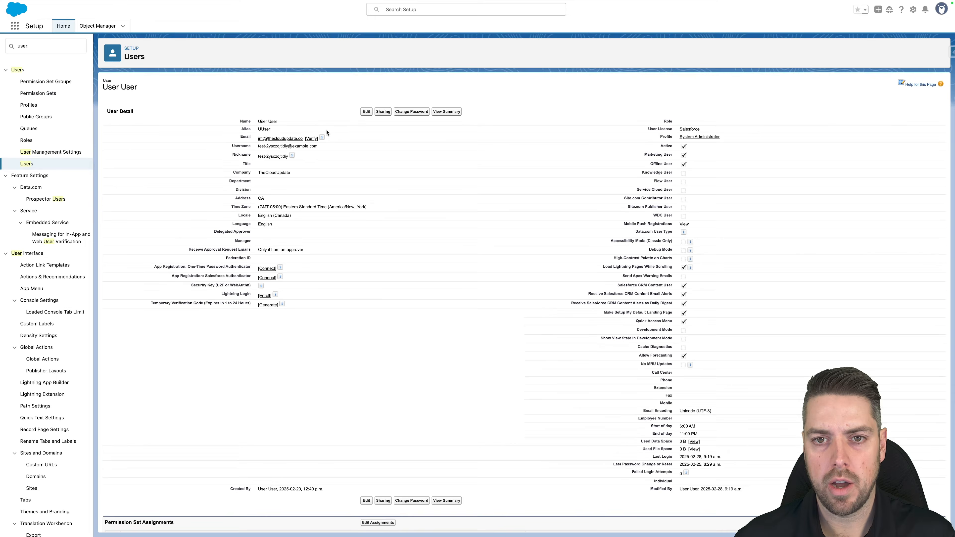
Search Setup for "revenue", open Revenue Settings and check the Enable New Order Save Behavior prerequisite
scroll(324, 221, "down", 4)
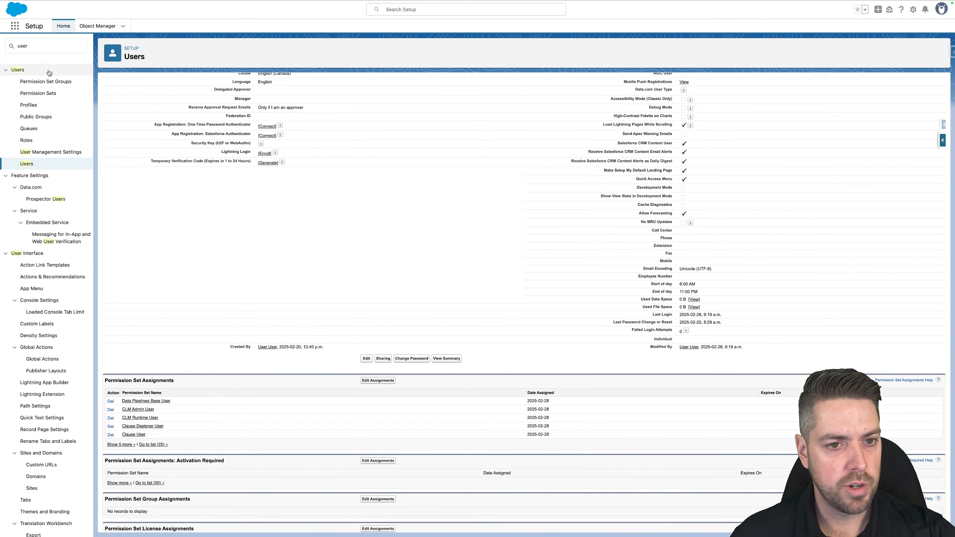
left_click(49, 46)
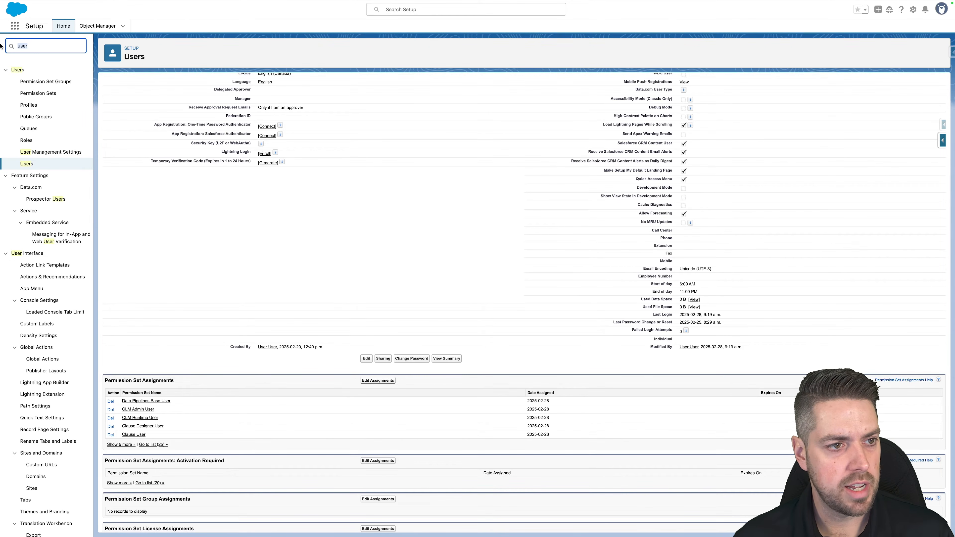
type("revenue")
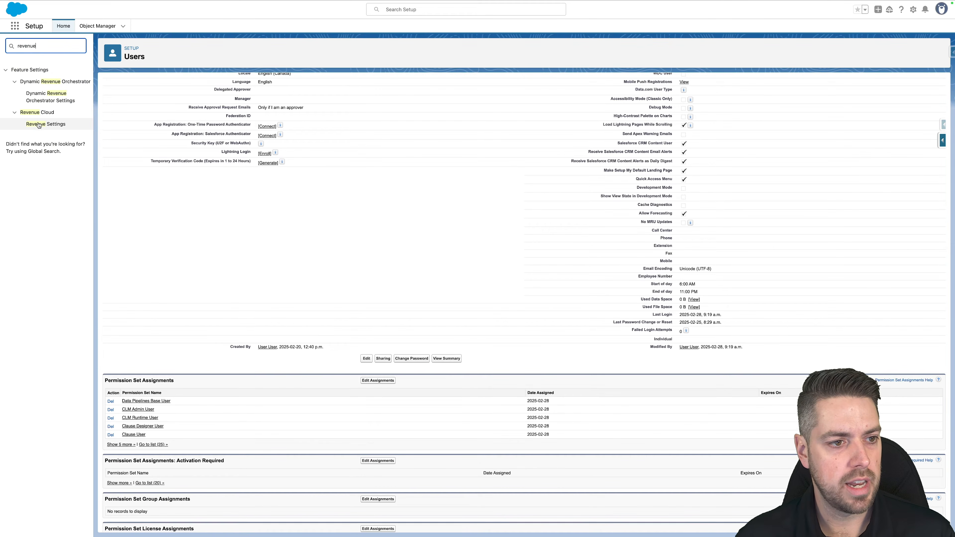
left_click(40, 125)
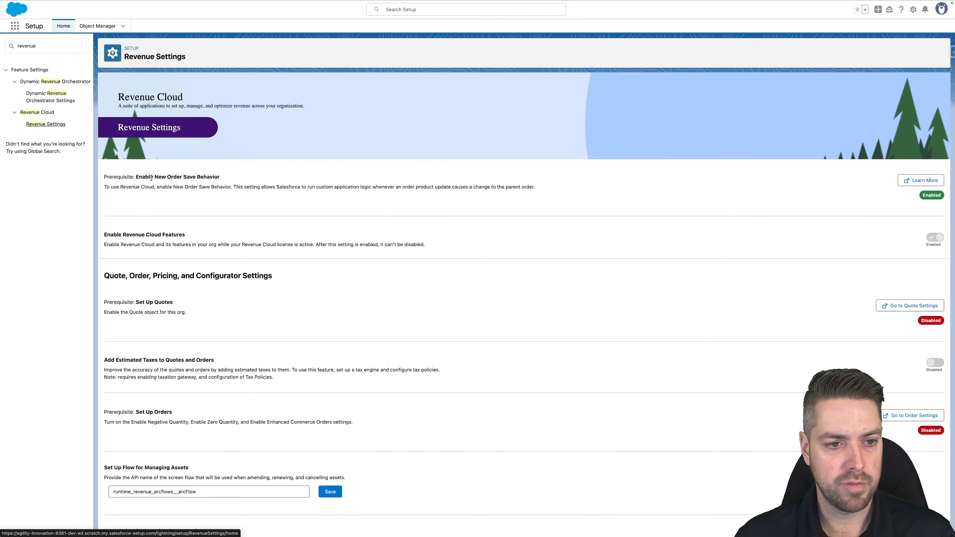
left_click_drag(134, 178, 231, 178)
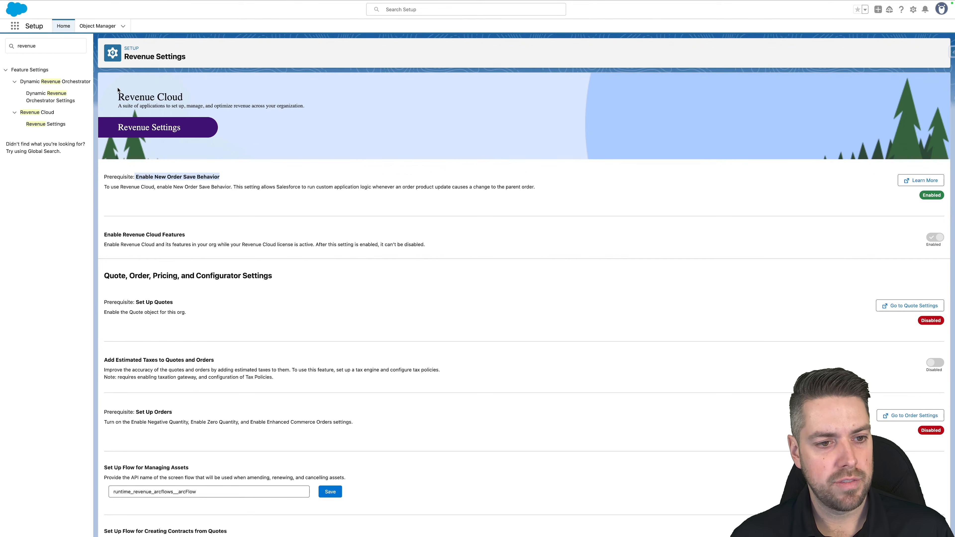
Search Setup for "release", open Release Updates and locate the Enable New Order Save Behavior update
left_click(49, 46)
double_click(50, 46)
type("release")
left_click(24, 71)
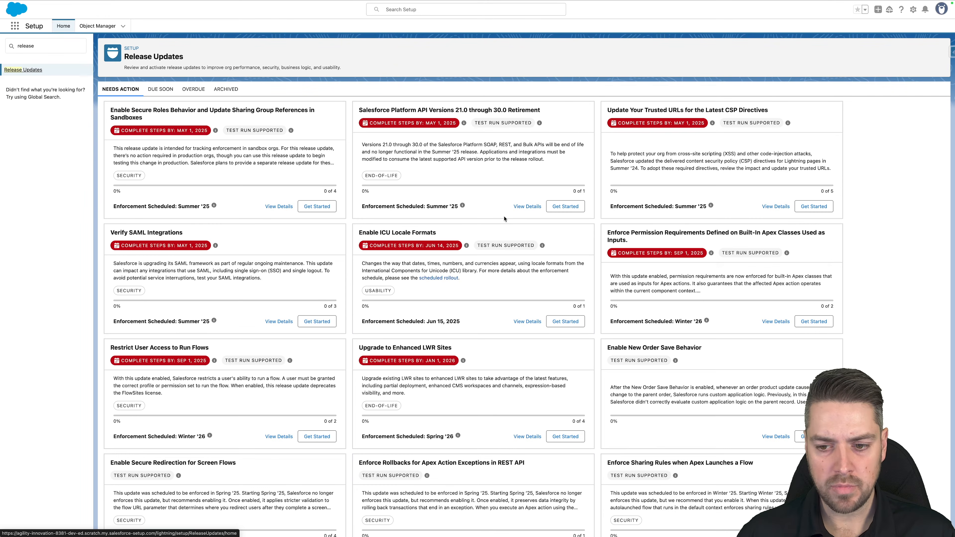
left_click_drag(701, 345, 604, 349)
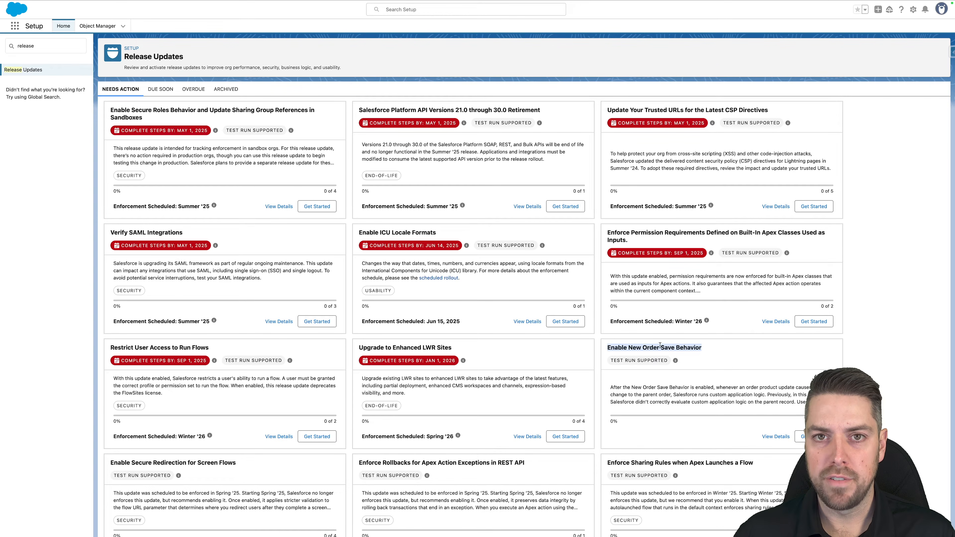
Search Setup for "revenue s", return to Revenue Settings and check the Enable Revenue Cloud Features setting
left_click(44, 41)
key("super+a")
type("revenue s")
left_click(46, 93)
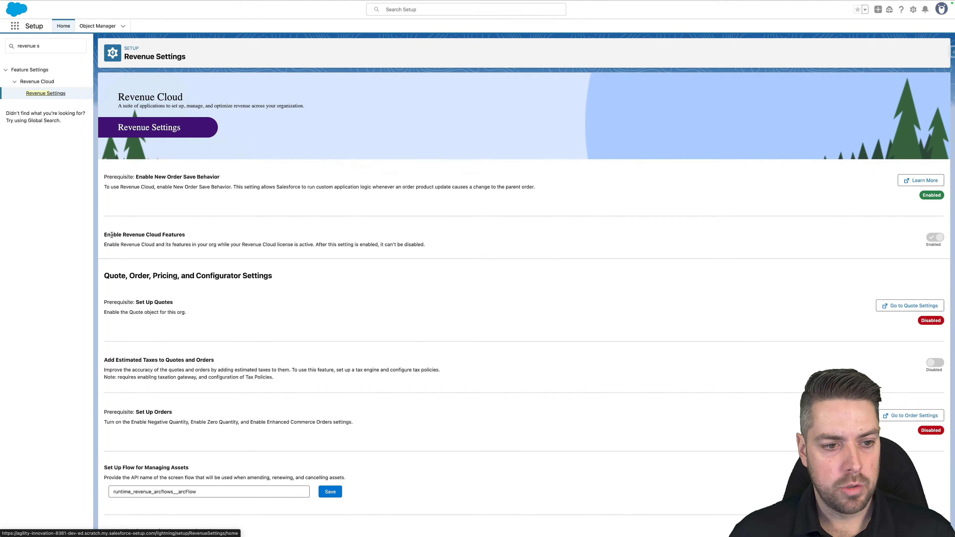
left_click_drag(110, 234, 200, 239)
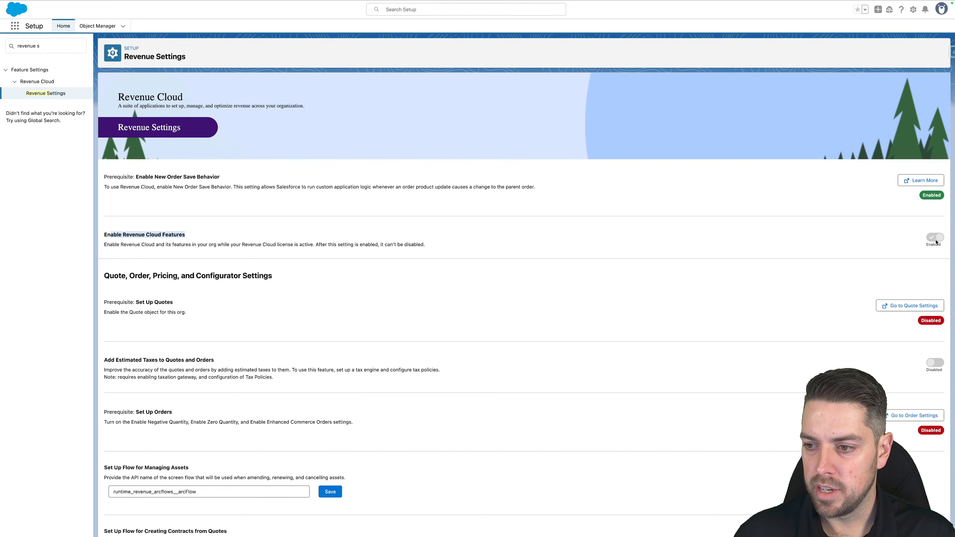
Open the quote settings from the Set Up Quotes prerequisite
scroll(522, 284, "down", 2)
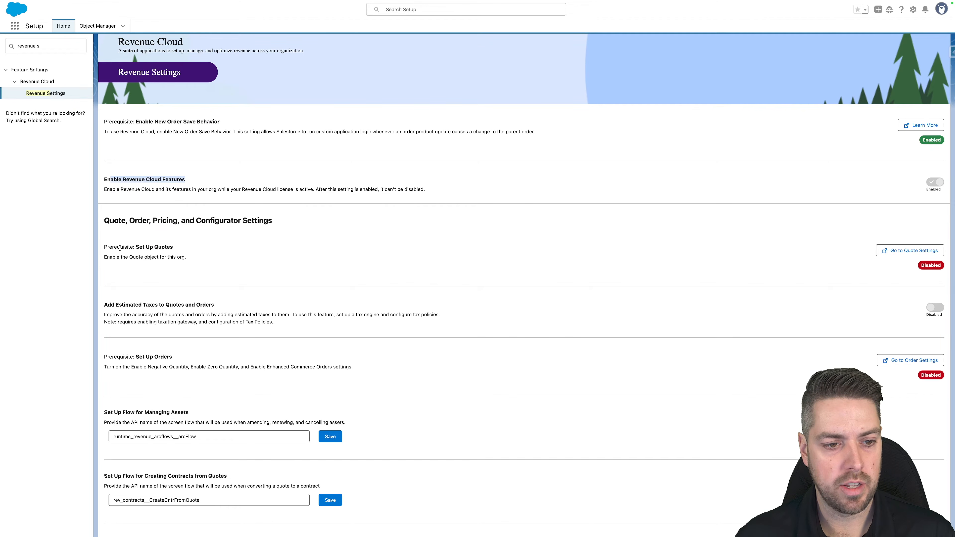
left_click_drag(104, 249, 184, 257)
left_click(184, 257)
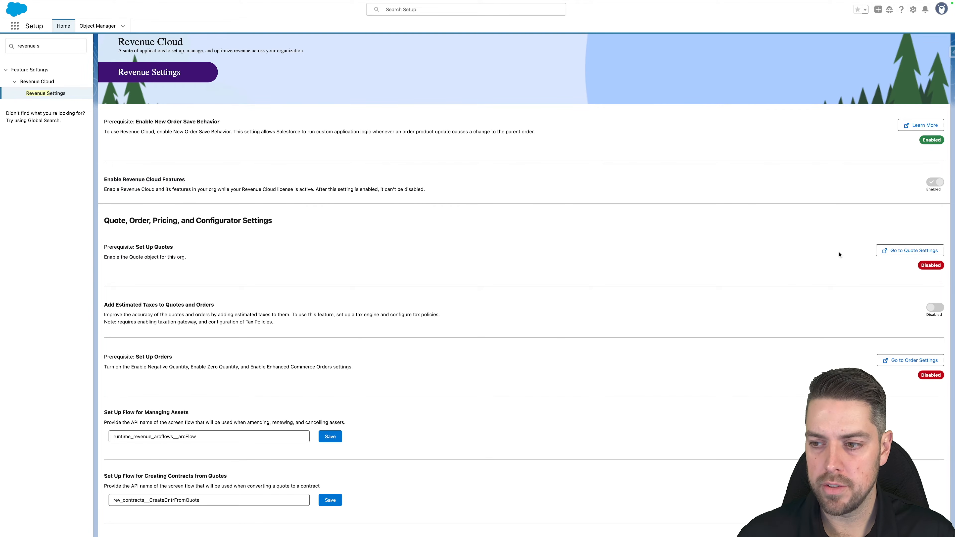
left_click(896, 258)
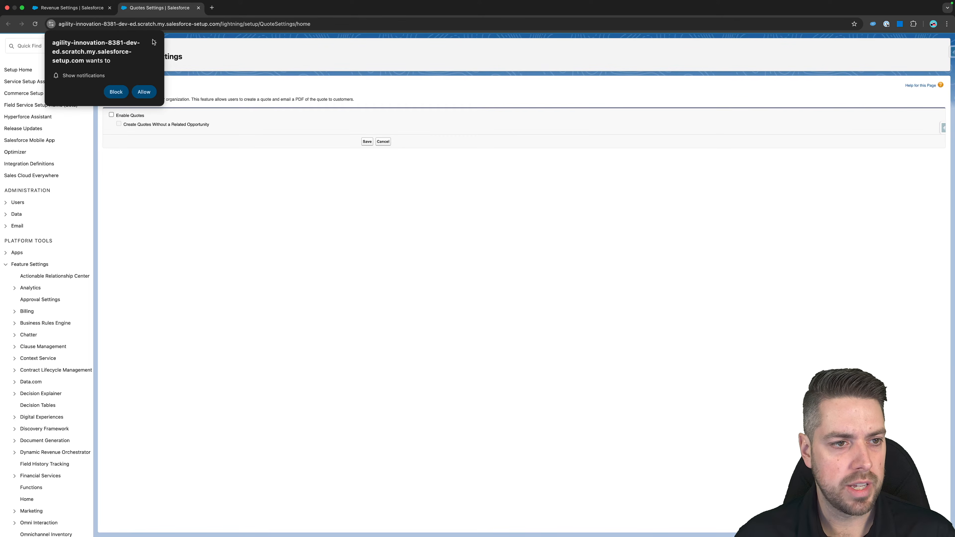
Enable quotes, allow creating quotes without a related opportunity, and add the Quotes related list to Opportunity Layout
left_click(153, 40)
left_click(111, 115)
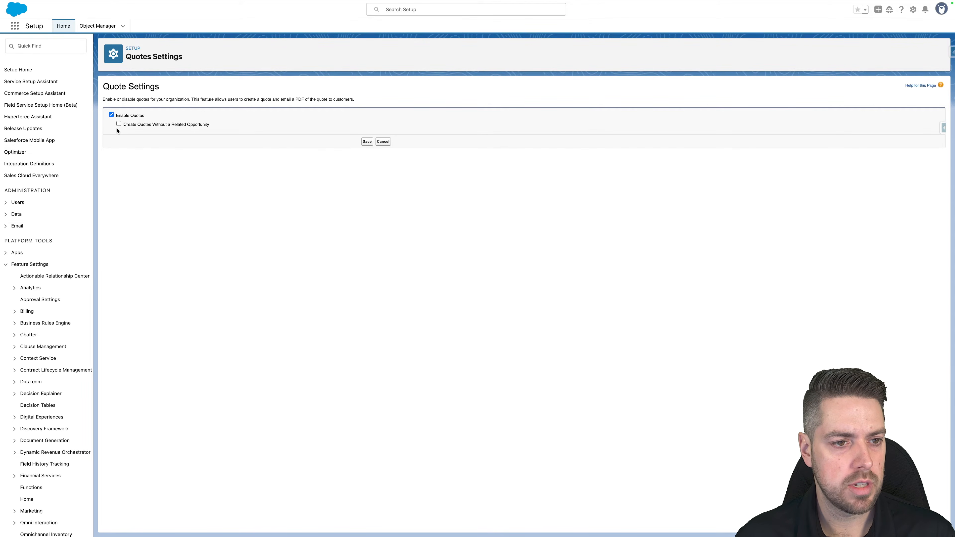
left_click(119, 124)
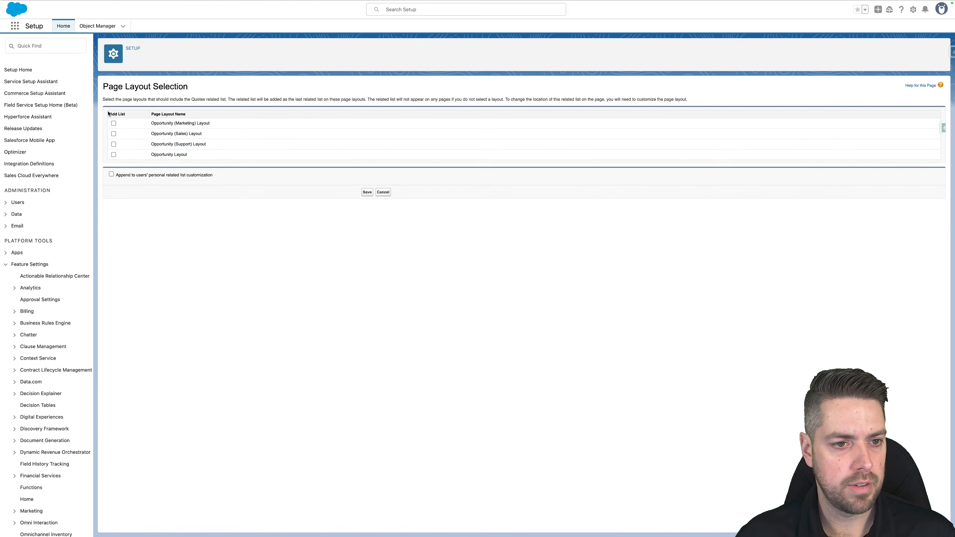
left_click(113, 155)
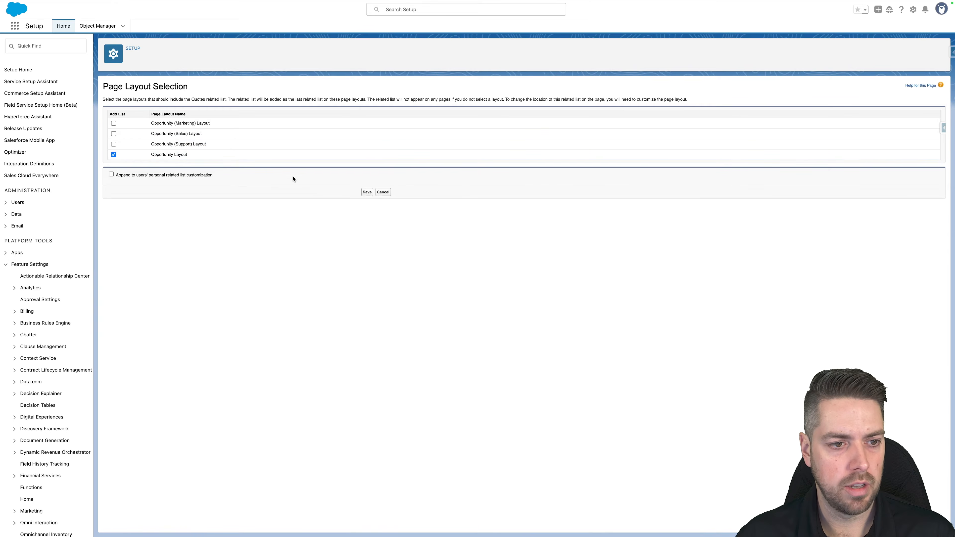
left_click(369, 193)
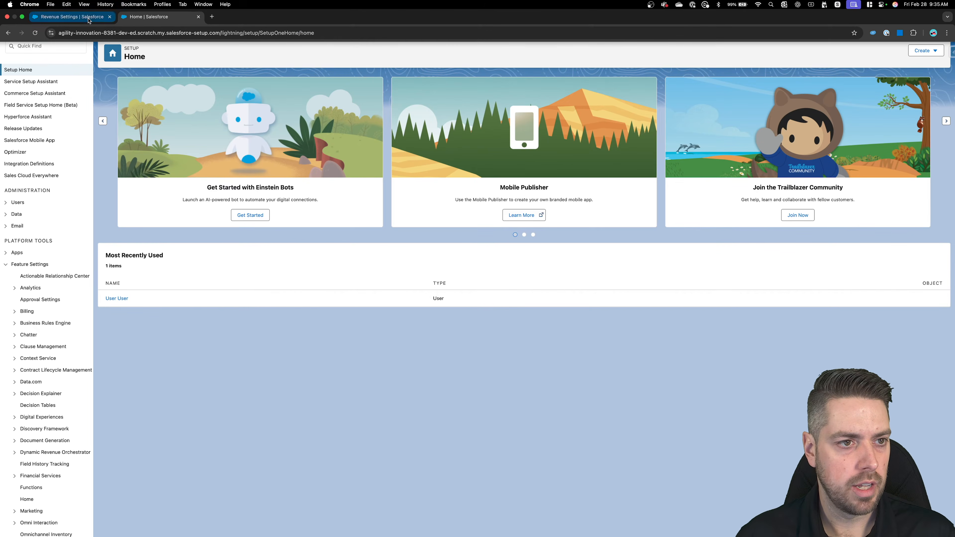
From the Set Up Orders prerequisite in Revenue Settings, enable Negative Quantity, Zero Quantity and Enhanced Commerce Orders and save the order settings
left_click(89, 20)
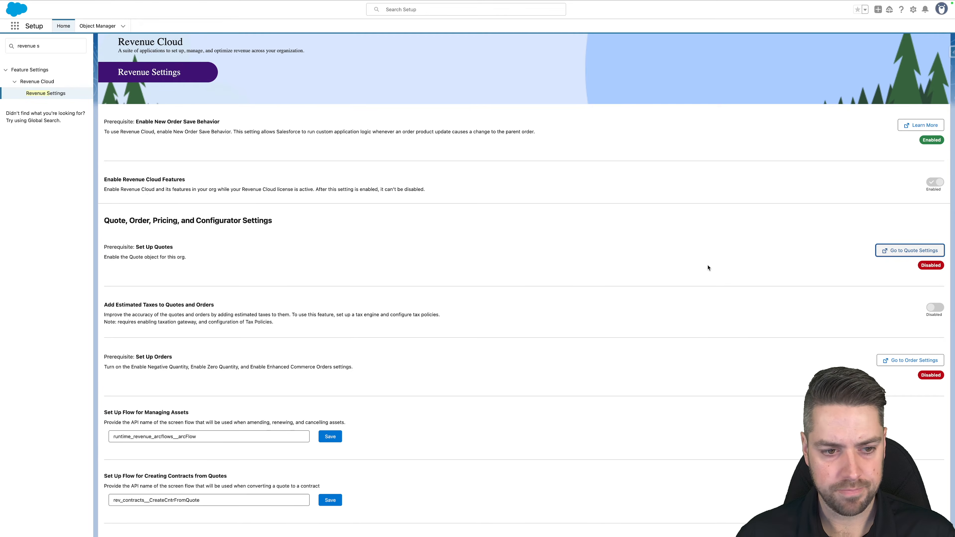
scroll(711, 284, "down", 2)
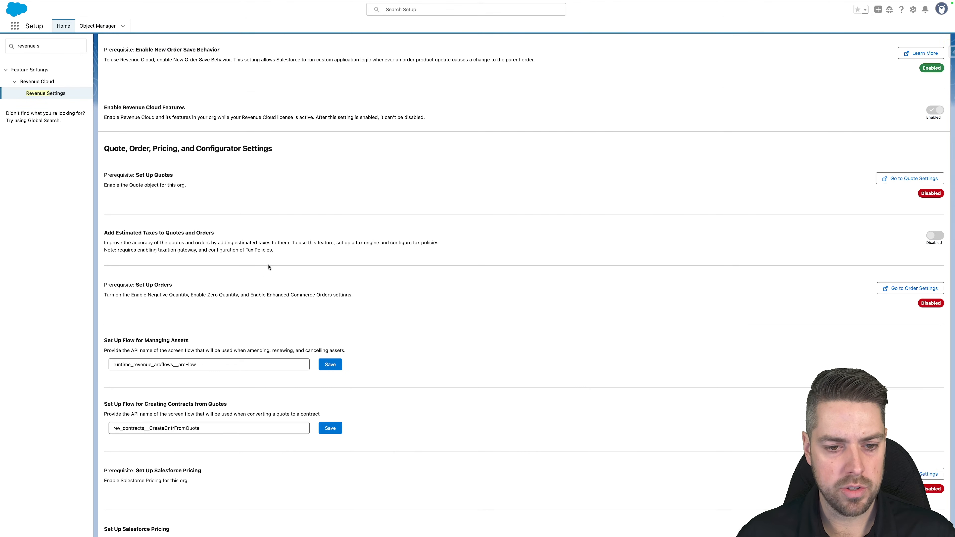
left_click(918, 289)
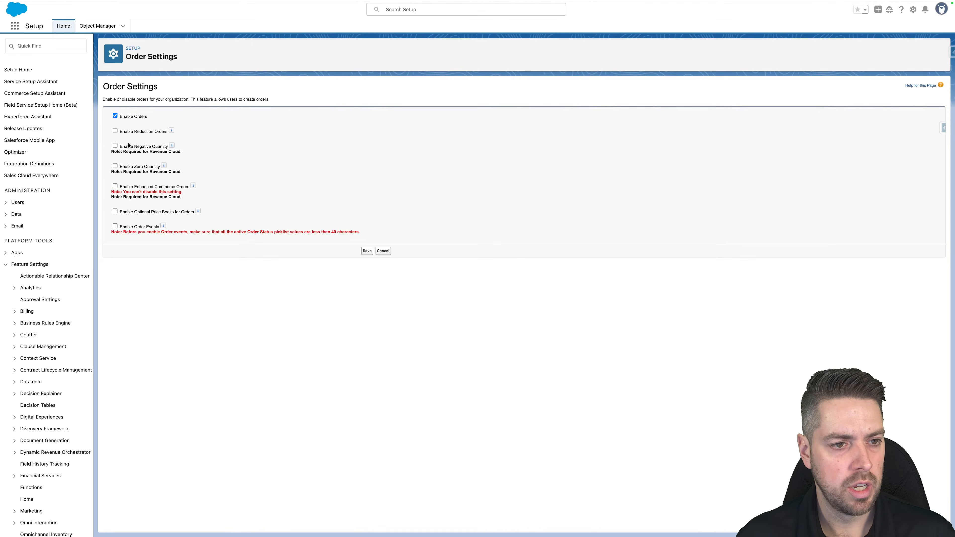
left_click(115, 146)
left_click(115, 166)
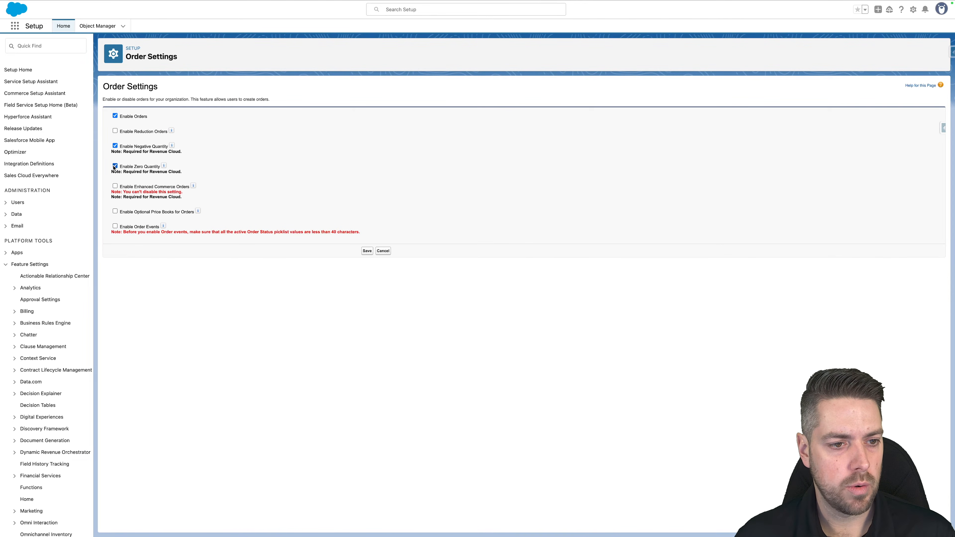
left_click(115, 186)
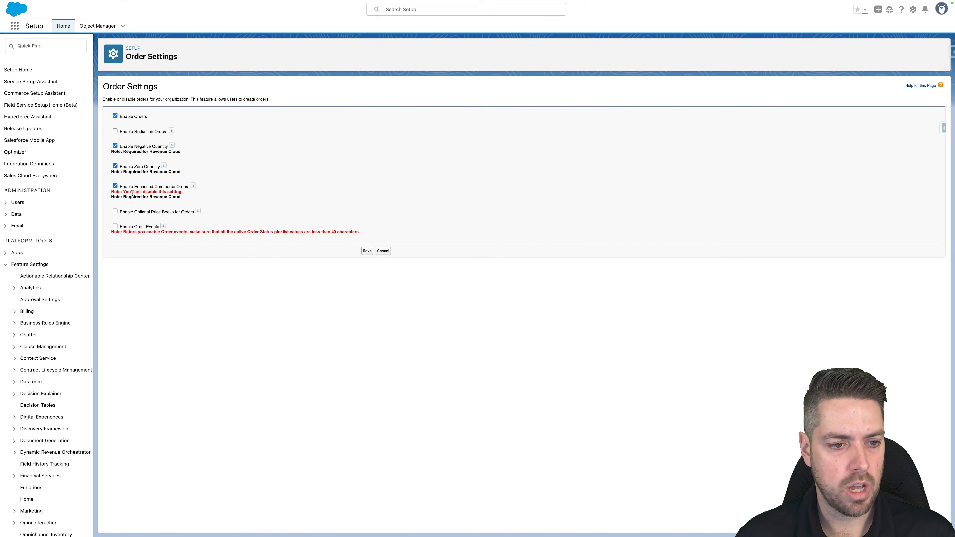
left_click(367, 250)
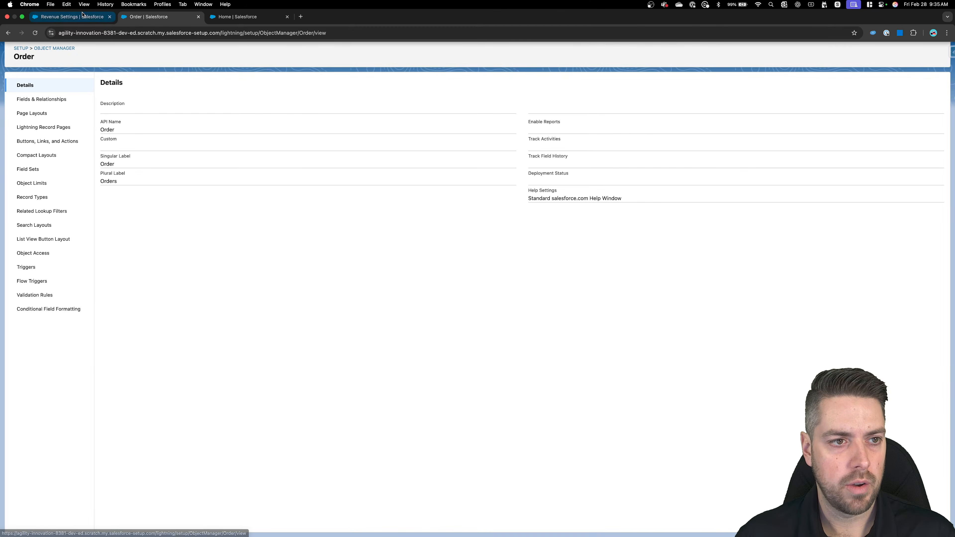
Return to Revenue Settings, reload it and check the status of the quote, order and Salesforce Pricing prerequisites
left_click(82, 15)
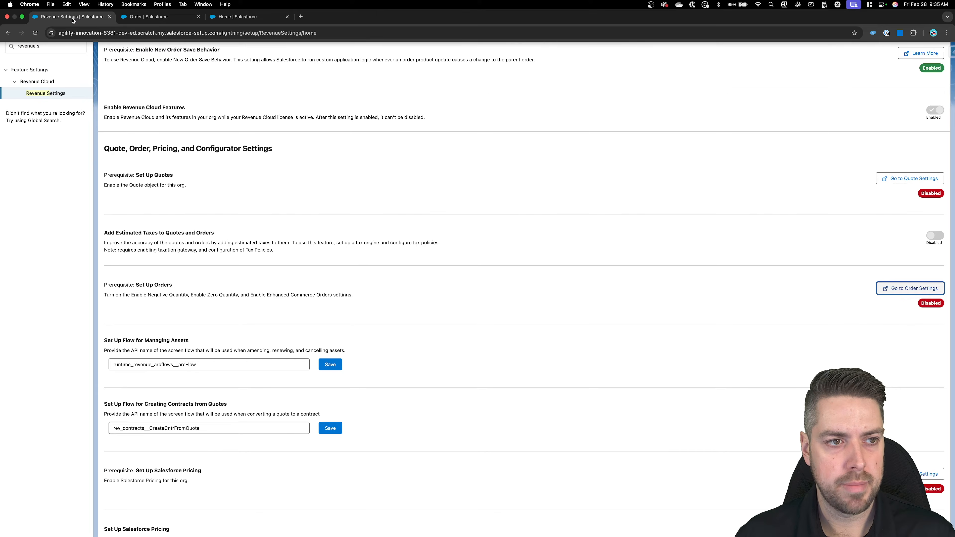
left_click(35, 33)
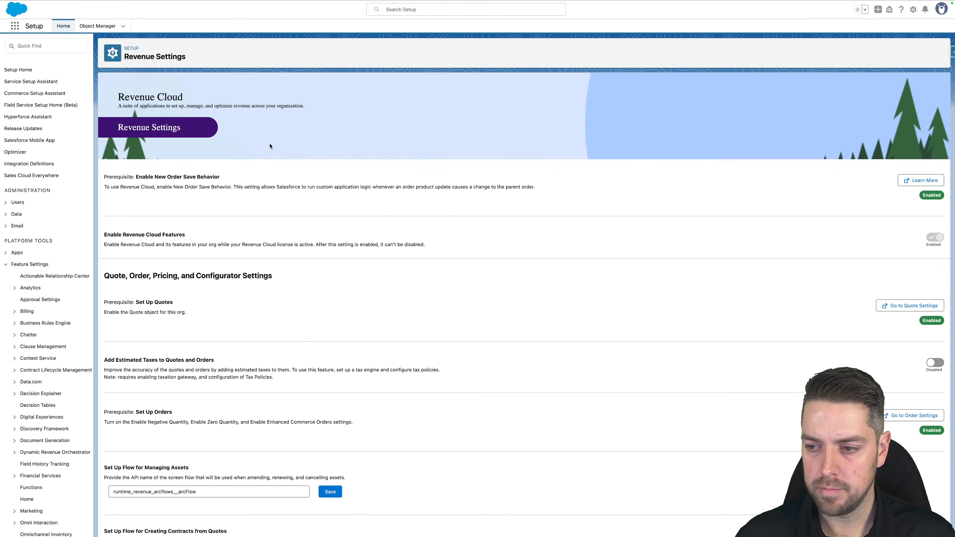
scroll(499, 271, "down", 4)
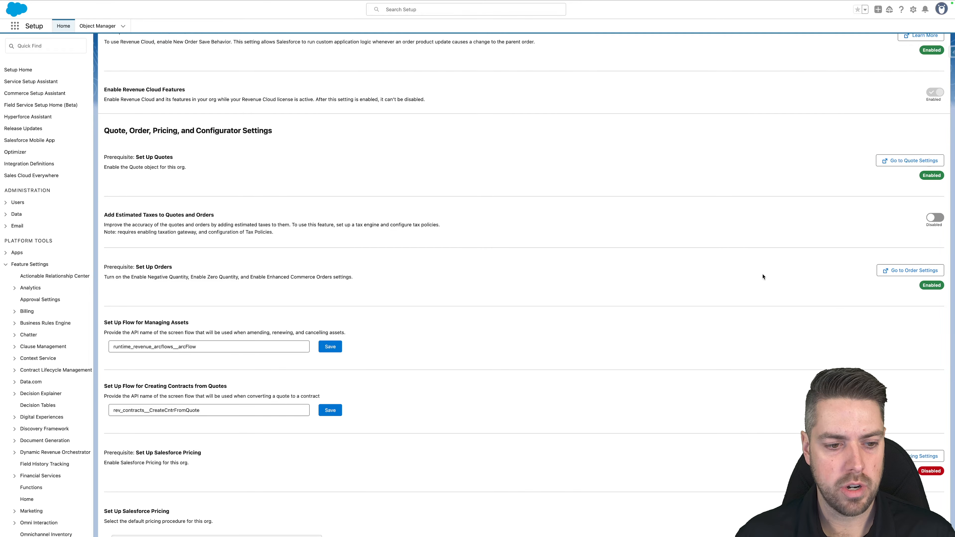
scroll(520, 273, "down", 4)
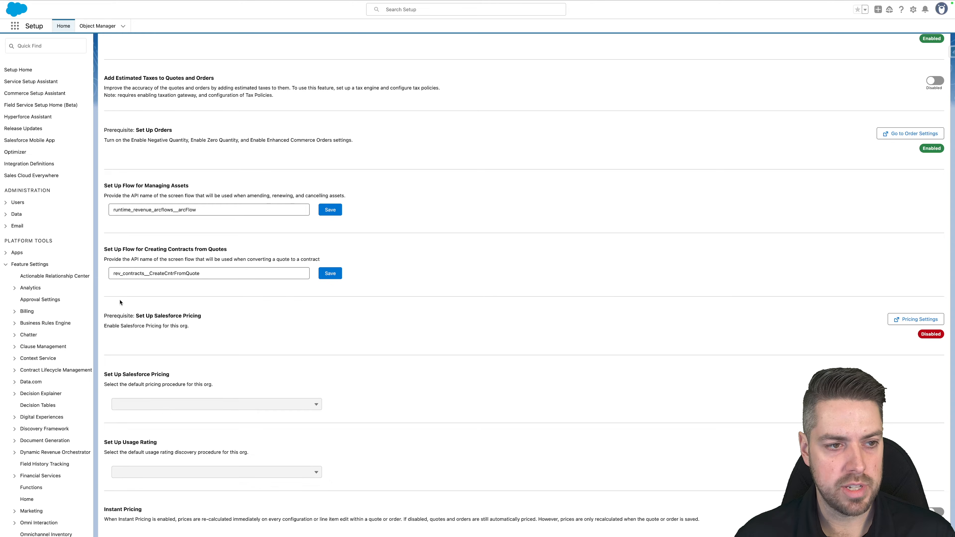
Search Setup for "pricing", open Salesforce Pricing Settings and turn on Salesforce Pricing
scroll(131, 306, "up", 8)
left_click(45, 46)
type("p")
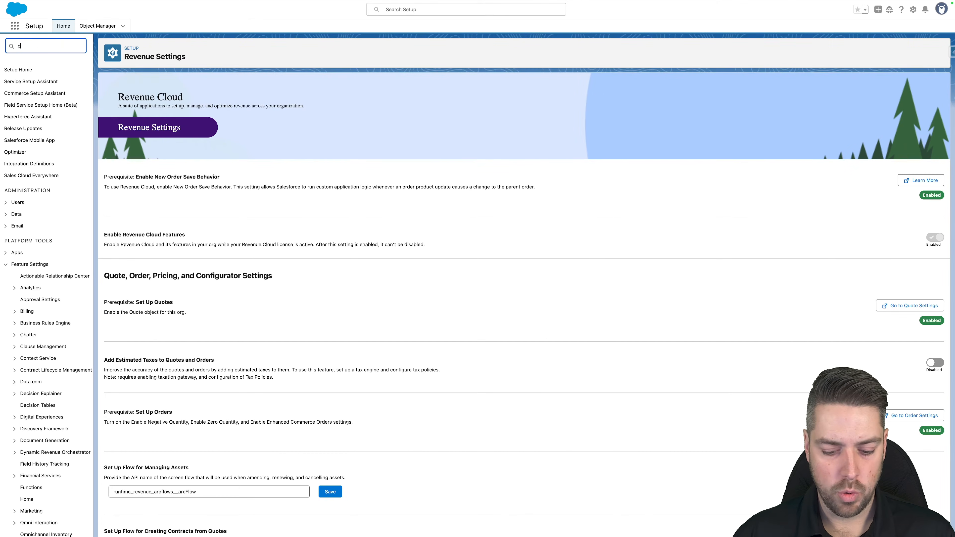
type("ricing")
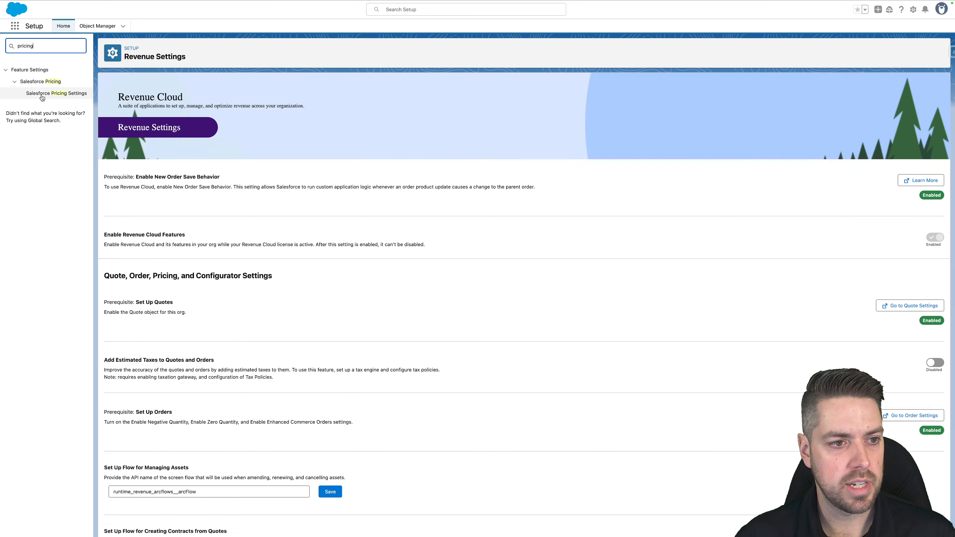
left_click(42, 95)
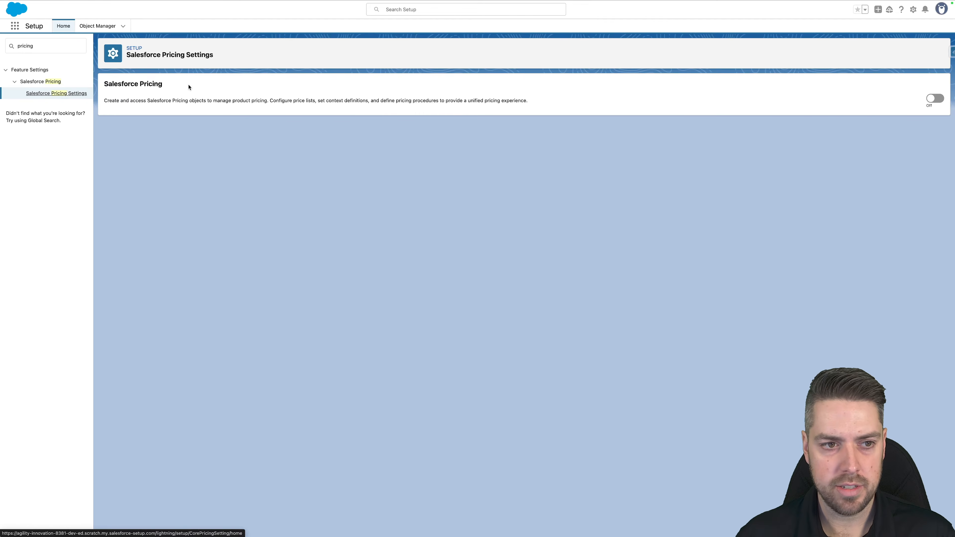
left_click(934, 98)
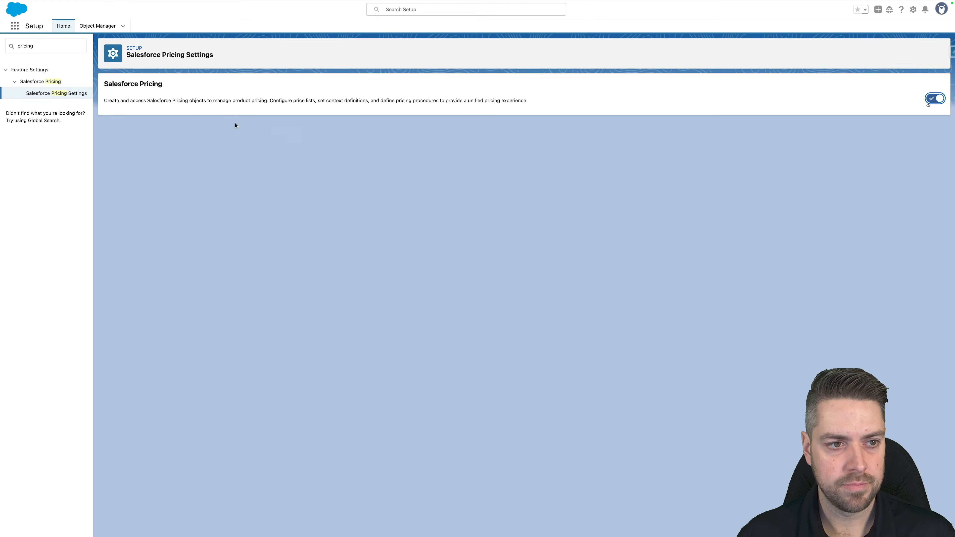
Reload Setup, search again for "pricing" and open Salesforce Pricing Setup to review its recipe, procedure and price waterfall settings
left_click(36, 33)
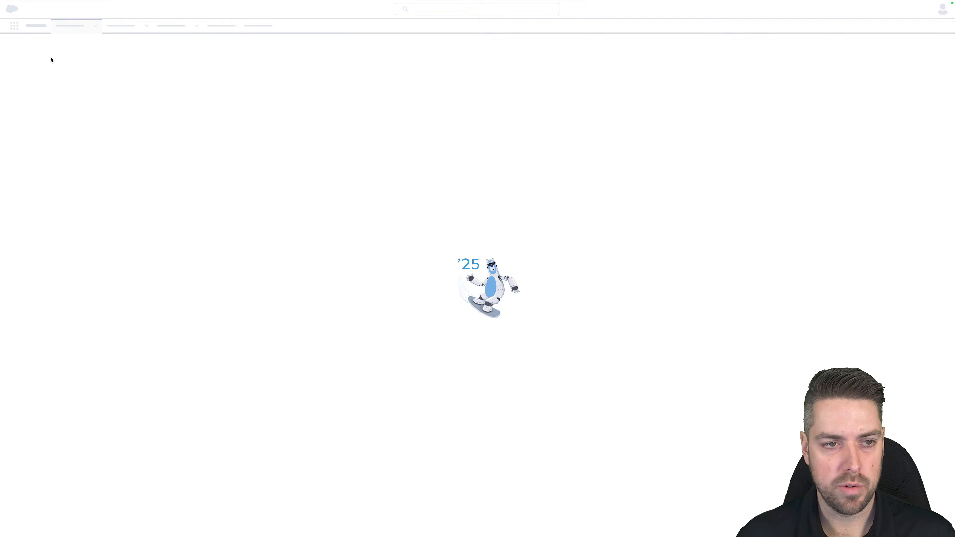
type("pricing")
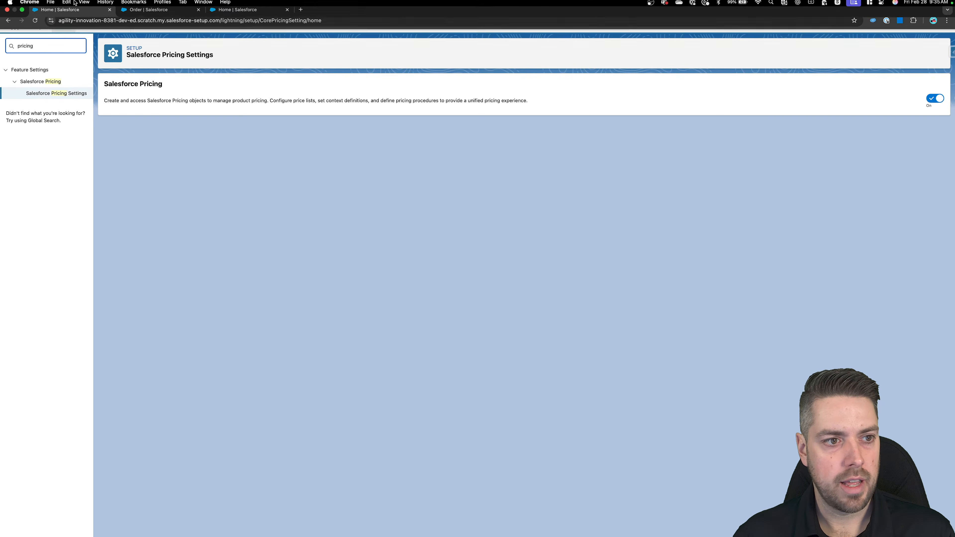
left_click(43, 93)
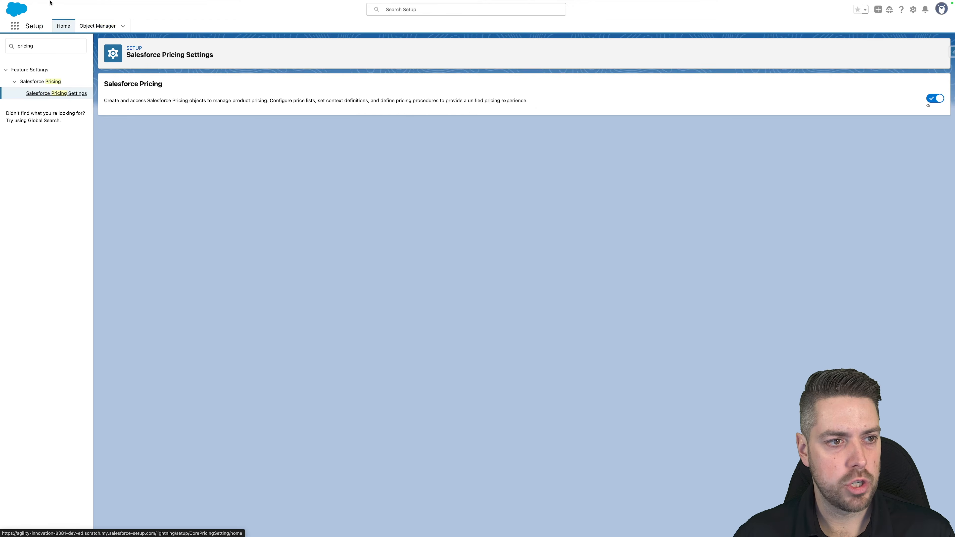
left_click(35, 33)
left_click(47, 46)
type("pricing")
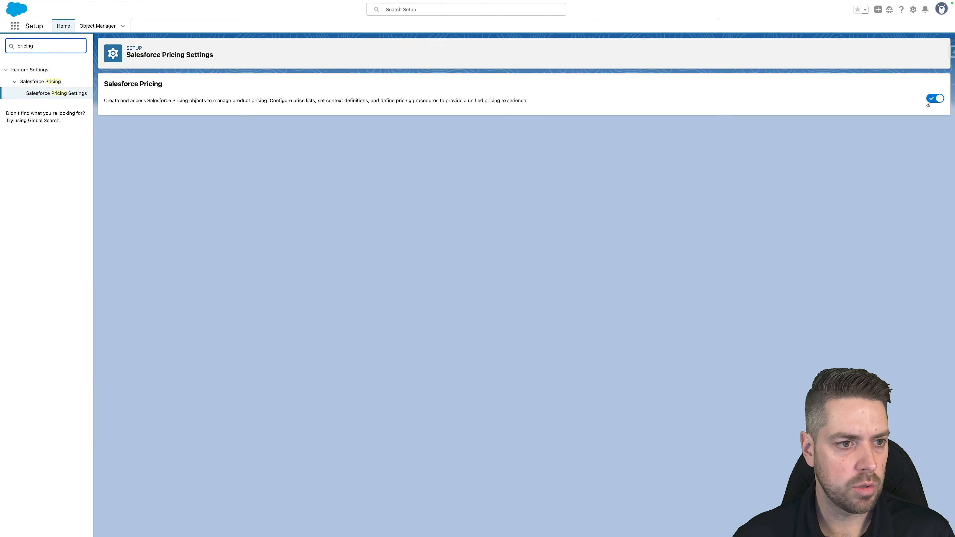
key("super+a")
type("pricing")
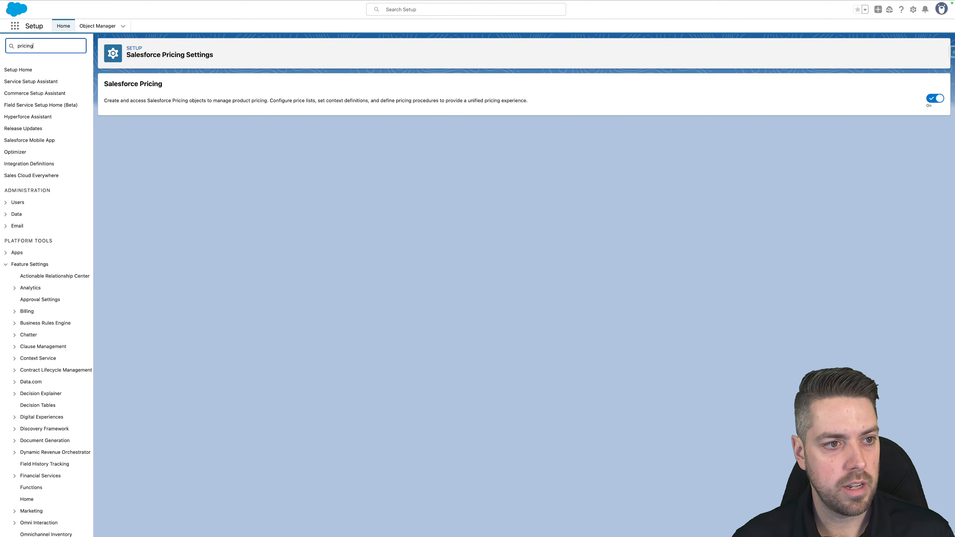
left_click(77, 129)
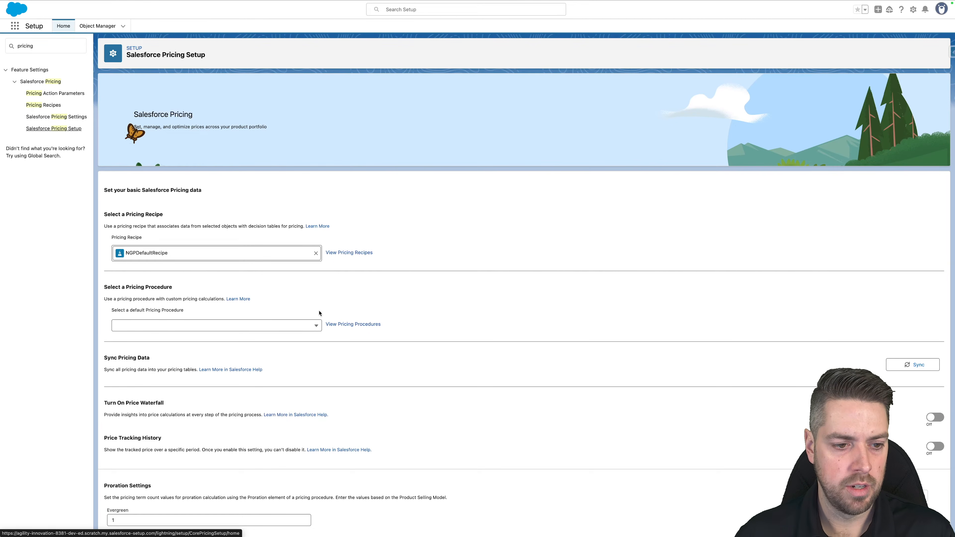
scroll(246, 323, "down", 2)
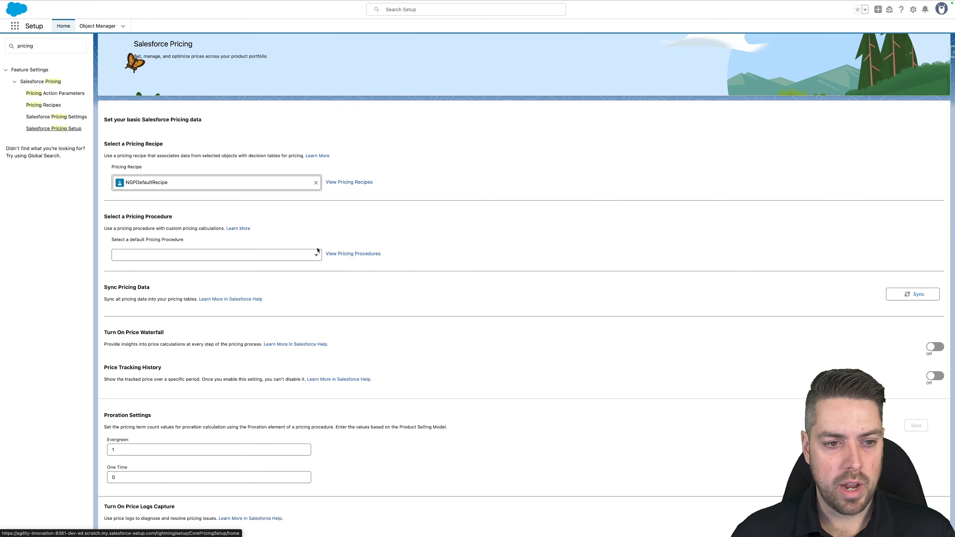
scroll(211, 366, "up", 2)
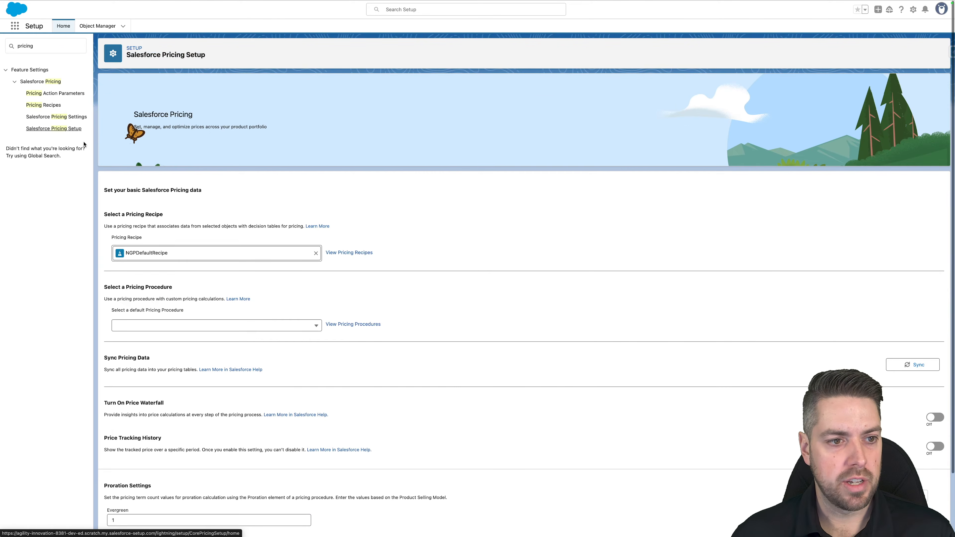
Search Setup for "context", open Context Service Settings and turn on Context Definitions
left_click(40, 44)
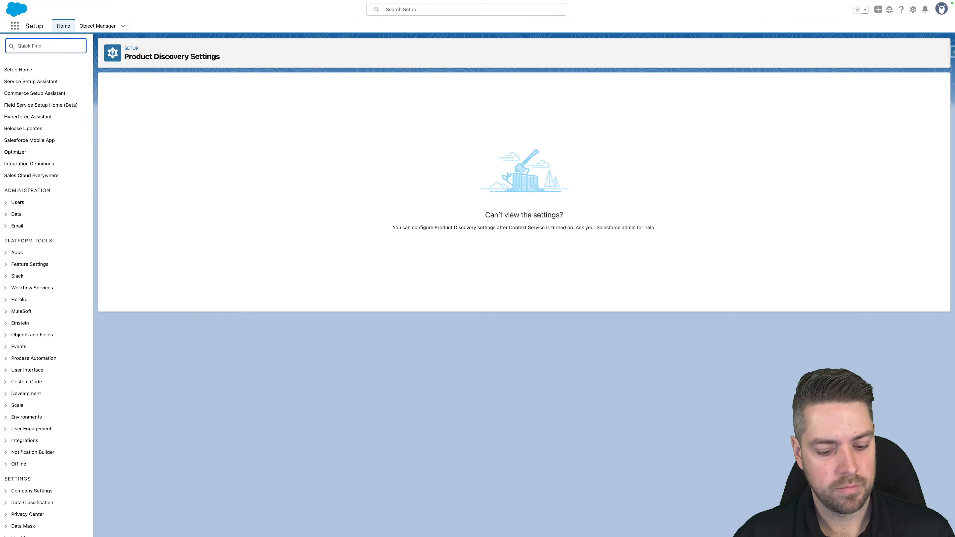
type("context")
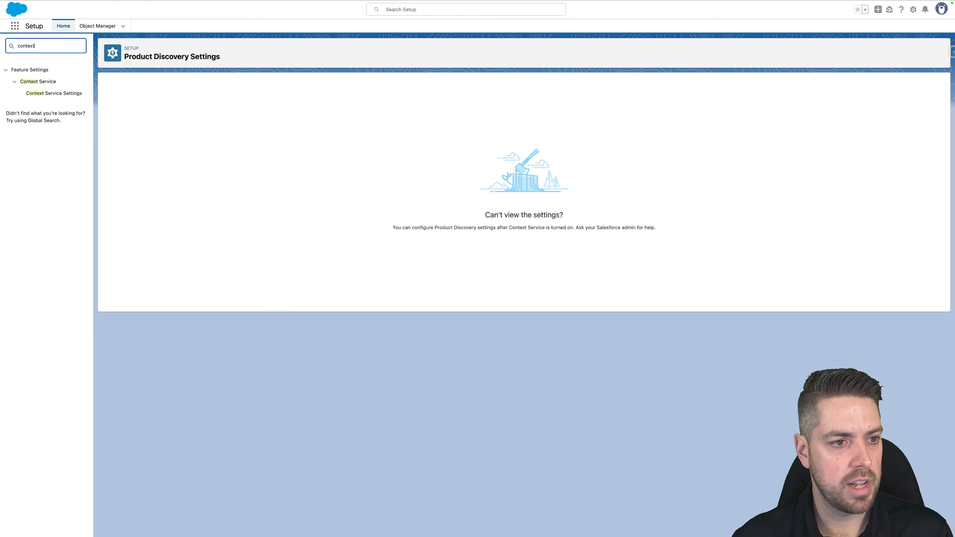
left_click(45, 93)
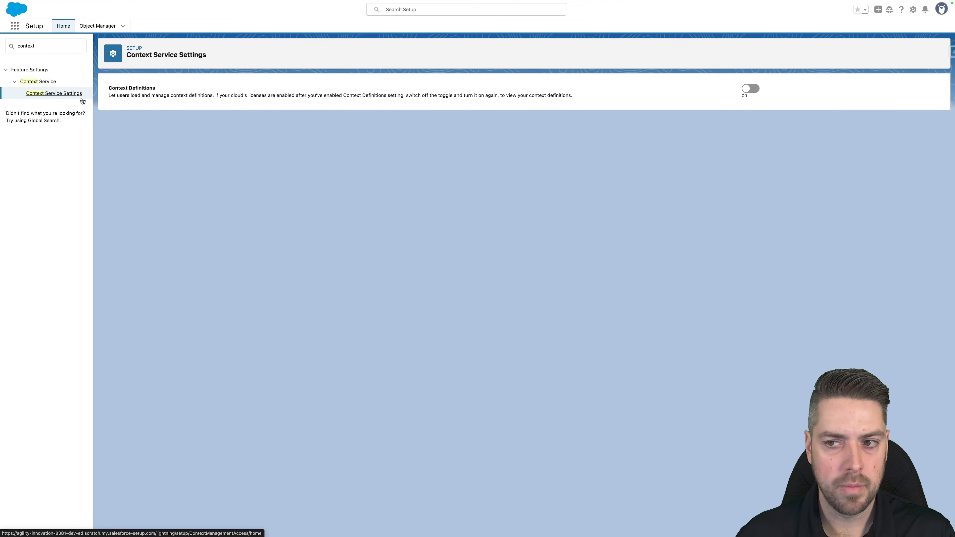
left_click(750, 88)
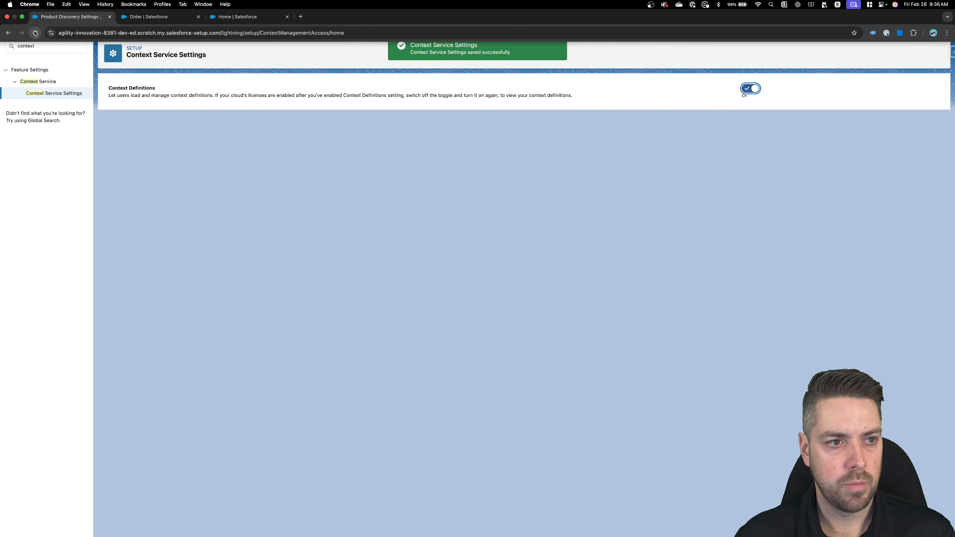
Reload Setup, search for "context", open Context Definitions and locate ProductDiscoveryContext and SalesTransactionContext among the standard definitions
left_click(35, 33)
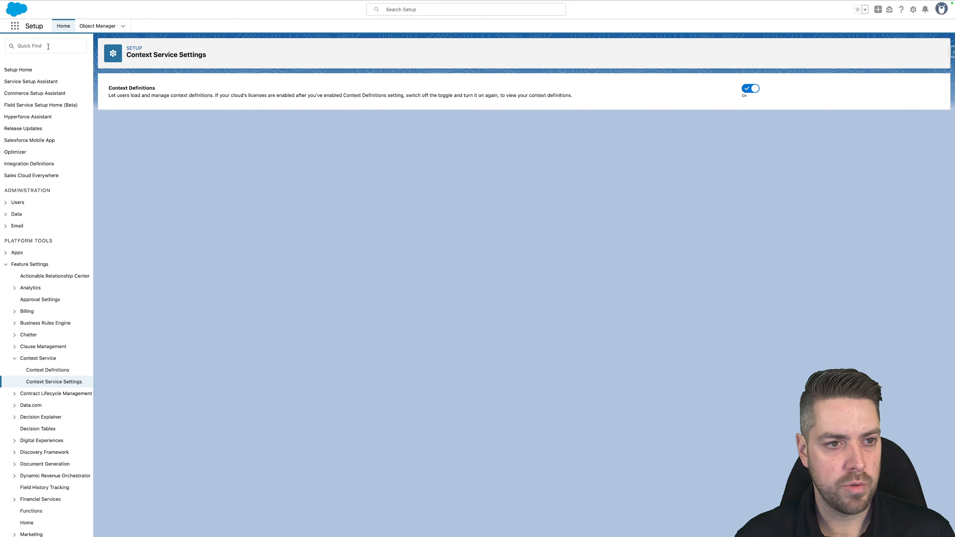
type("context")
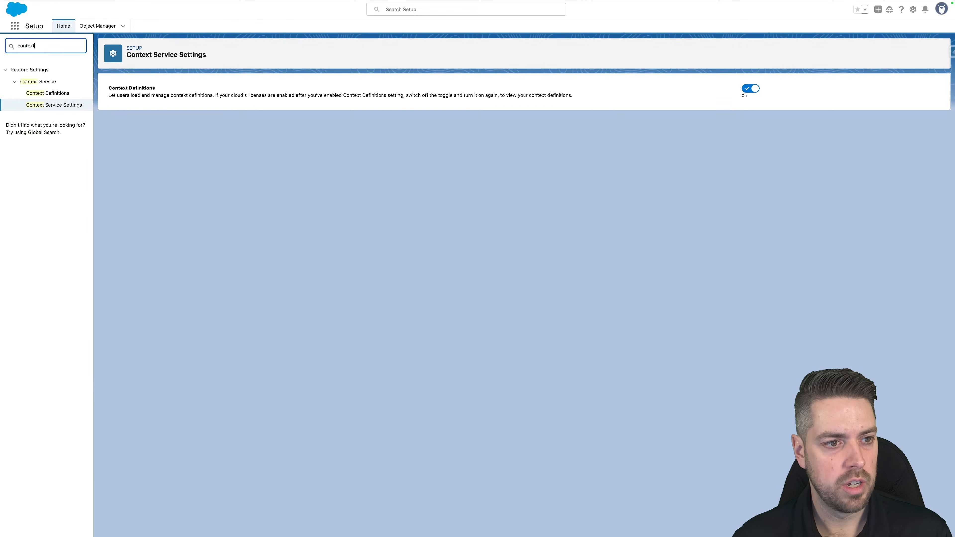
left_click(52, 97)
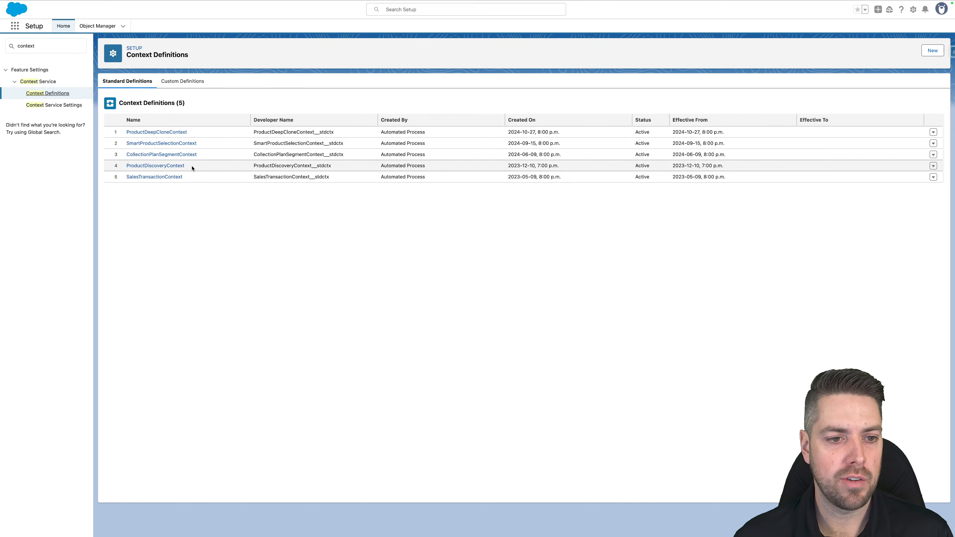
left_click_drag(194, 167, 123, 167)
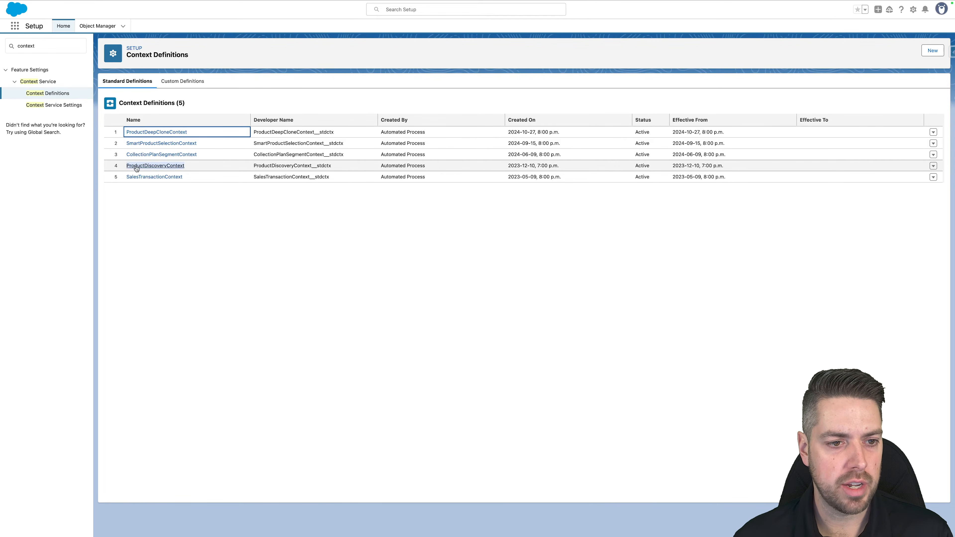
left_click_drag(192, 177, 121, 182)
left_click(196, 178)
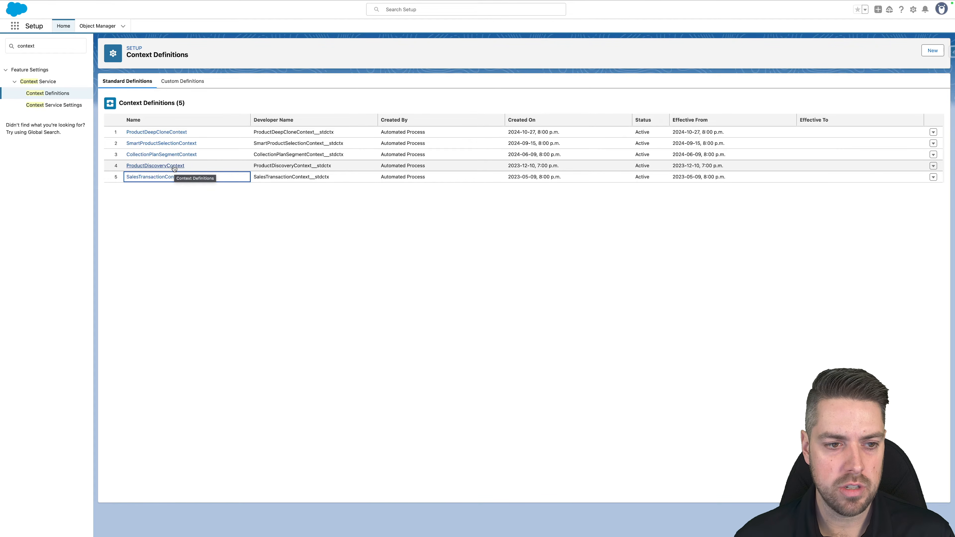
Extend the standard ProductDiscoveryContext, naming the new definition ExtProductDiscoveryContext with an effective-from date of 2025-02-01
left_click(204, 167)
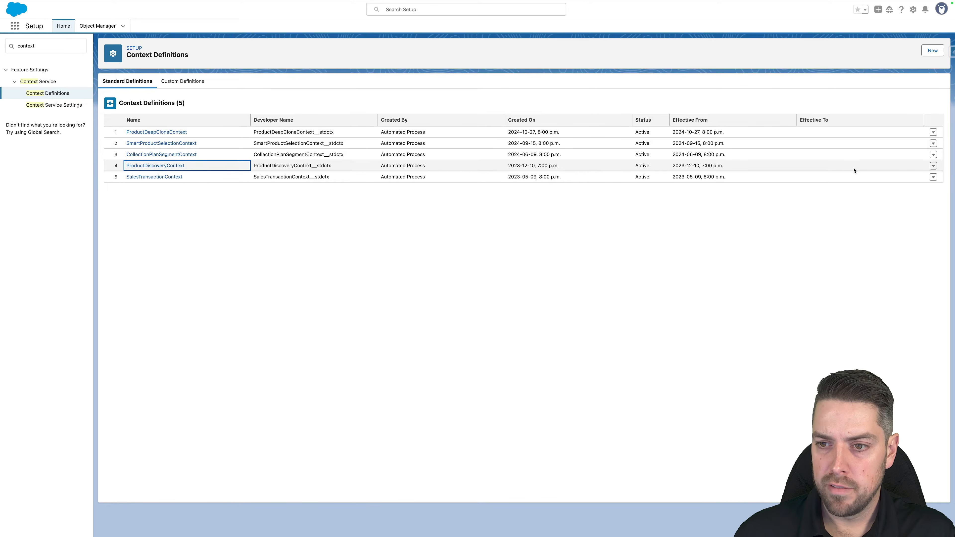
left_click(933, 166)
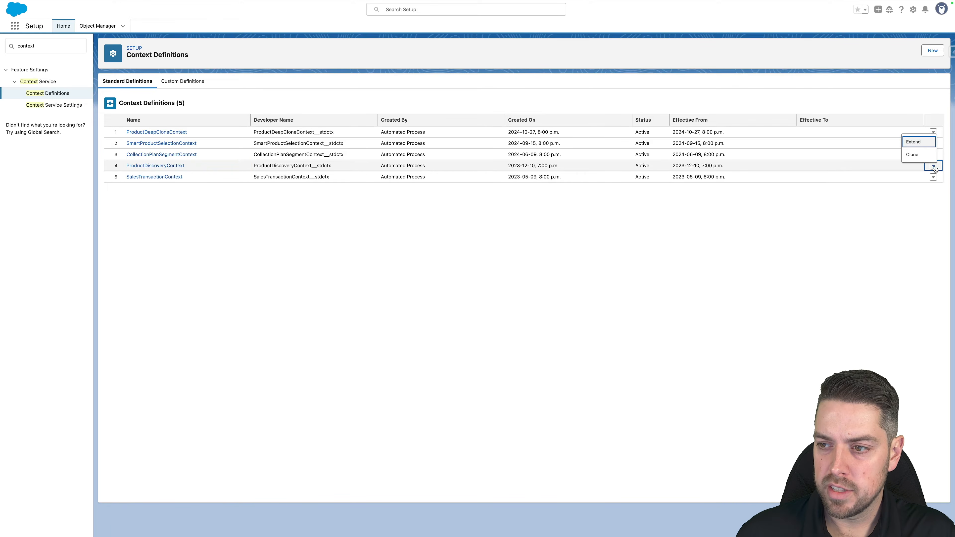
left_click(912, 143)
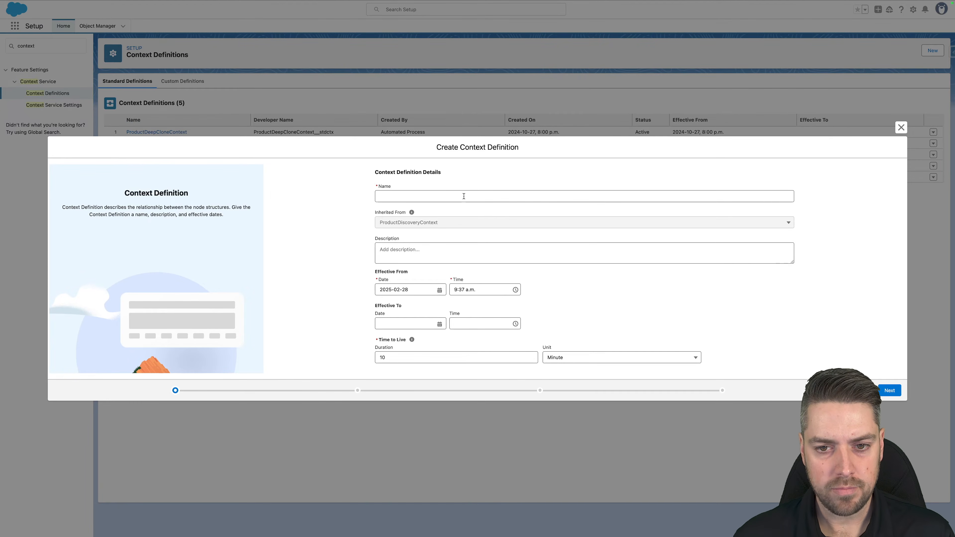
left_click(463, 196)
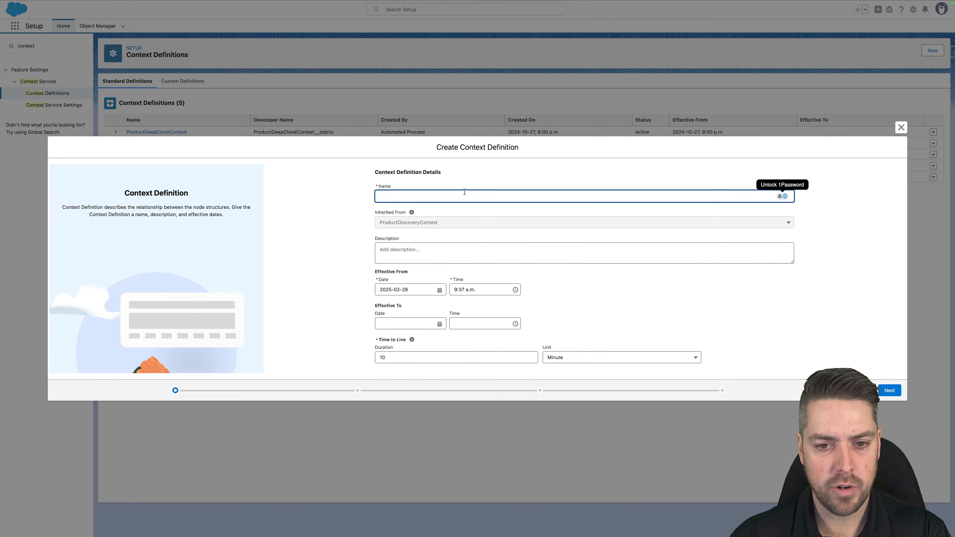
type("Ex")
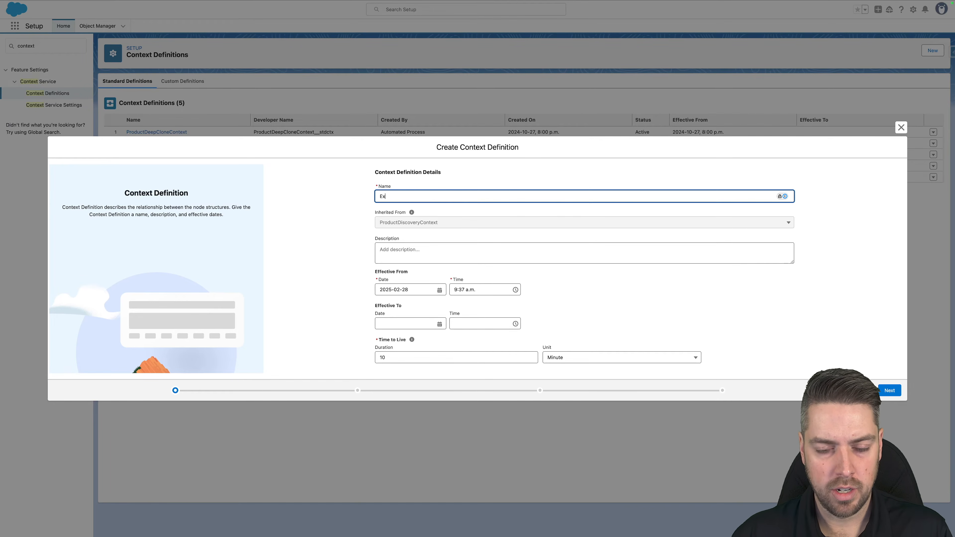
type("tProductDiscoveryContext")
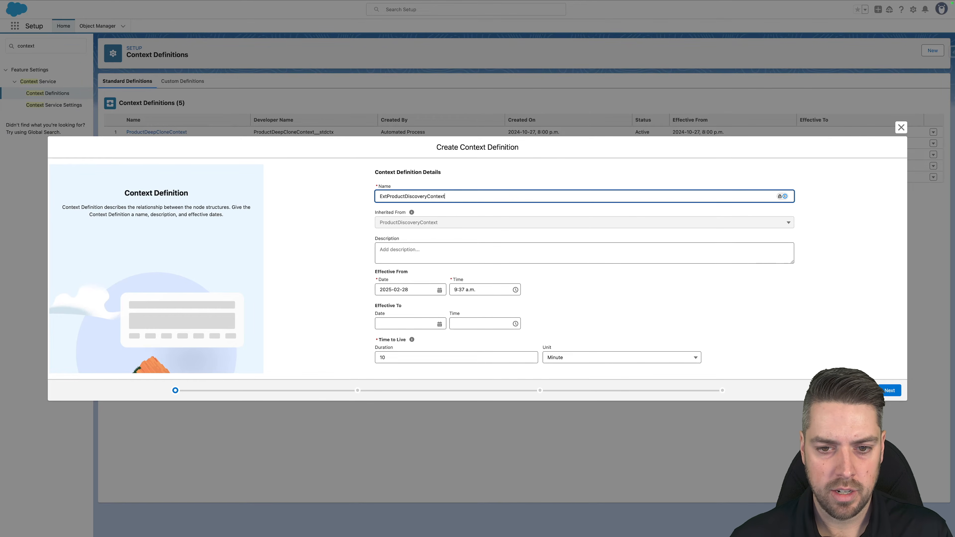
left_click(415, 288)
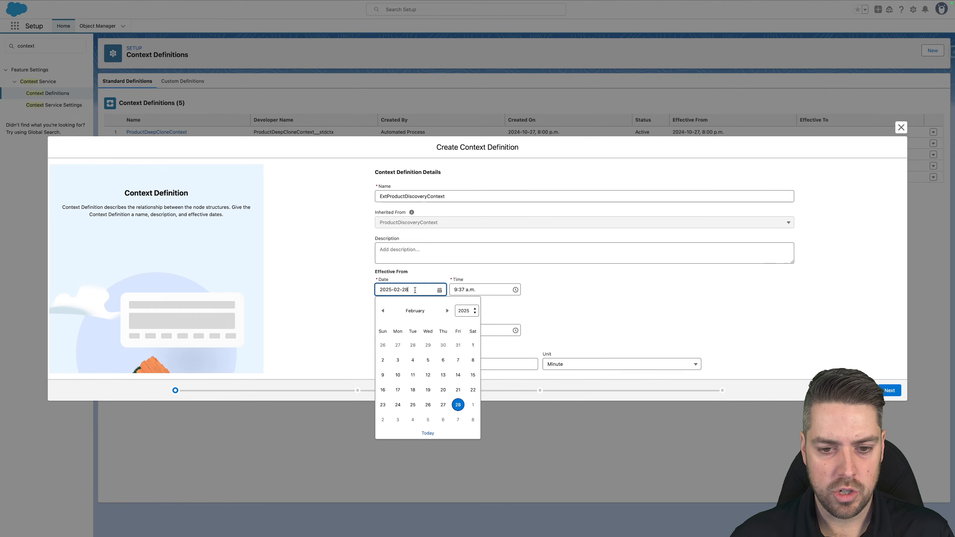
left_click(472, 345)
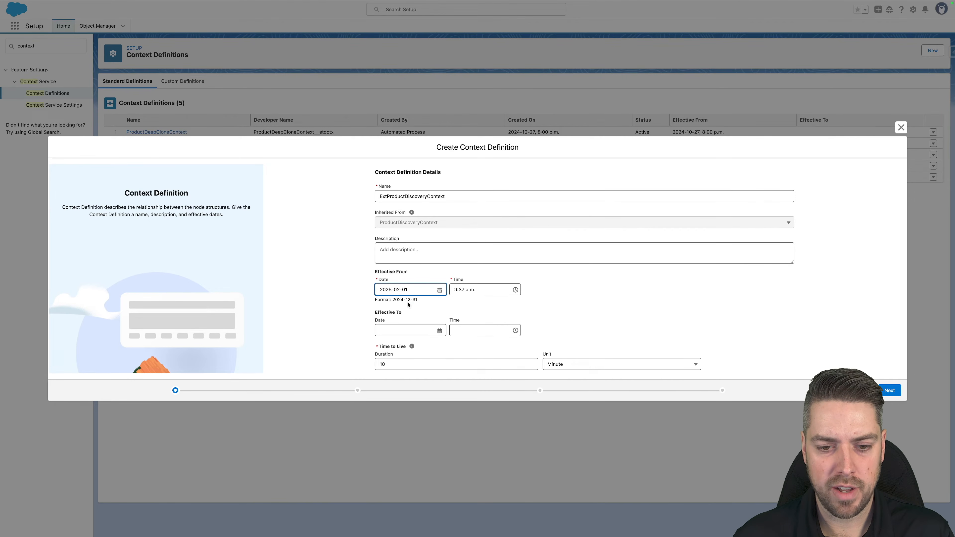
Keep the inherited nodes, attributes and tags of ExtProductDiscoveryContext as they are and save the new definition
left_click(886, 393)
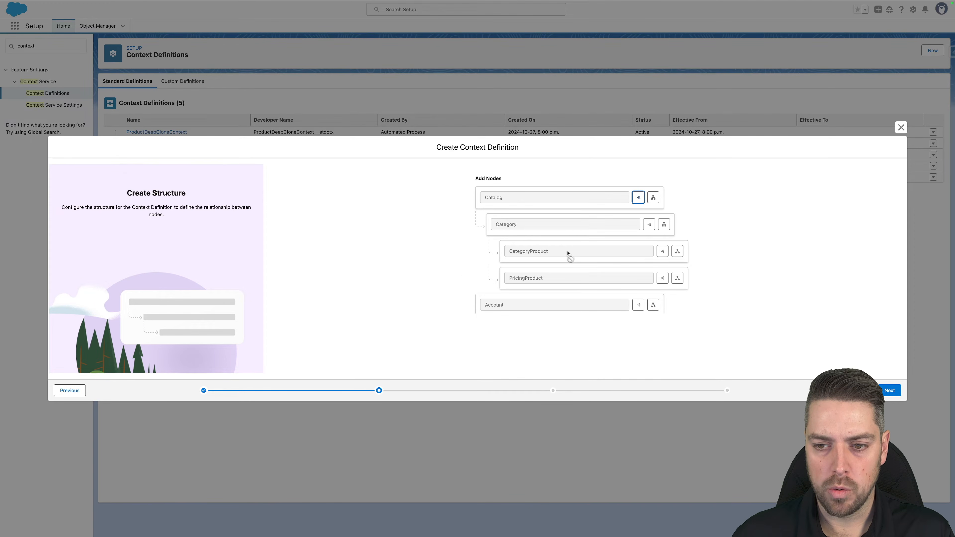
scroll(547, 269, "down", 2)
scroll(537, 259, "up", 2)
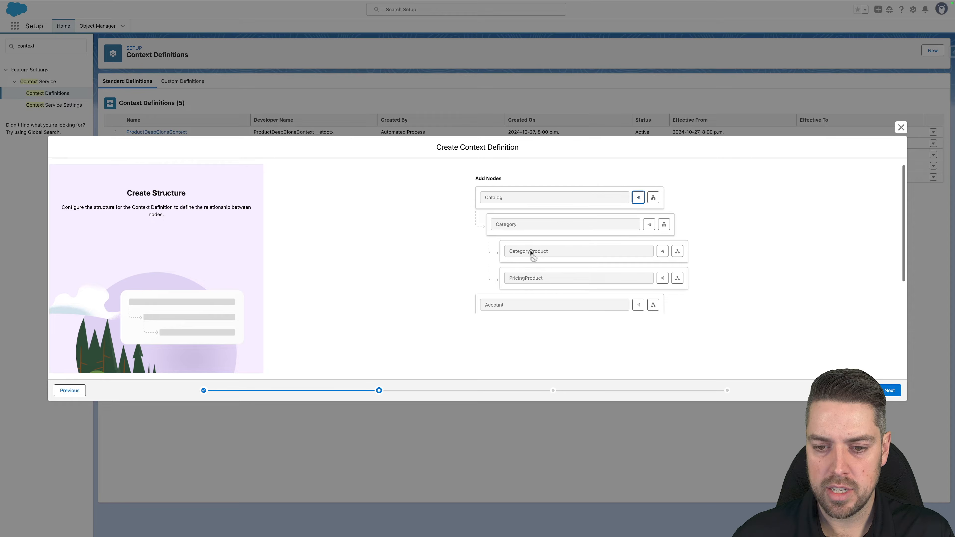
left_click(891, 390)
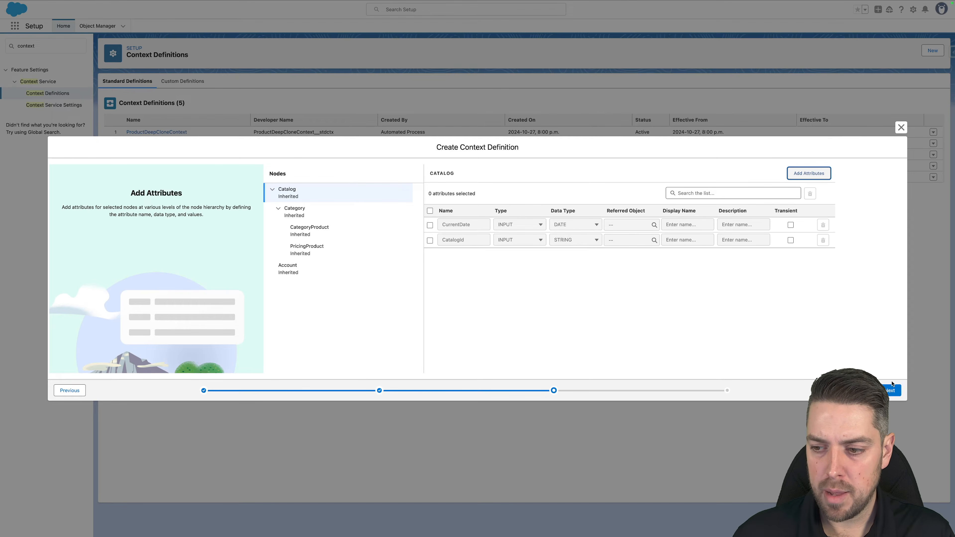
left_click(892, 391)
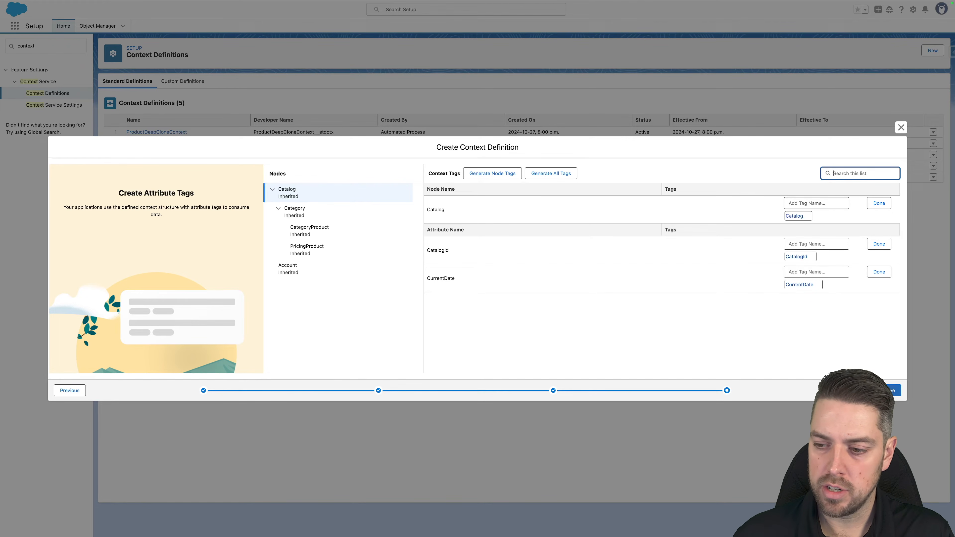
left_click(889, 391)
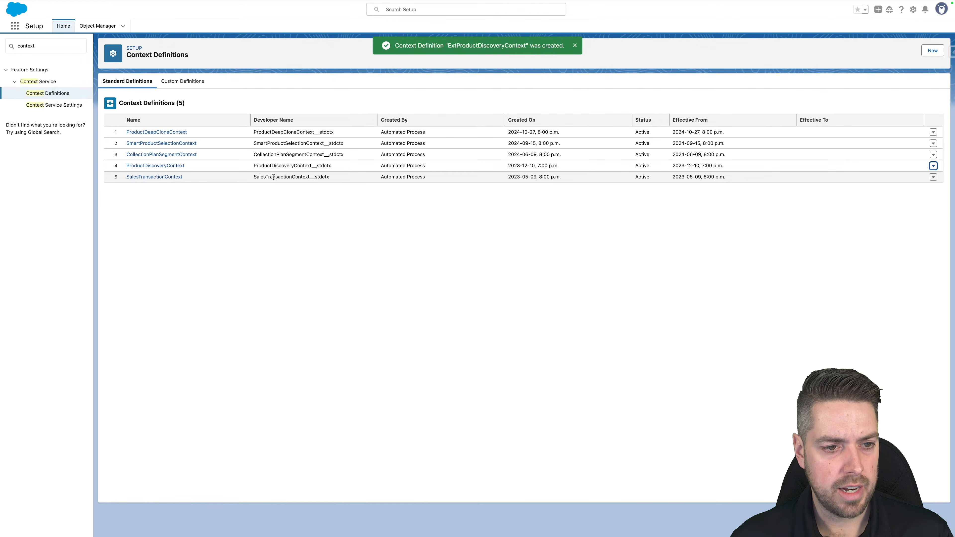
Extend the standard SalesTransactionContext, naming the new definition ExtSalesTransactionContext with an effective-from date of 2025-02-01
left_click(921, 177)
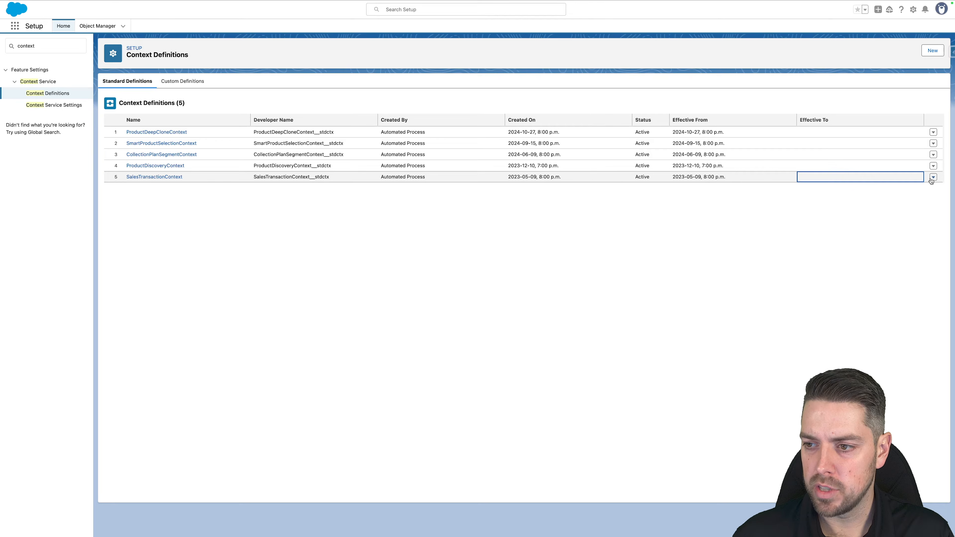
left_click(932, 178)
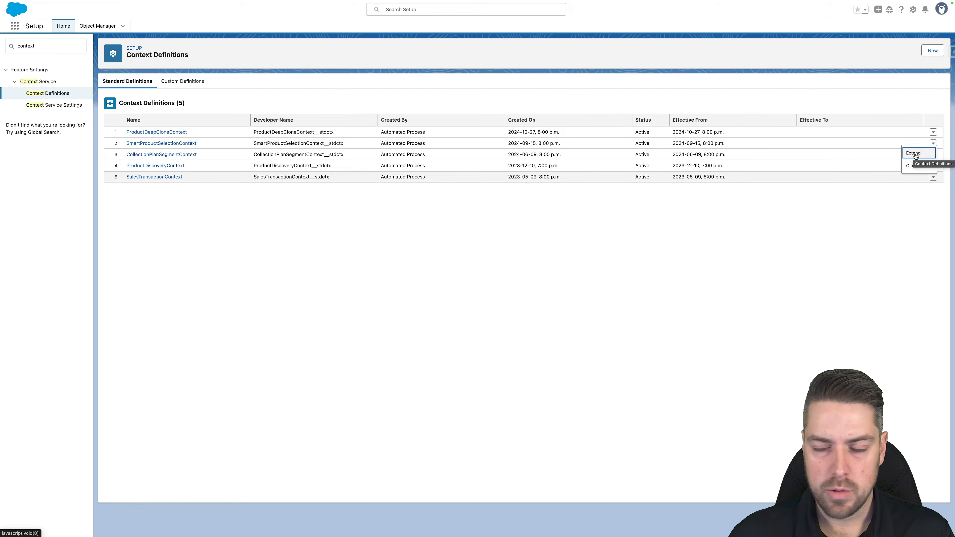
left_click(914, 154)
left_click(463, 197)
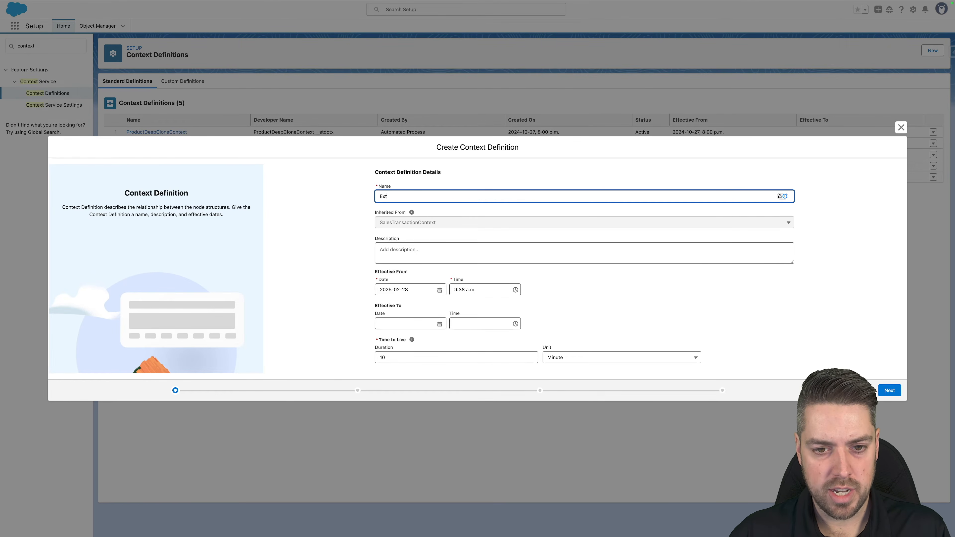
type("ExtSalesTranxa")
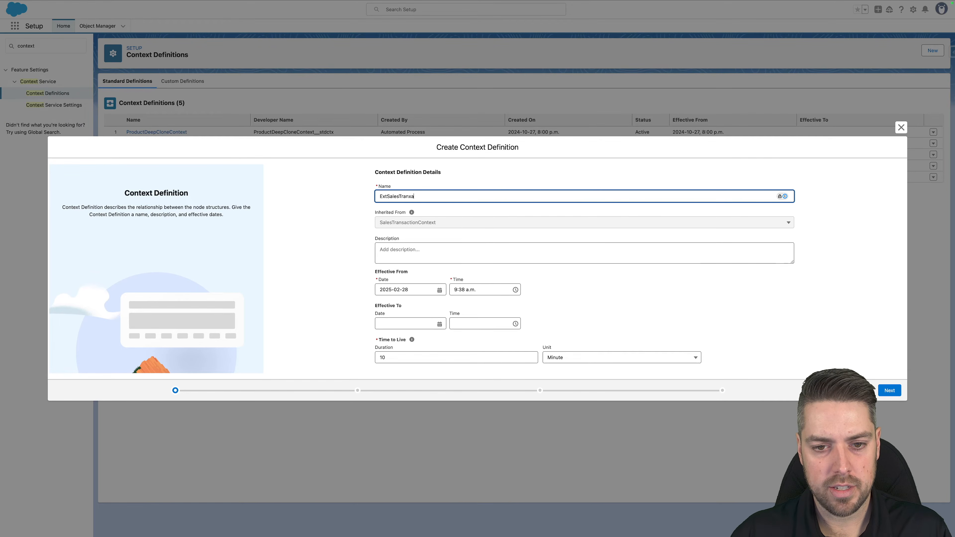
type("ctionContext")
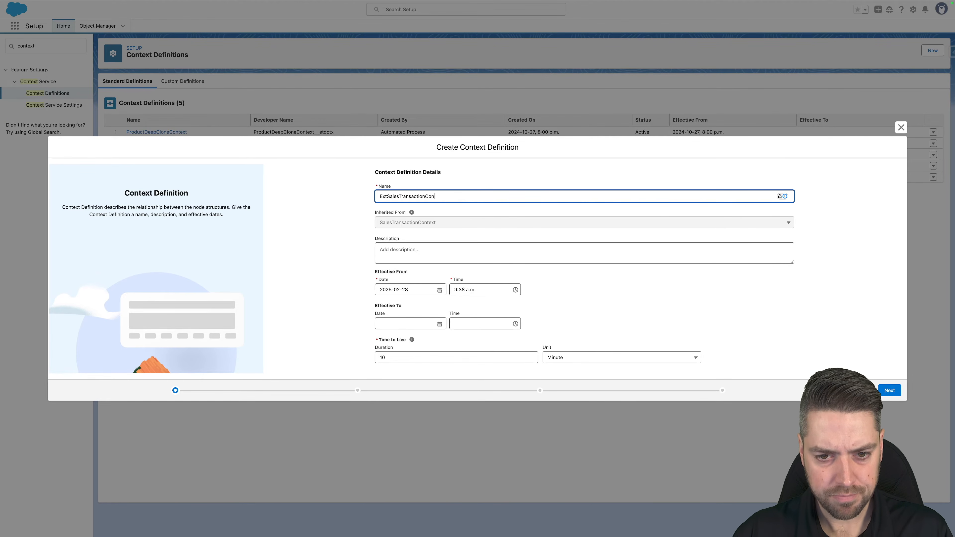
left_click(408, 289)
left_click(472, 345)
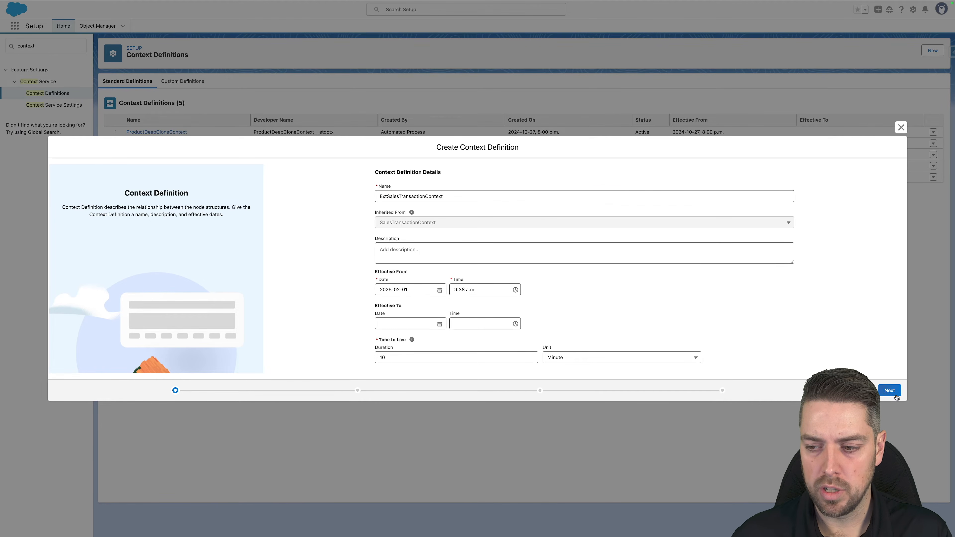
Accept the inherited structure, attributes and tags of ExtSalesTransactionContext and save the new definition
left_click(890, 391)
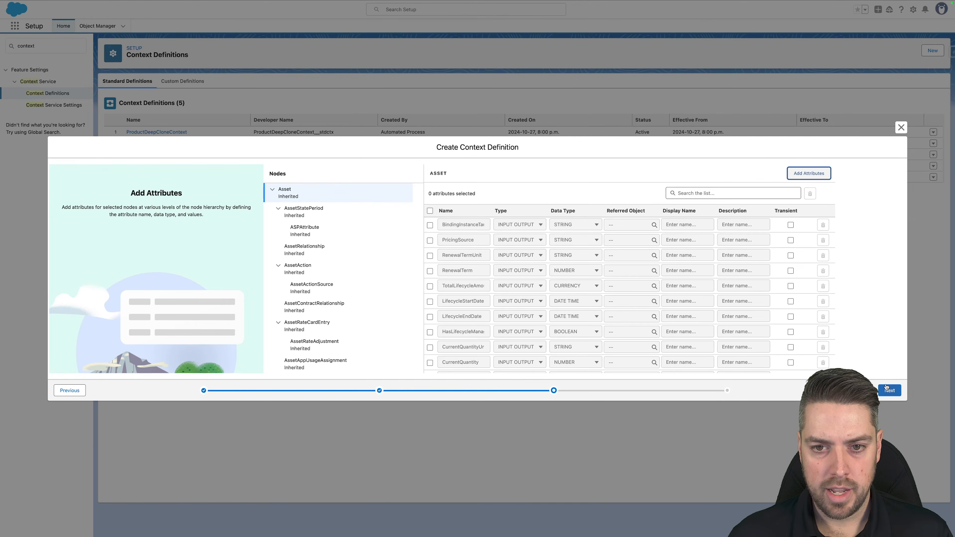
left_click(887, 390)
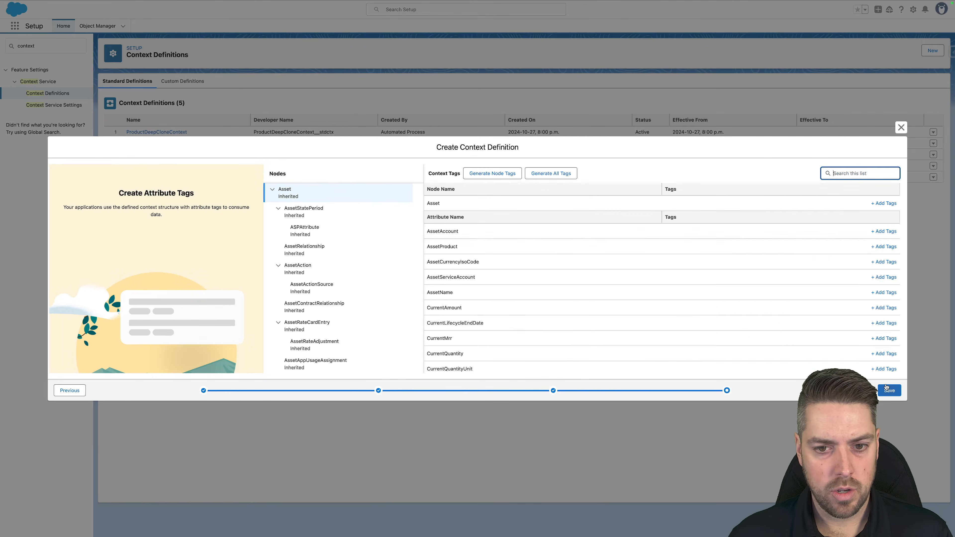
left_click(887, 390)
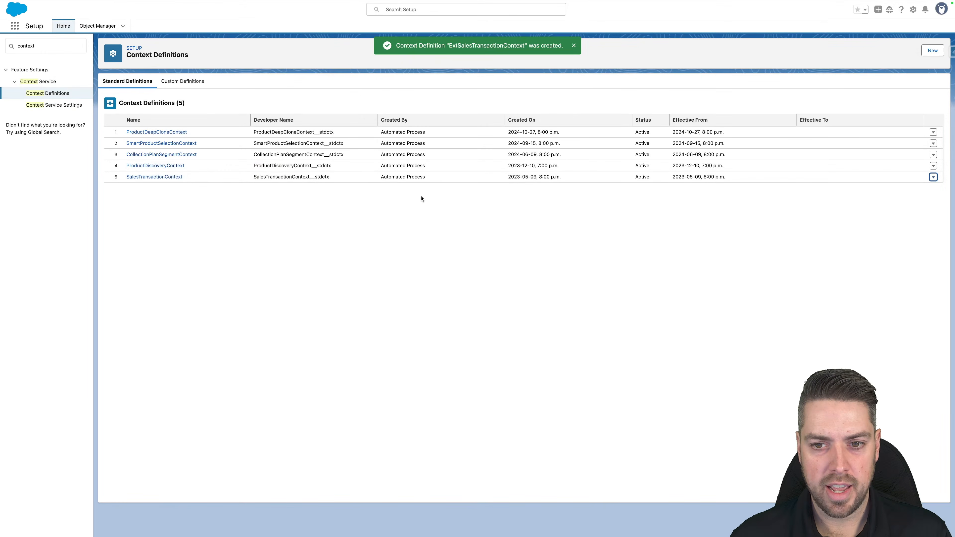
Open ExtProductDiscoveryContext from the custom context definitions and bring up its data mappings
left_click(181, 81)
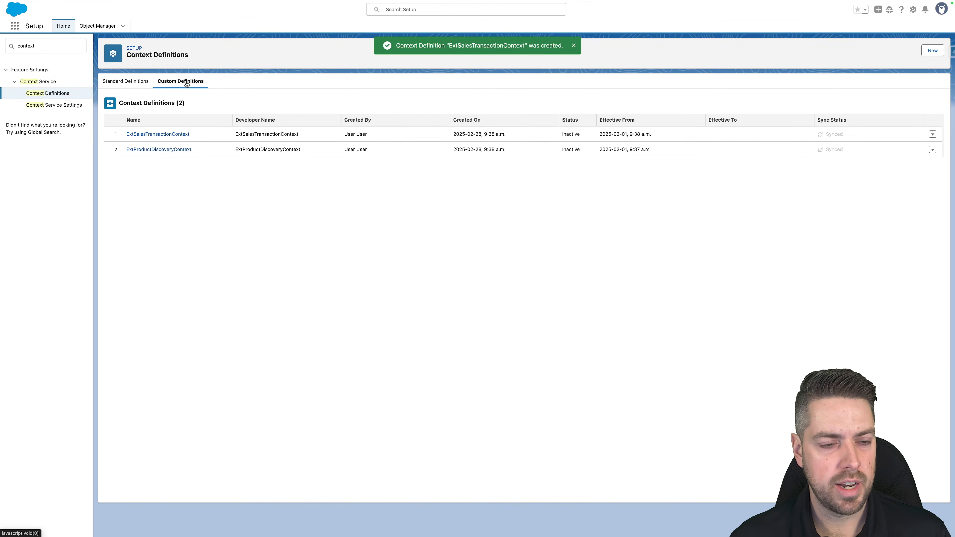
left_click(574, 47)
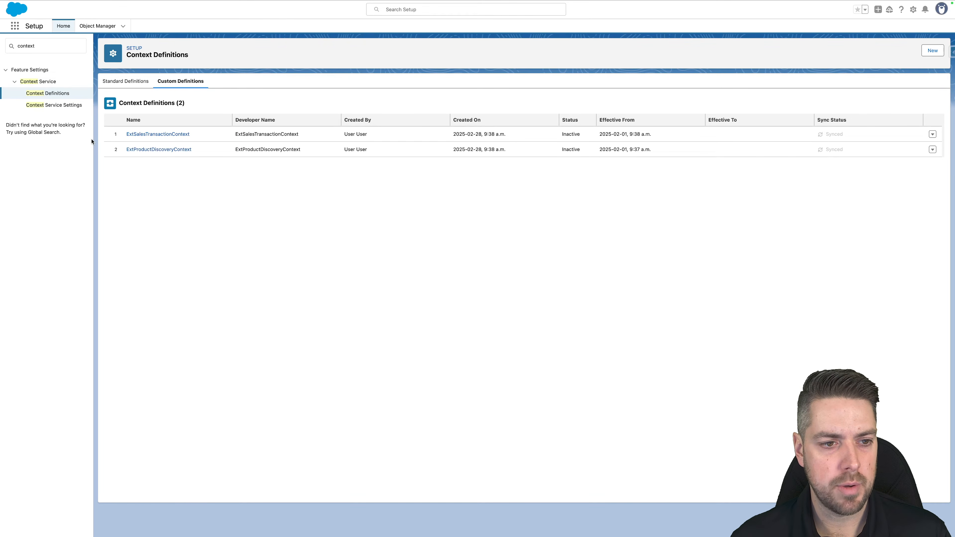
left_click(151, 149)
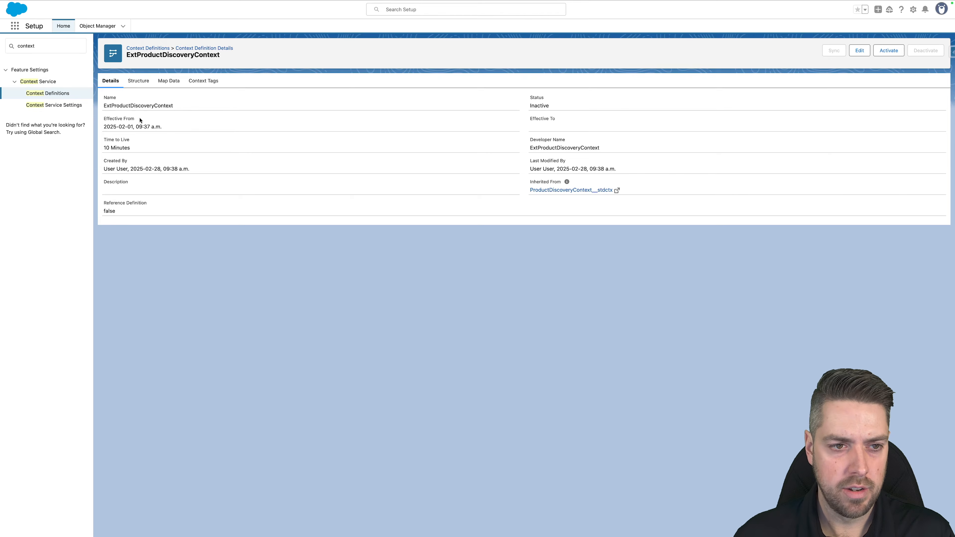
left_click(168, 81)
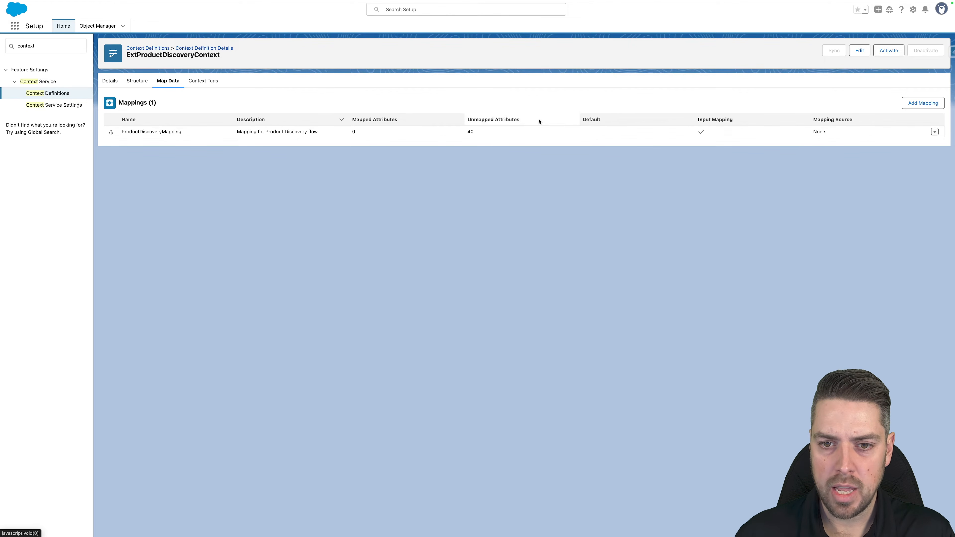
Mark ProductDiscoveryMapping as the default mapping, activate ExtProductDiscoveryContext and check its status in the details
left_click(934, 132)
left_click(915, 107)
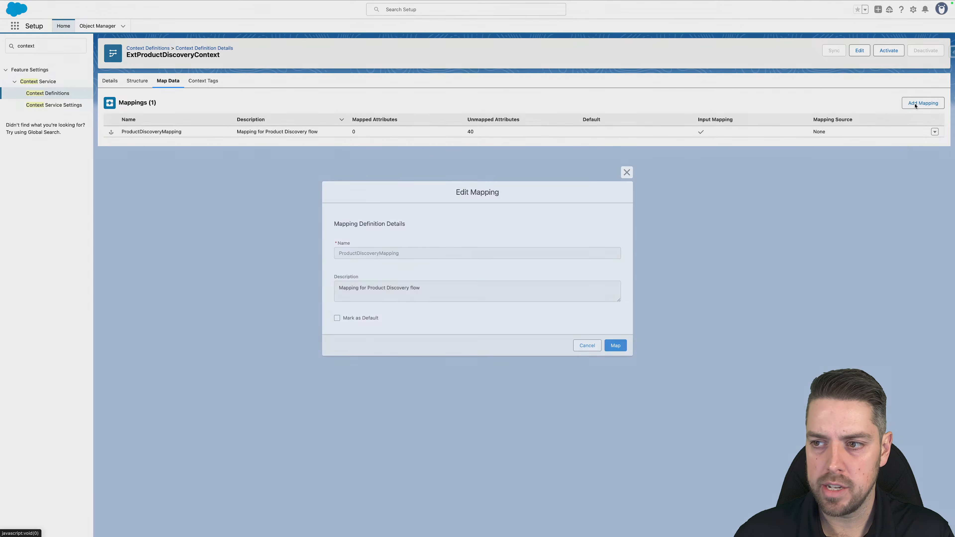
left_click(337, 318)
left_click(616, 346)
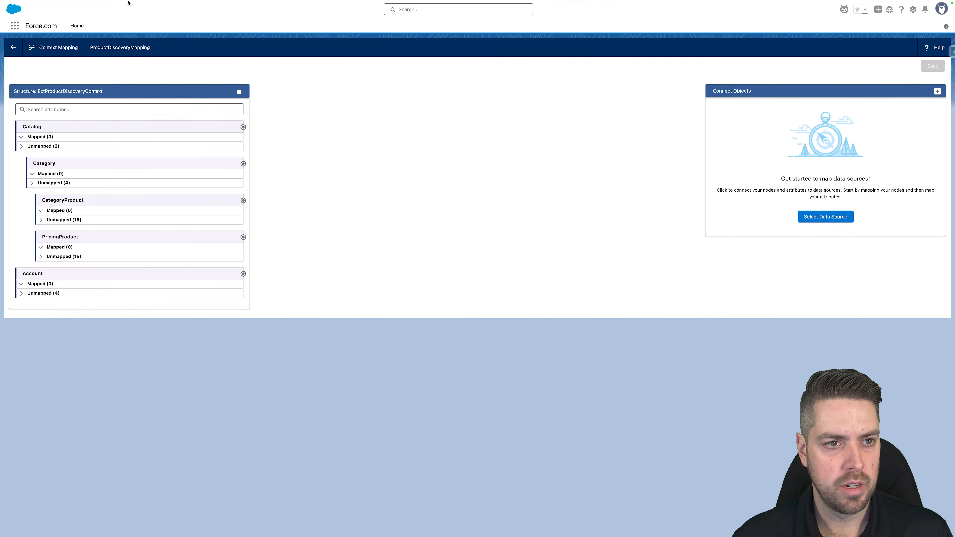
mouse_move(126, 2)
left_click(198, 17)
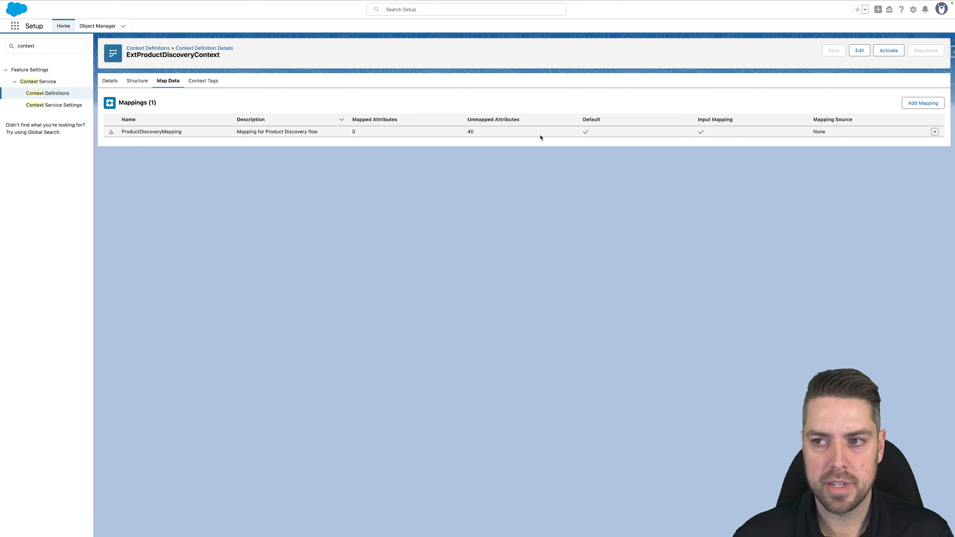
left_click(894, 55)
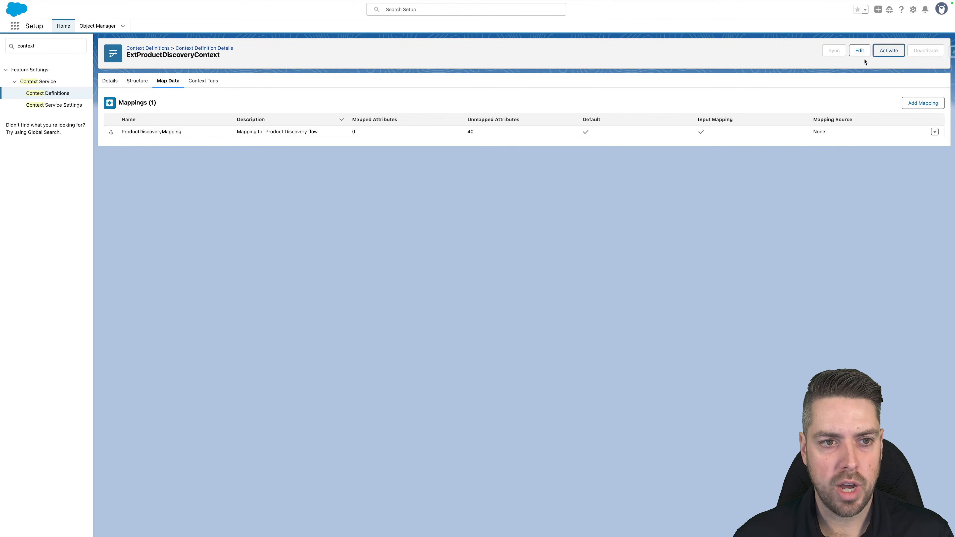
left_click(107, 82)
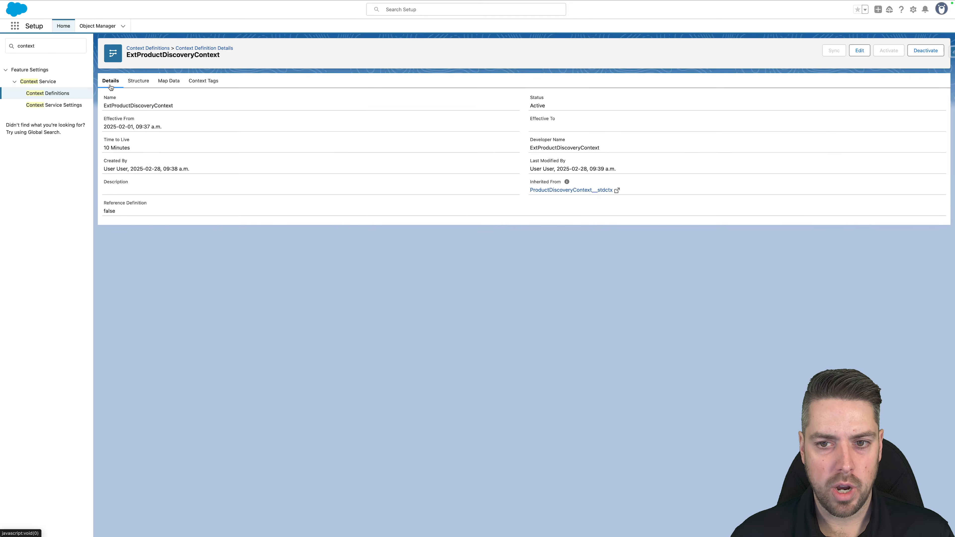
Open ExtSalesTransactionContext from the custom context definitions and bring up its data mappings
left_click(155, 49)
left_click(174, 82)
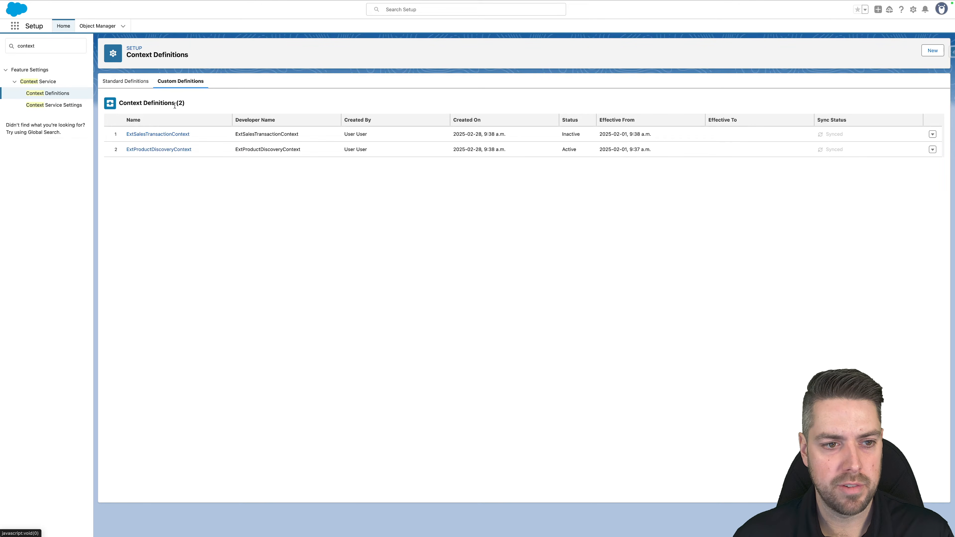
left_click(149, 135)
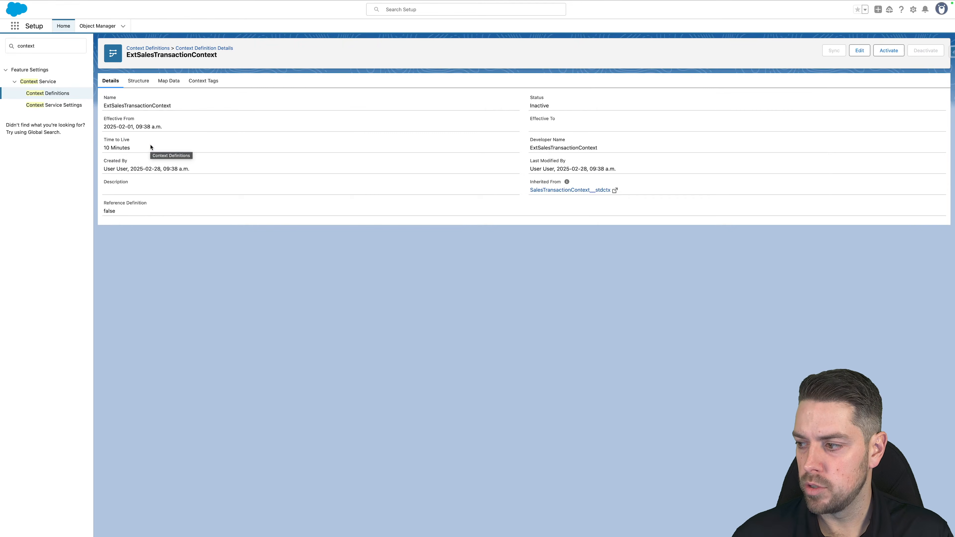
left_click(163, 84)
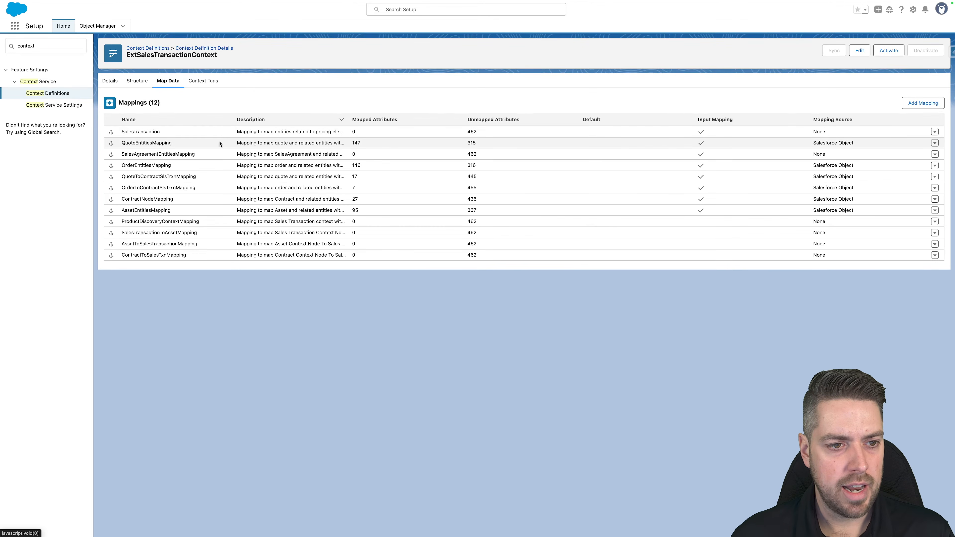
Mark the SalesTransaction mapping as default and activate ExtSalesTransactionContext
double_click(151, 132)
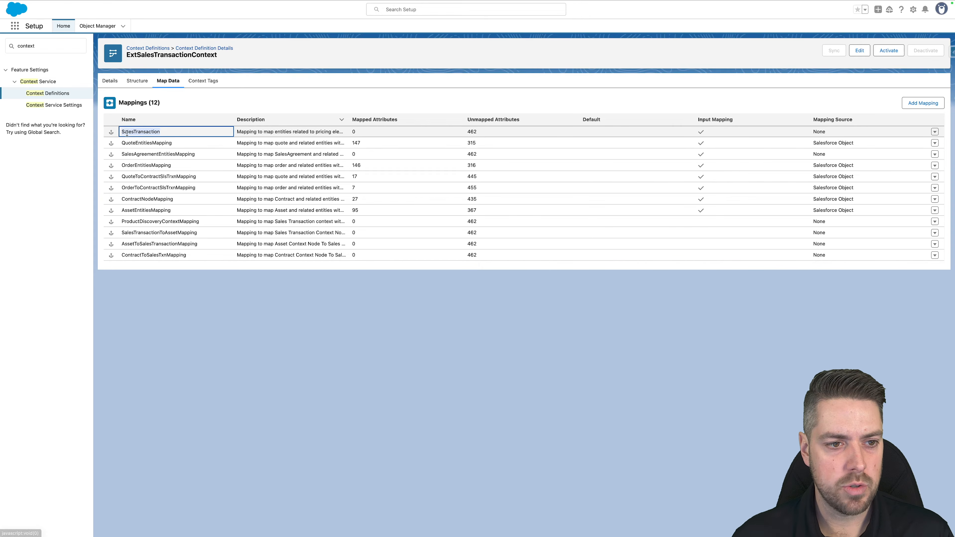
left_click(934, 131)
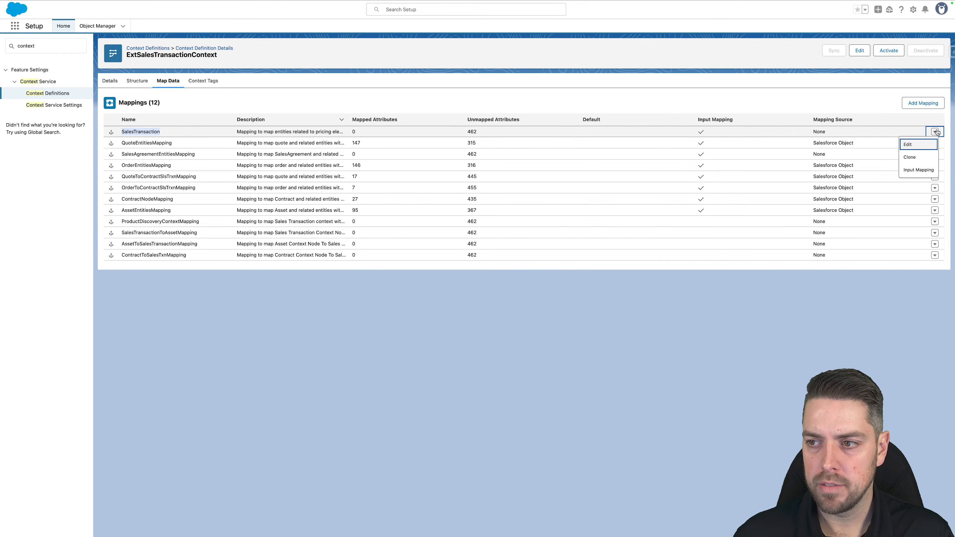
left_click(911, 147)
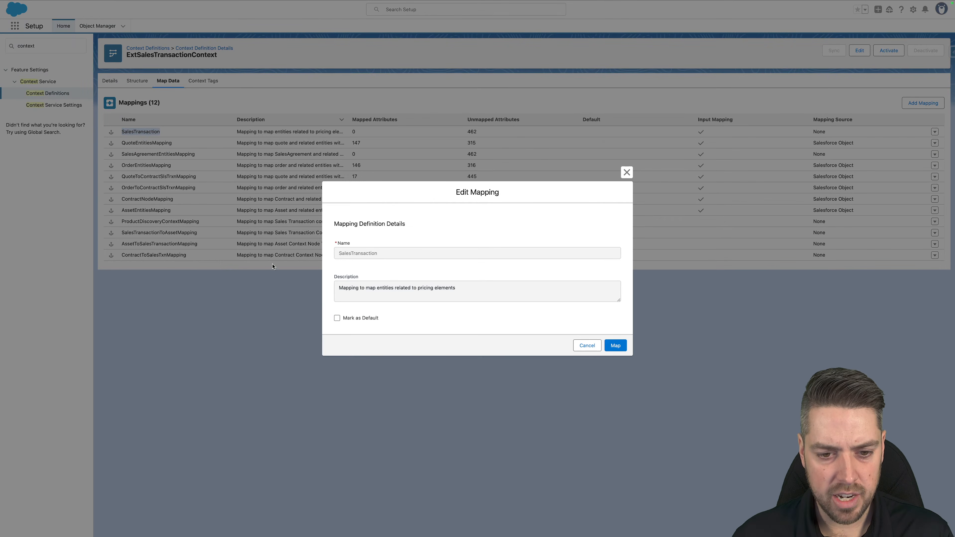
left_click(336, 318)
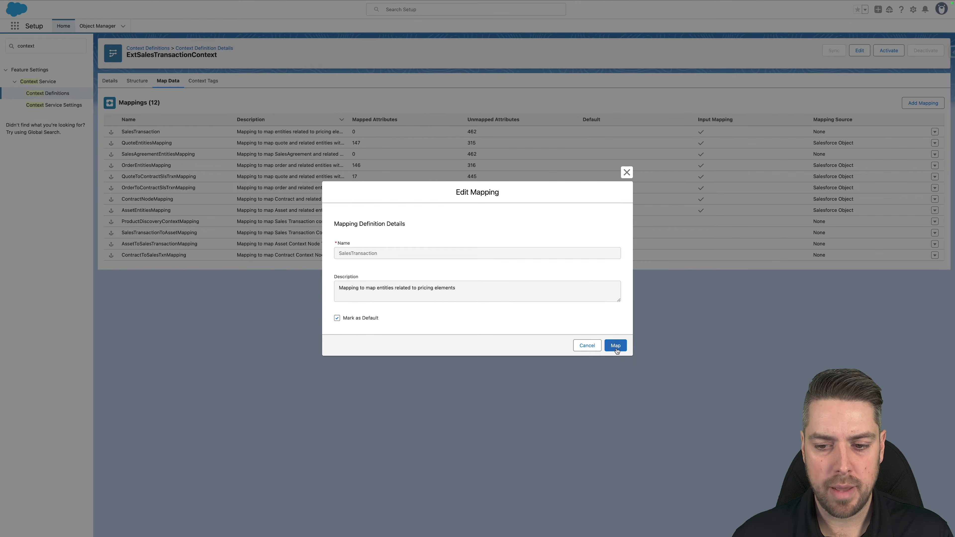
left_click(616, 345)
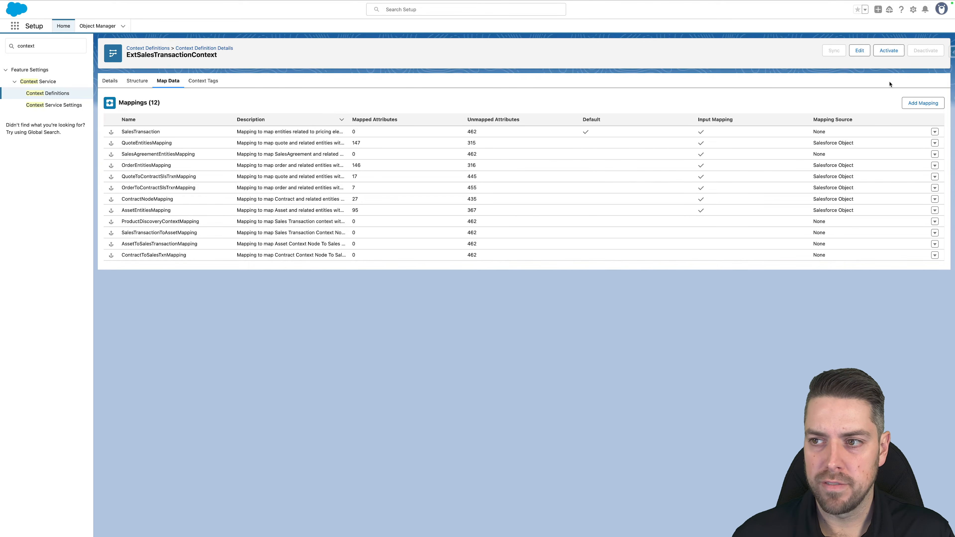
left_click(885, 52)
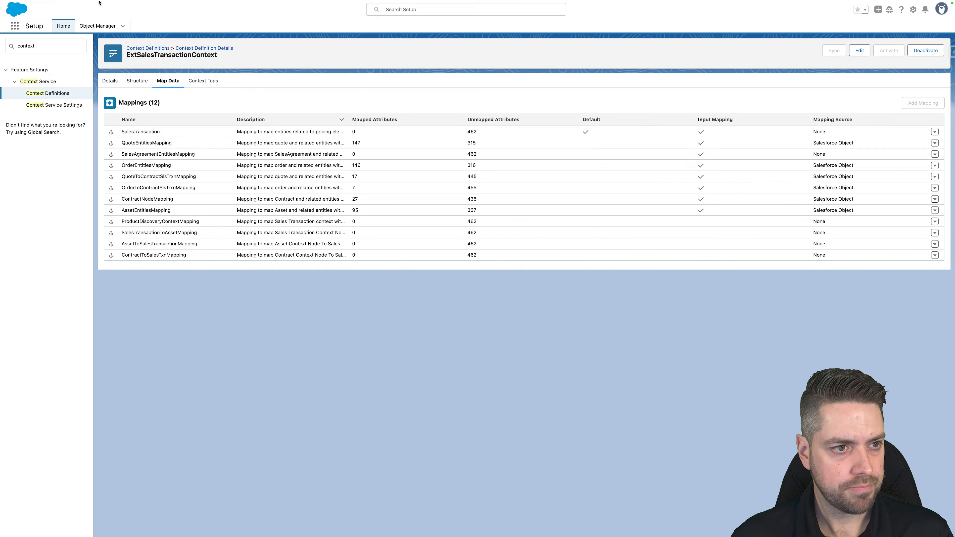
Open the Revenue Management Default Pricing Procedure from the expression set templates and review its sequence of pricing elements
left_click(14, 26)
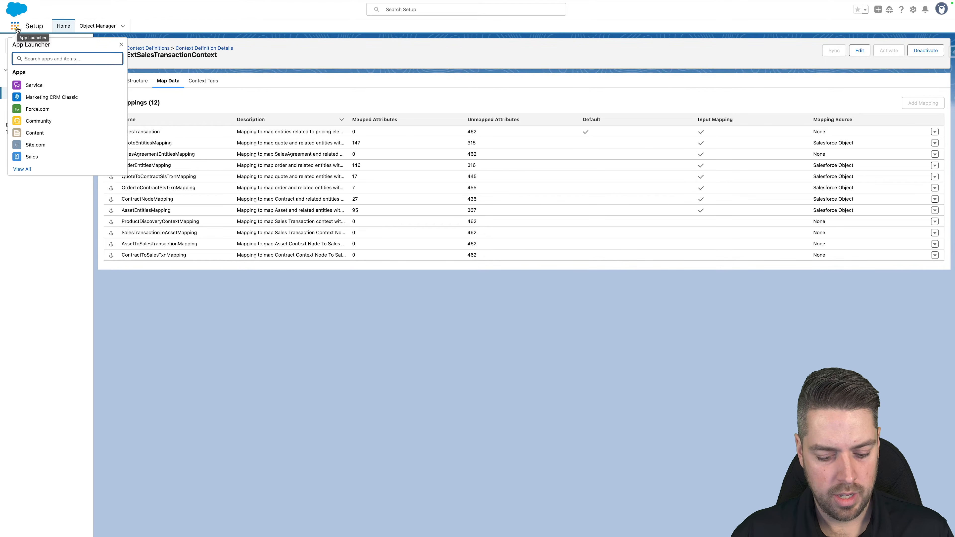
type("expre")
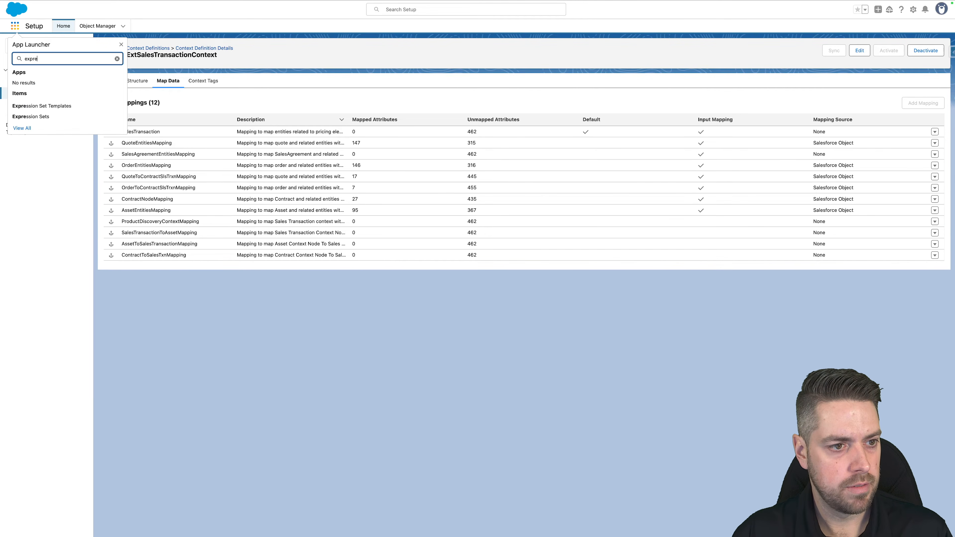
left_click(33, 106)
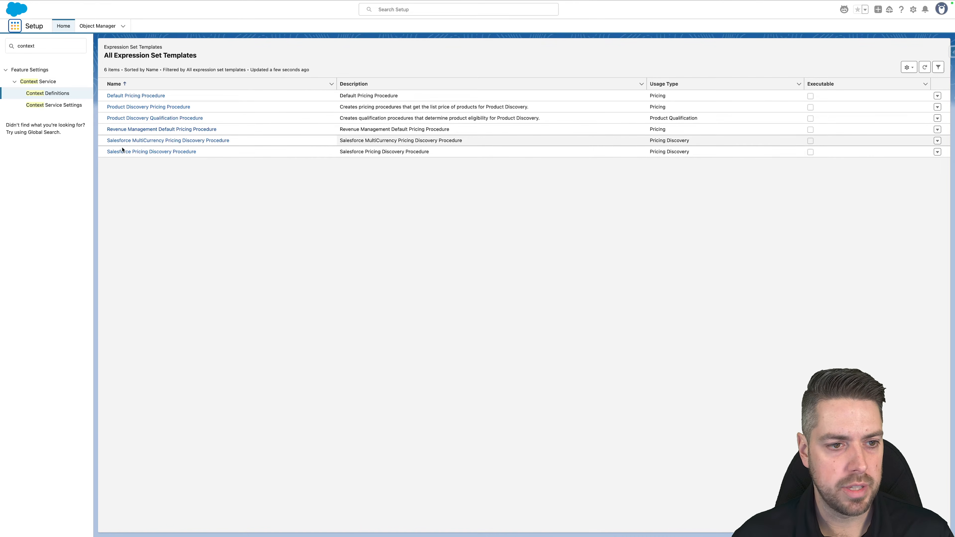
left_click(182, 130)
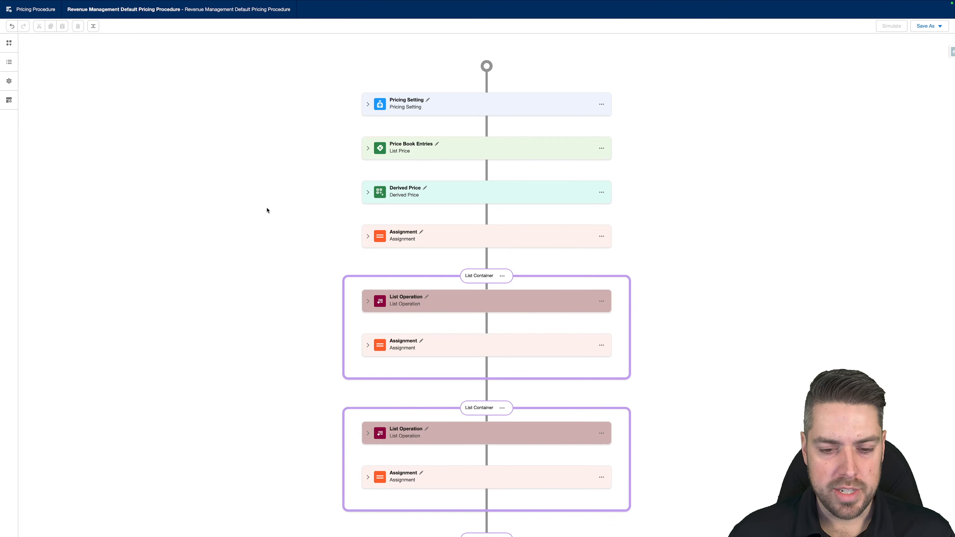
scroll(413, 330, "down", 8)
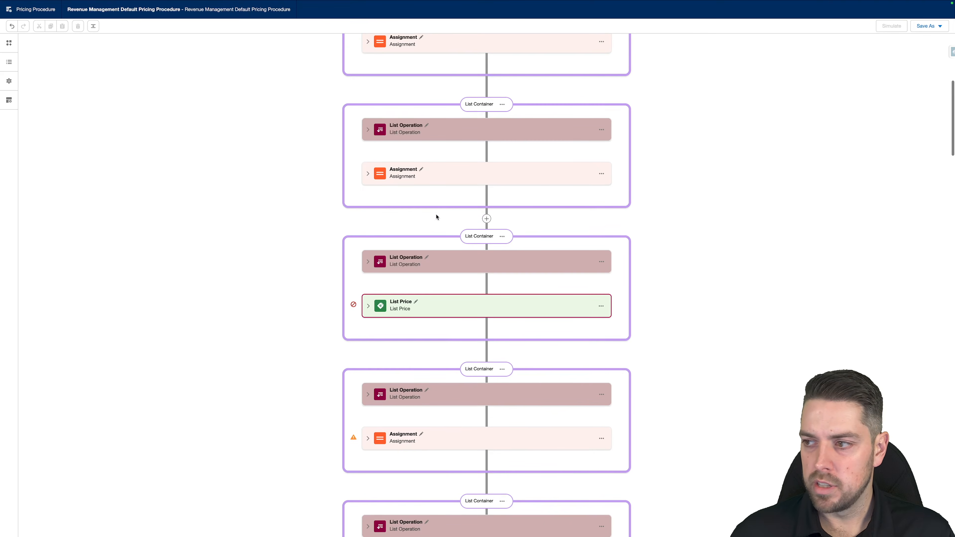
scroll(422, 251, "down", 10)
scroll(418, 256, "up", 4)
scroll(418, 256, "up", 12)
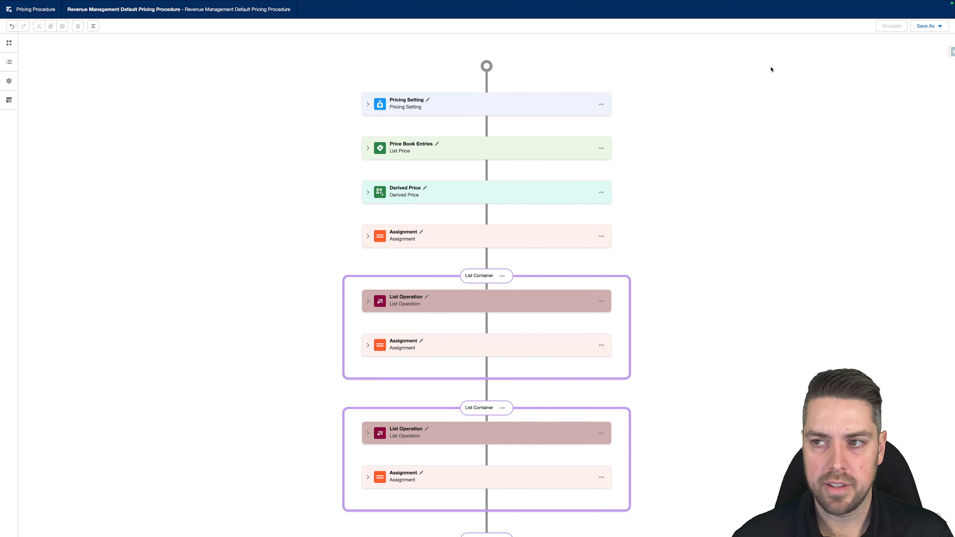
Save the template as a new pricing procedure with rank 1, keeping the name Revenue Management Default Pricing Procedure
left_click(926, 27)
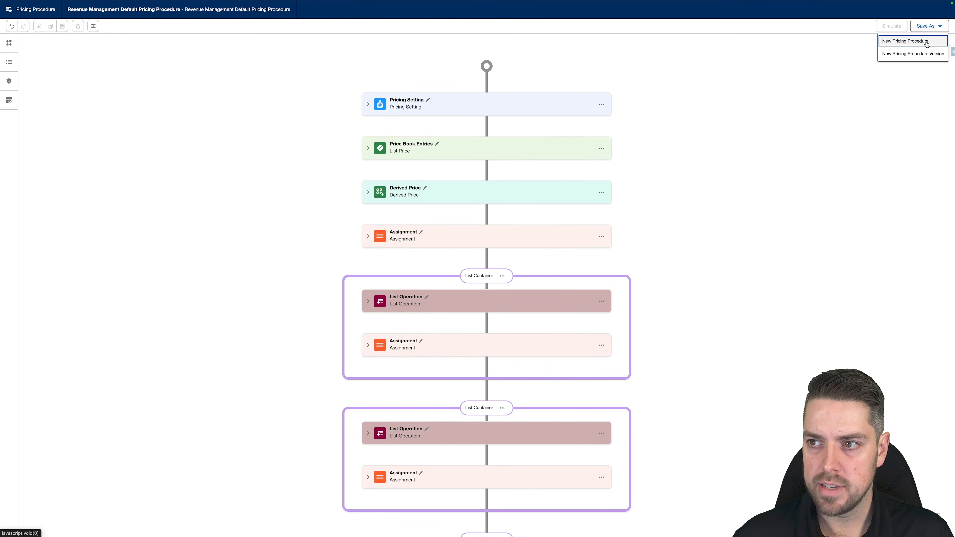
left_click(898, 44)
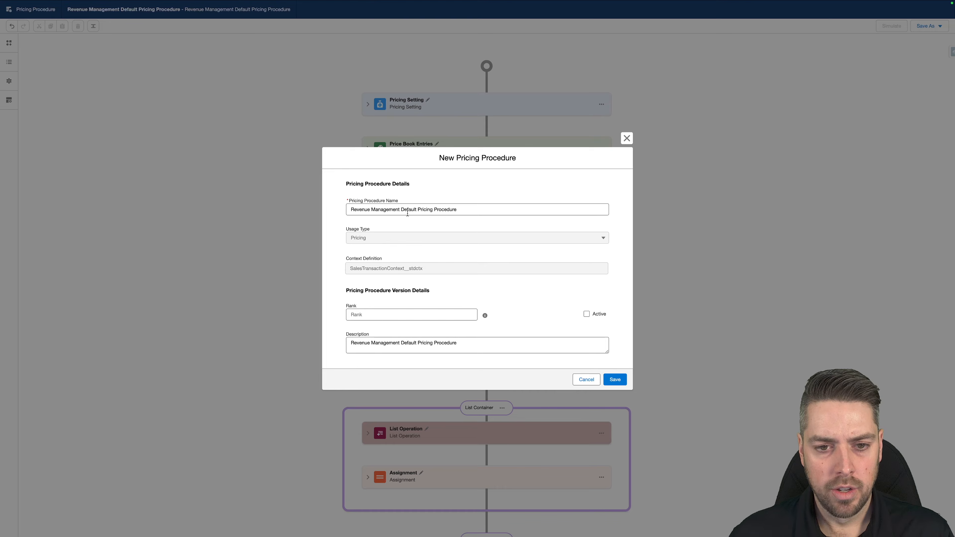
left_click(362, 312)
type("1")
left_click(489, 290)
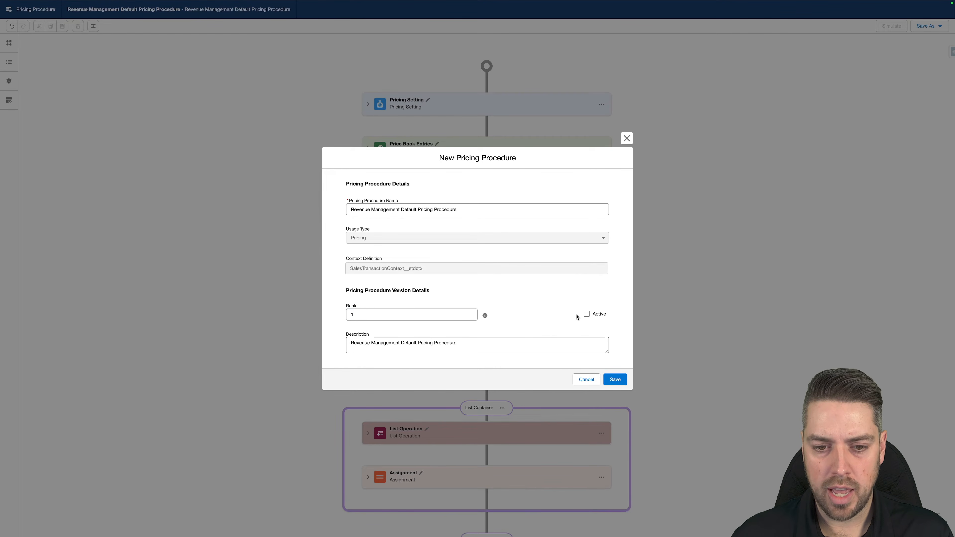
left_click_drag(429, 269, 347, 271)
left_click(347, 276)
left_click(613, 380)
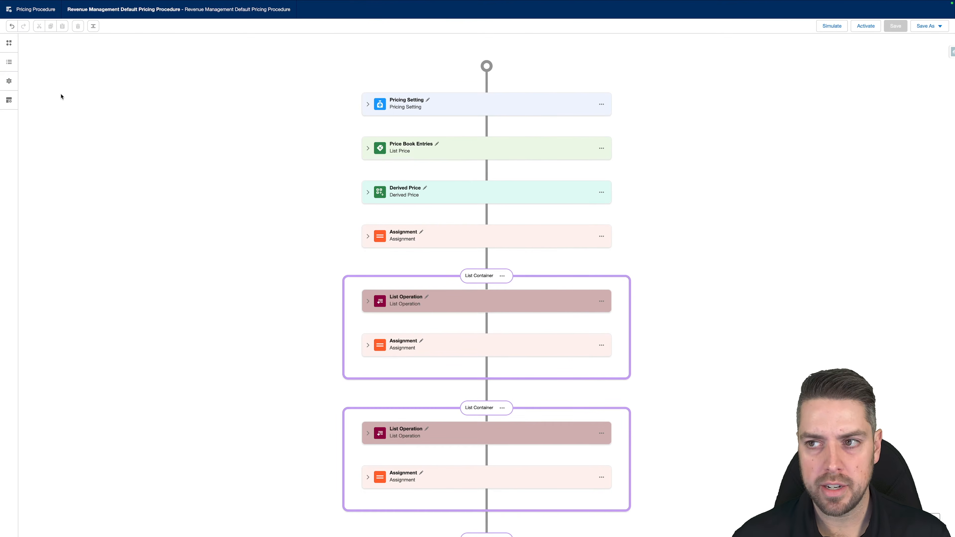
Set the start date in the pricing procedure's properties to Feb 2, 2025
left_click(9, 82)
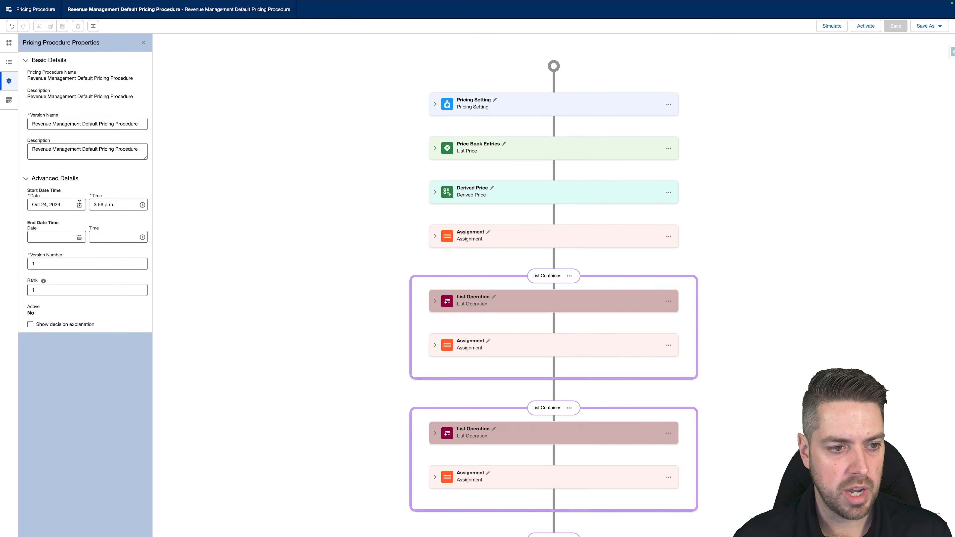
left_click(62, 205)
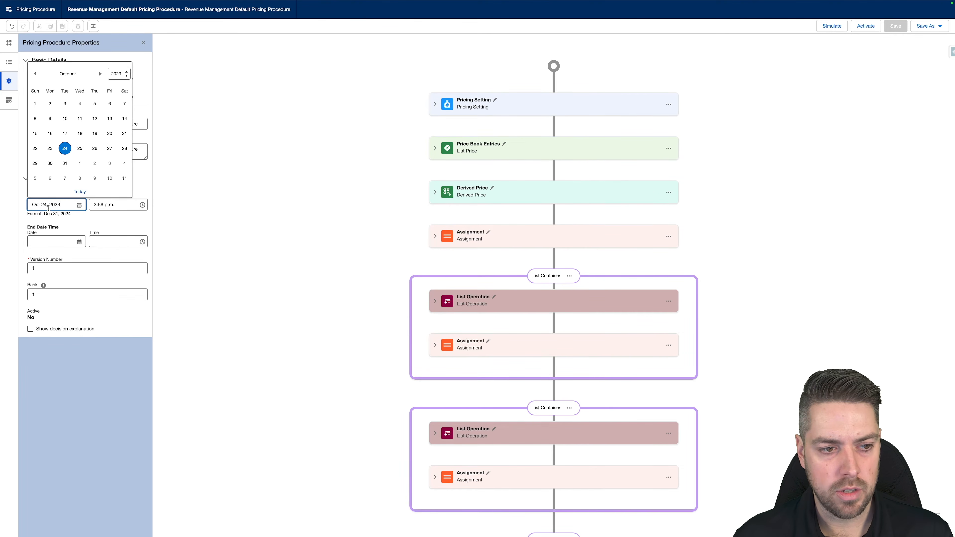
left_click(81, 192)
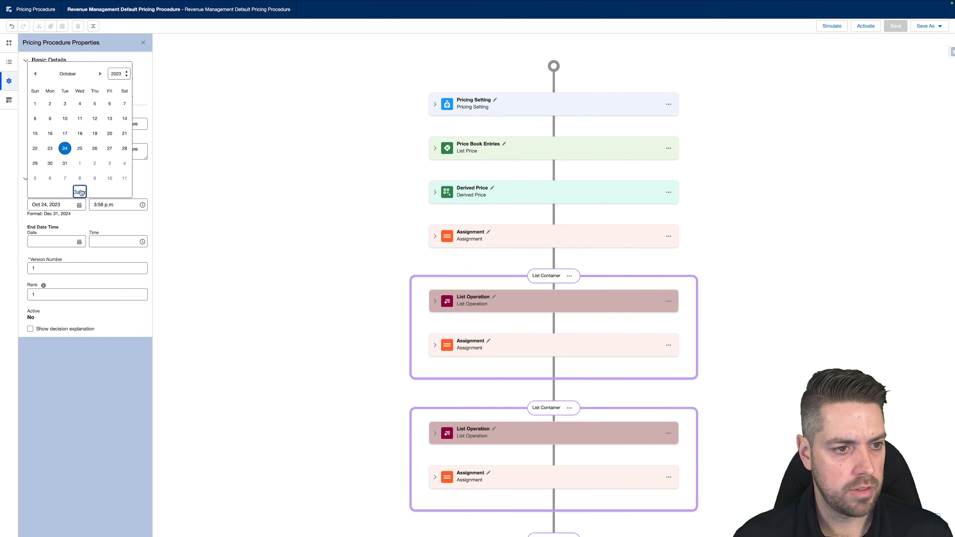
left_click(69, 204)
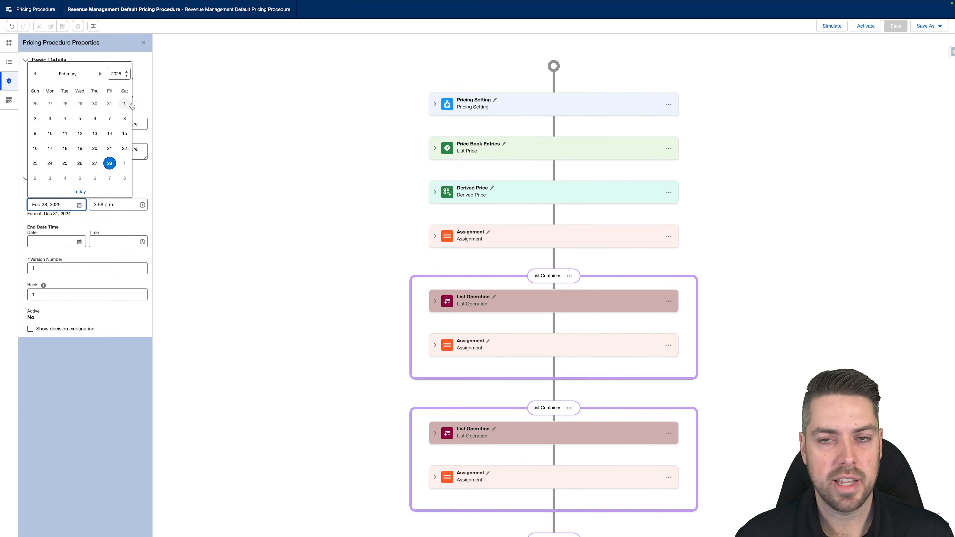
left_click(35, 120)
left_click(101, 225)
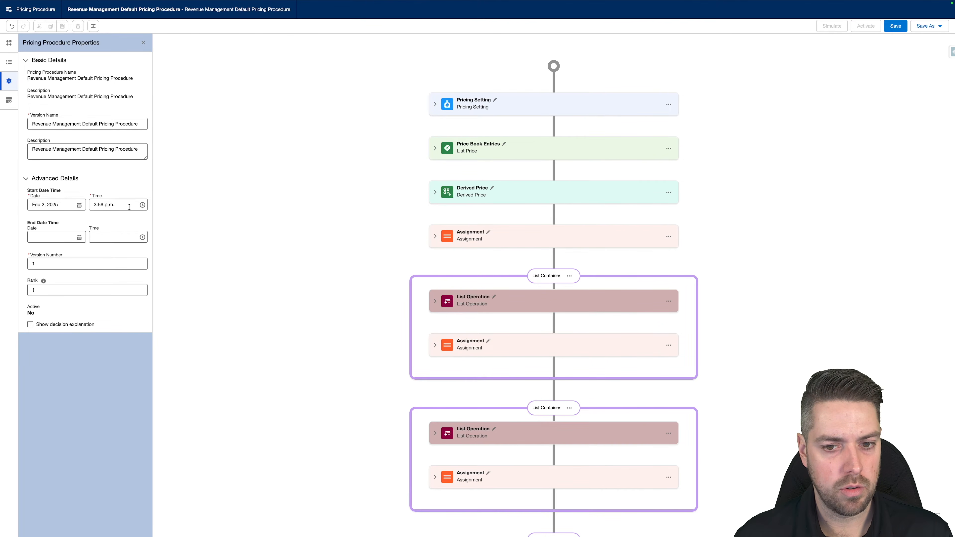
Open the Revenue Management Default Pricing Procedure record from the Pricing Procedures list and check its context definition
mouse_move(218, 2)
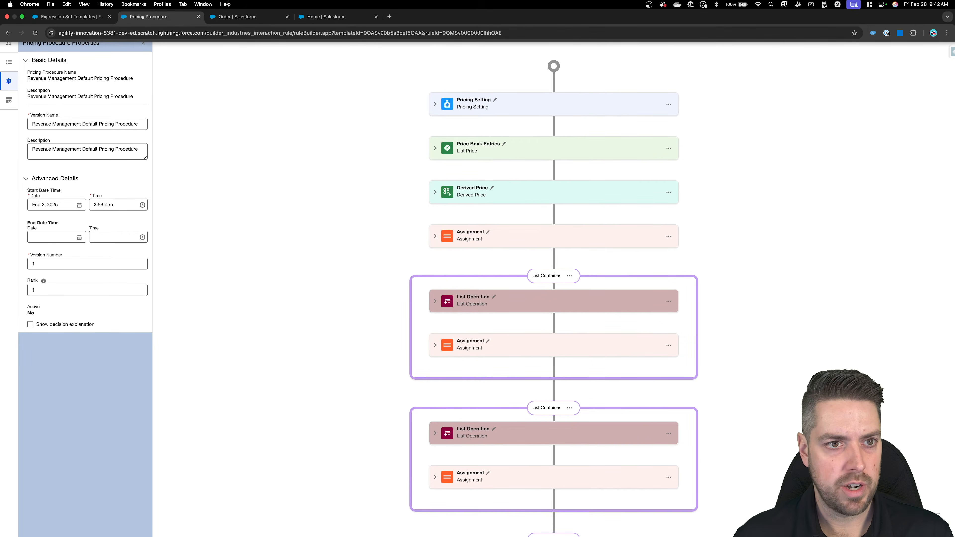
left_click(75, 18)
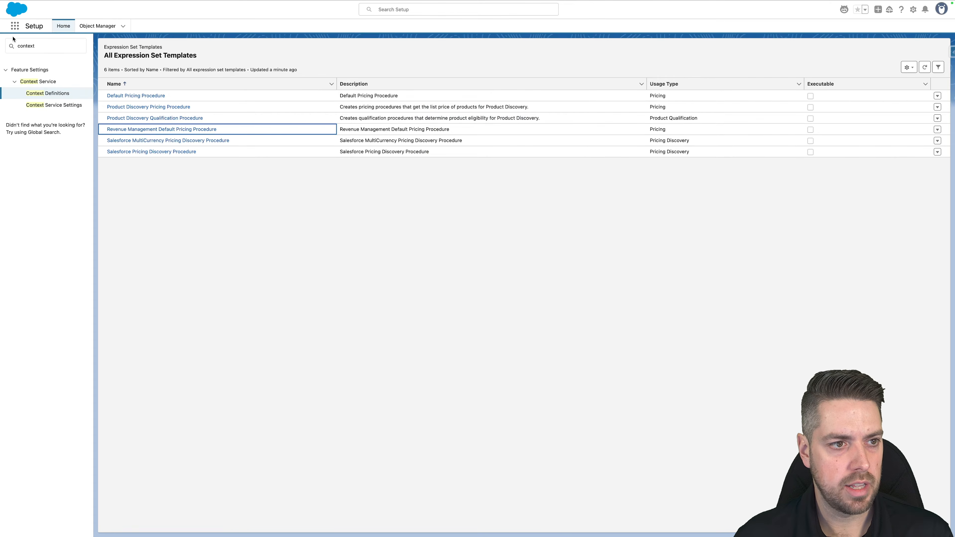
left_click(15, 25)
type("pricing")
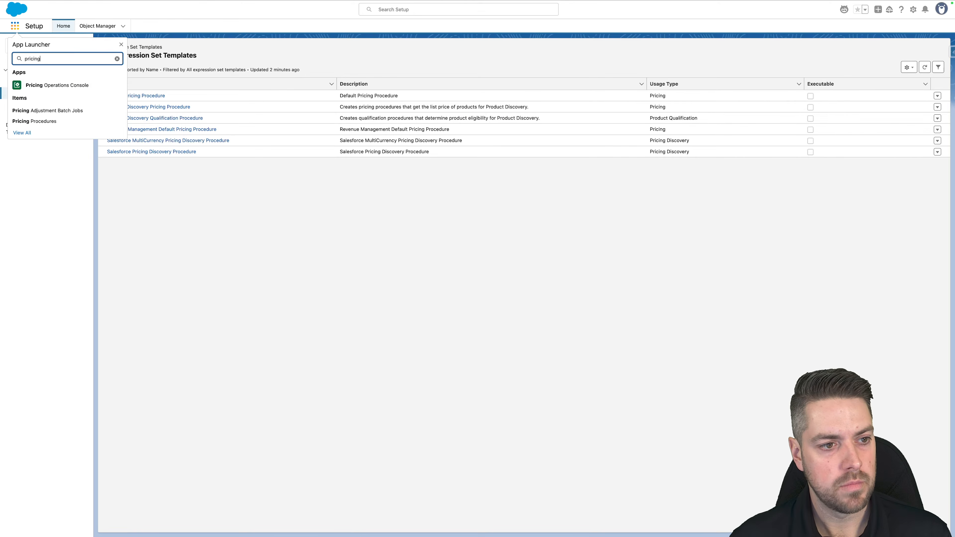
left_click(32, 121)
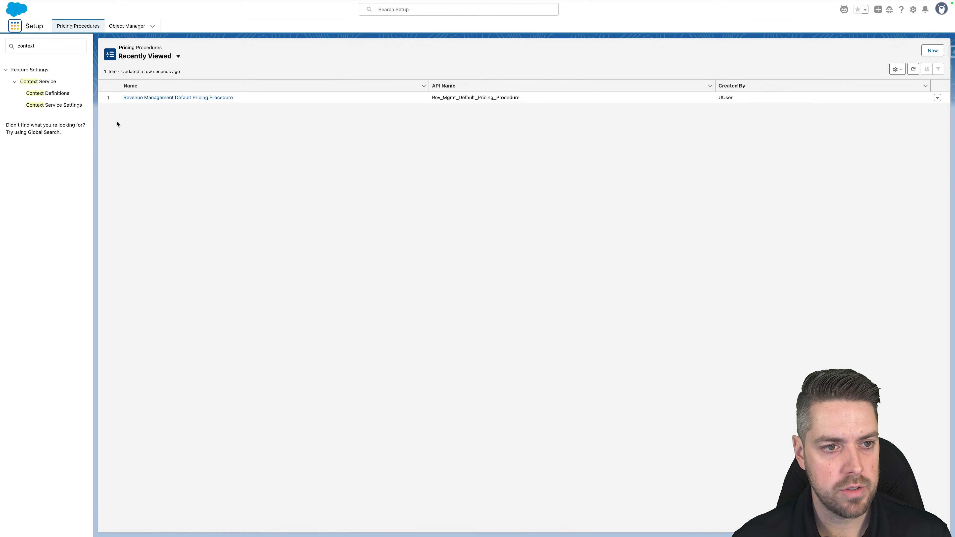
left_click(150, 98)
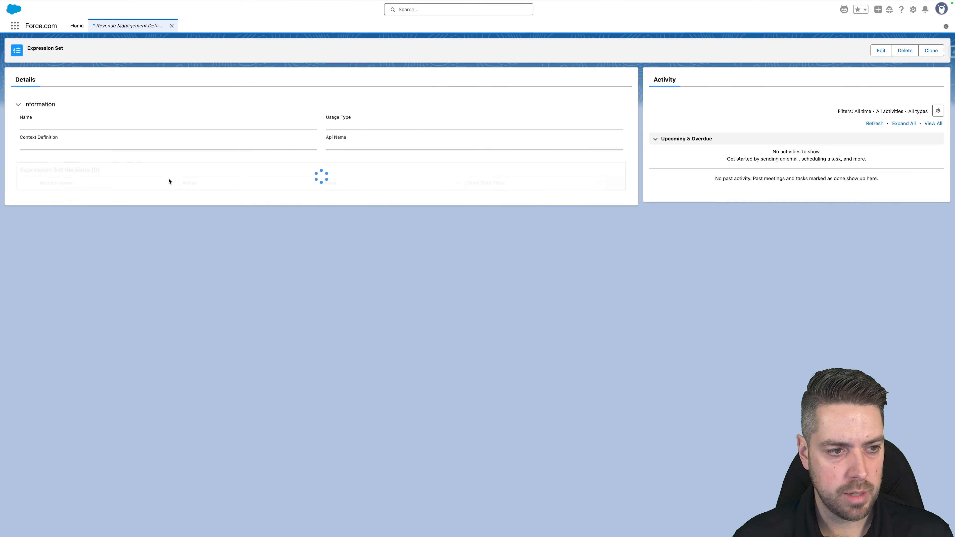
left_click_drag(80, 149, 15, 140)
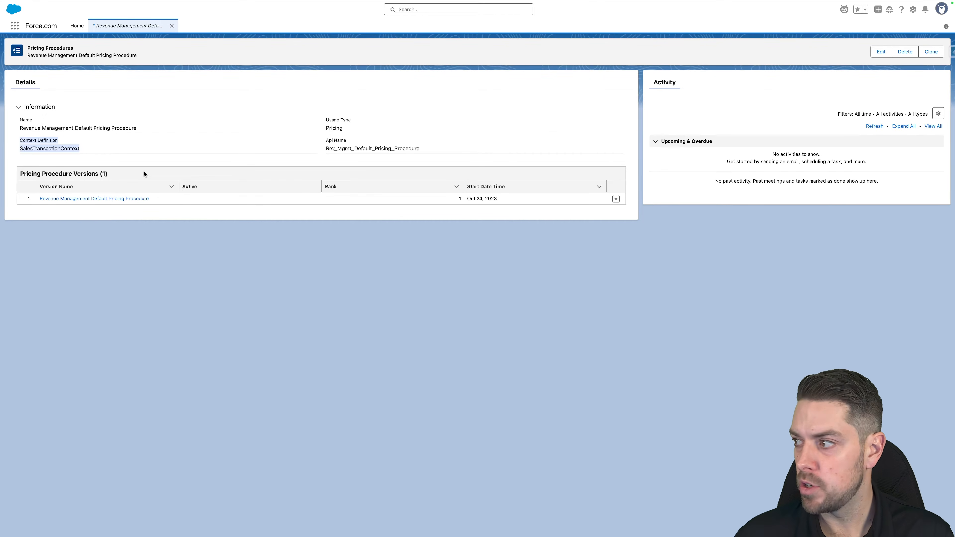
left_click(374, 144)
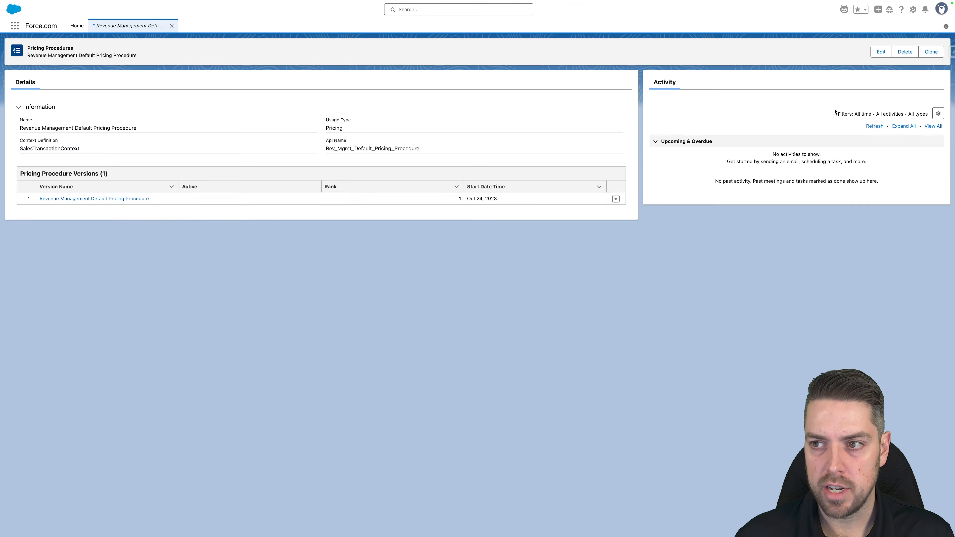
Change the pricing procedure's context definition to ExtSalesTransactionContext and save the record
left_click(882, 52)
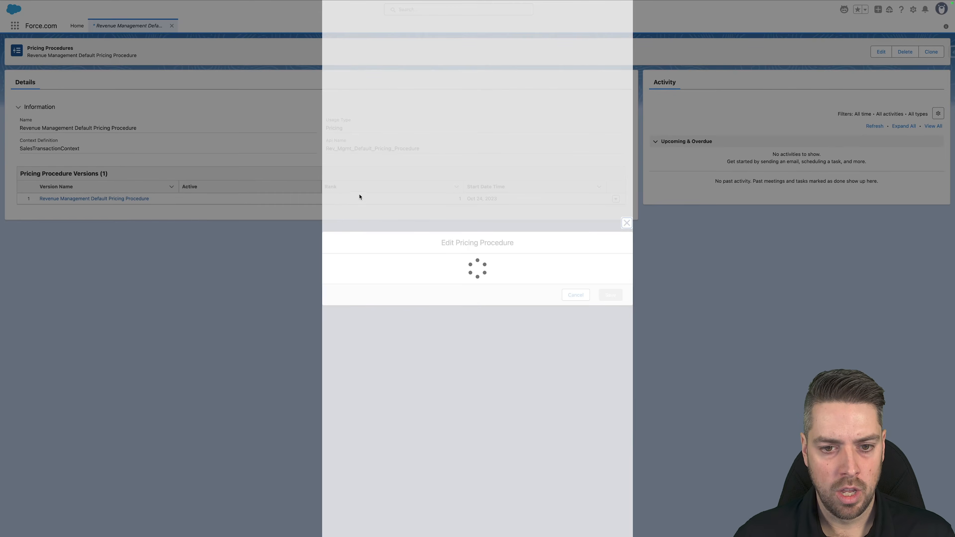
left_click(376, 298)
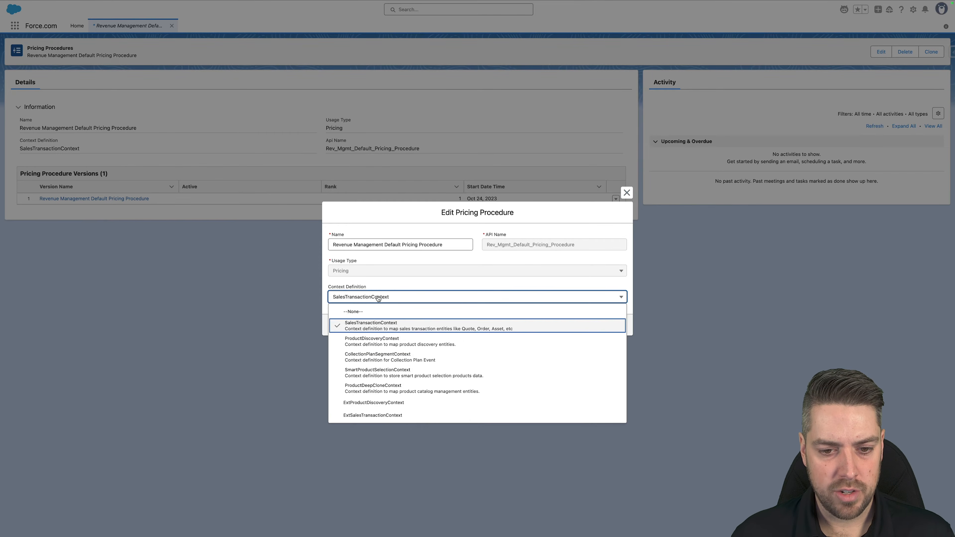
left_click(368, 417)
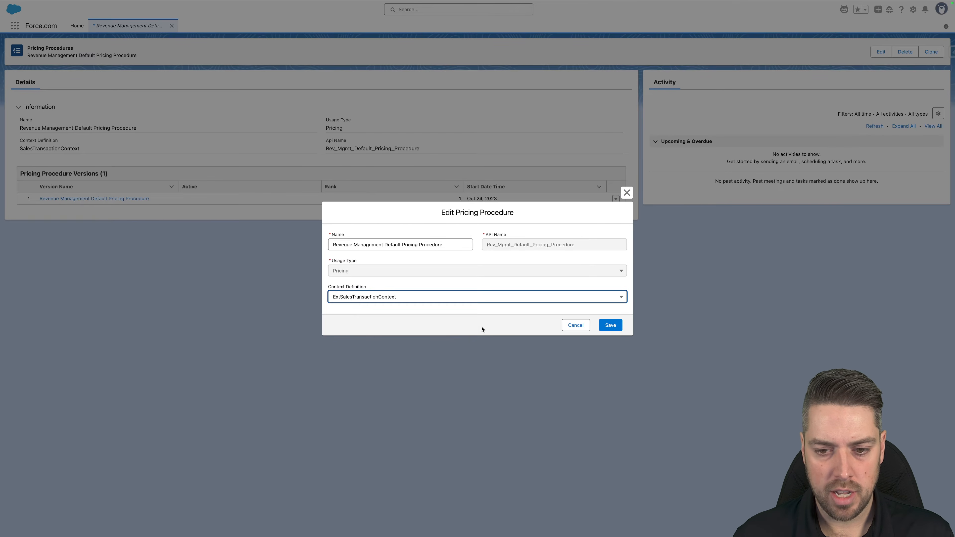
left_click(610, 325)
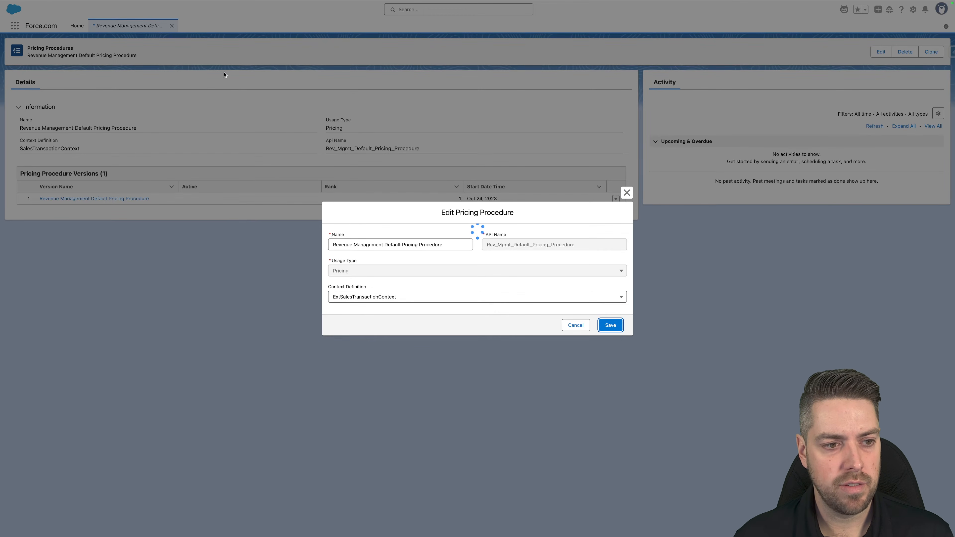
Save and activate the Revenue Management Default Pricing Procedure version in the pricing procedure builder
mouse_move(210, 2)
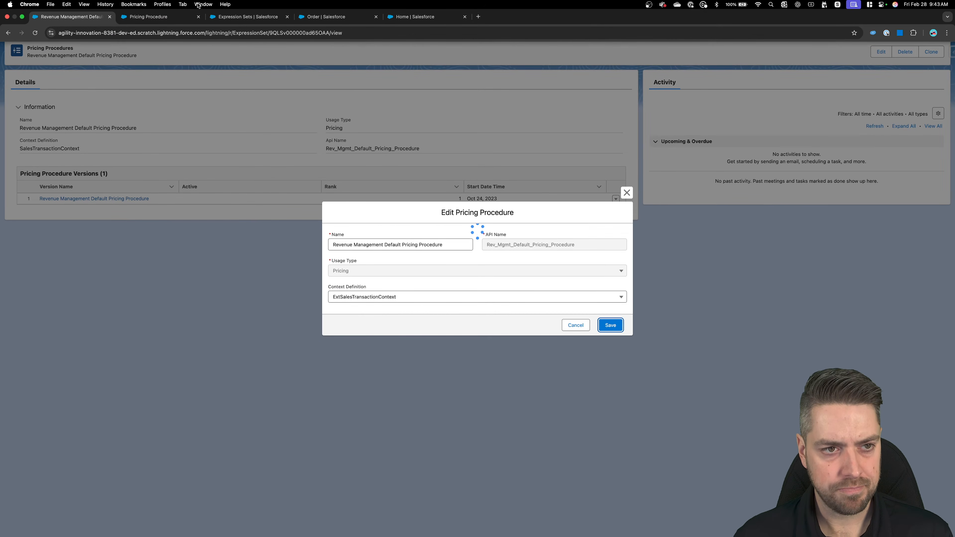
left_click(165, 17)
left_click(77, 18)
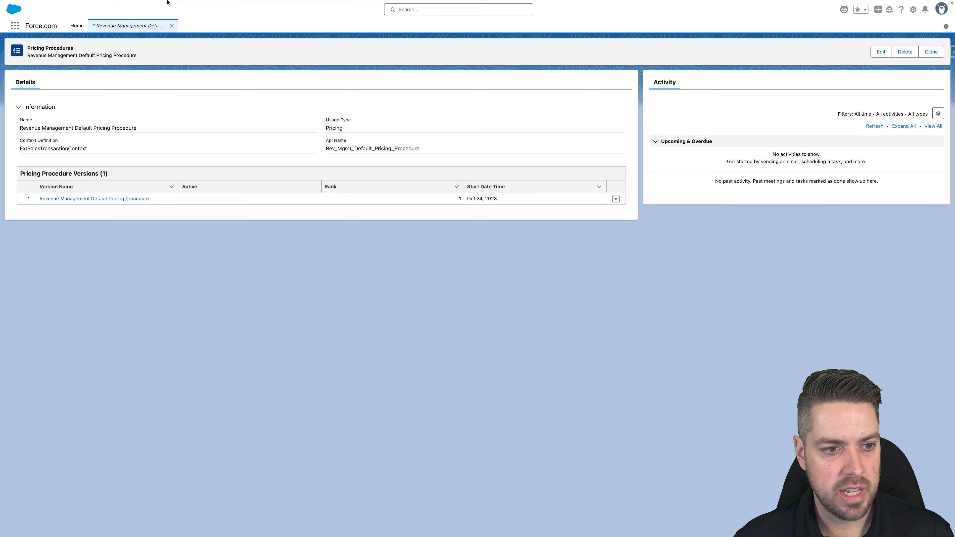
mouse_move(167, 2)
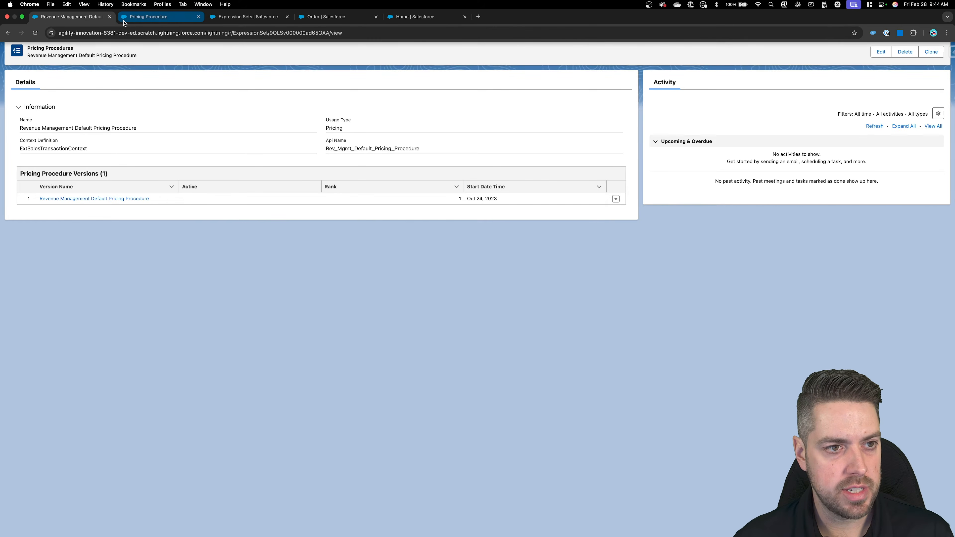
left_click(140, 21)
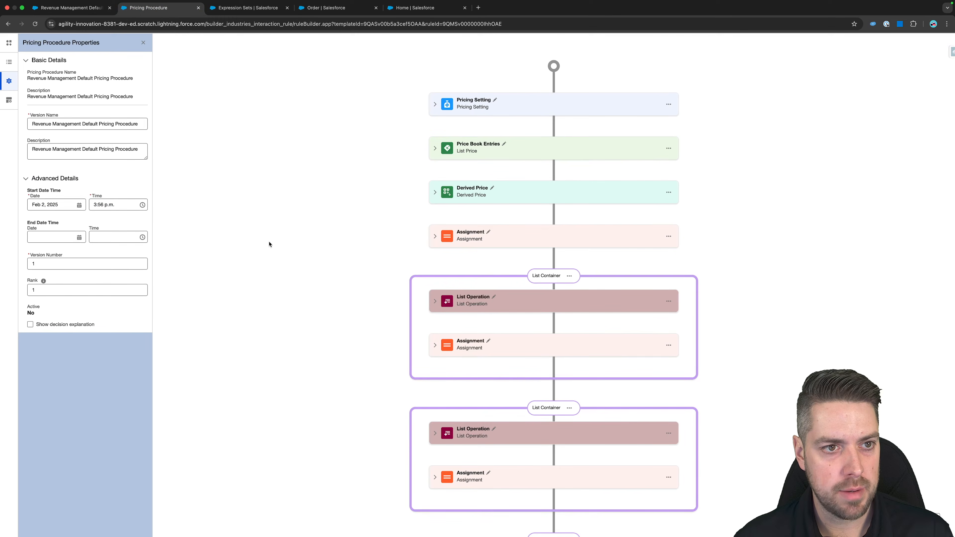
left_click(899, 28)
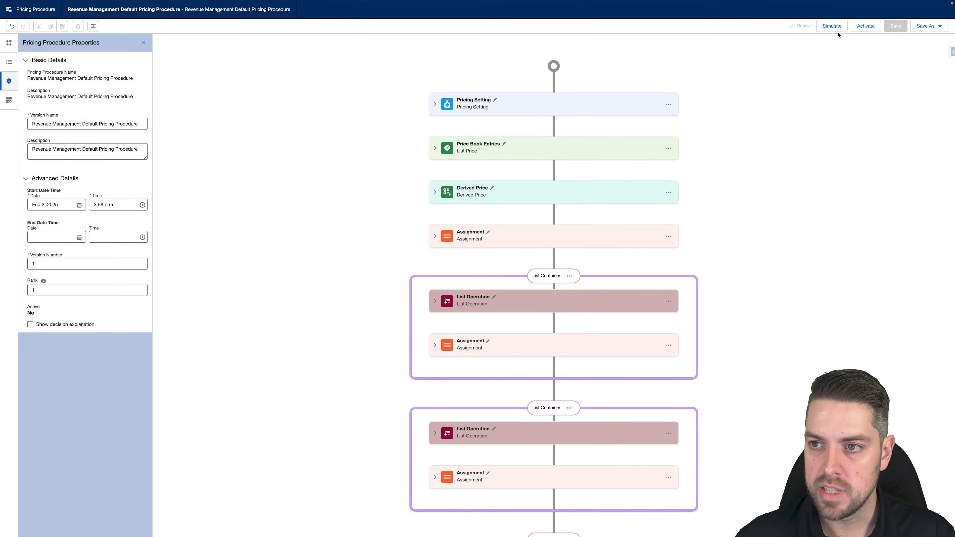
left_click(863, 26)
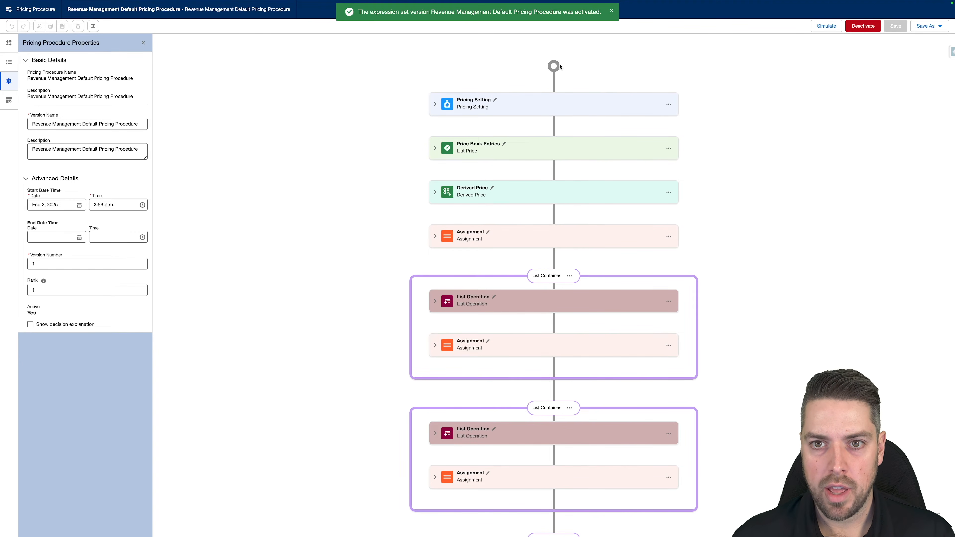
Open the Product Discovery Pricing Procedure from the expression set templates and expand its Pricing Setting and Price Book Entries elements
mouse_move(215, 2)
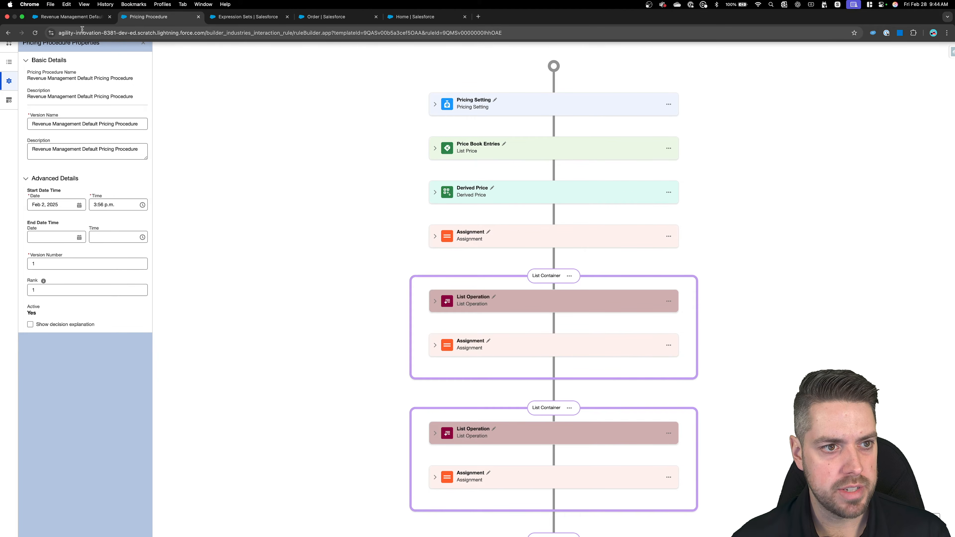
left_click(80, 18)
left_click(13, 25)
left_click(198, 57)
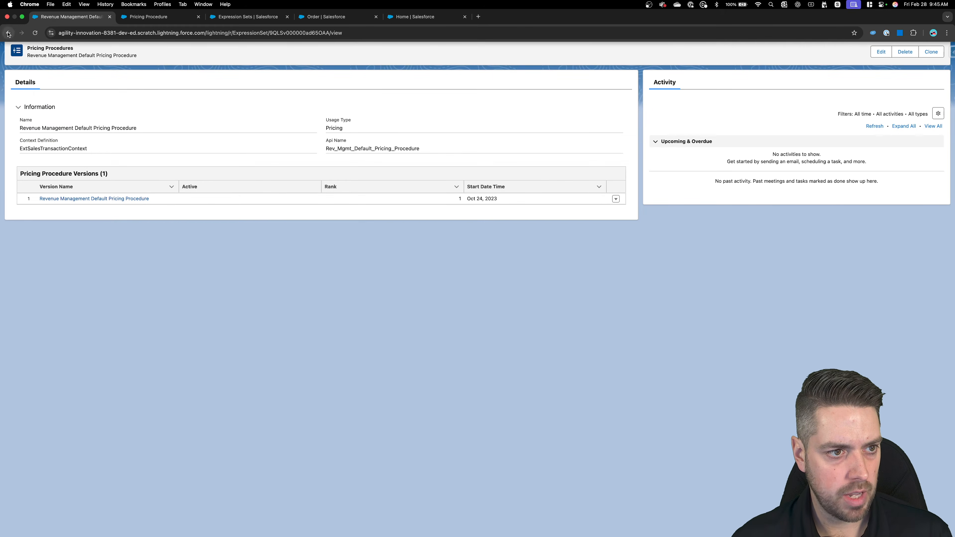
right_click(8, 26)
left_click(28, 64)
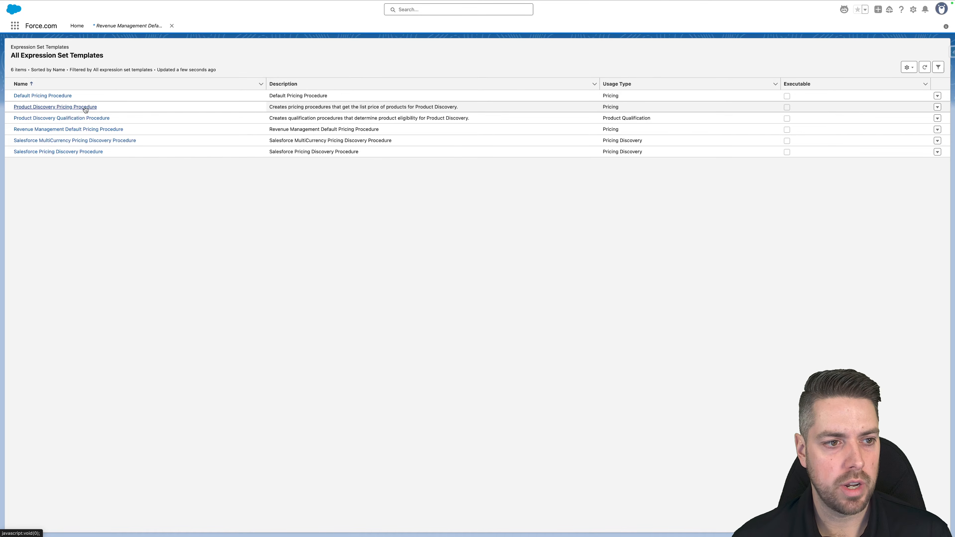
left_click(41, 107)
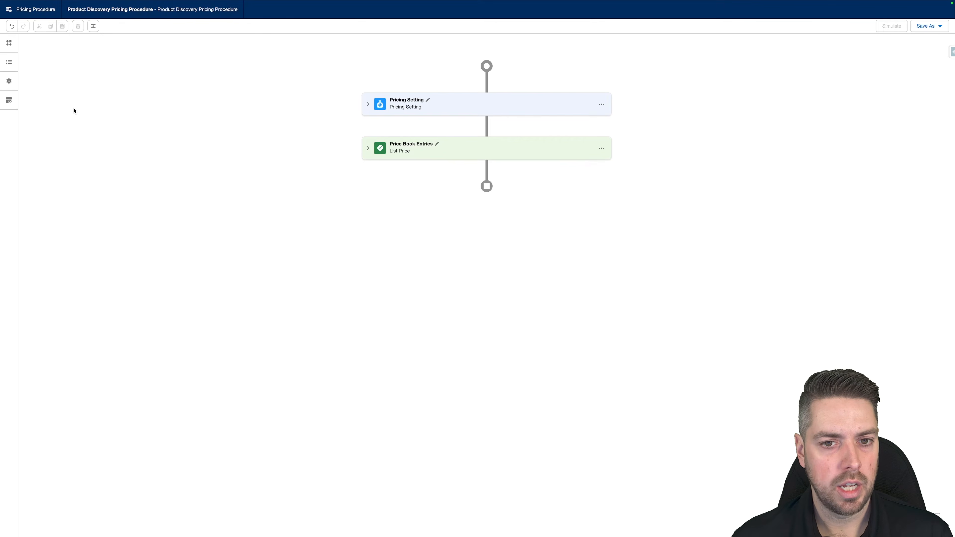
left_click(366, 104)
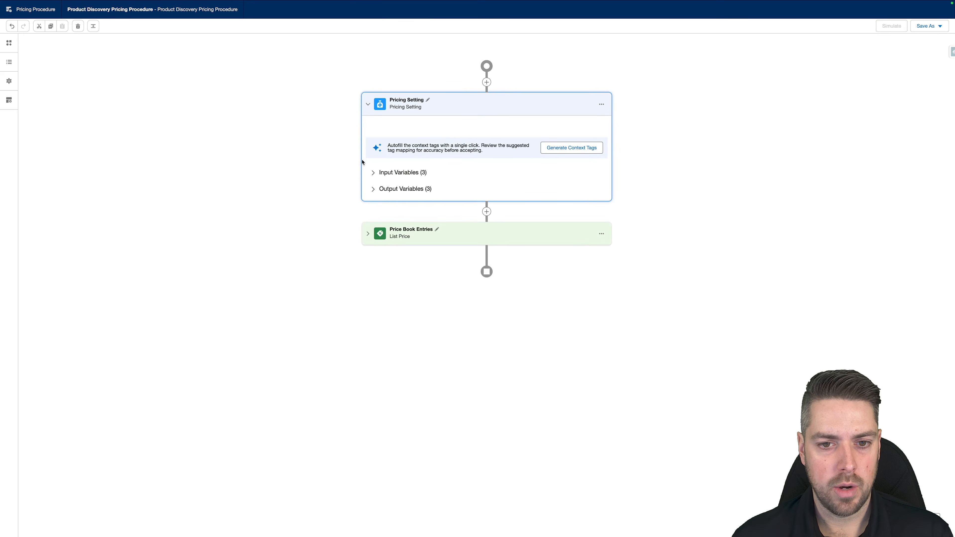
left_click(368, 233)
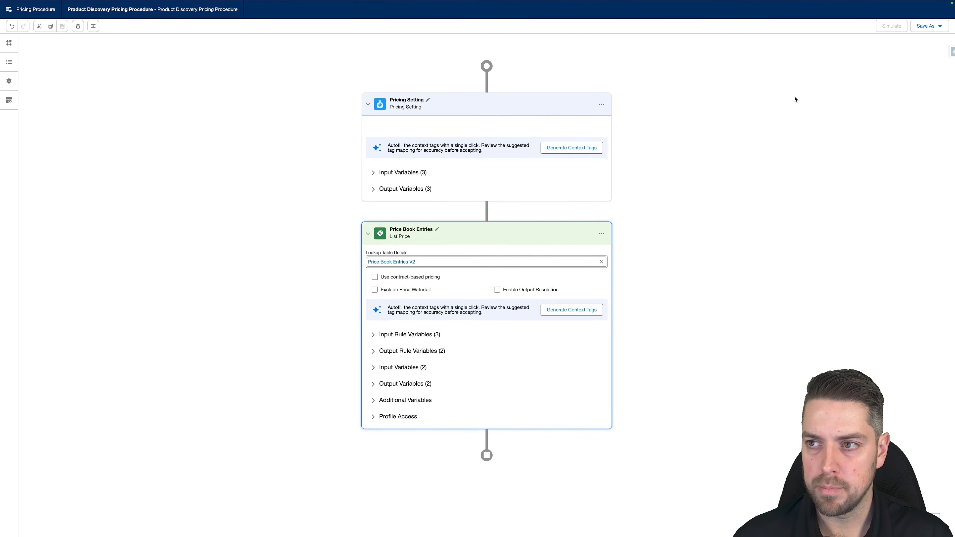
Save the template as a new pricing procedure with rank 1, keeping the name Product Discovery Pricing Procedure
left_click(927, 26)
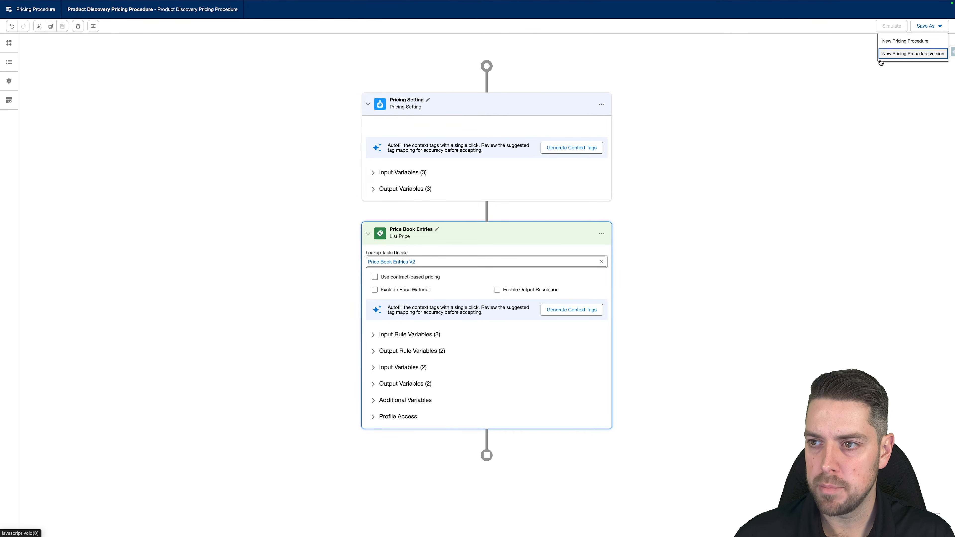
left_click(905, 42)
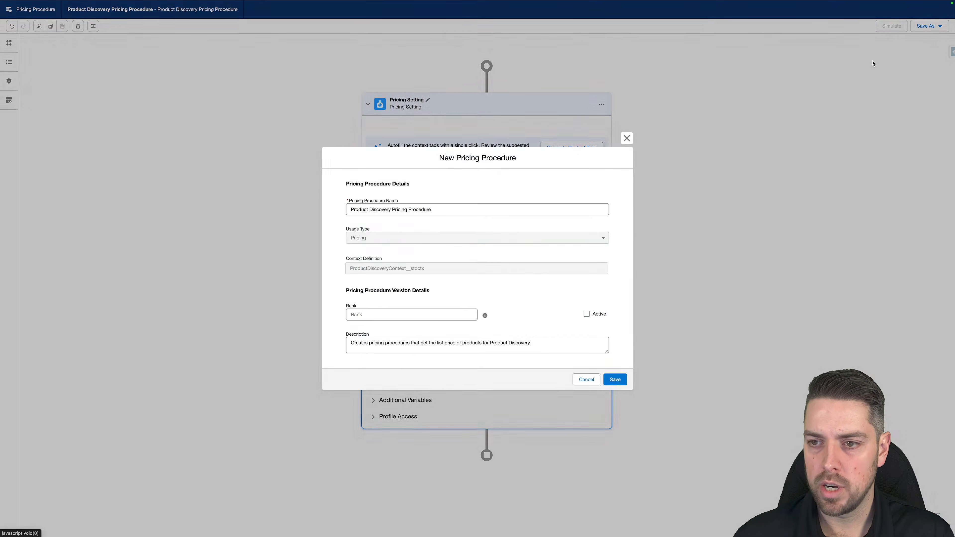
left_click(387, 318)
type("1")
left_click(482, 293)
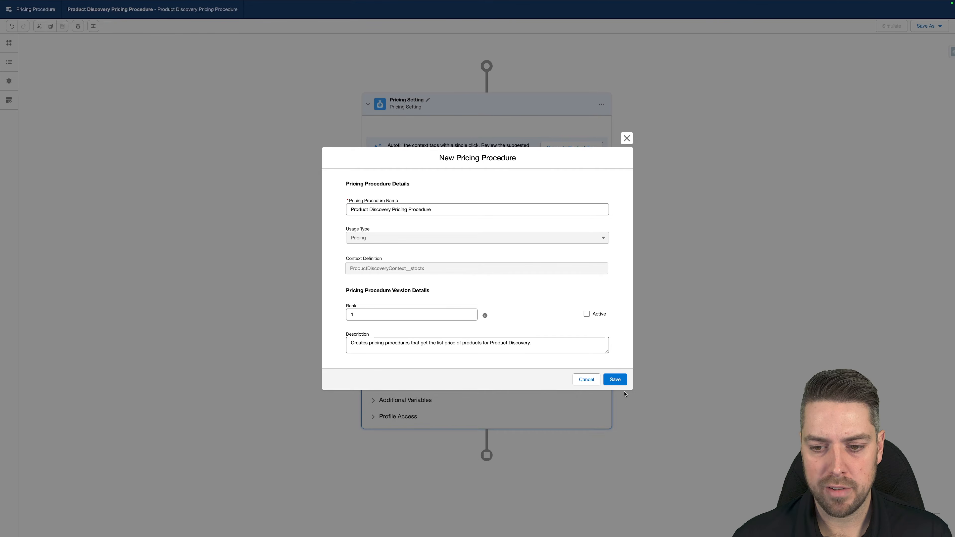
left_click(615, 383)
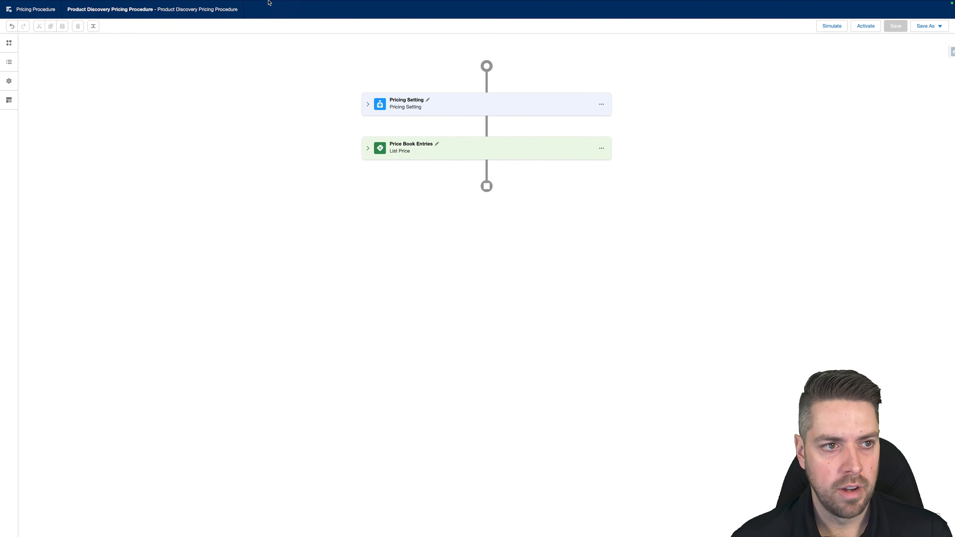
Open the Product Discovery Pricing Procedure record from the Pricing Procedures list, using a separate Setup page
mouse_move(256, 2)
left_click(85, 20)
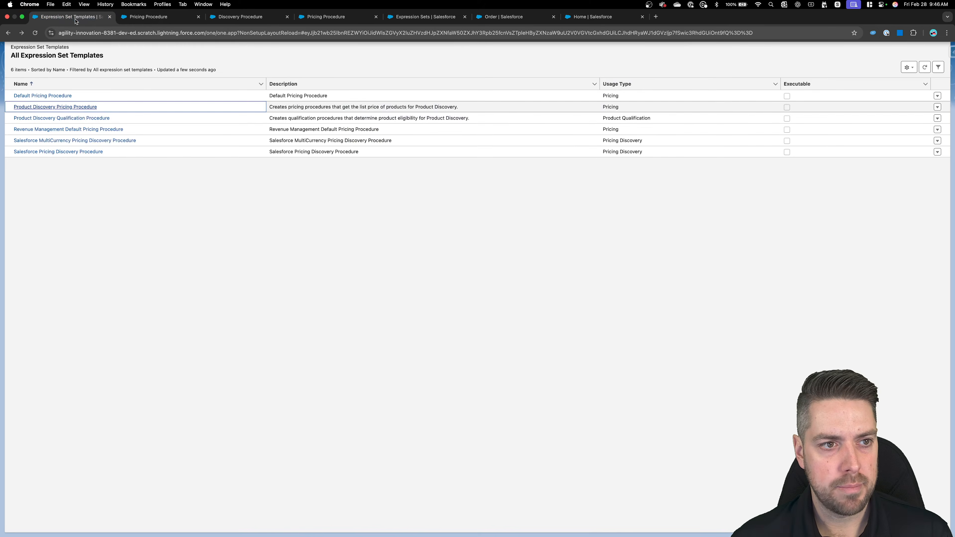
left_click(912, 10)
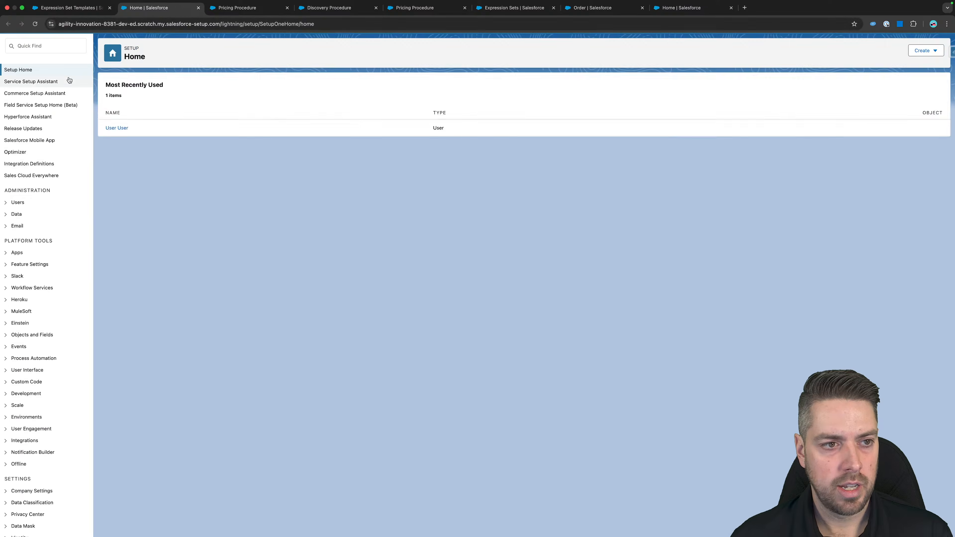
left_click(14, 27)
type("pricing d")
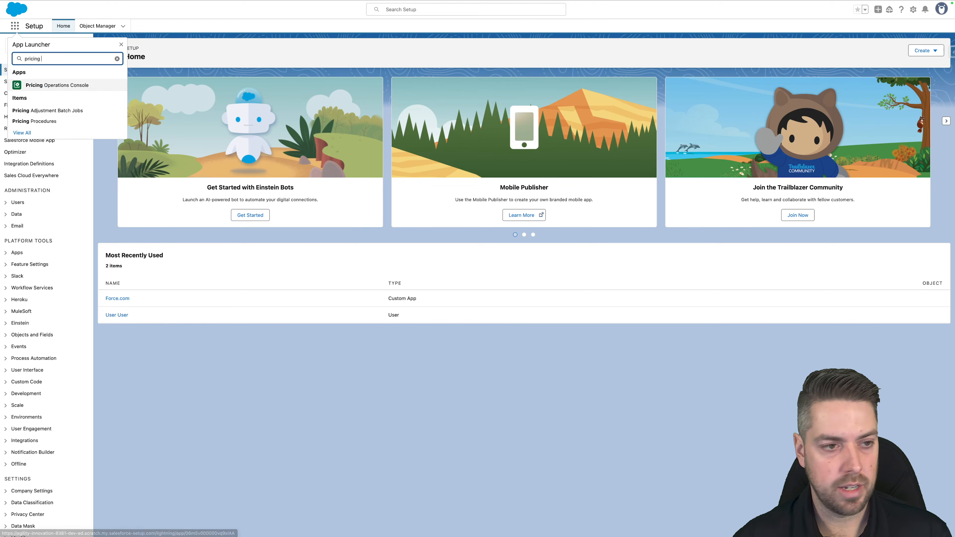
left_click(43, 119)
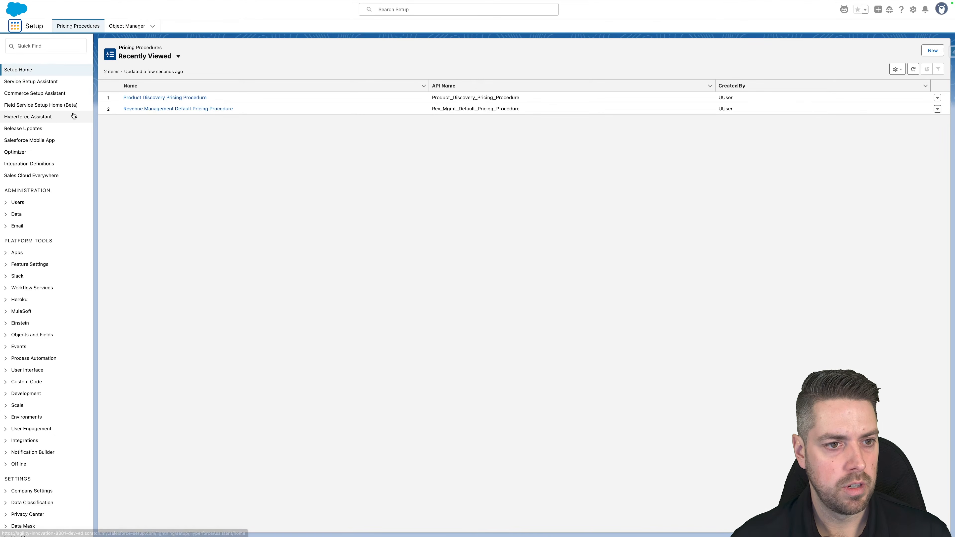
left_click(156, 97)
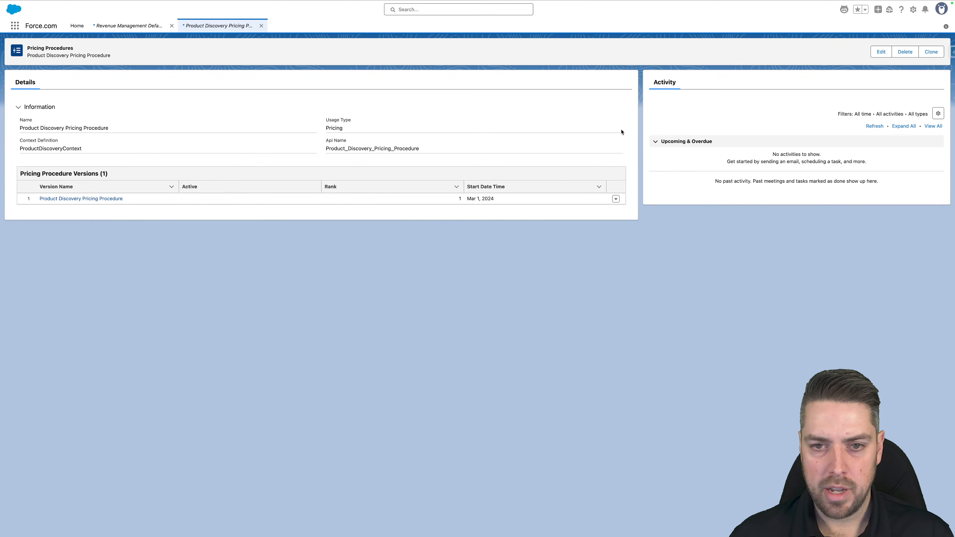
Change the Product Discovery Pricing Procedure's context definition to ExtProductDiscoveryContext and save the record
left_click(882, 53)
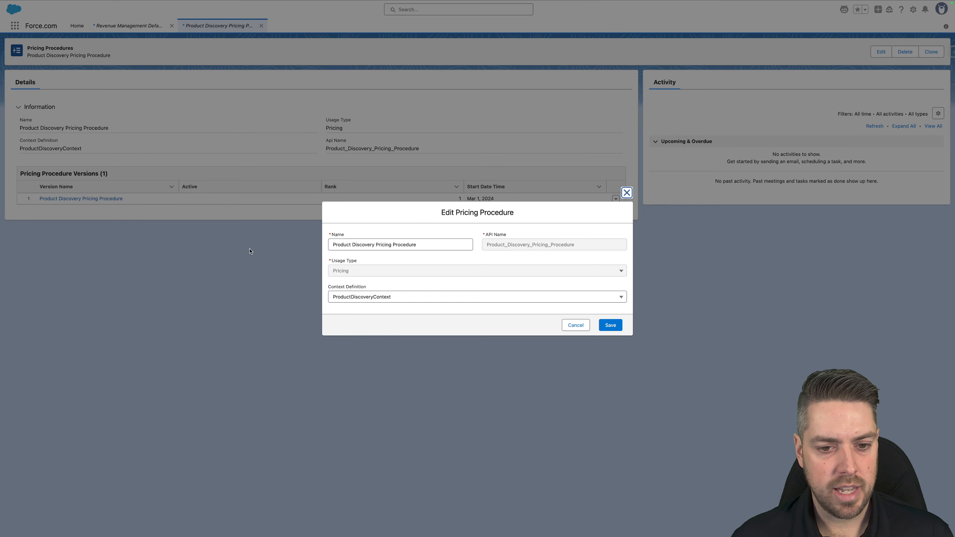
left_click(394, 300)
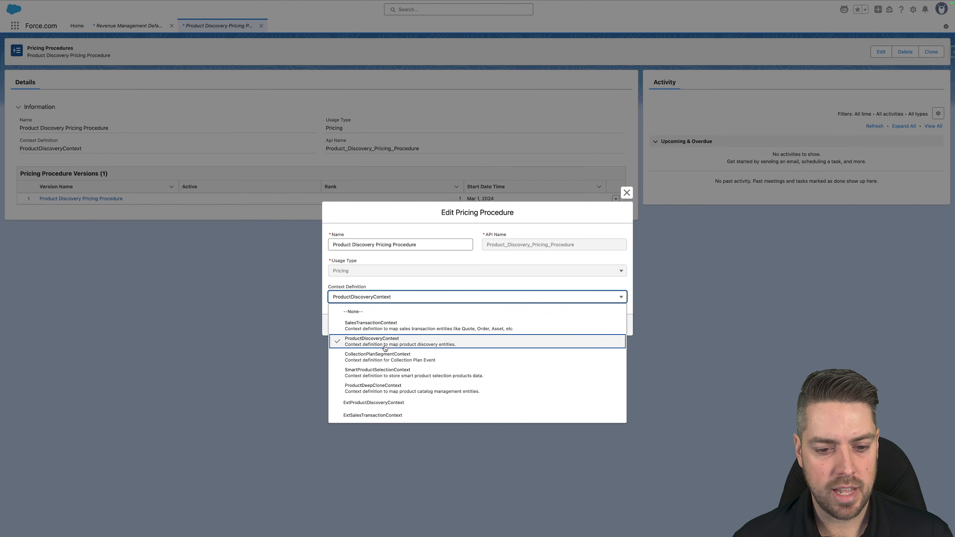
left_click(371, 404)
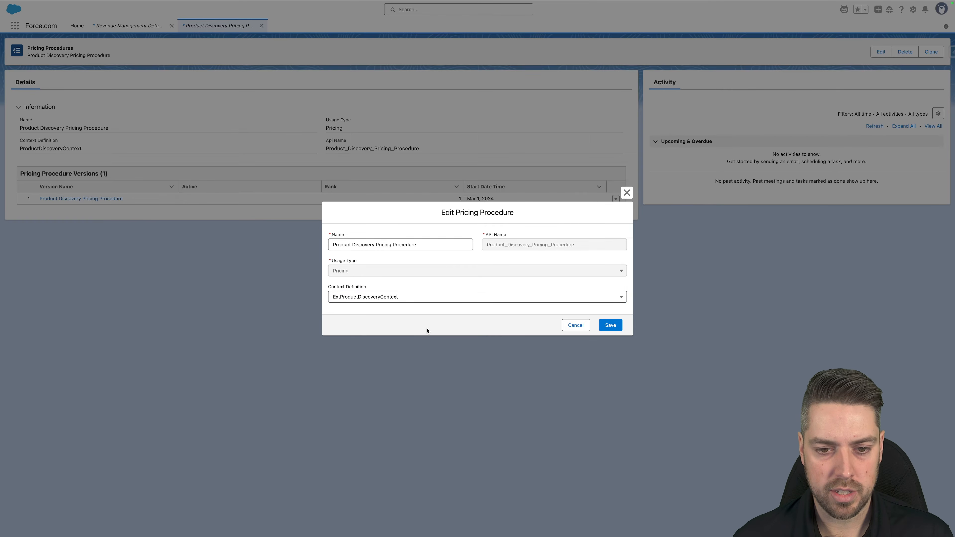
left_click(610, 325)
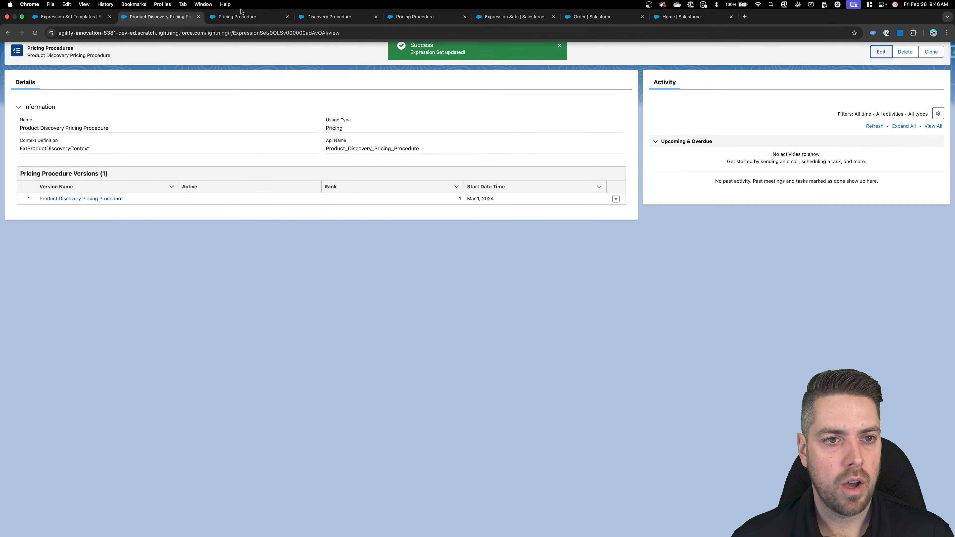
Set the start date in the Product Discovery Pricing Procedure's properties to Feb 2, 2025
left_click(241, 17)
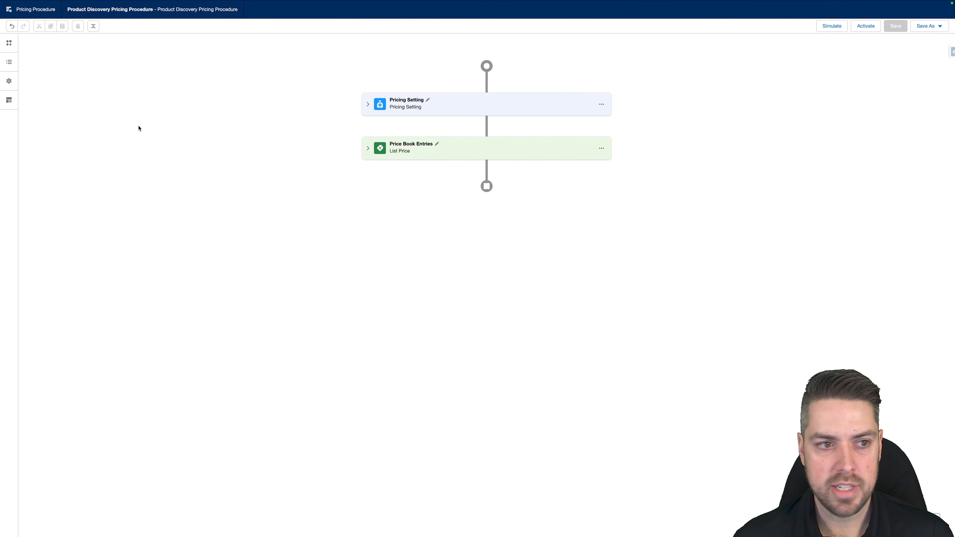
left_click(9, 81)
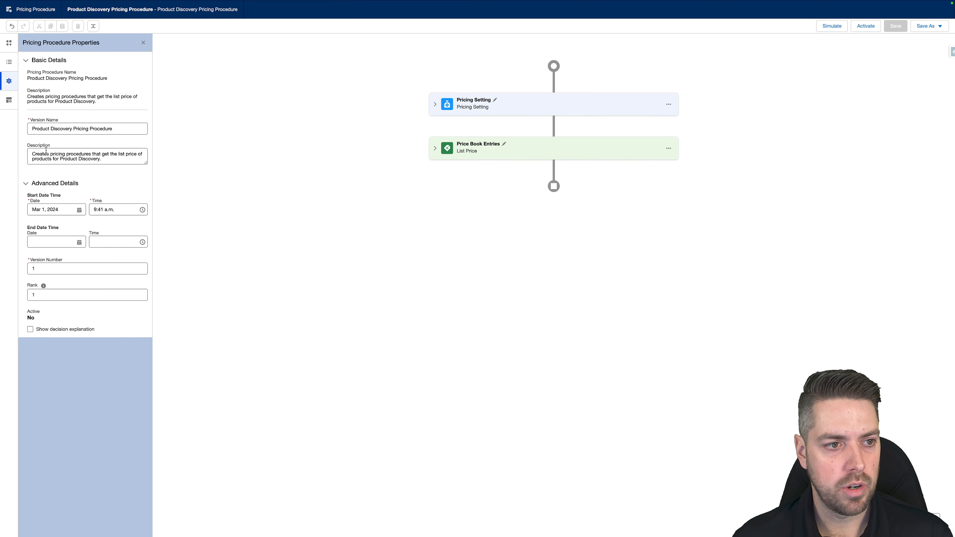
left_click(66, 209)
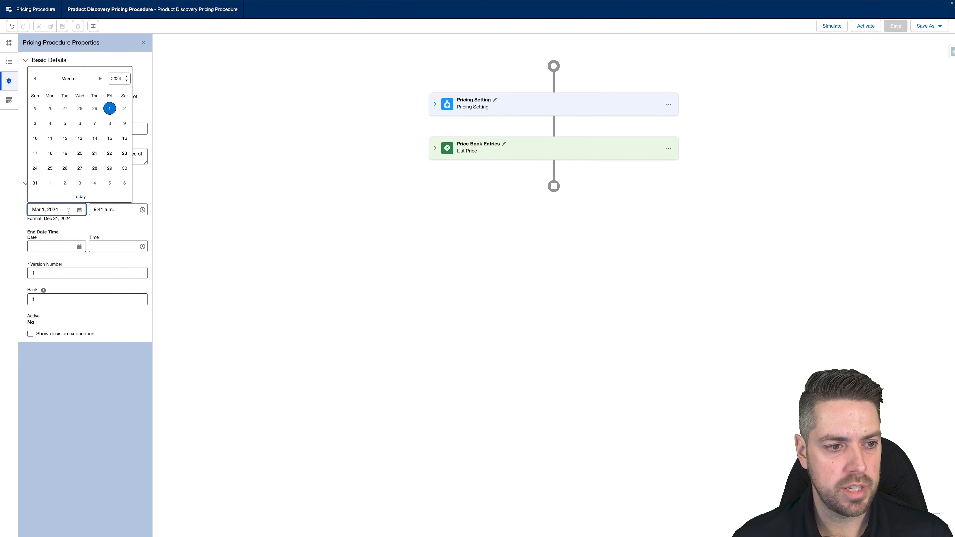
left_click(78, 197)
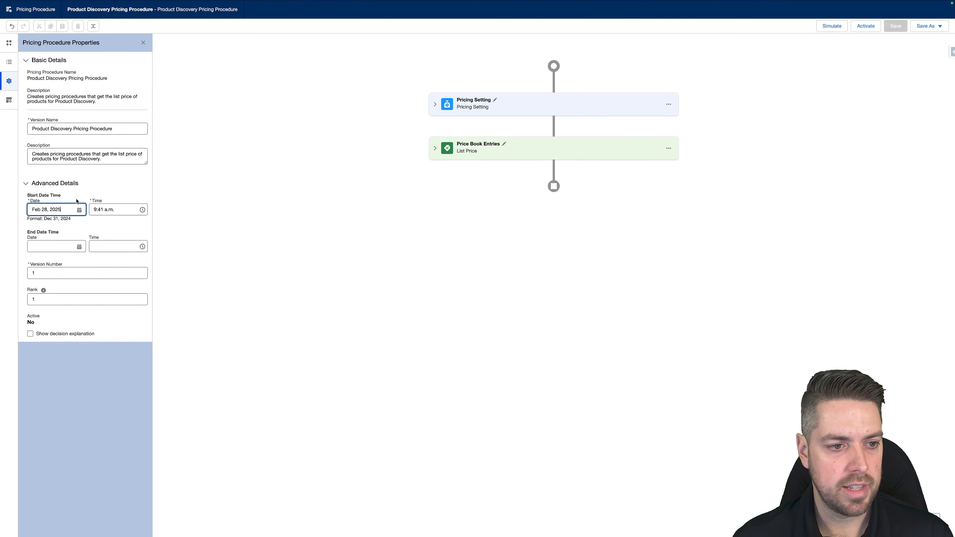
left_click(51, 213)
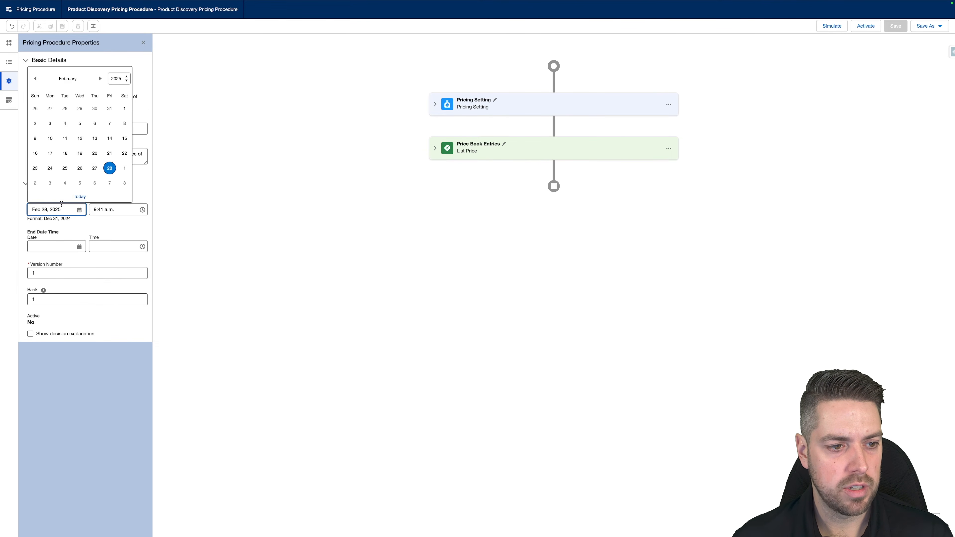
left_click(35, 123)
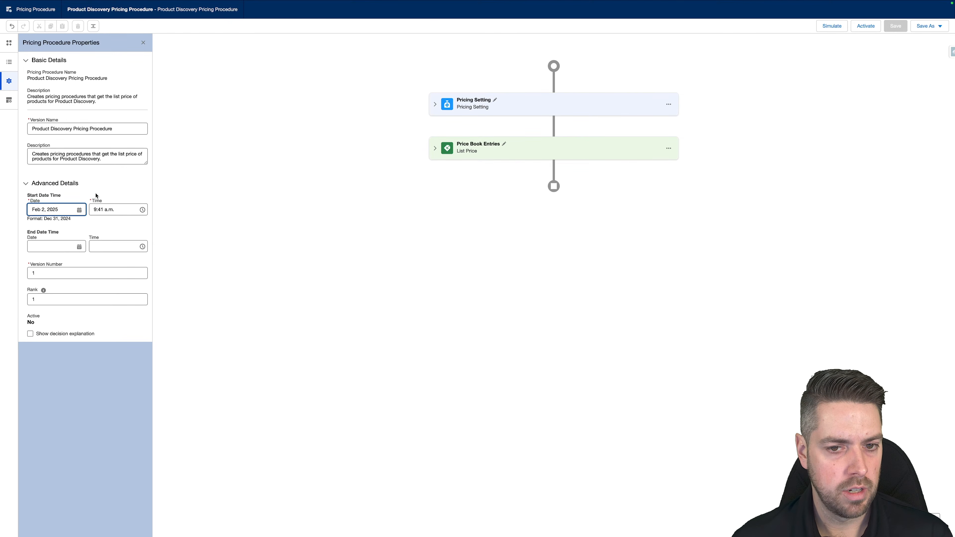
left_click(80, 184)
left_click(80, 185)
left_click(270, 219)
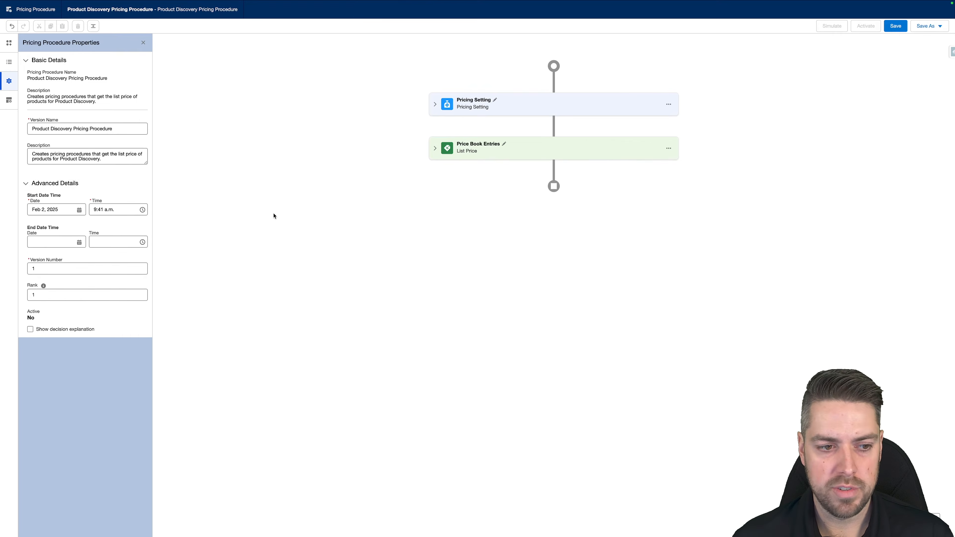
Save and activate the Product Discovery Pricing Procedure version, and return to the Expression Set Templates list
left_click(899, 30)
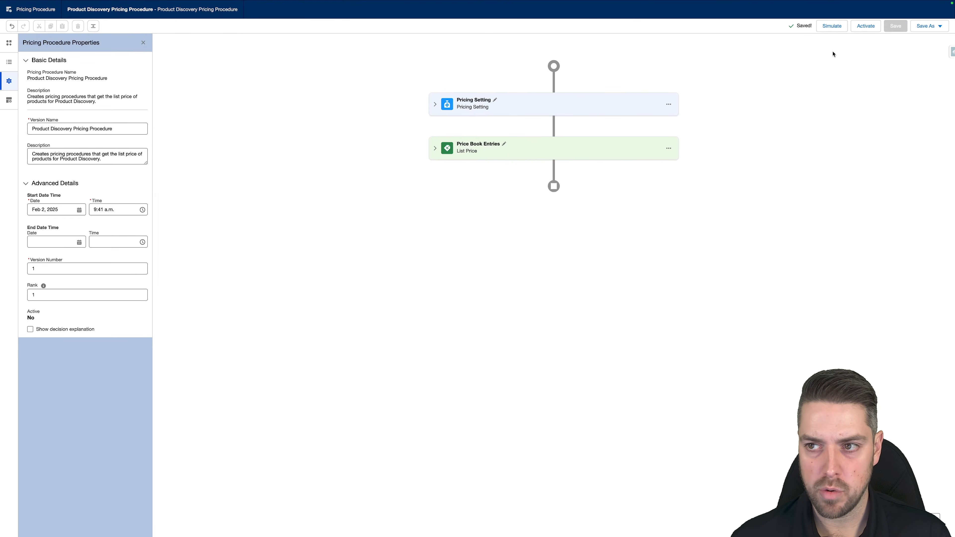
left_click(861, 26)
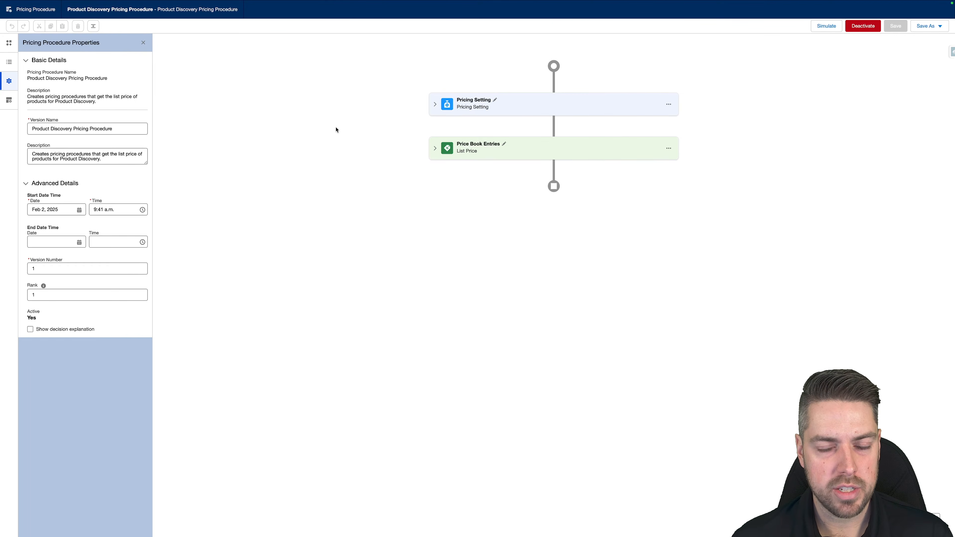
mouse_move(335, 2)
left_click(82, 18)
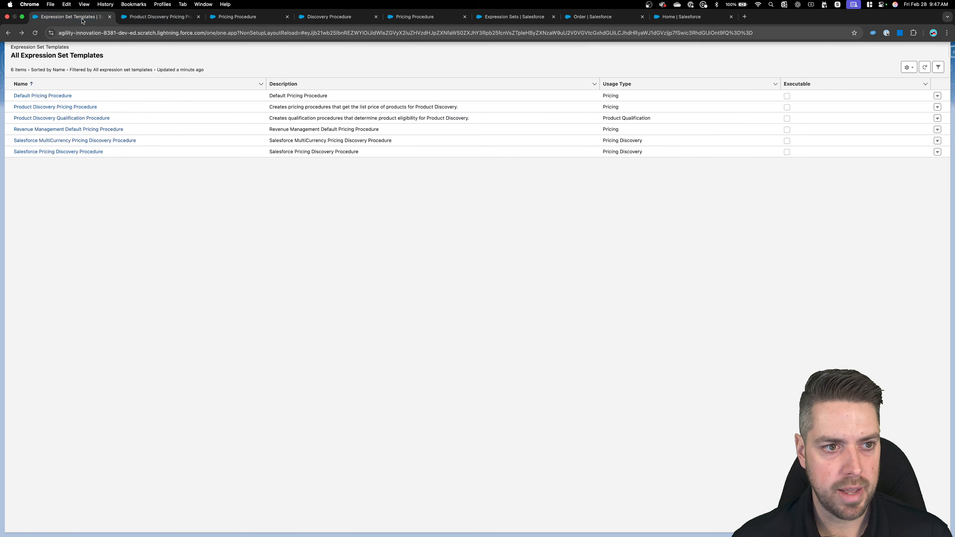
Open the Product Discovery Settings page in a separate Setup page, searching for "product"
left_click(913, 9)
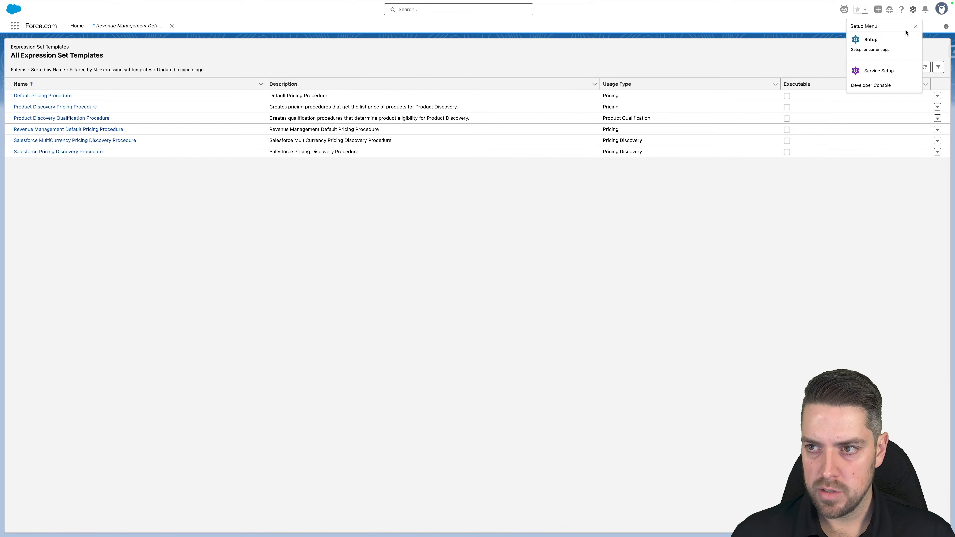
left_click(864, 41)
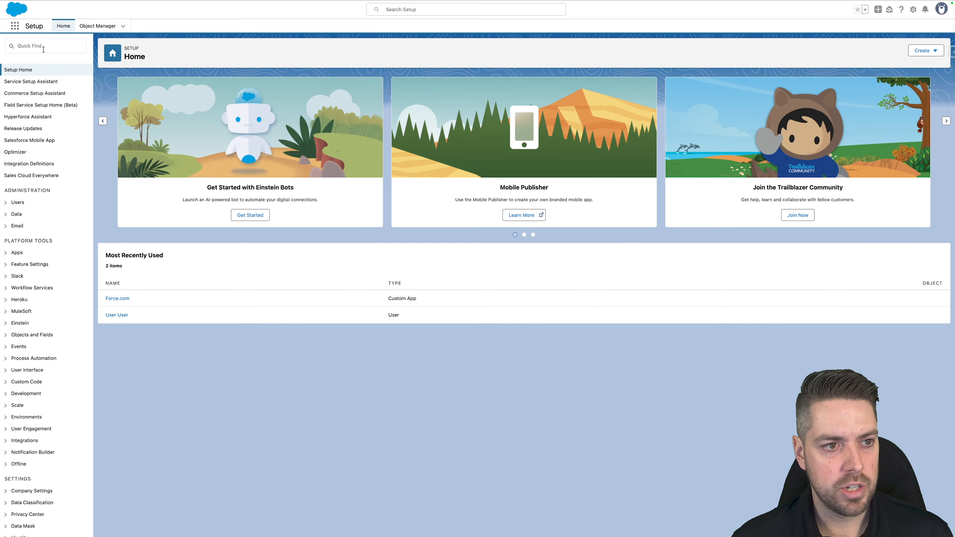
left_click(43, 49)
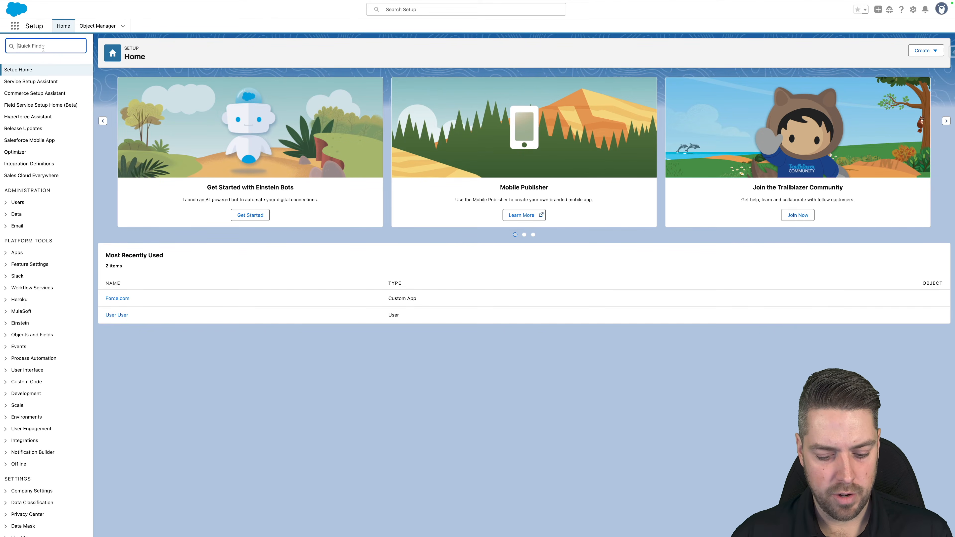
type("product")
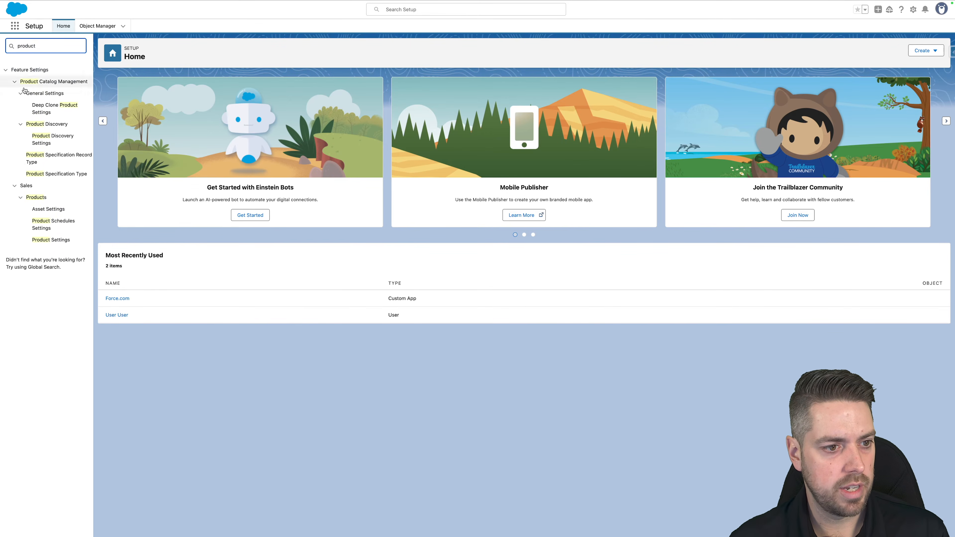
left_click_drag(43, 140, 44, 139)
left_click(43, 139)
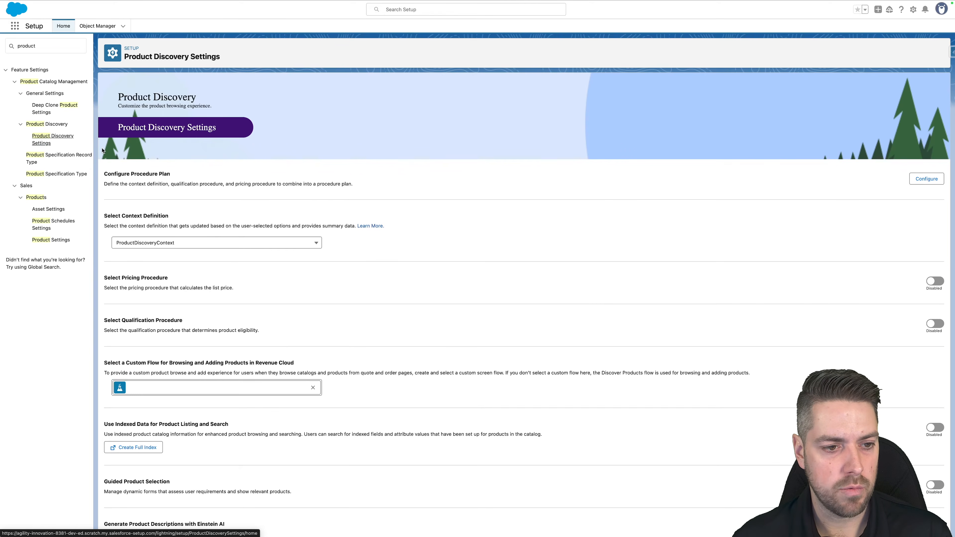
Set the context definition in Product Discovery Settings to ExtProductDiscoveryContext
scroll(209, 286, "down", 1)
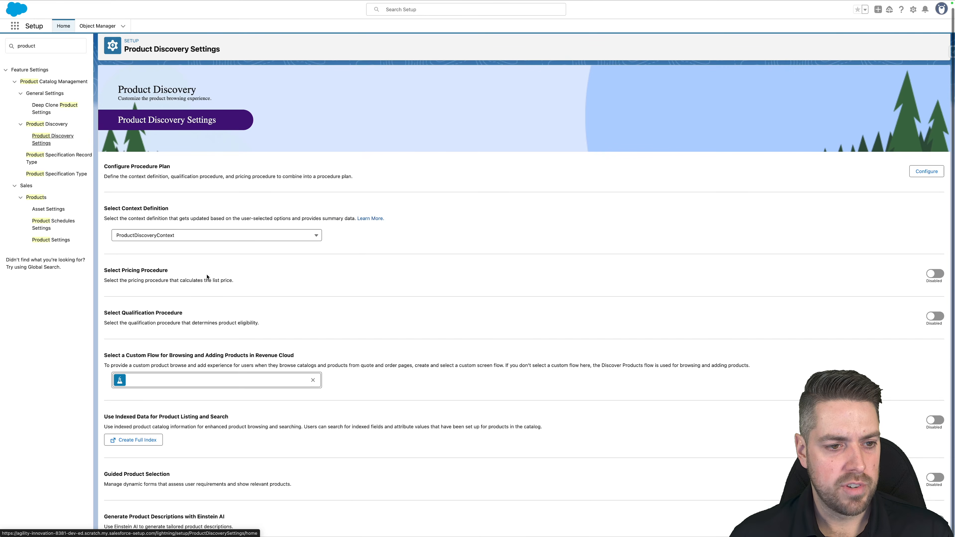
left_click_drag(106, 207, 197, 211)
left_click(196, 212)
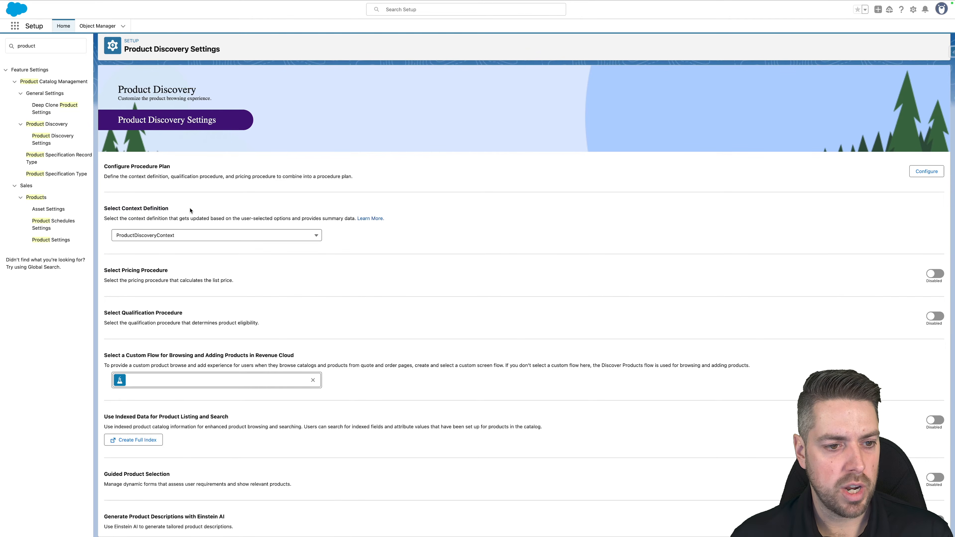
left_click(177, 233)
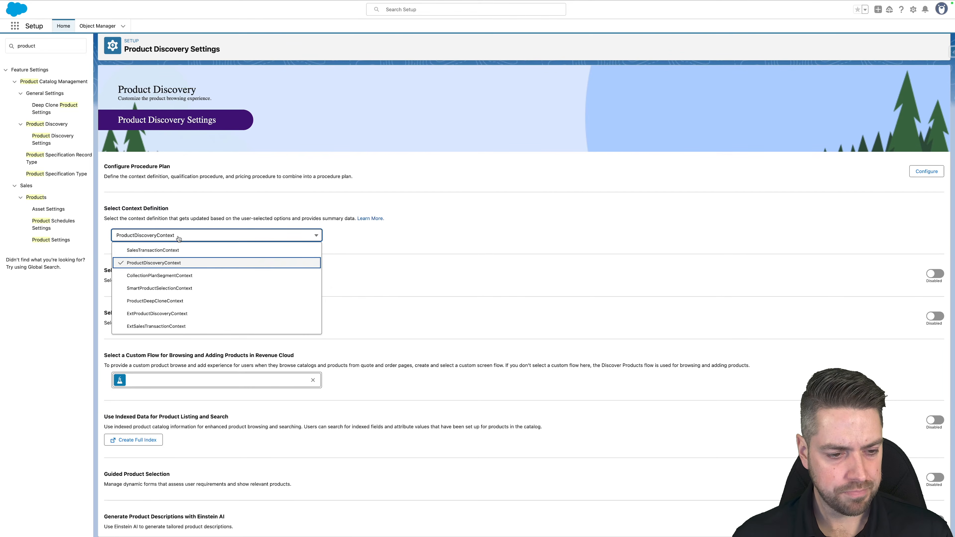
left_click(150, 313)
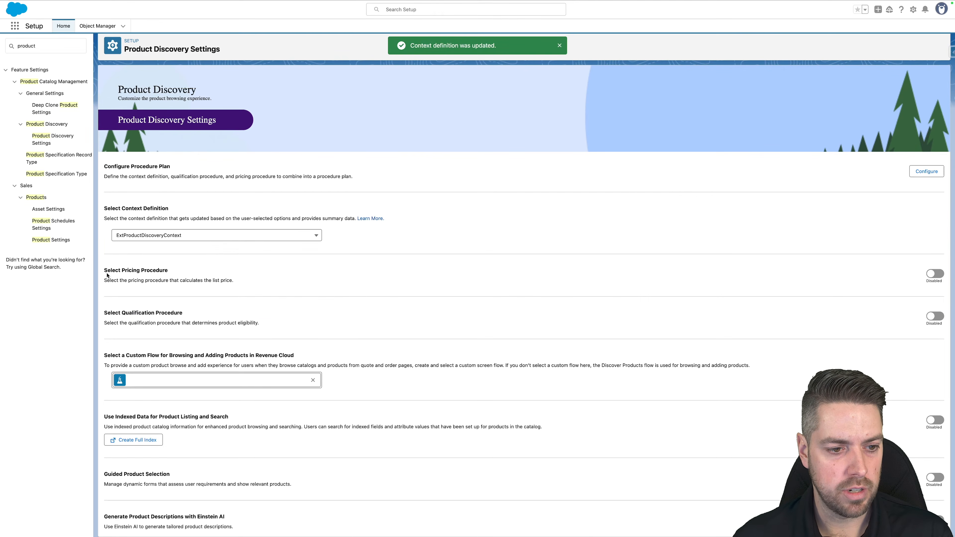
Enable the pricing procedure setting for product discovery and choose Product Discovery Pricing Procedure
left_click_drag(102, 274, 180, 277)
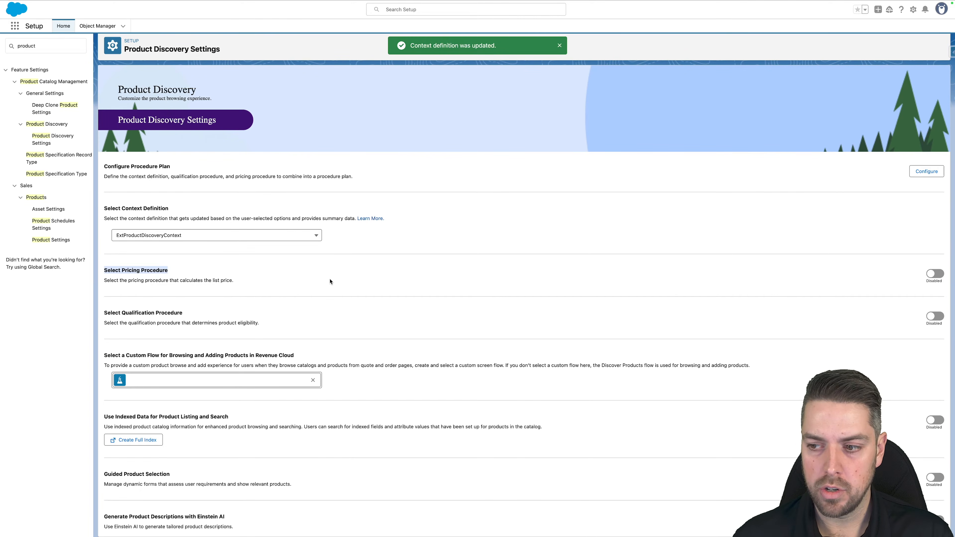
left_click(935, 274)
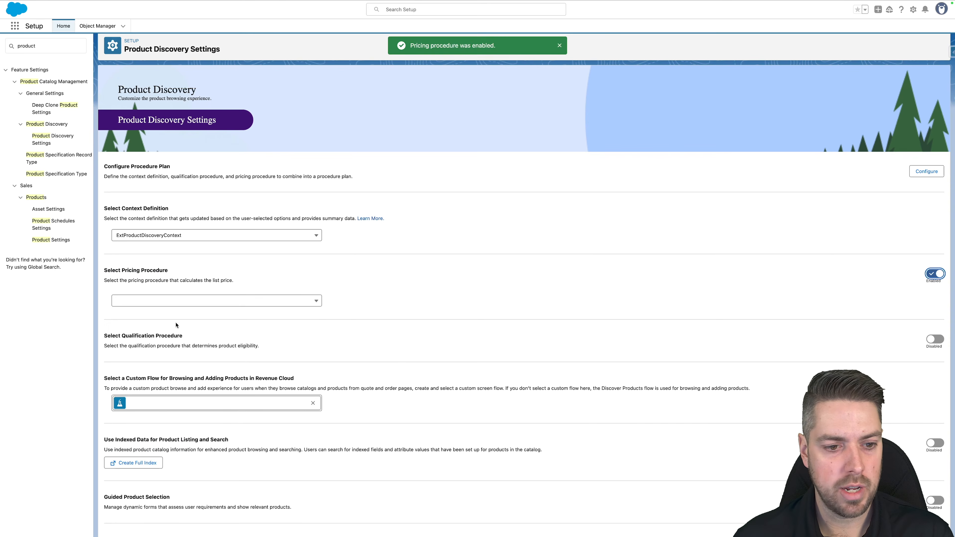
left_click(176, 301)
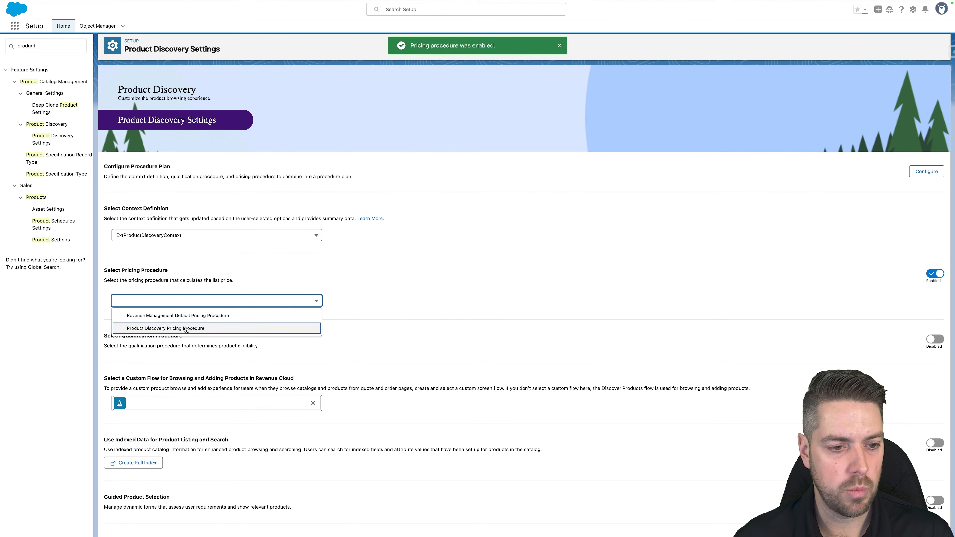
left_click(153, 329)
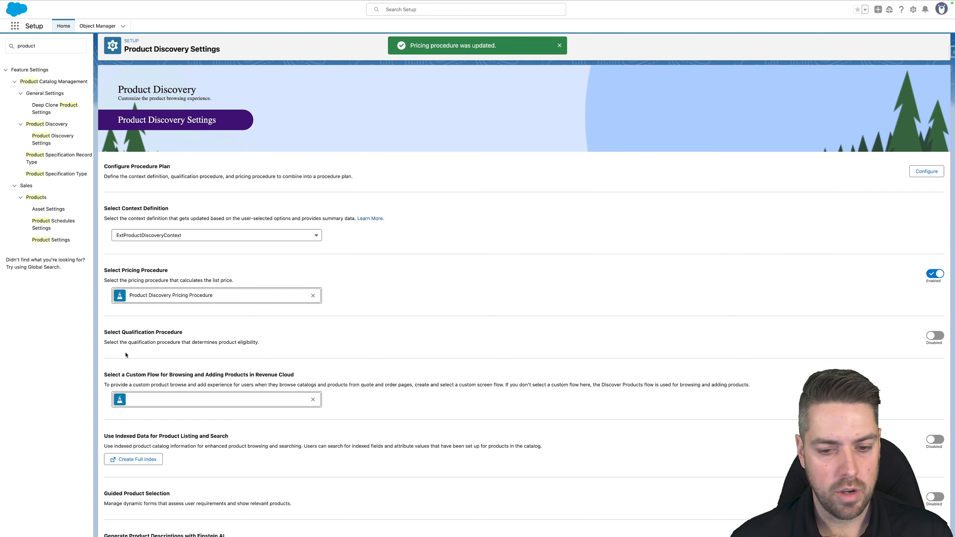
Find the pricing pages in Setup with the search term "pricing" and open Salesforce Pricing Setup
left_click(45, 50)
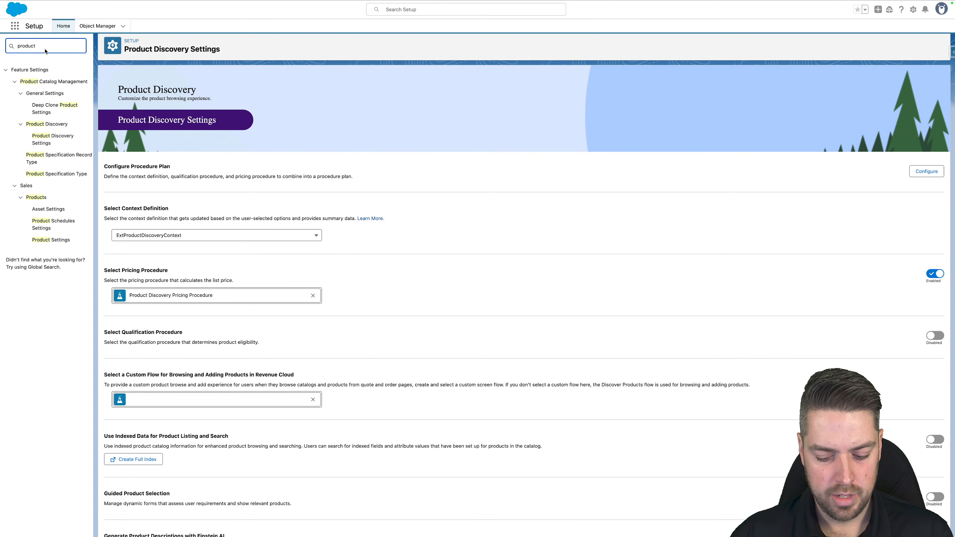
double_click(45, 50)
type("pricin")
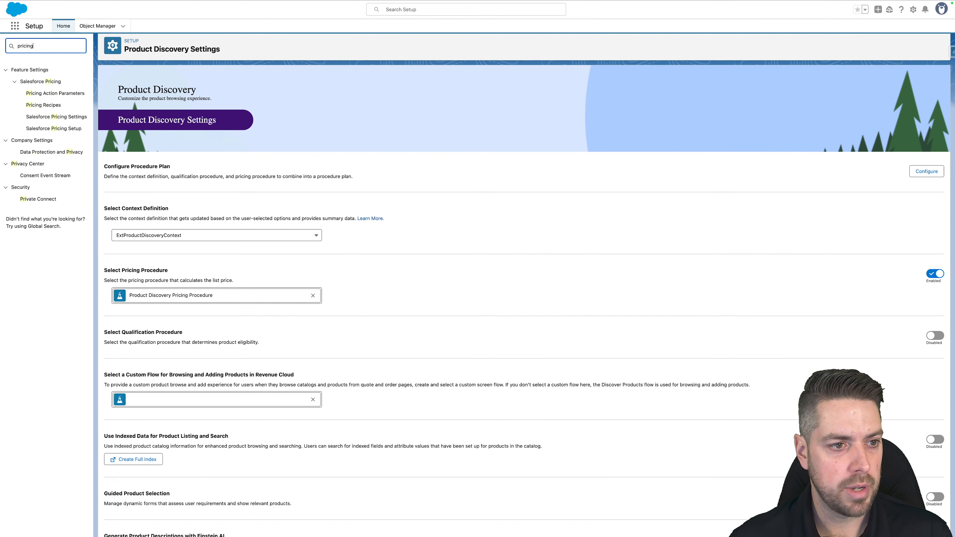
type("g")
left_click(57, 128)
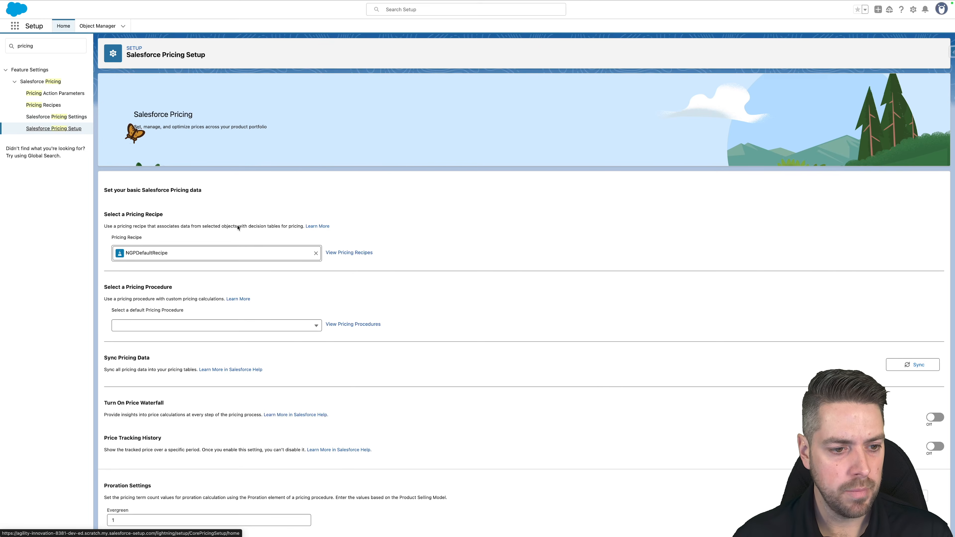
Set the default pricing procedure in Salesforce Pricing Setup to Revenue Management Default Pricing Procedure
scroll(176, 241, "down", 2)
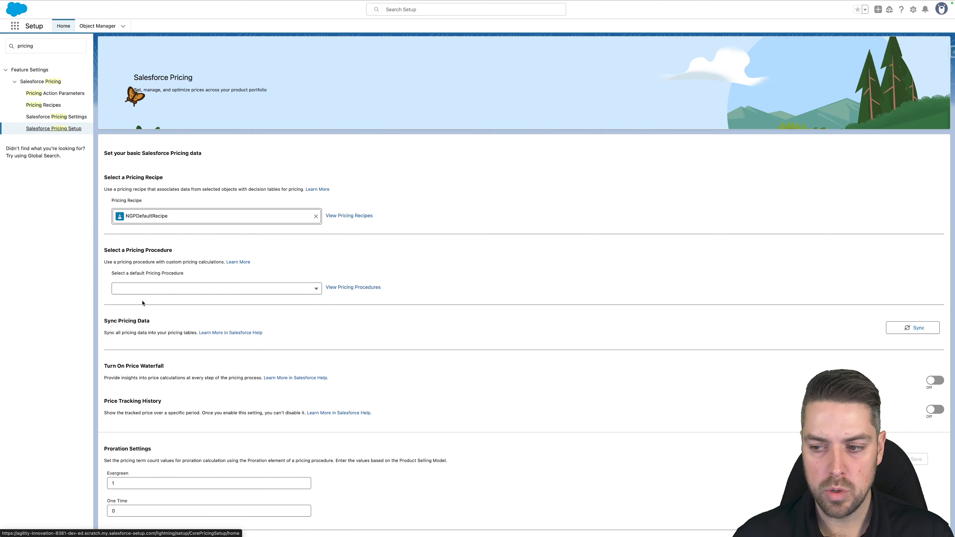
left_click_drag(106, 251, 166, 252)
left_click(168, 253)
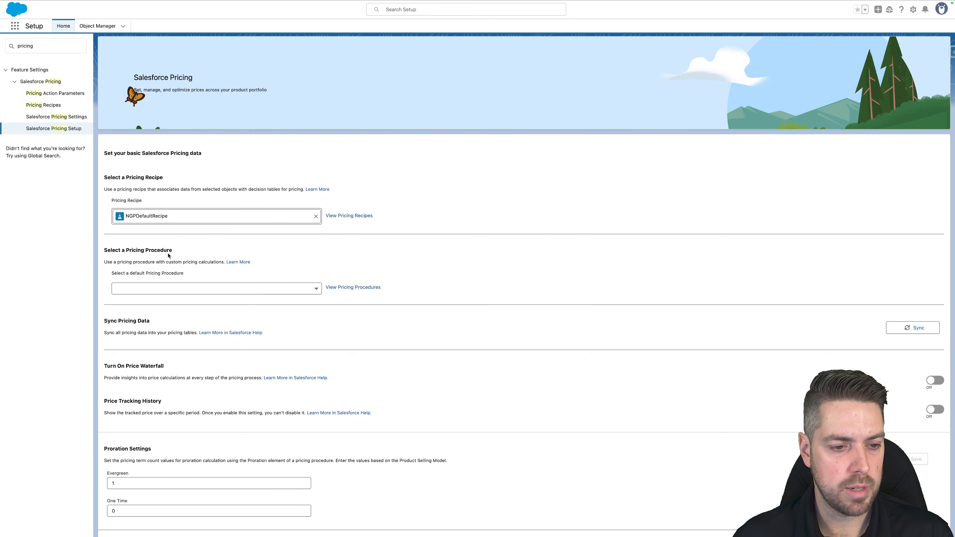
left_click(177, 291)
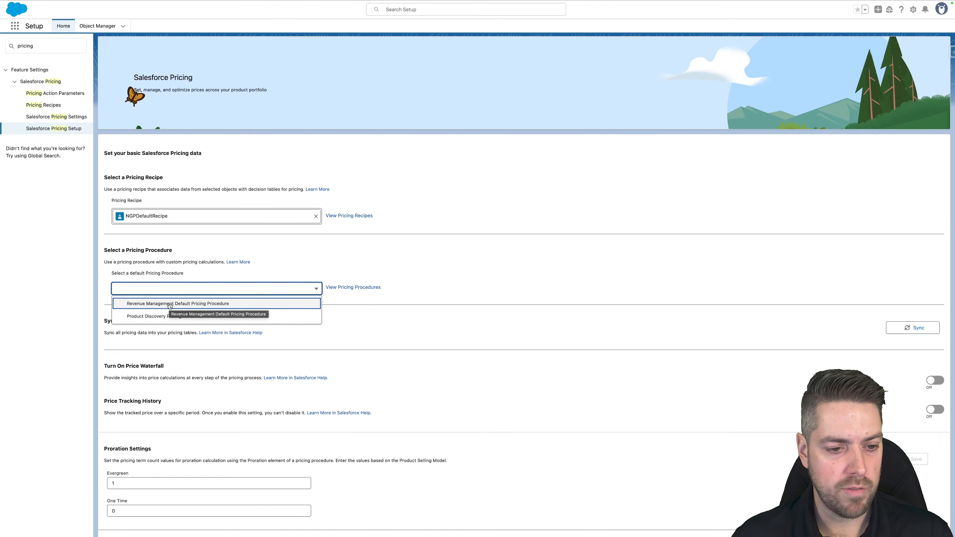
left_click(170, 303)
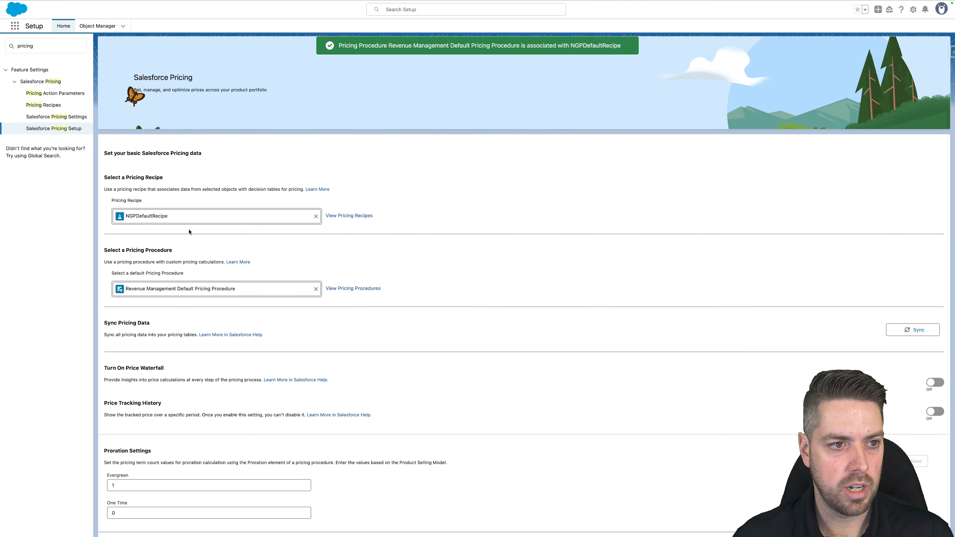
Search Setup for "revenue s" and open the Revenue Settings page
left_click(60, 46)
key("ctrl+a")
type("revenue")
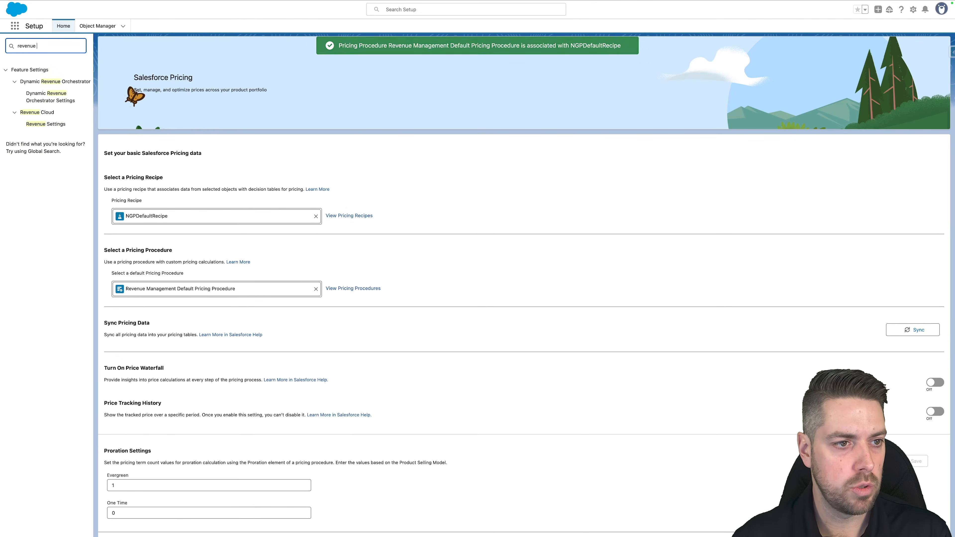
type(" s")
left_click(47, 96)
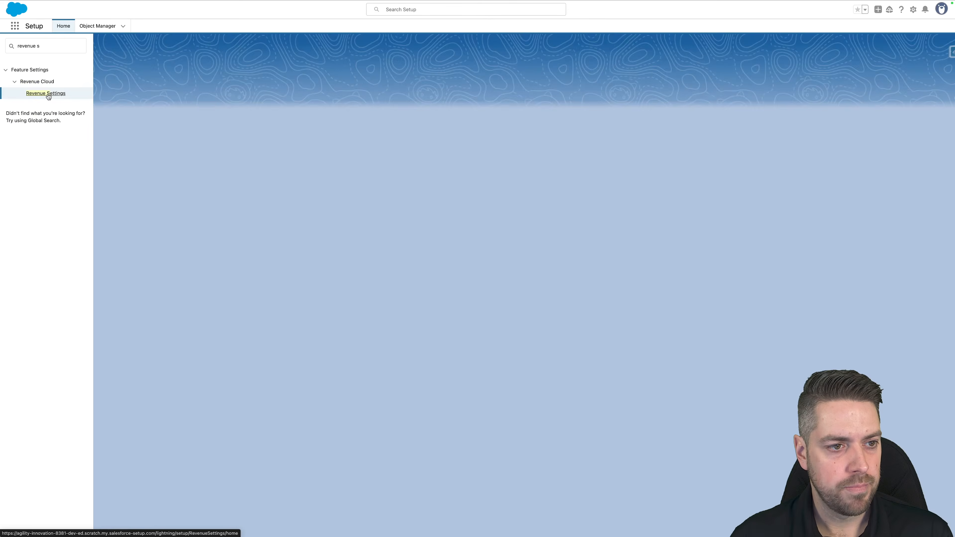
Select Revenue Management Default Pricing Procedure as the org's default under Set Up Salesforce Pricing in Revenue Settings
scroll(407, 326, "down", 10)
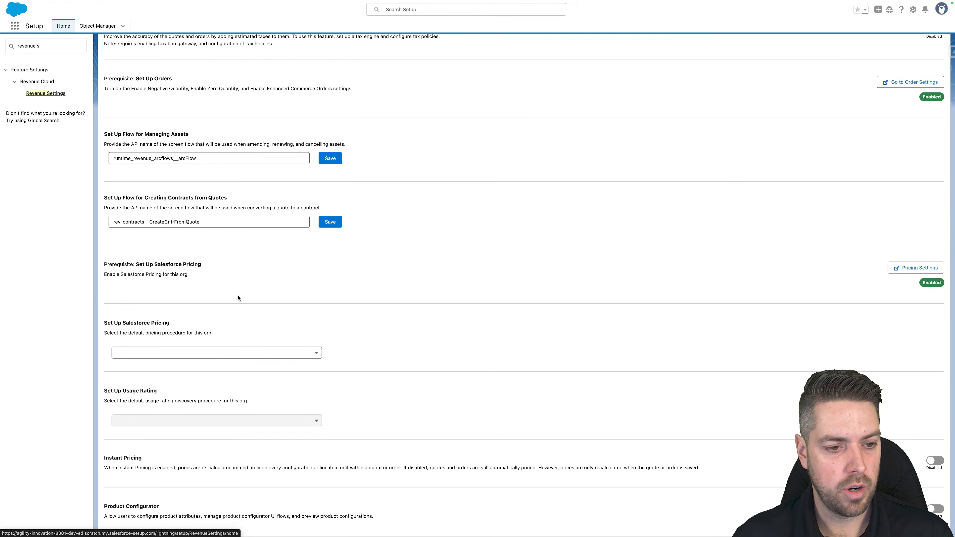
left_click(248, 353)
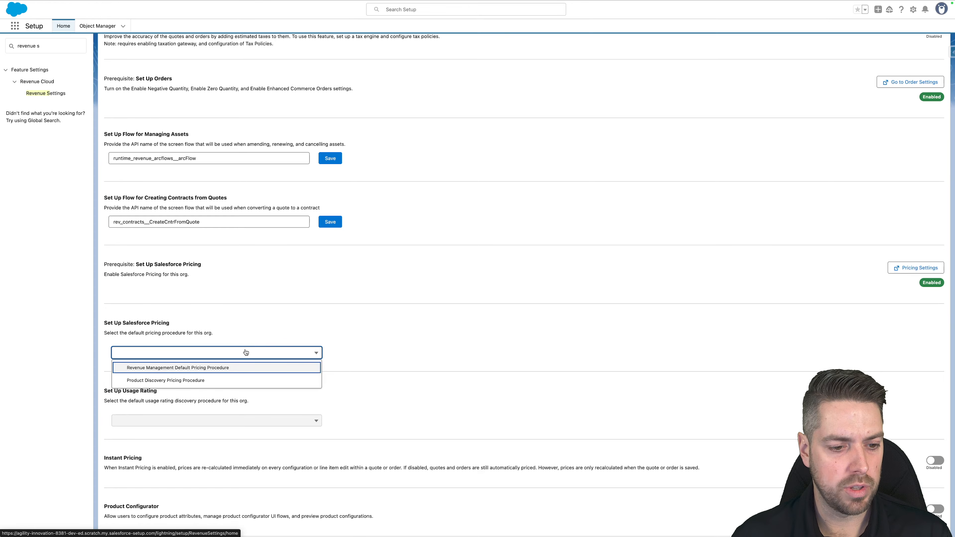
left_click(181, 370)
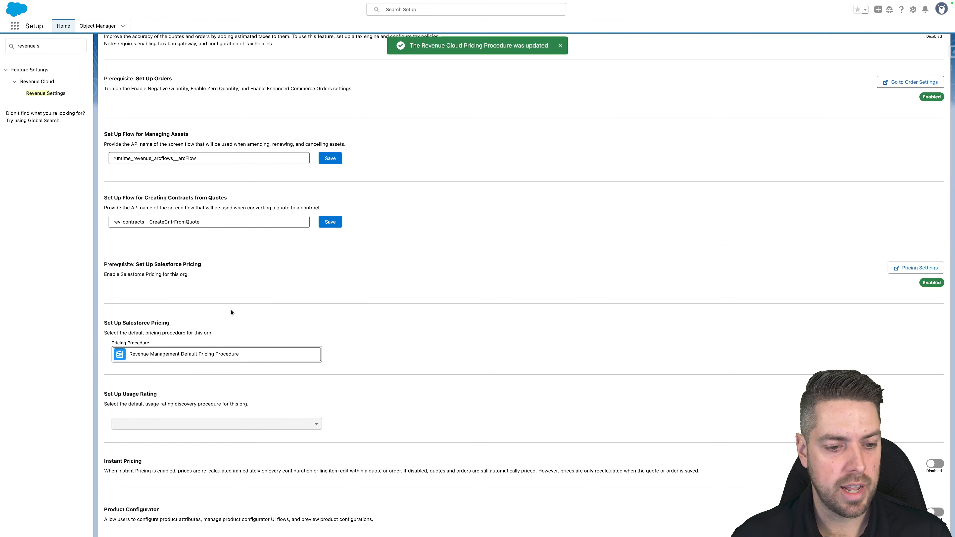
Review the remaining Revenue Settings features, from Instant Pricing to transaction processing, and dismiss the update notification
scroll(247, 334, "down", 7)
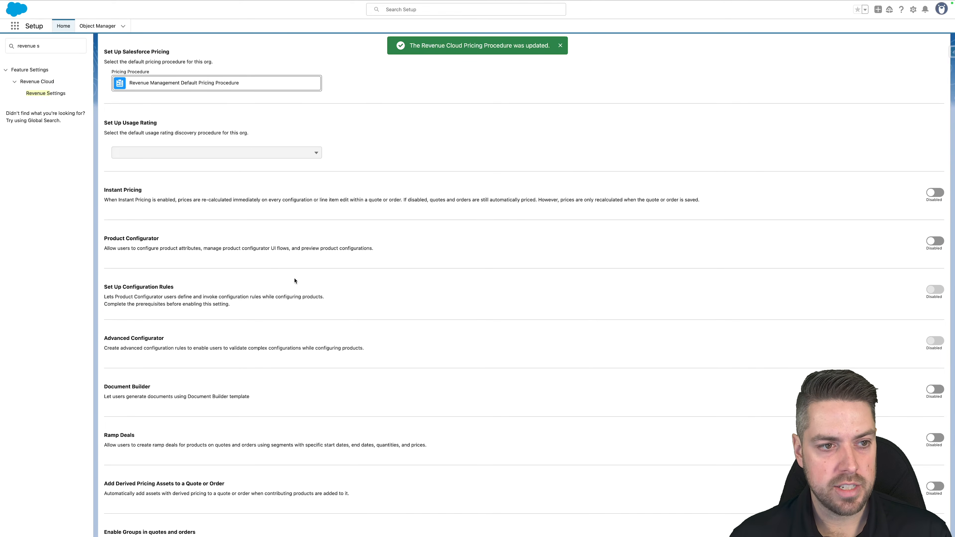
scroll(272, 360, "down", 3)
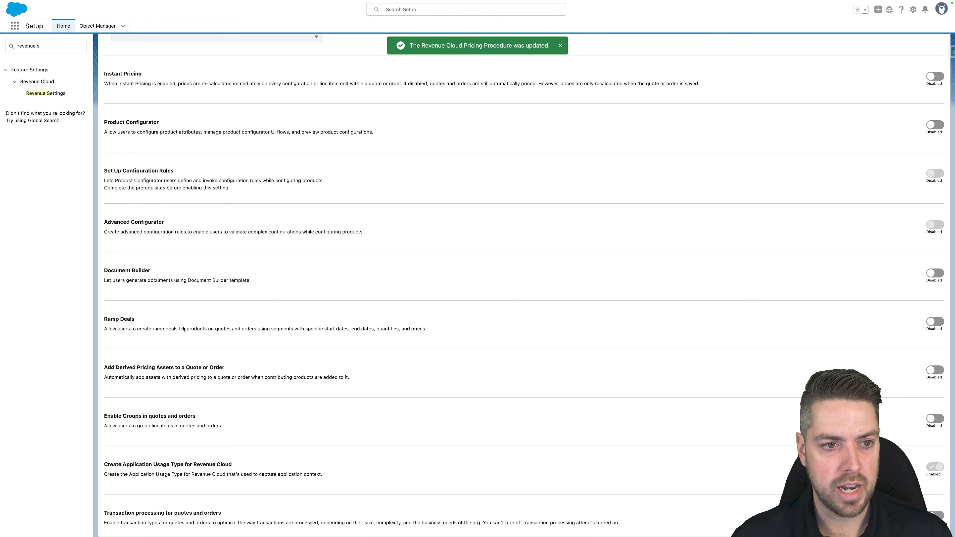
scroll(189, 311, "up", 1)
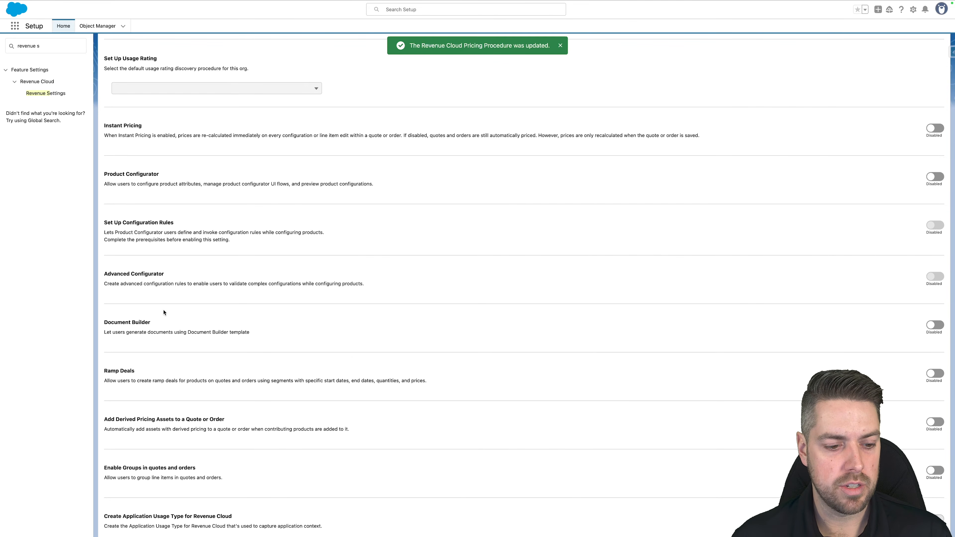
scroll(171, 337, "down", 1)
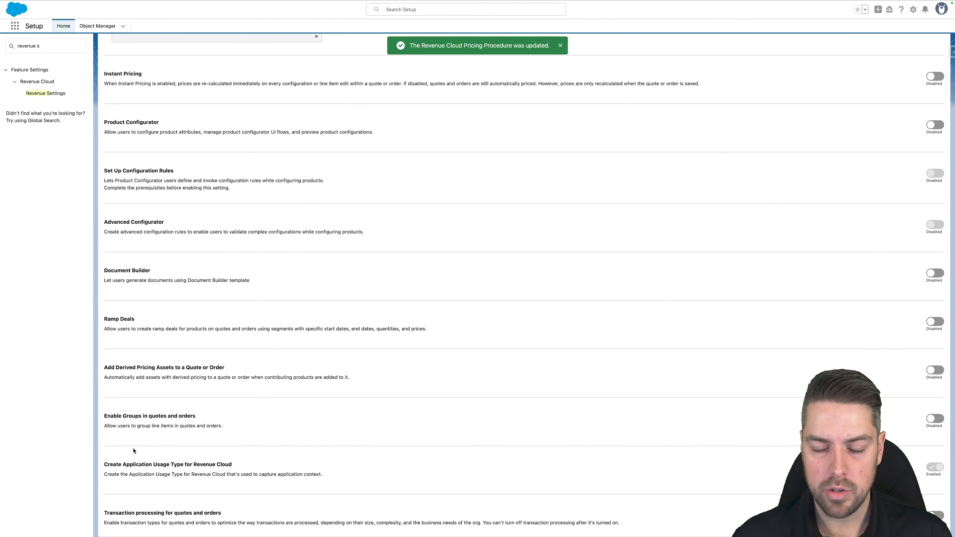
scroll(166, 338, "up", 8)
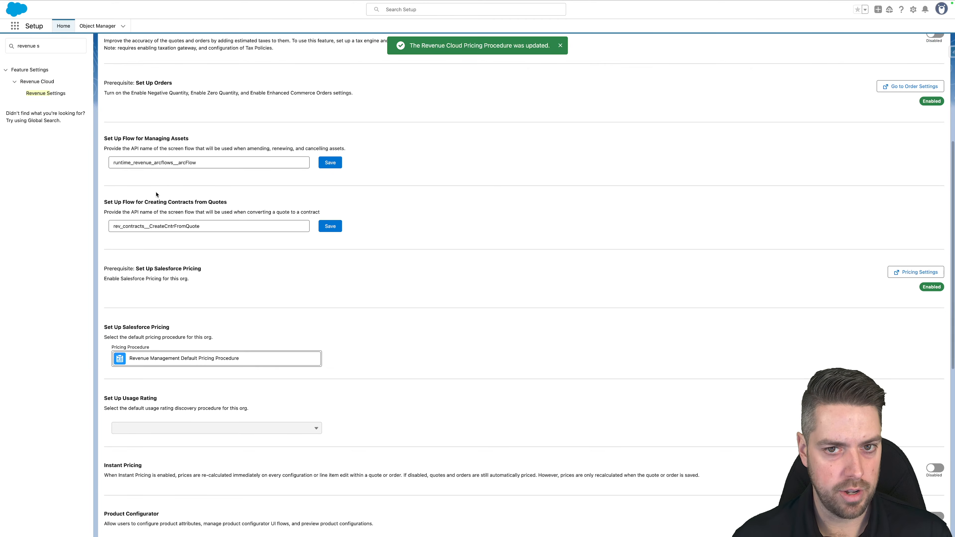
scroll(116, 120, "up", 6)
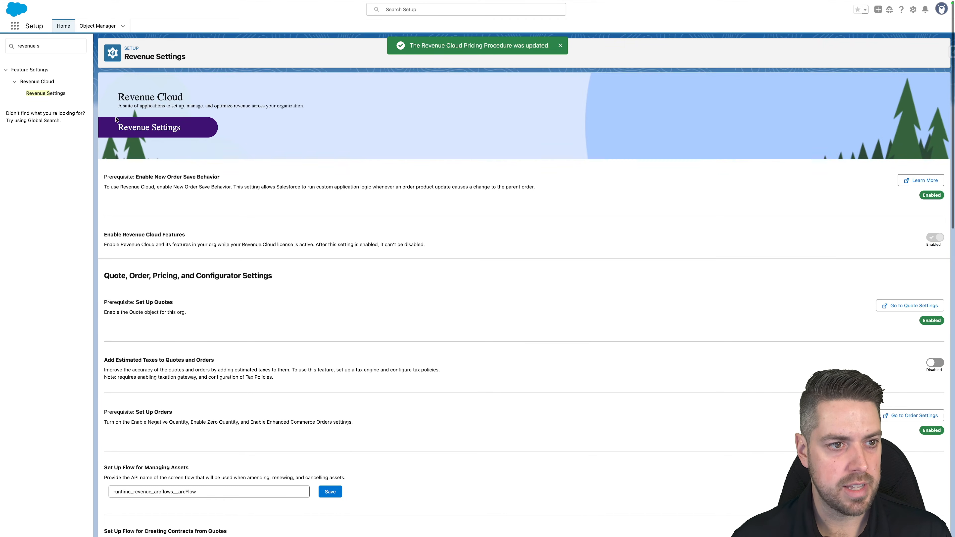
left_click(561, 46)
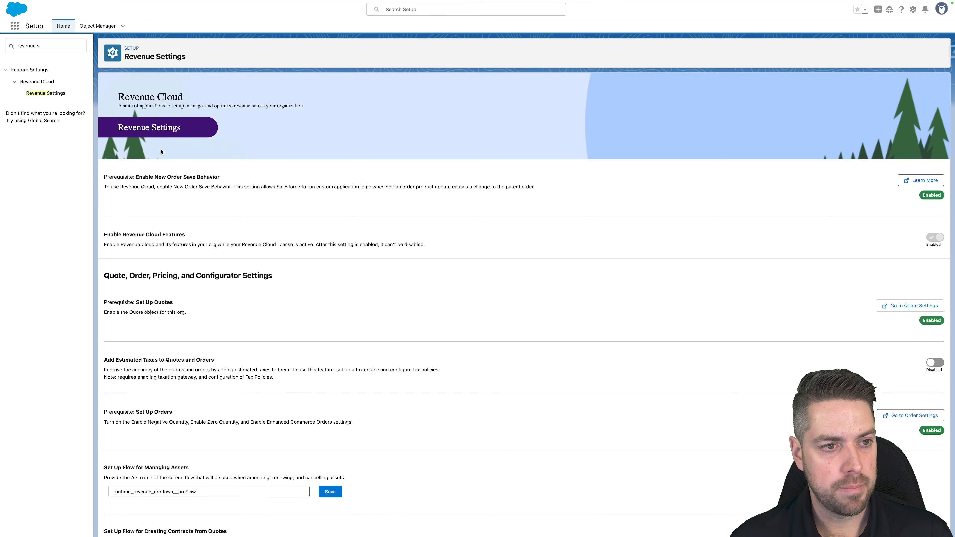
Find the Price Book Entry object in Object Manager and open its Price Book Entry Layout for editing
left_click(95, 27)
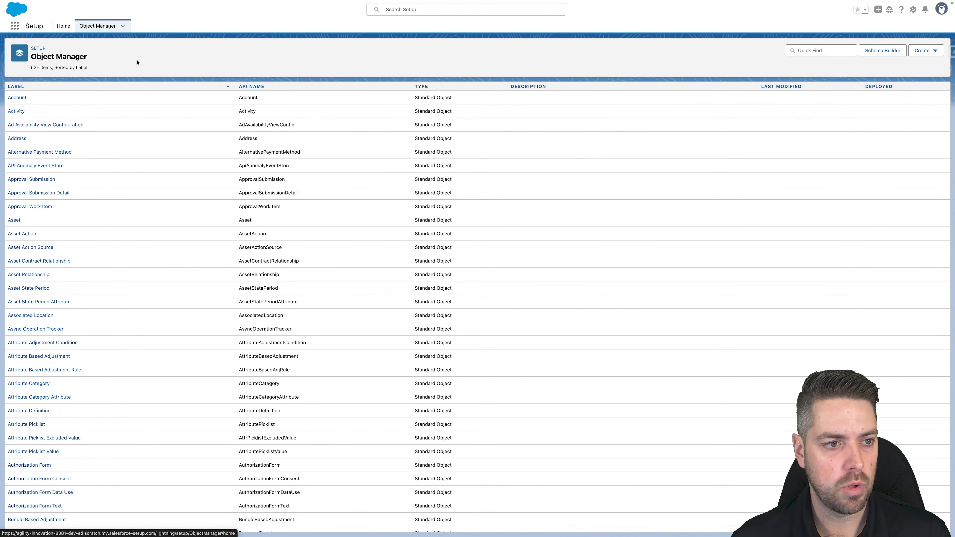
left_click(831, 50)
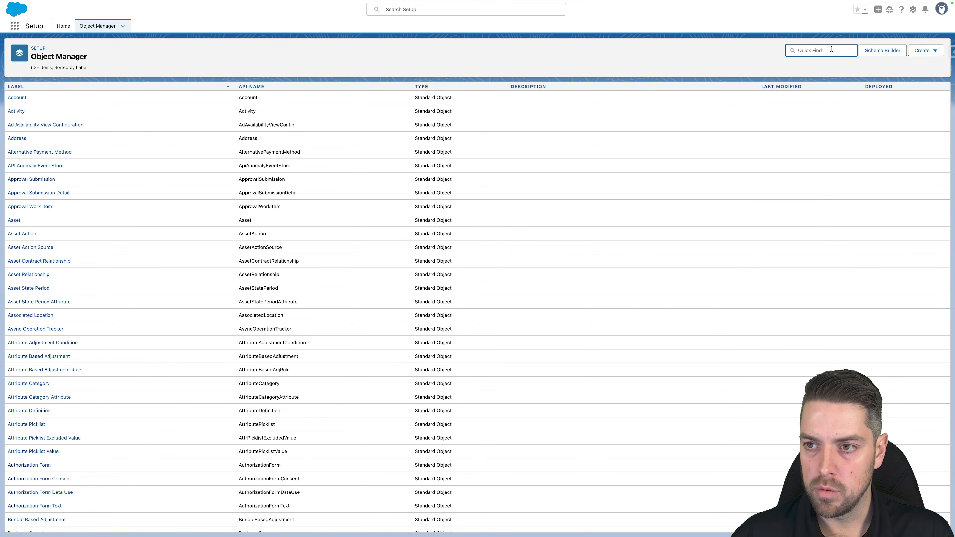
type("price bo")
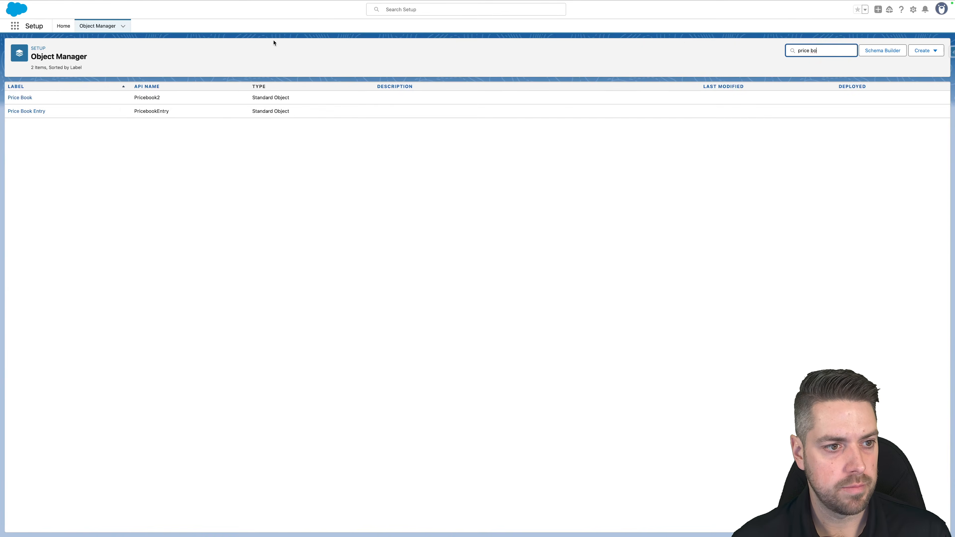
left_click(33, 112)
left_click(32, 114)
left_click(124, 117)
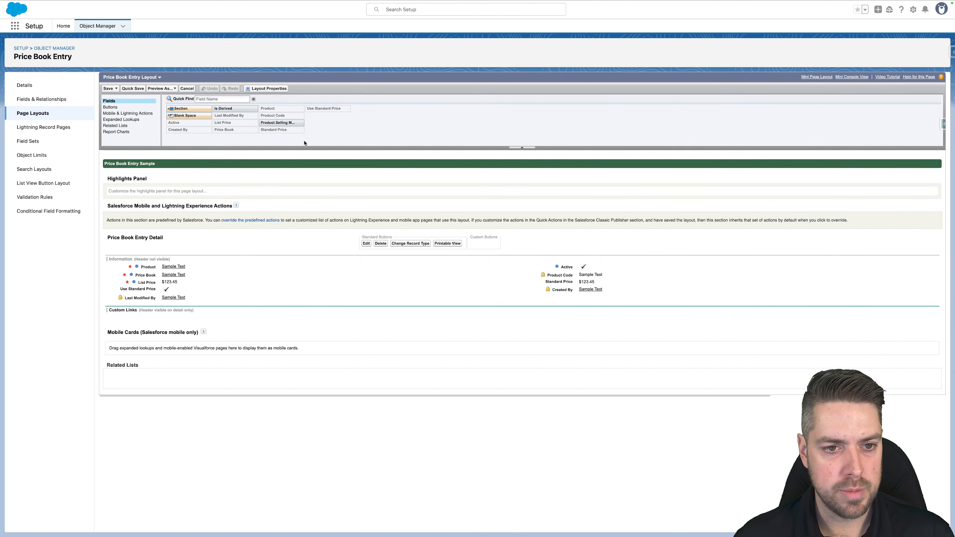
Add the Product Selling Model and Is Derived fields below Created By, make Product Selling Model required, and save the layout
left_click_drag(264, 121, 571, 298)
left_click_drag(223, 108, 586, 296)
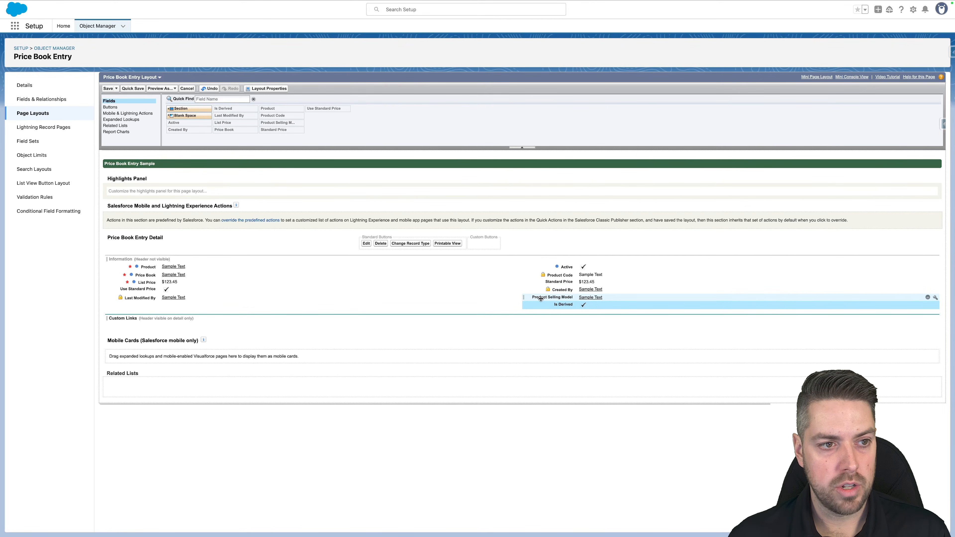
left_click(935, 297)
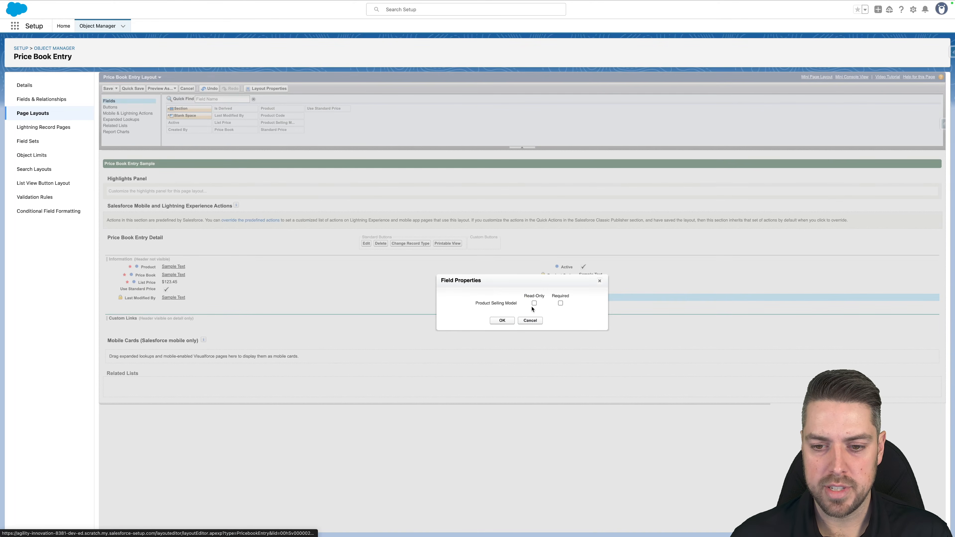
left_click(560, 303)
left_click(502, 321)
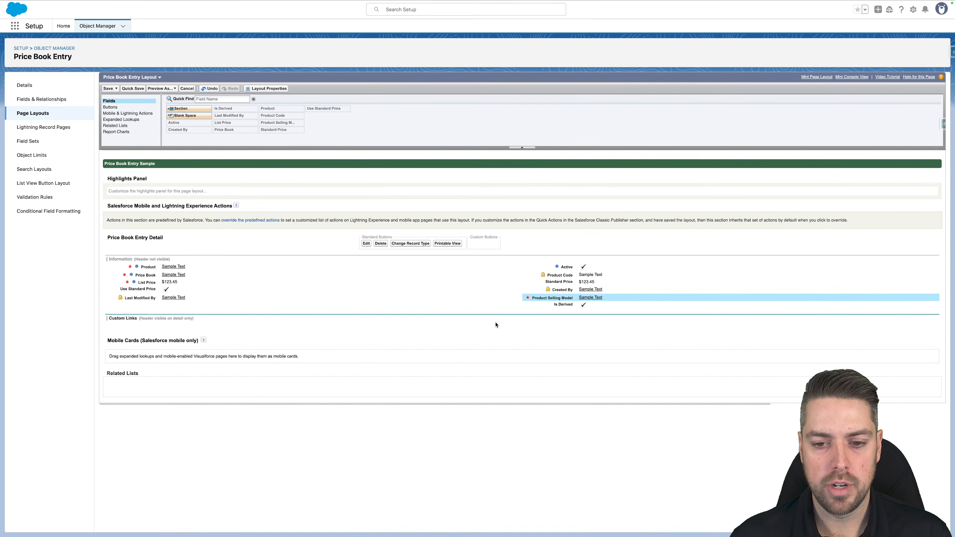
left_click(107, 89)
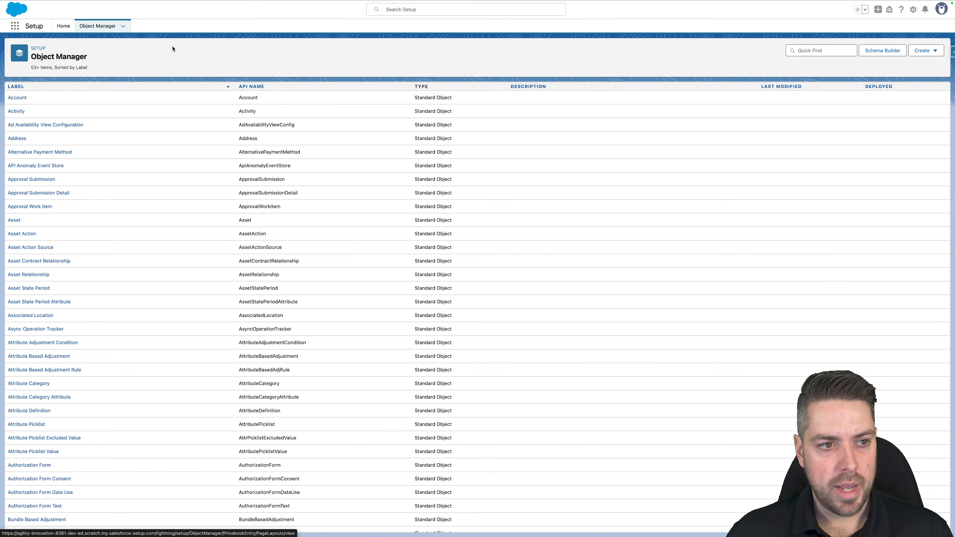
Find the Quote object in Object Manager and open its Quote Layout for editing
left_click(842, 50)
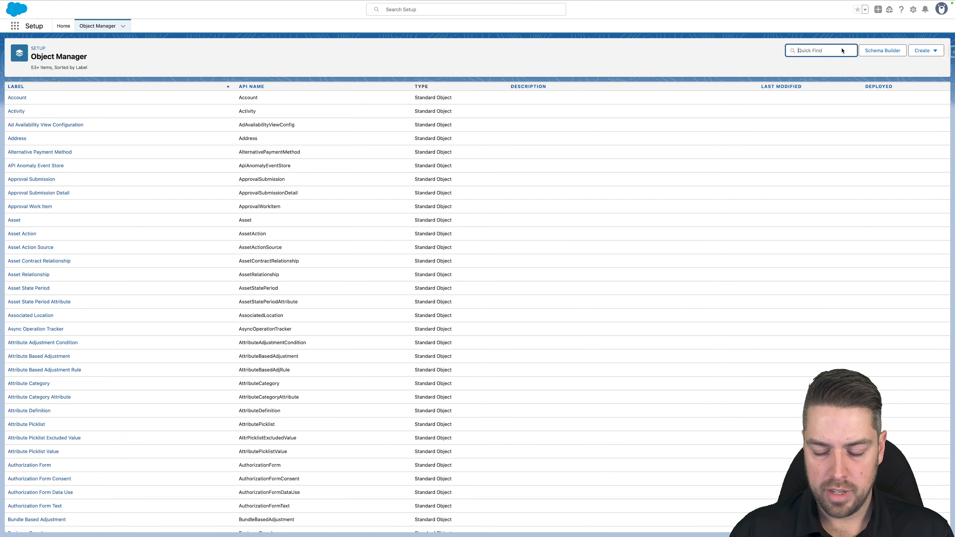
type("quote")
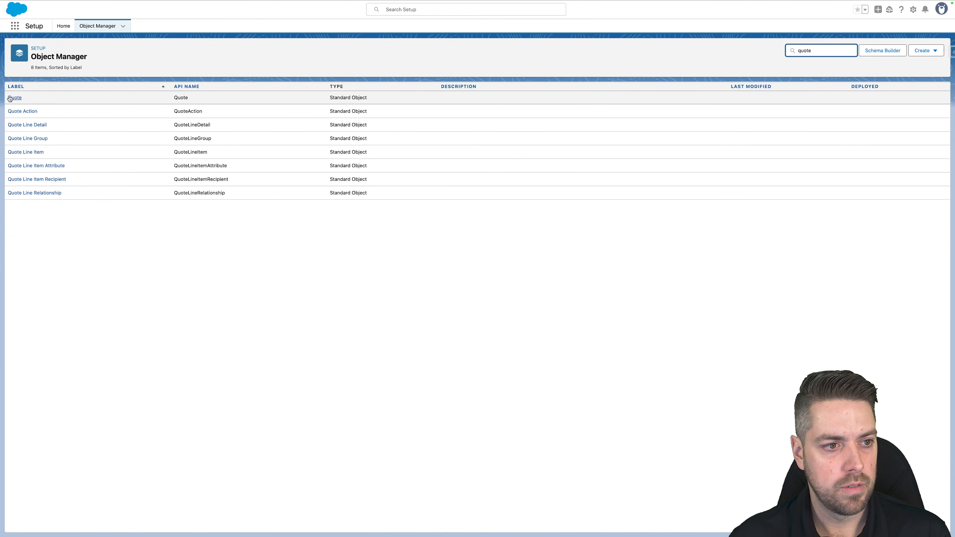
left_click(13, 98)
left_click(49, 112)
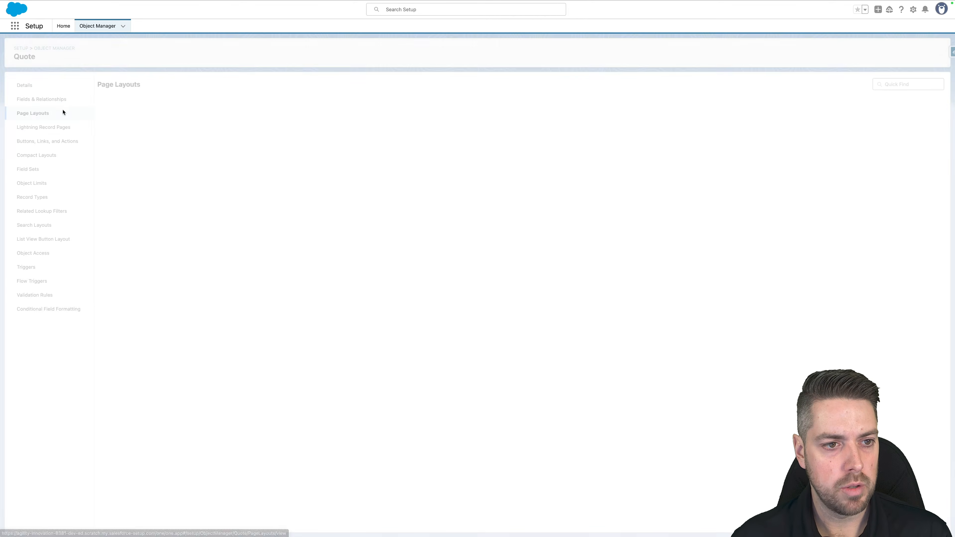
left_click(113, 116)
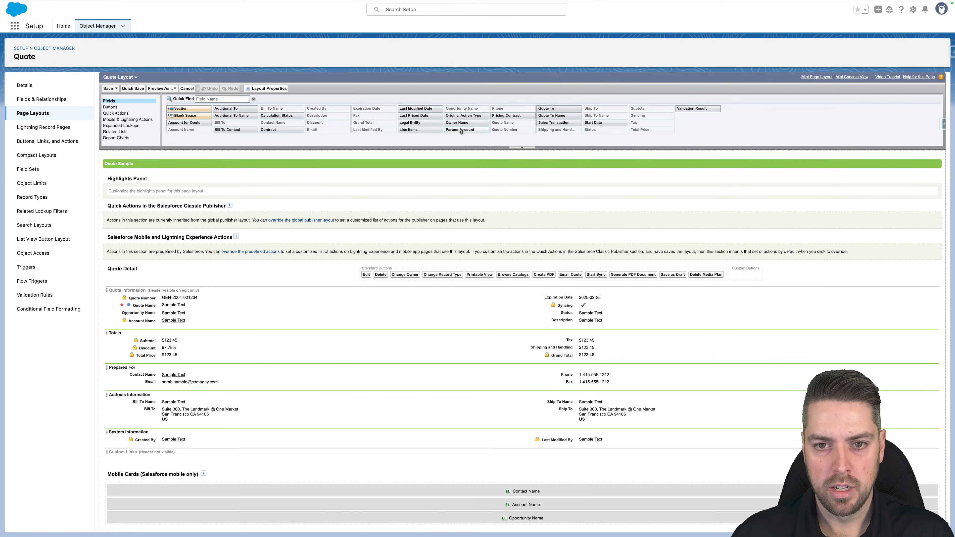
Add the Account for Quote field between Opportunity Name and Account Name in Quote Information and save the layout
left_click_drag(195, 124, 198, 320)
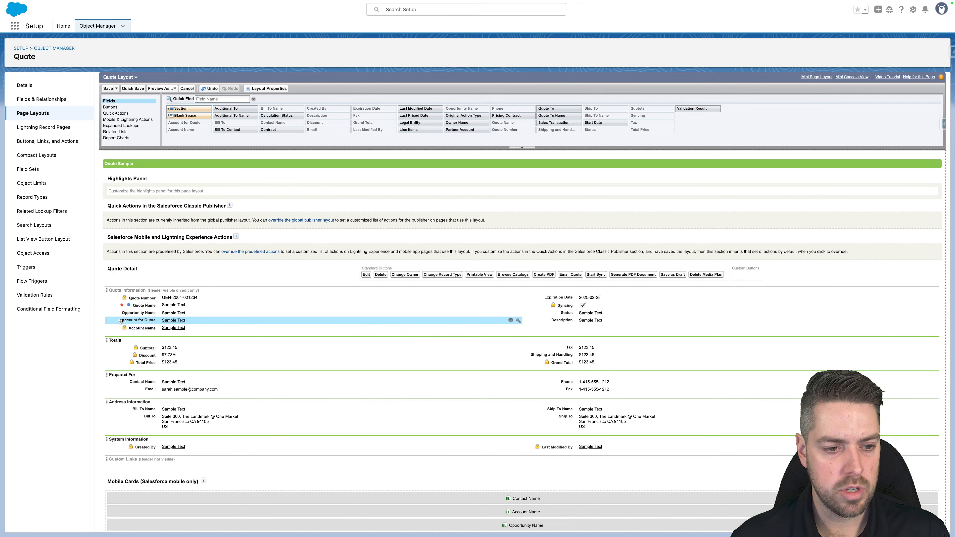
left_click(174, 320)
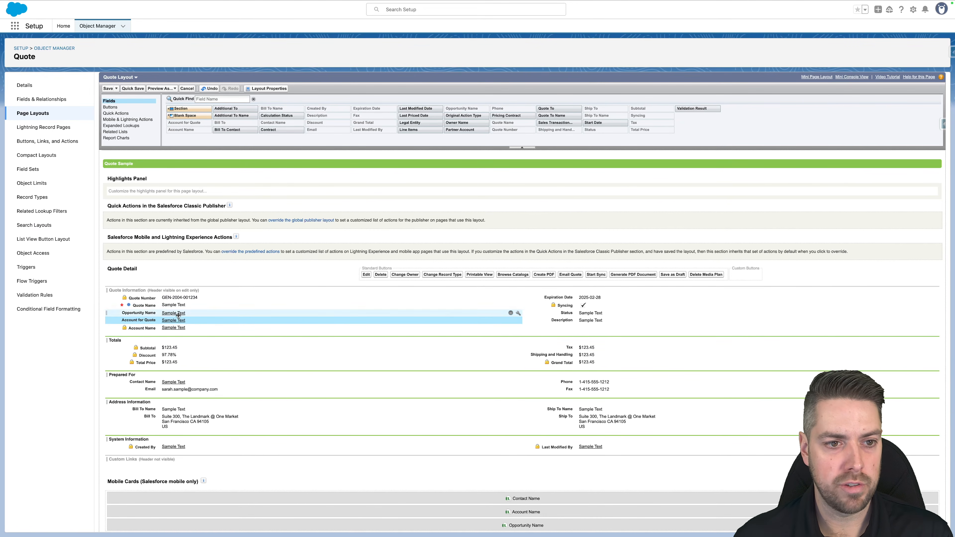
left_click(108, 89)
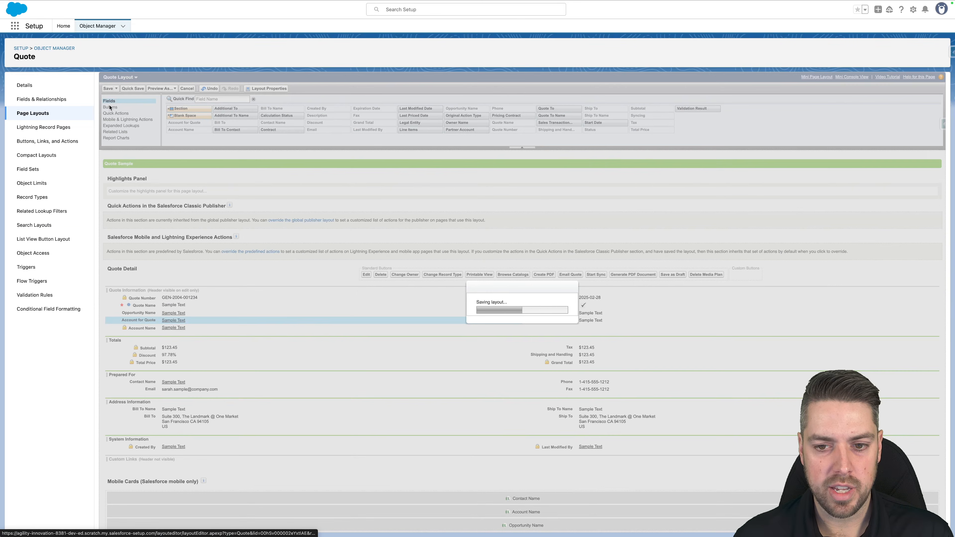
Find the Product object in Object Manager and open its Product Layout for editing
left_click(97, 26)
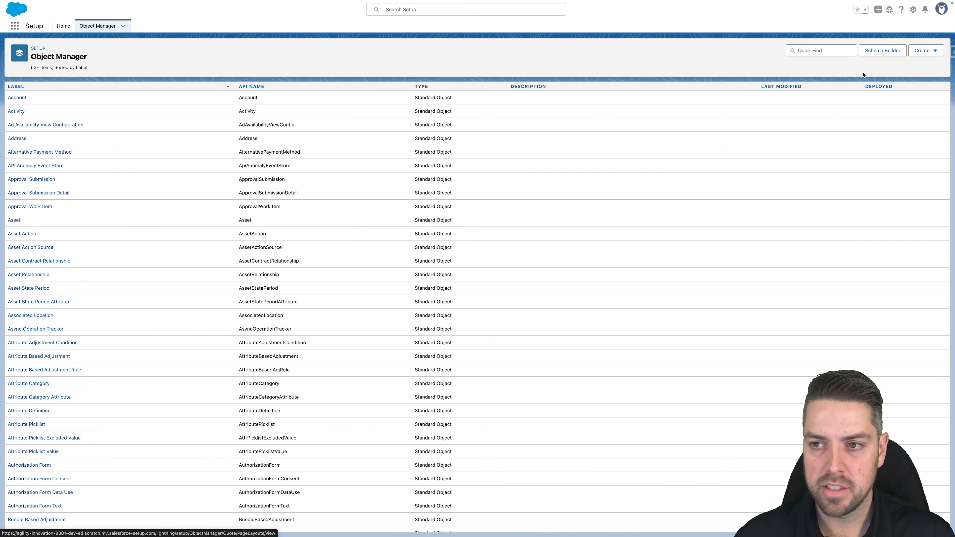
left_click(820, 51)
type("product")
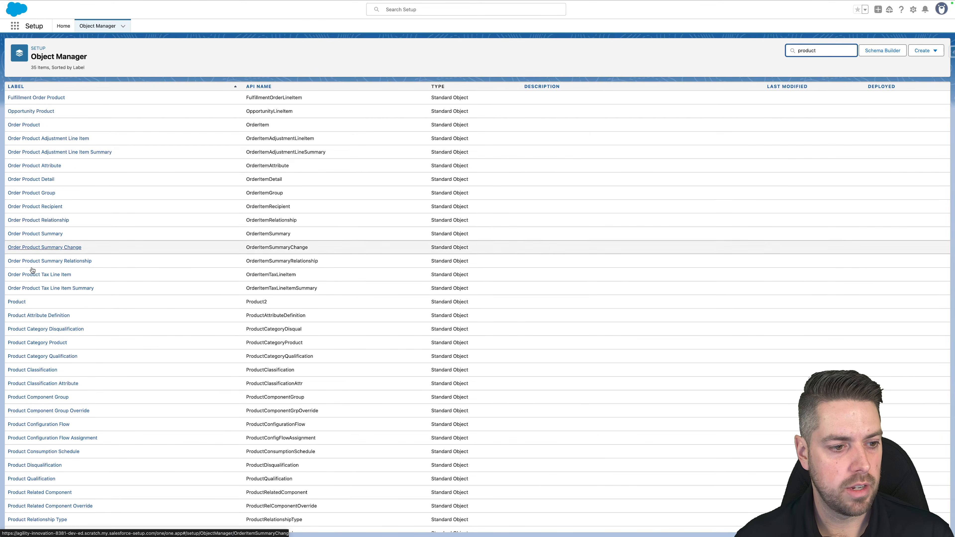
left_click(20, 304)
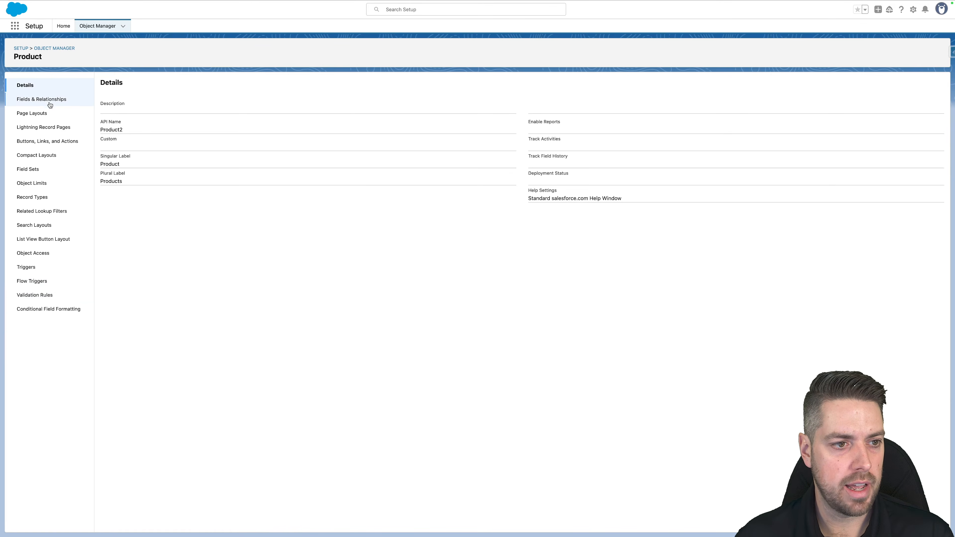
left_click(33, 114)
left_click(114, 116)
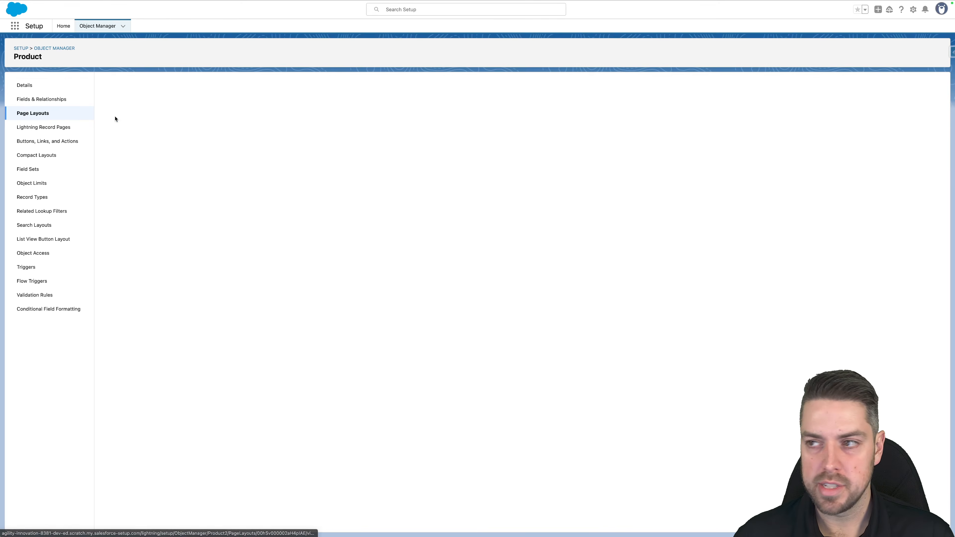
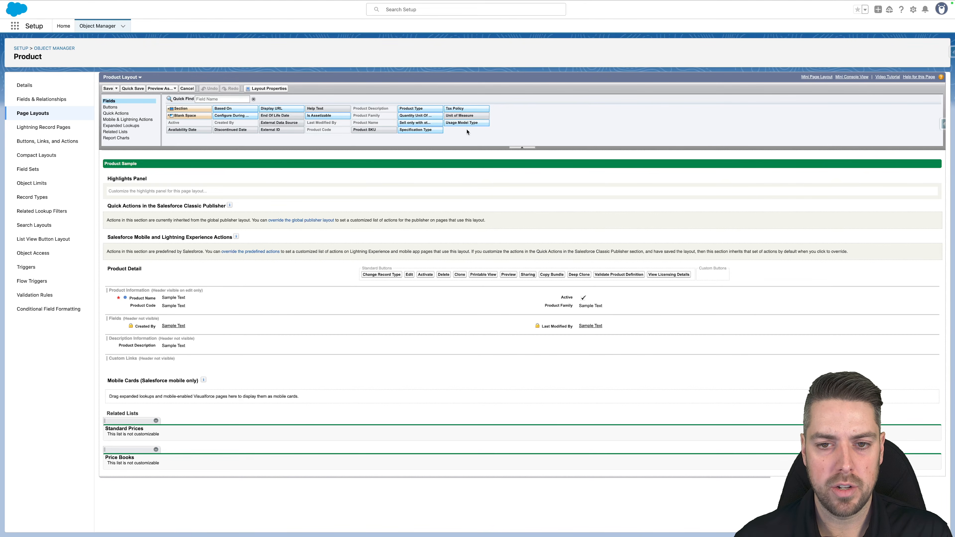
Add the ten selected fields, from Based On to Usage Model Type, below Product Family in the layout's Product Information section
left_click_drag(463, 122, 585, 288)
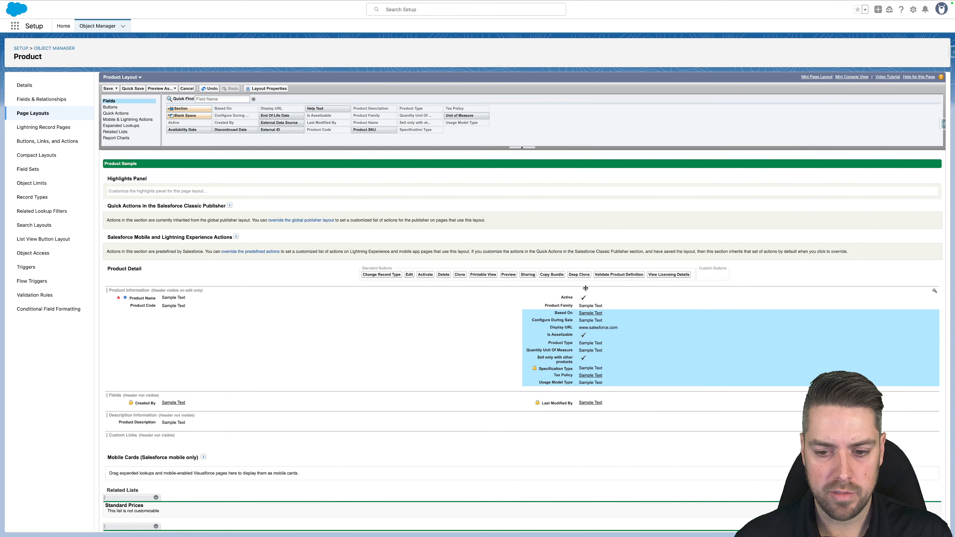
scroll(309, 295, "down", 1)
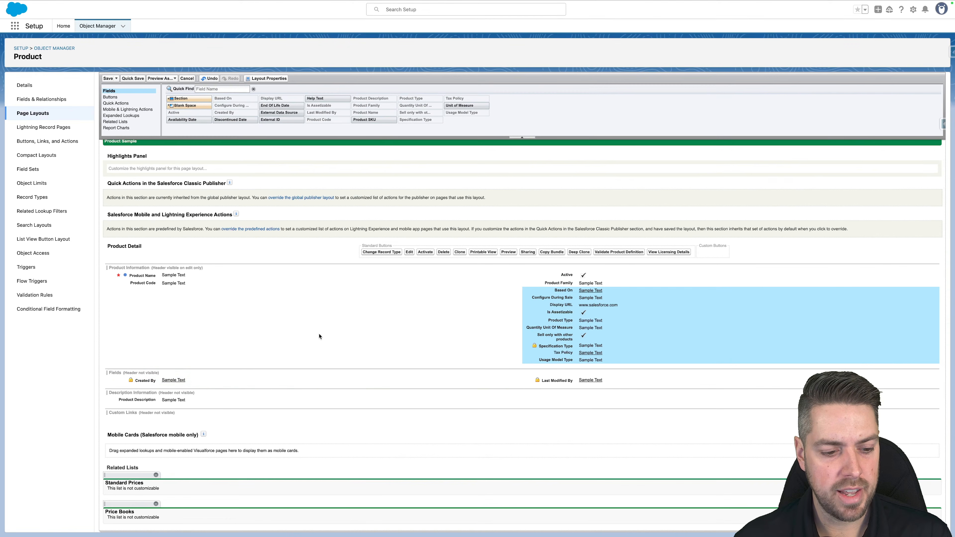
Add the Product Selling Model Option and Categories related lists above Standard Prices and save the Product Layout
left_click(131, 122)
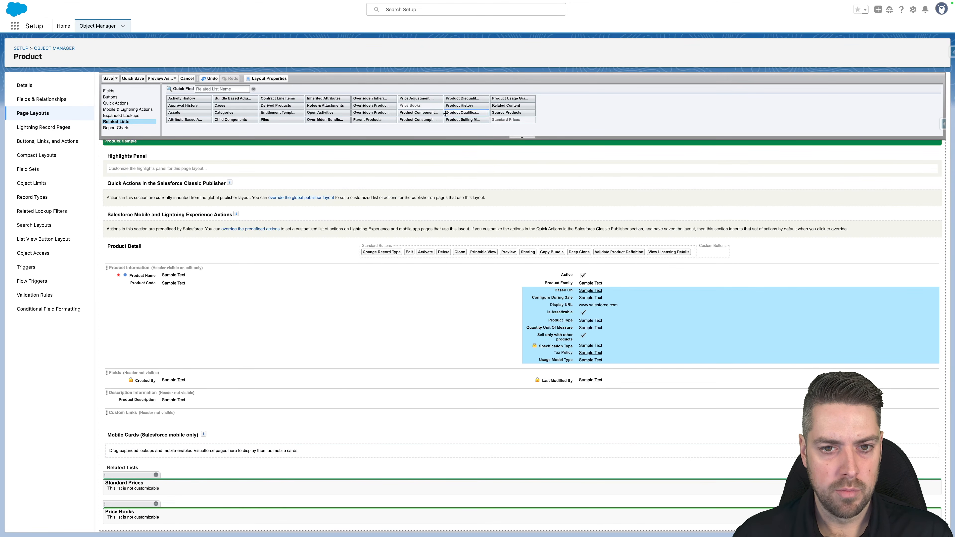
left_click_drag(473, 119, 192, 463)
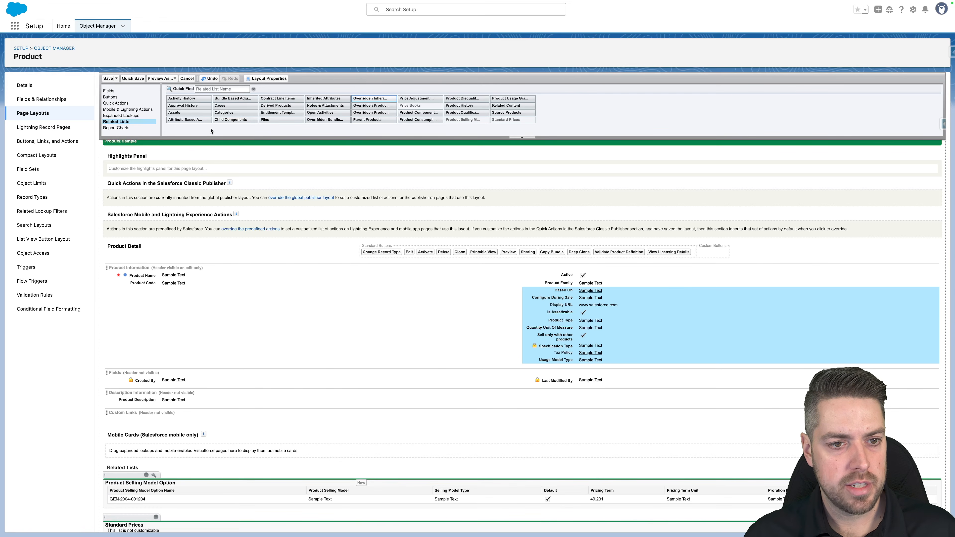
left_click_drag(224, 112, 200, 478)
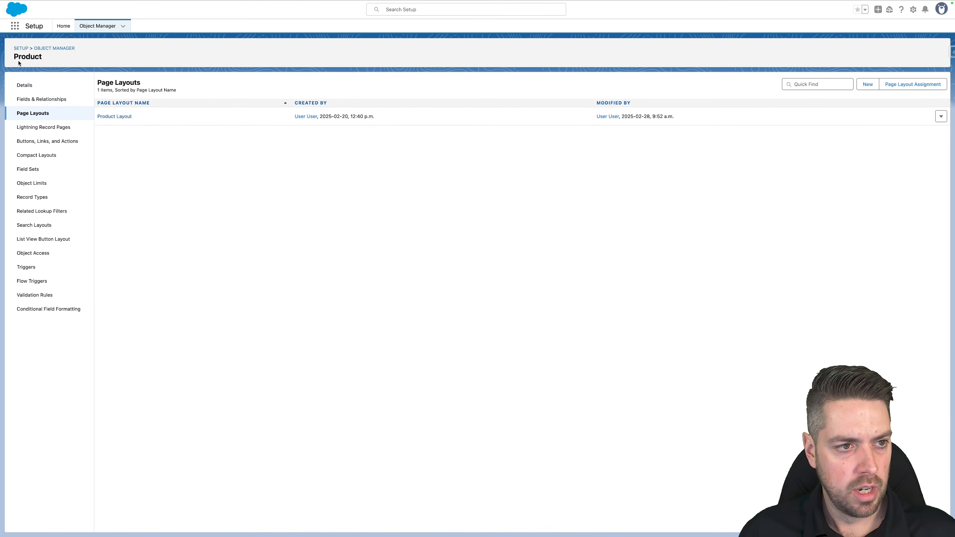
Switch to the Product Catalog Management app and open its Catalogs list
left_click(15, 27)
type("product")
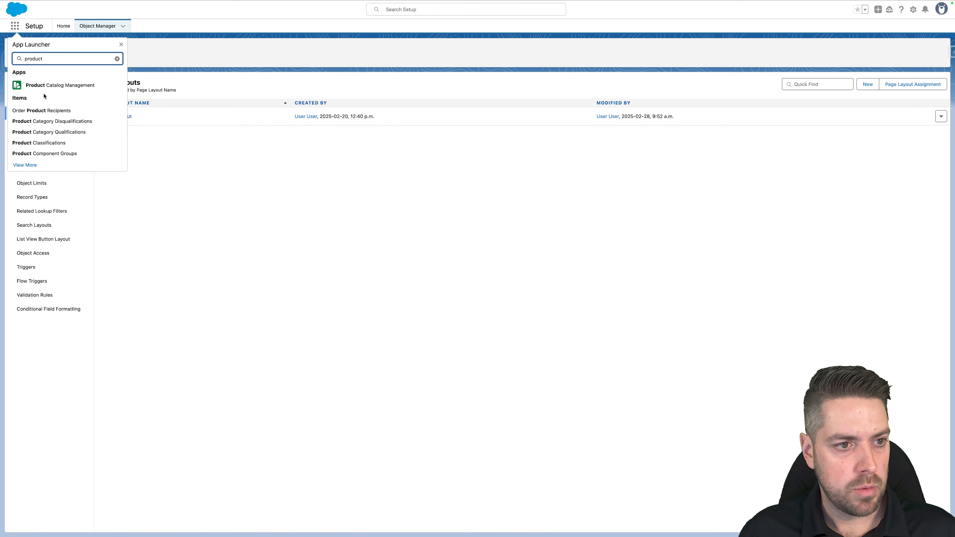
left_click(45, 85)
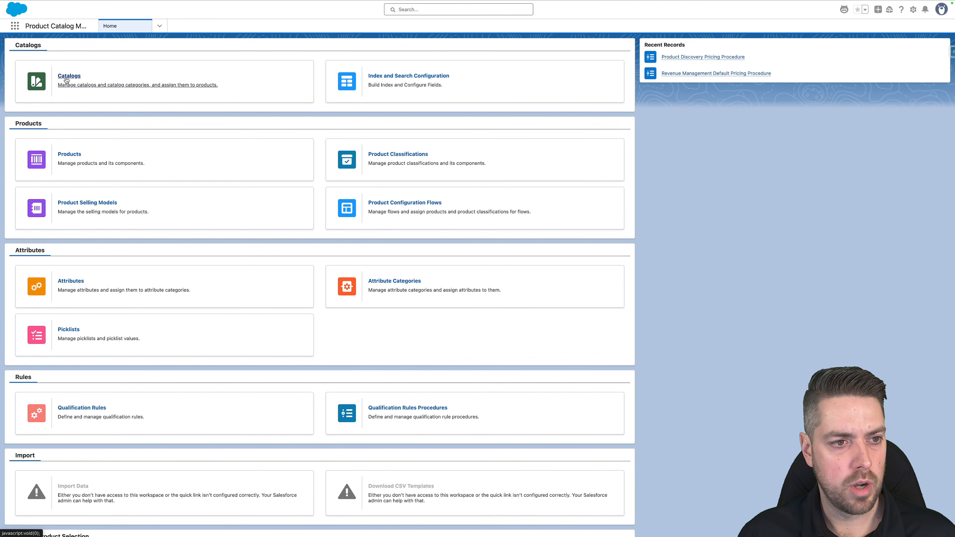
left_click(95, 88)
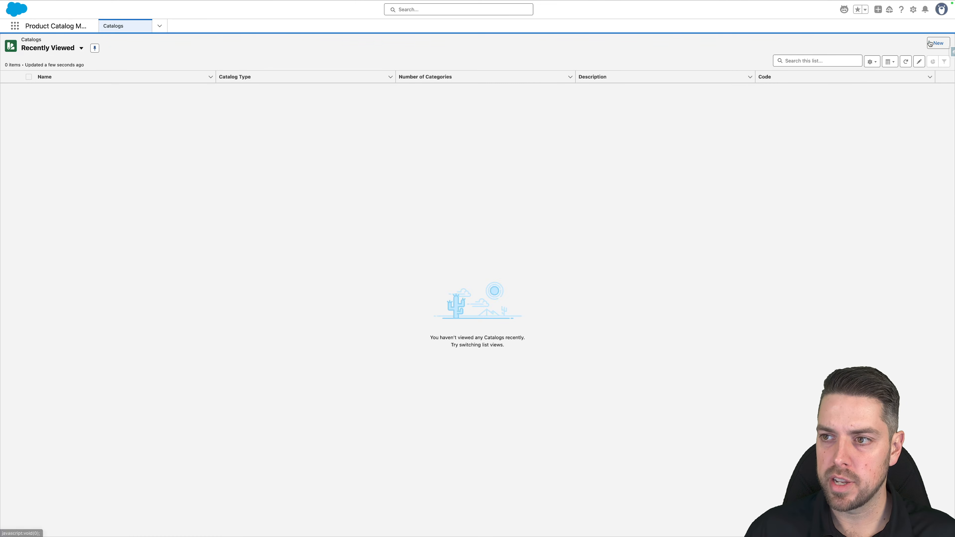
Create a catalog named Demo Catalog with the catalog type Sales
left_click(930, 44)
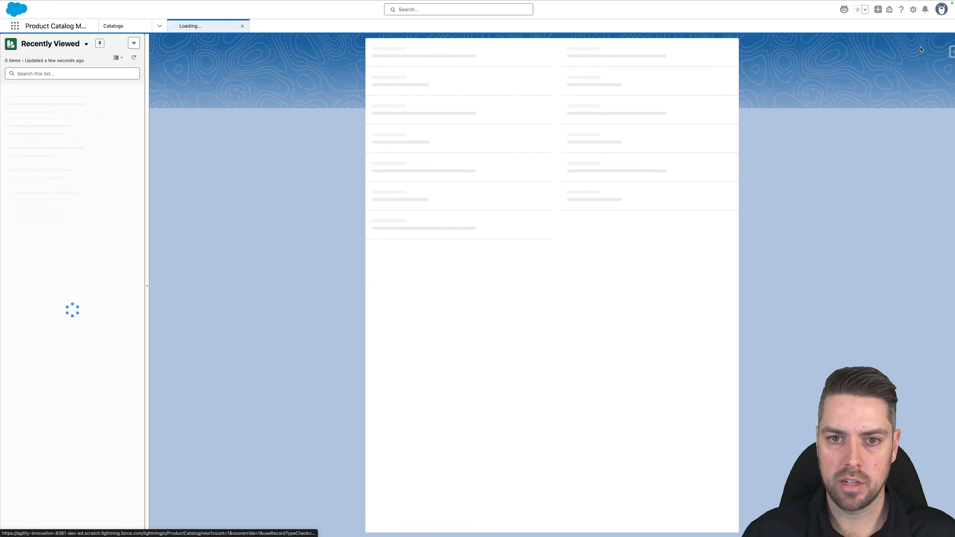
type("Demo Catalog")
key("Tab")
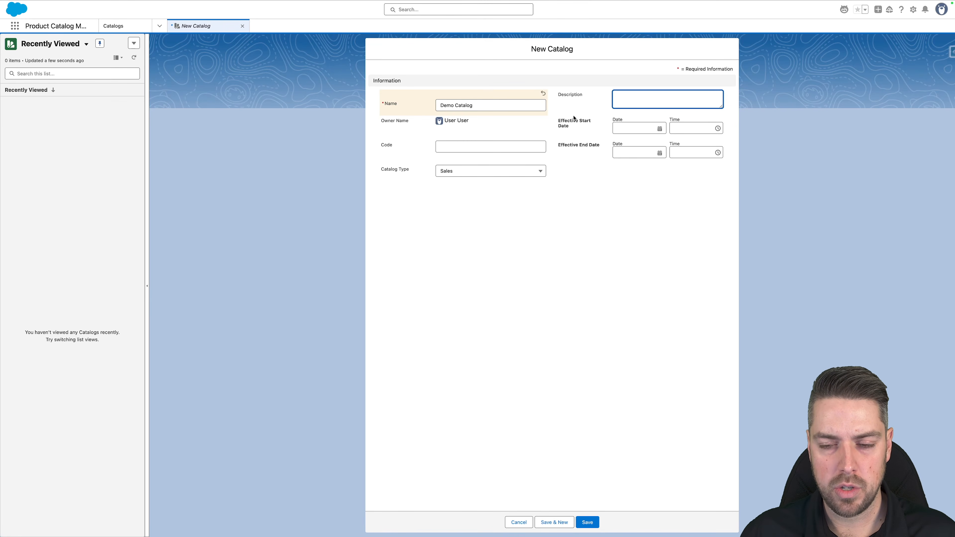
left_click(579, 526)
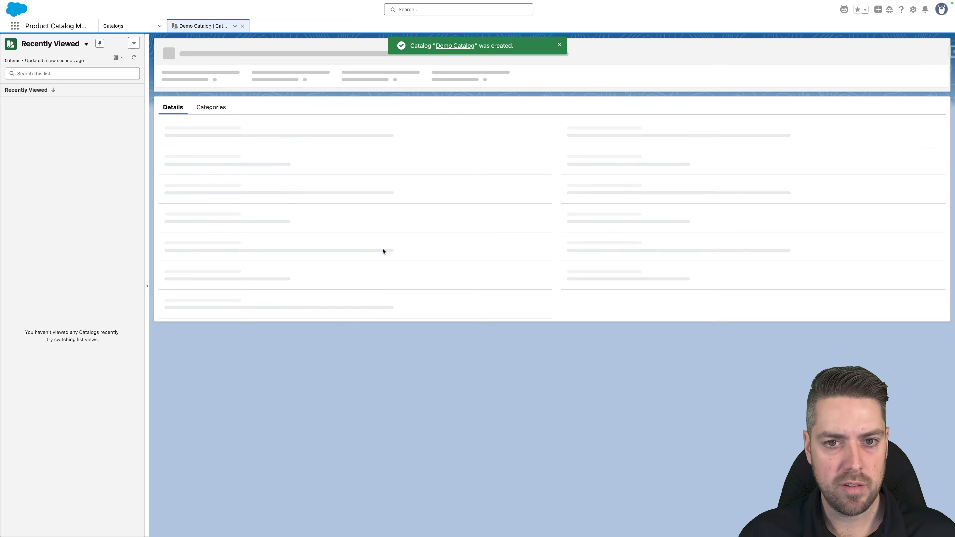
Create a category named Demo Category in Demo Catalog with sort order 10
left_click(203, 94)
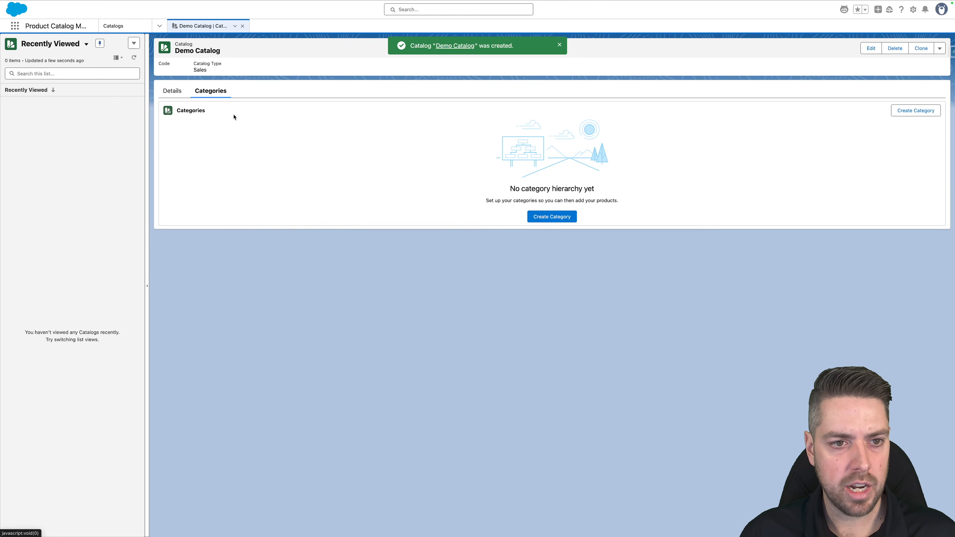
left_click(547, 217)
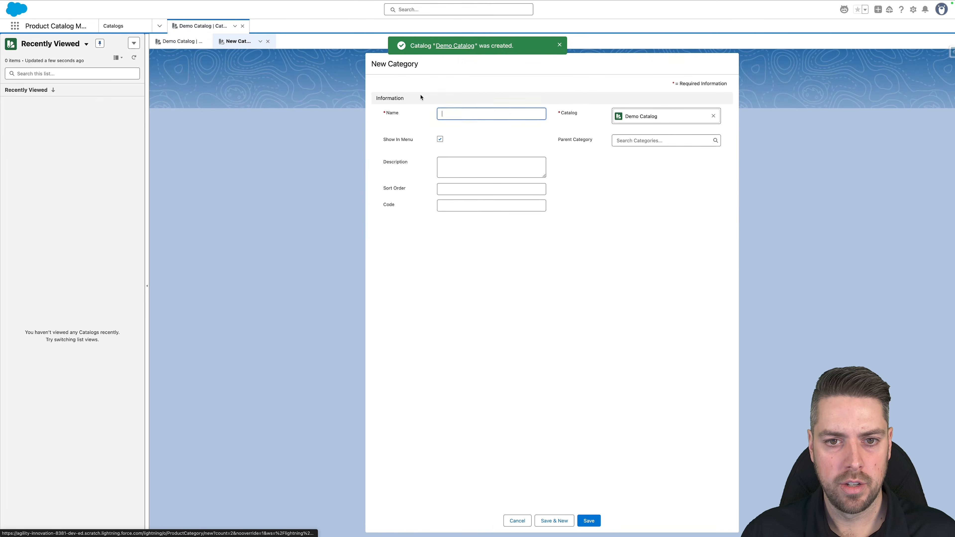
type("Demo Category")
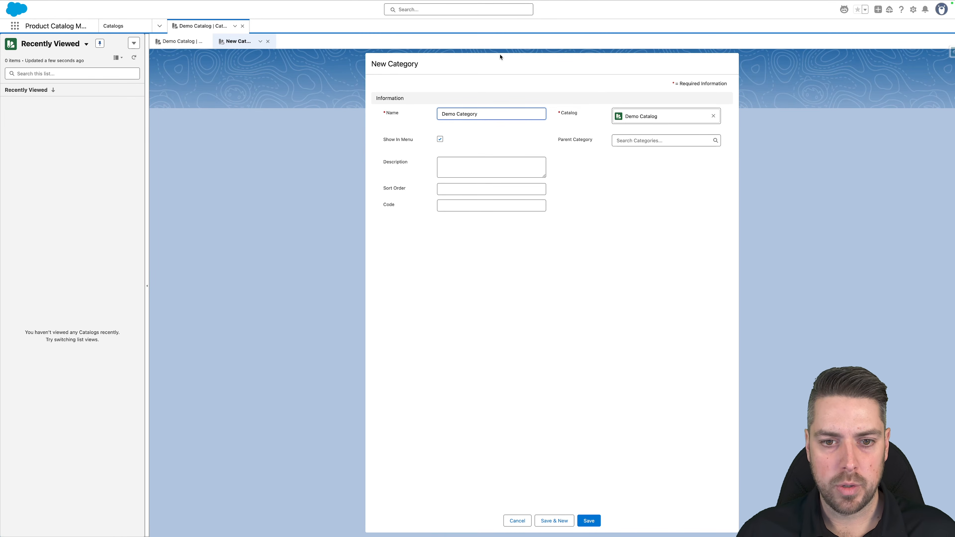
left_click(479, 193)
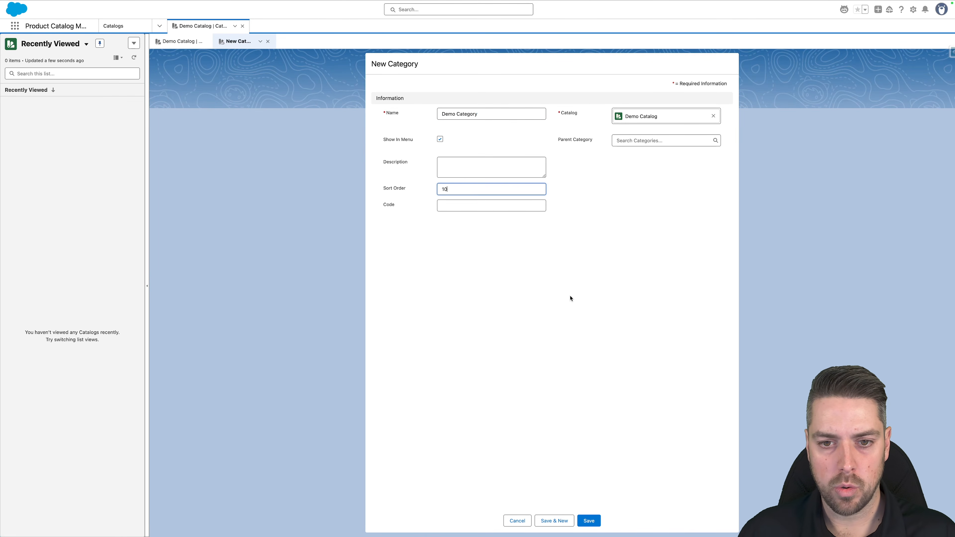
left_click(589, 520)
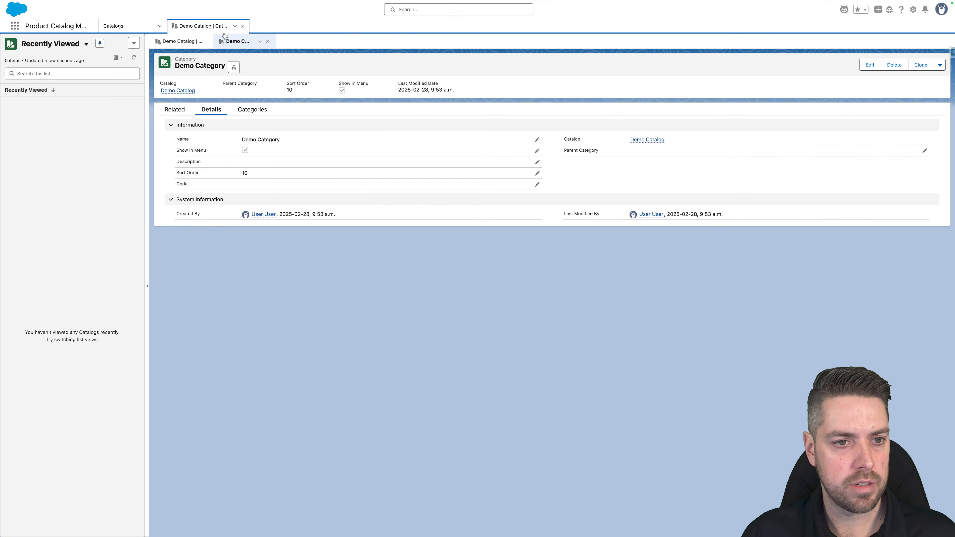
Find and open the Product Selling Models list
left_click(14, 26)
type("product selling")
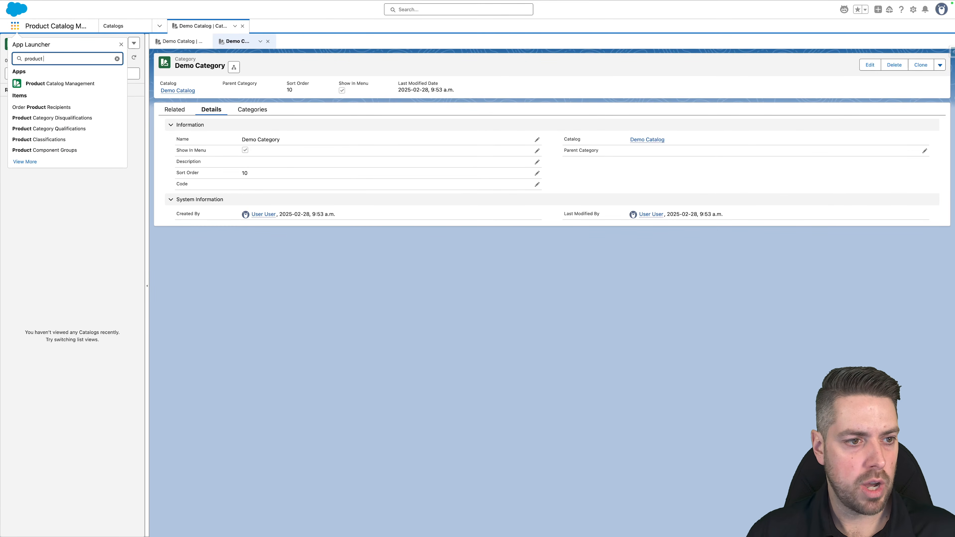
left_click(41, 102)
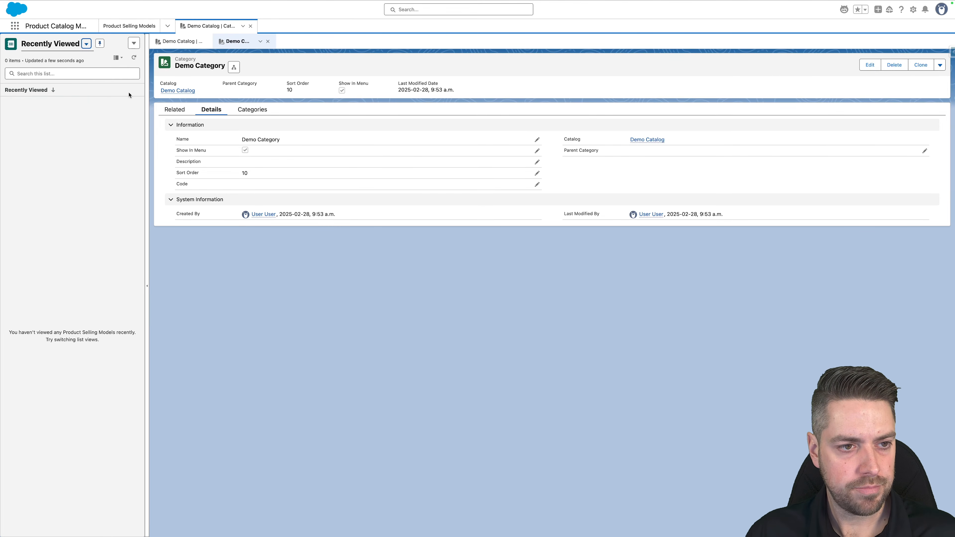
Create a product selling model named One-Time with the type One Time and the status Active
left_click(132, 44)
left_click(123, 58)
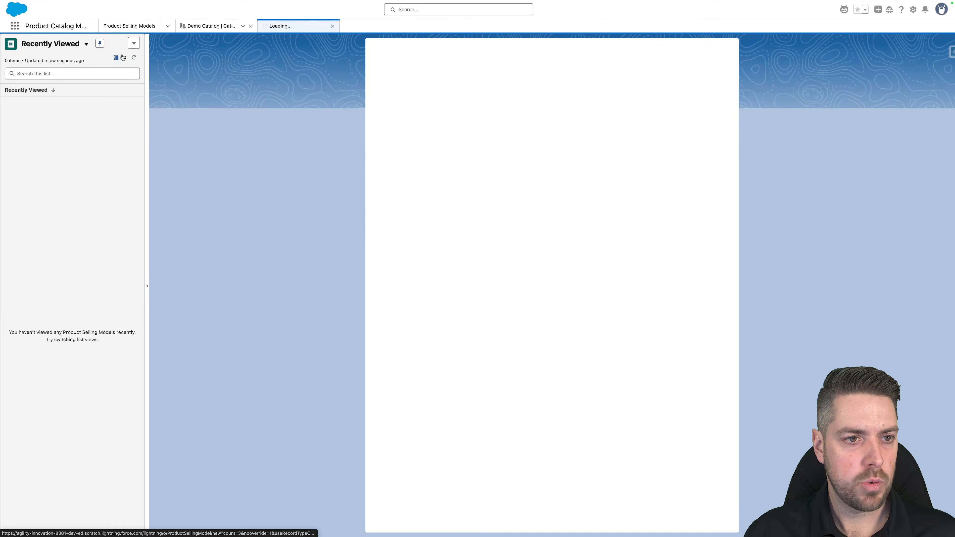
type("One-Time")
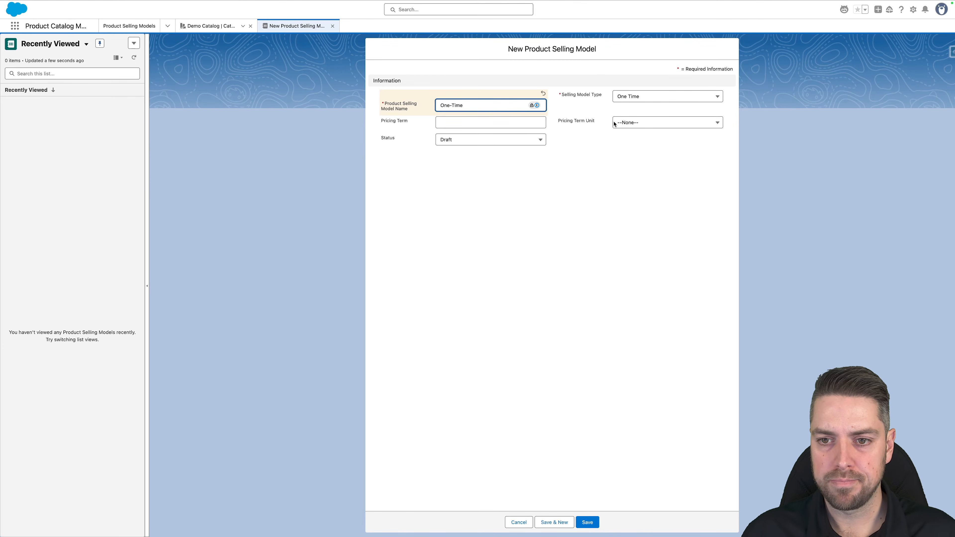
left_click(509, 122)
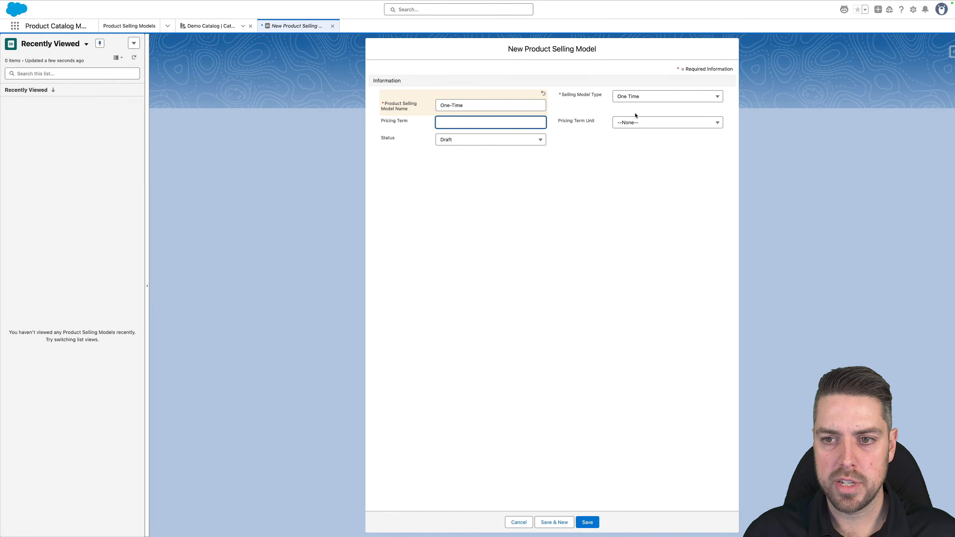
left_click(490, 140)
left_click(474, 187)
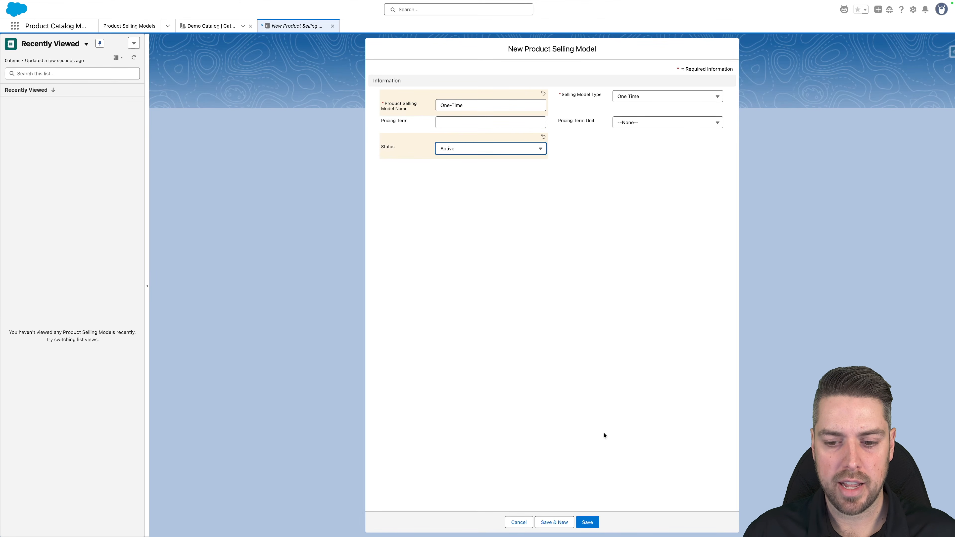
left_click(580, 526)
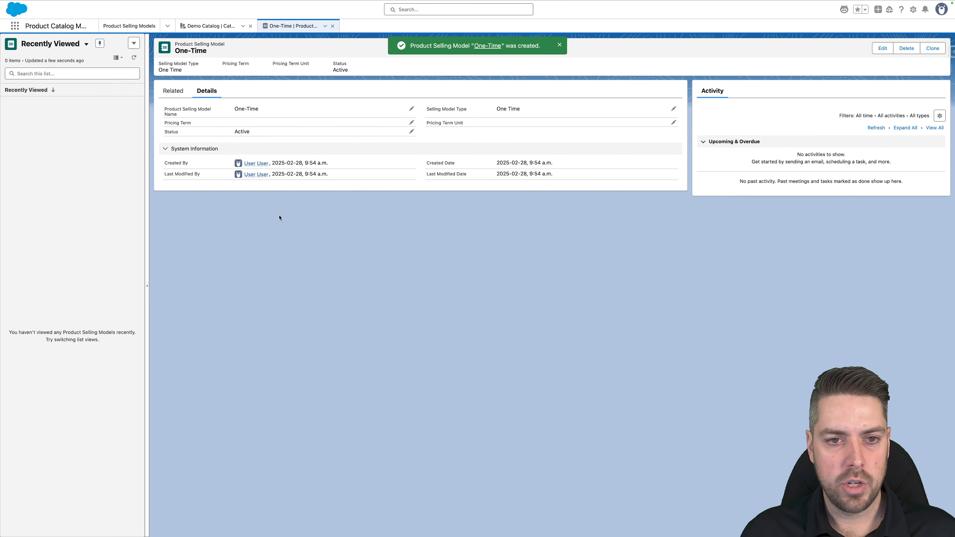
Start a second product selling model named Term Based Monthly with the selling model type Term-Defined
left_click(134, 43)
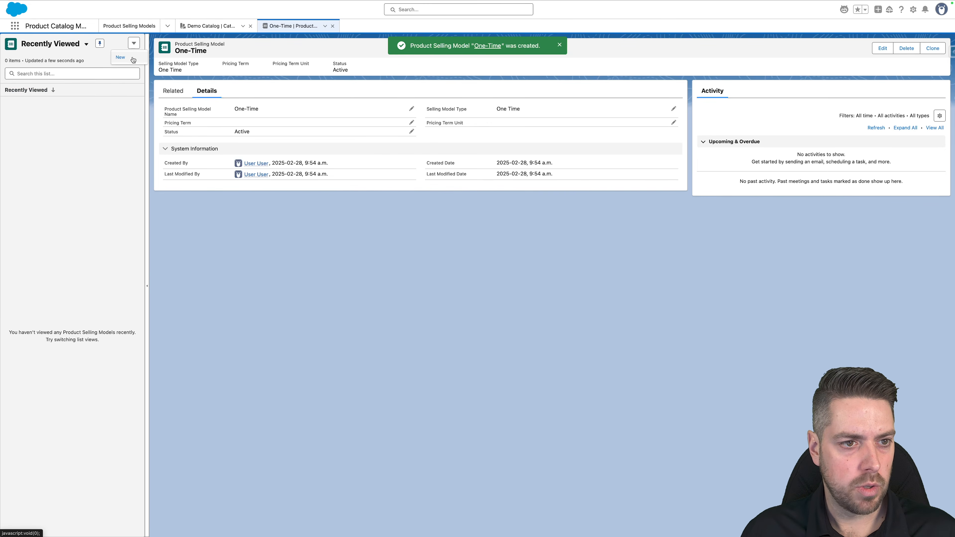
left_click(134, 57)
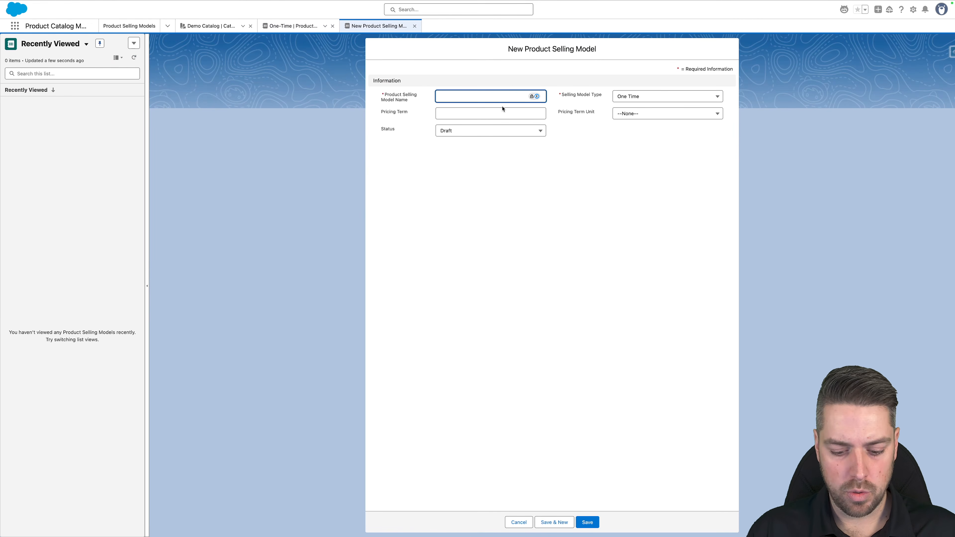
type("Term Based Monthly")
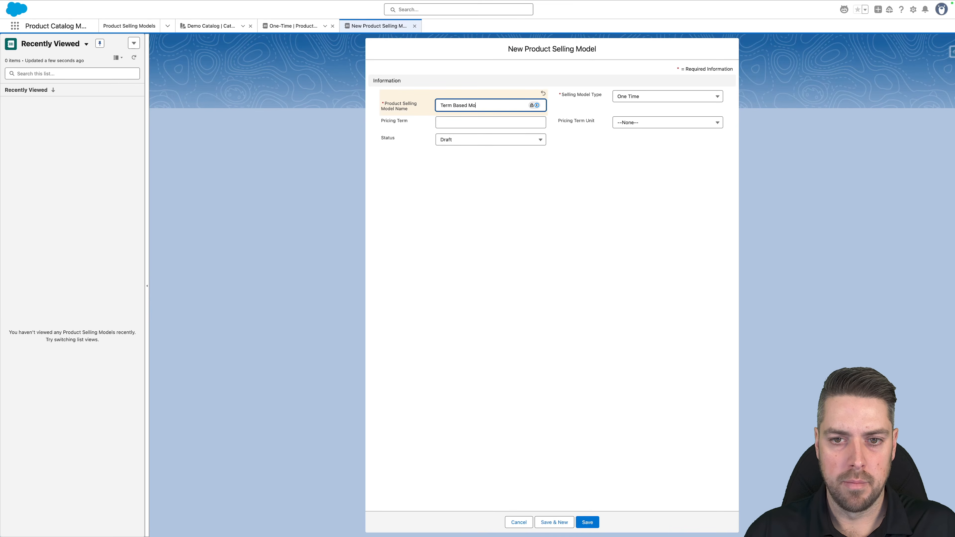
left_click(639, 97)
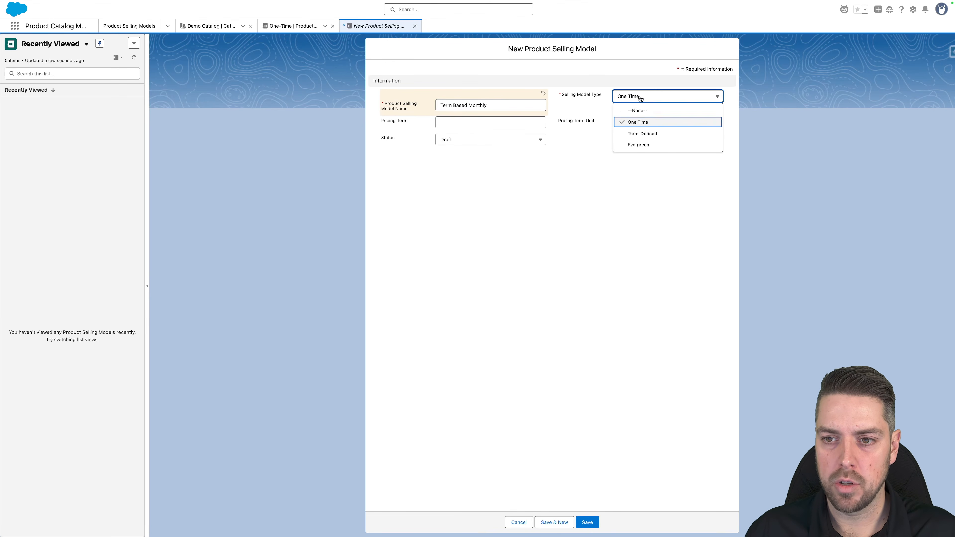
left_click(646, 134)
Give Term Based Monthly a pricing term of 1 with the unit Months, set its status to Active and save it
left_click(446, 124)
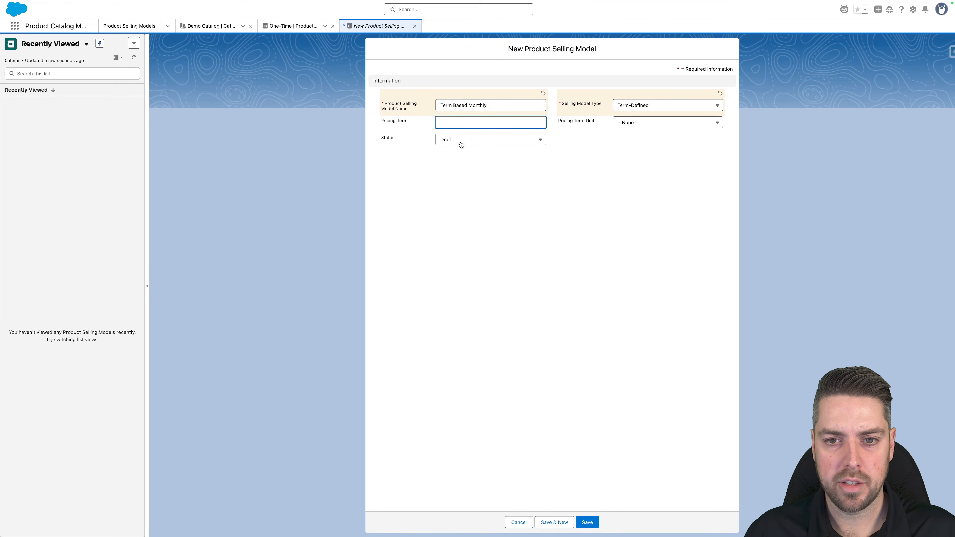
type("1")
left_click(645, 124)
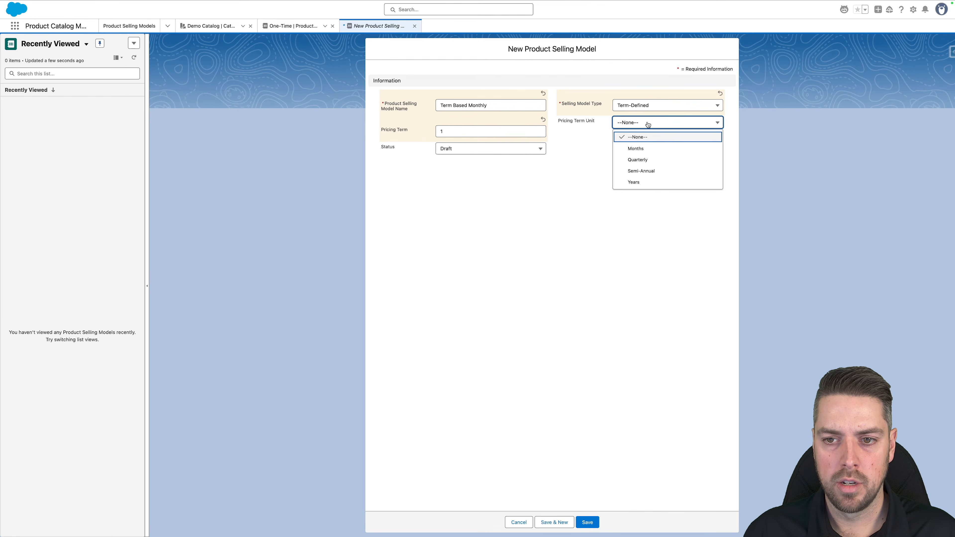
left_click(649, 150)
left_click(453, 156)
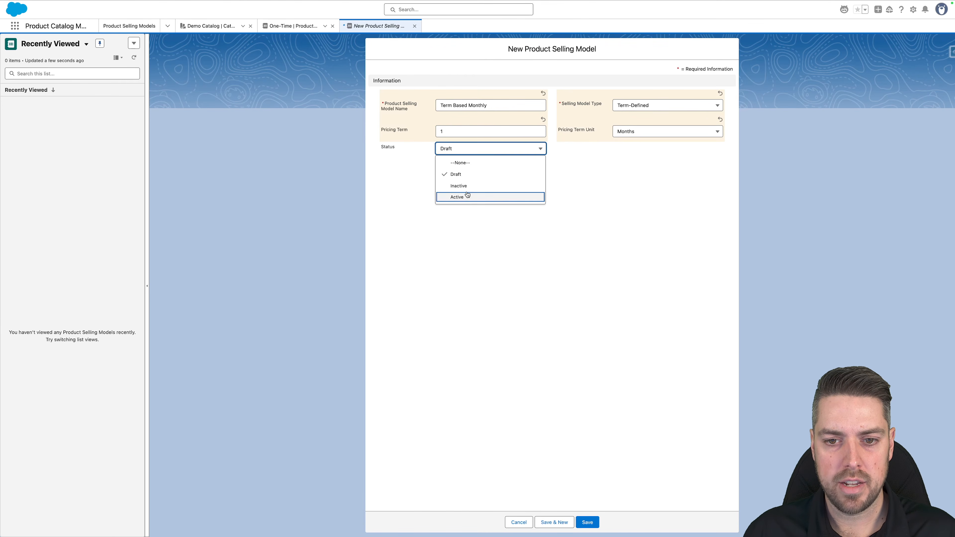
left_click(469, 200)
left_click(584, 522)
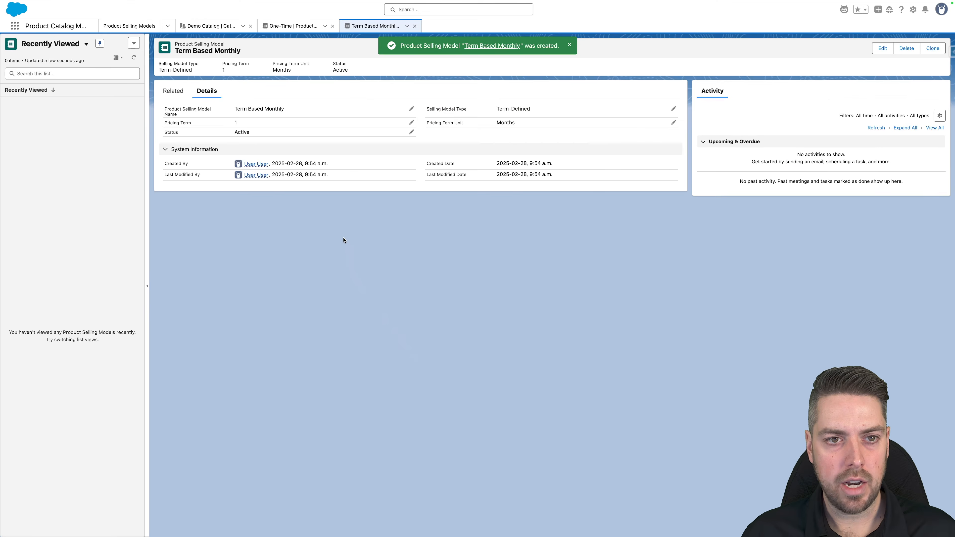
left_click(570, 45)
Go to the Product Catalog Management home page and open the Products list
left_click(167, 27)
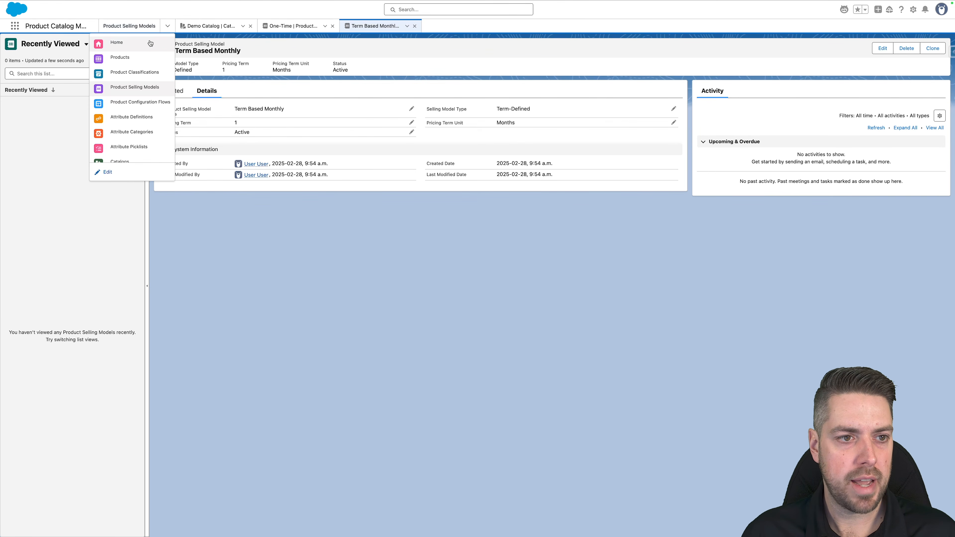
left_click(158, 44)
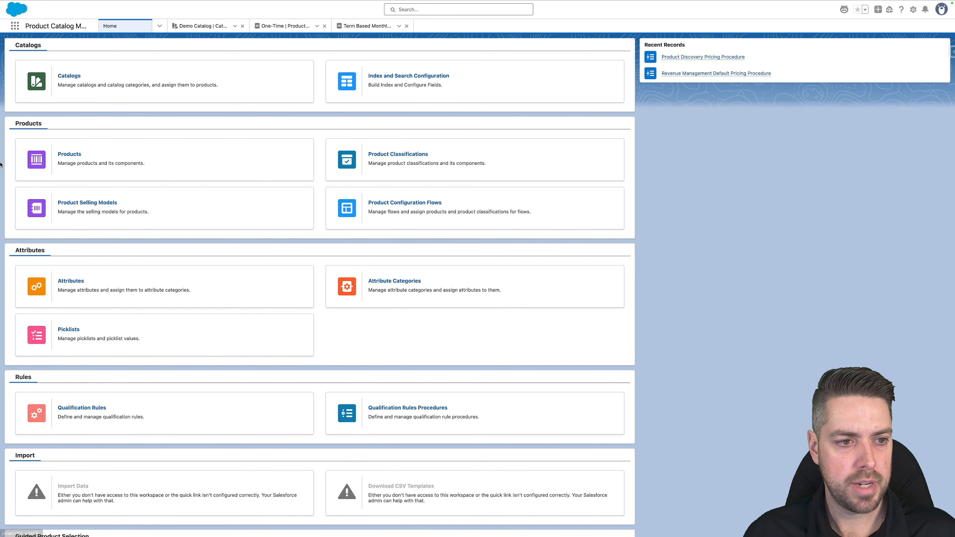
left_click(74, 155)
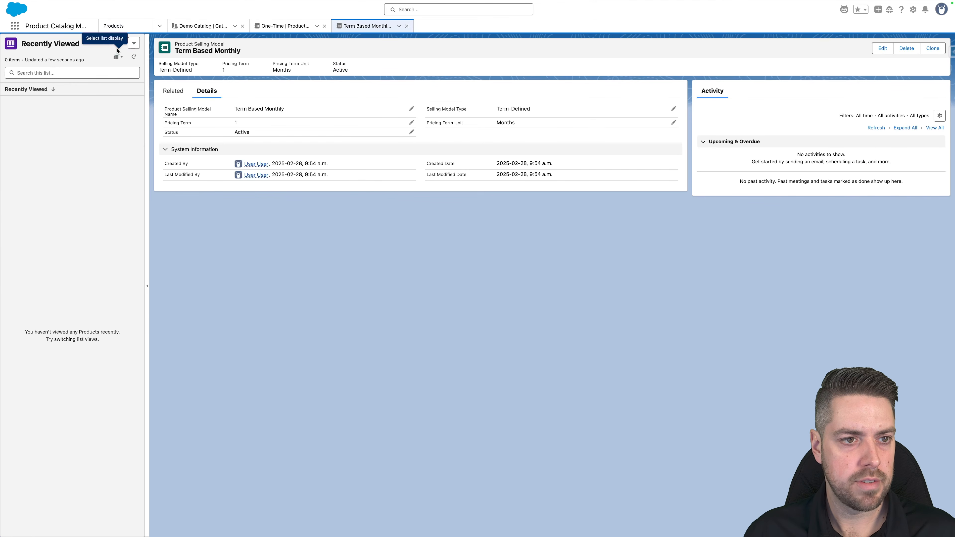
Start a new product named Demo Product - One-Time and mark it as active
left_click(134, 44)
left_click(133, 57)
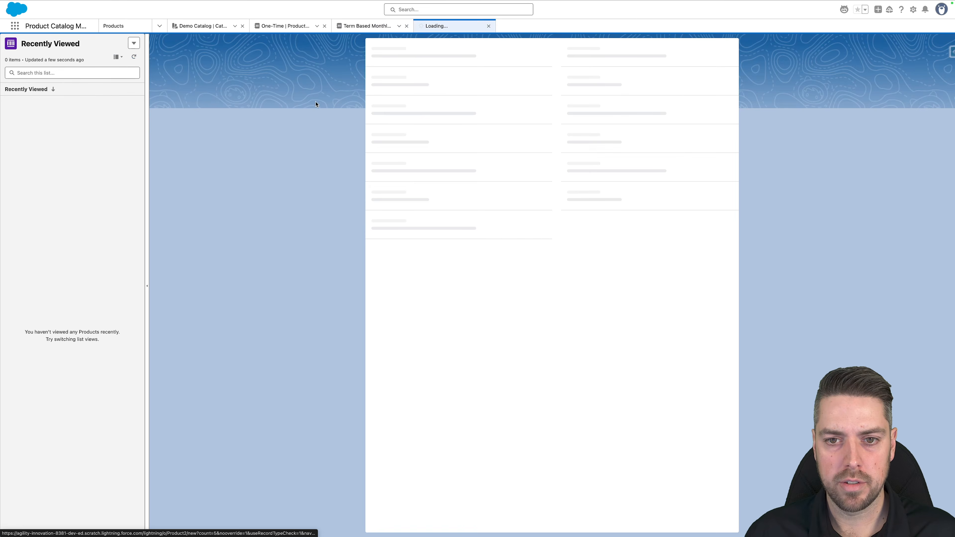
type("Demo ")
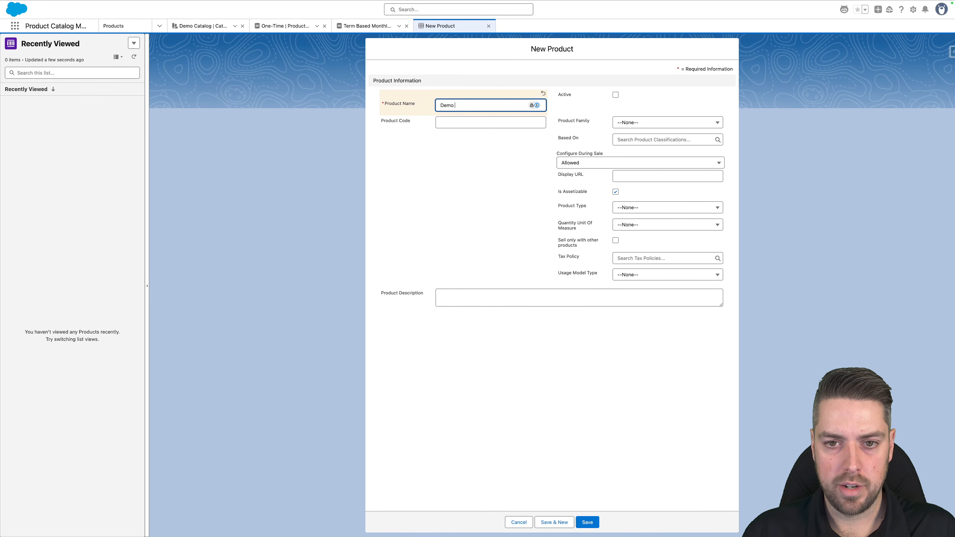
type("Product -")
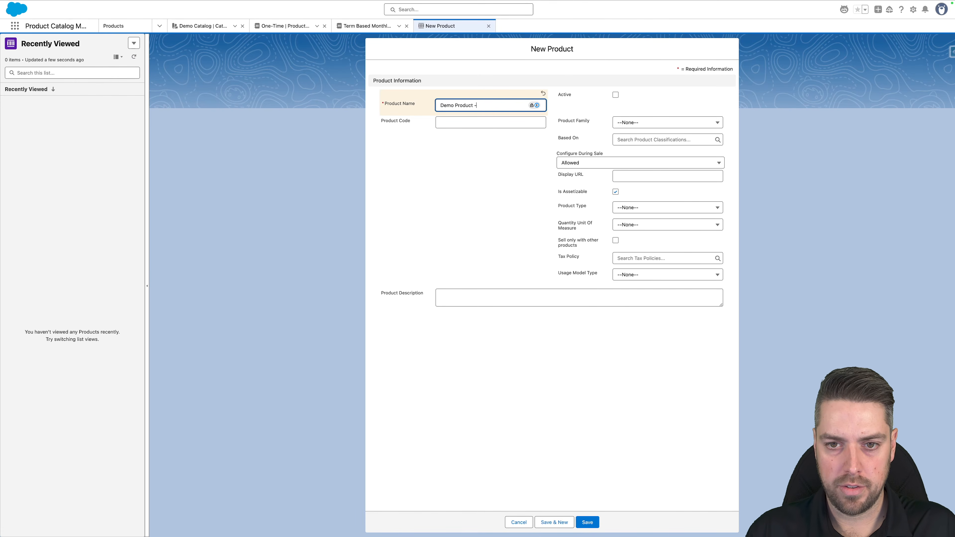
type(" One-Time")
key("Tab")
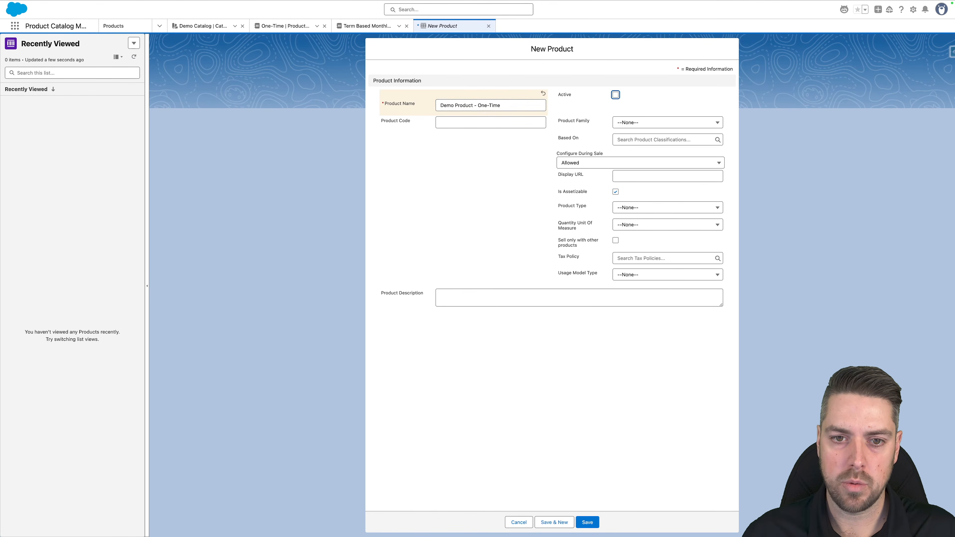
left_click(615, 96)
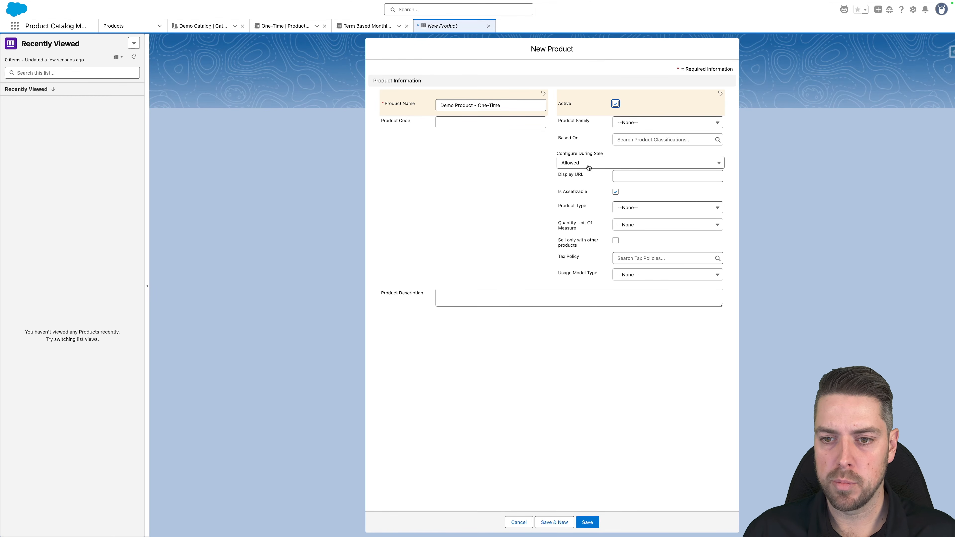
Try Bundle as the new product's Product Type and reset the field to None
left_click(658, 175)
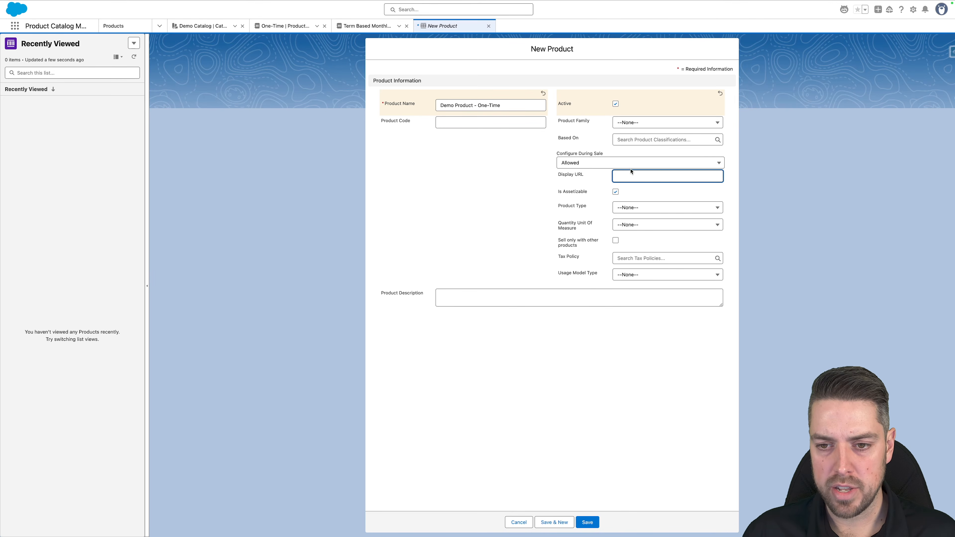
left_click(573, 191)
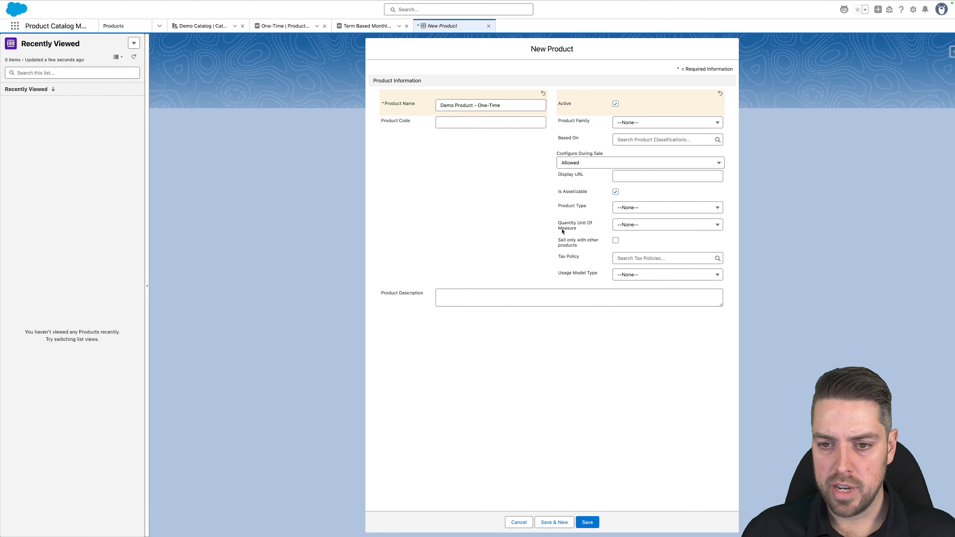
left_click(636, 209)
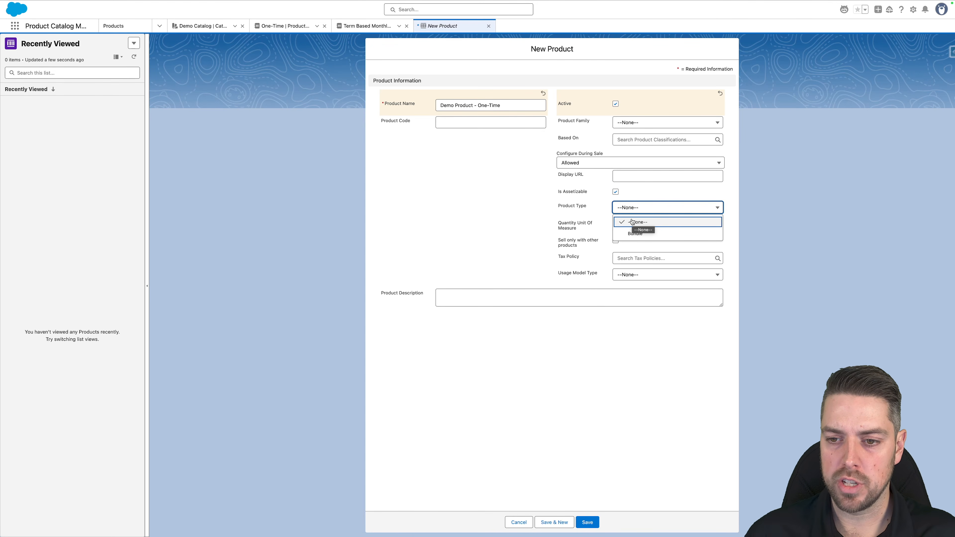
left_click(632, 222)
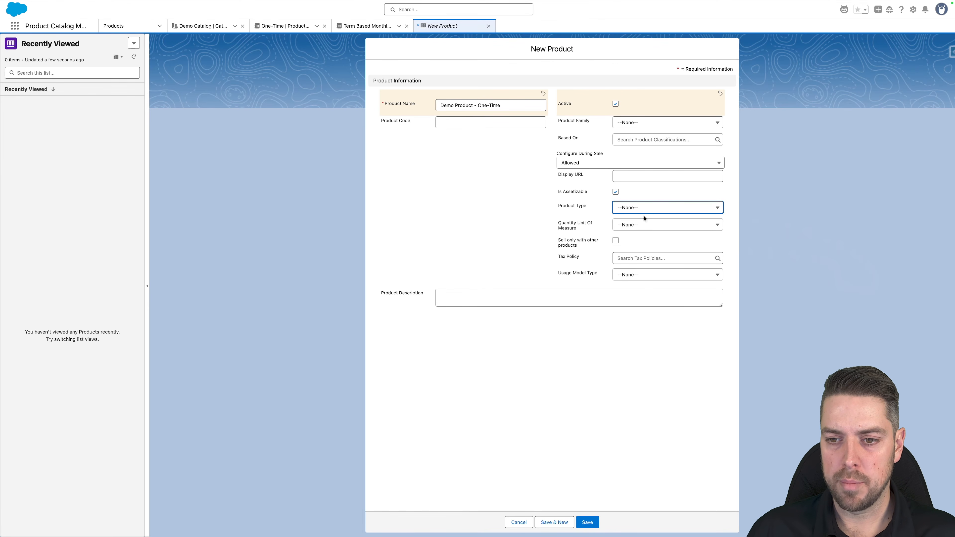
left_click(640, 208)
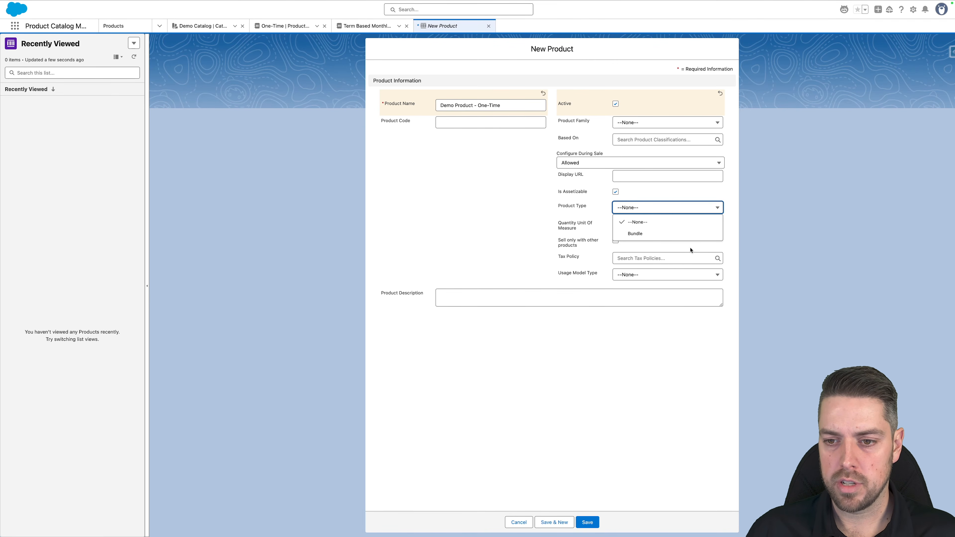
left_click(649, 234)
left_click(646, 218)
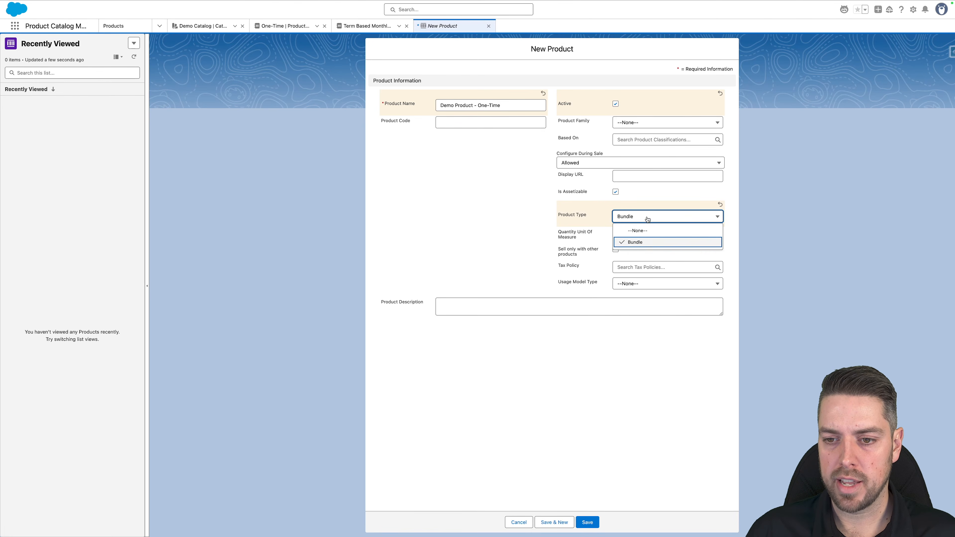
left_click(639, 231)
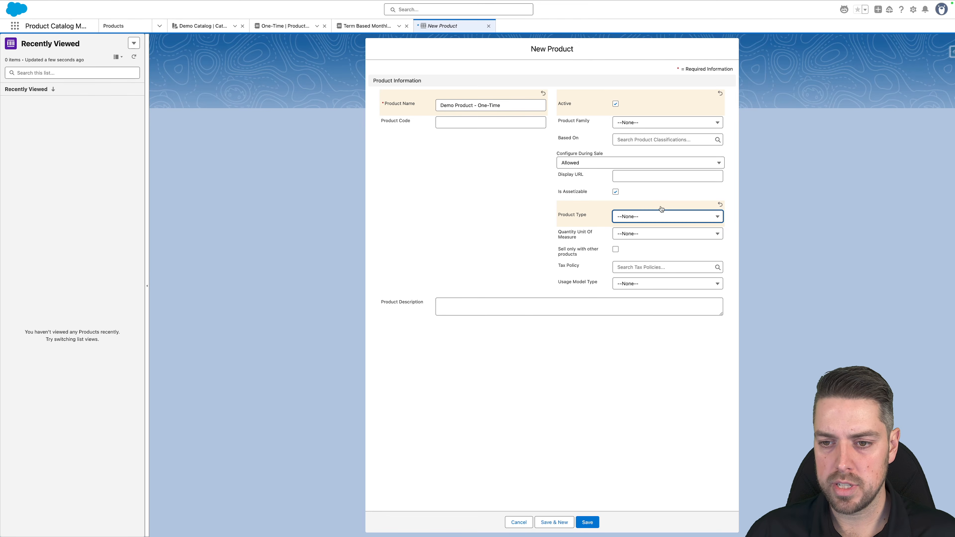
Save the new Demo Product - One-Time product and dismiss the notification
left_click(589, 526)
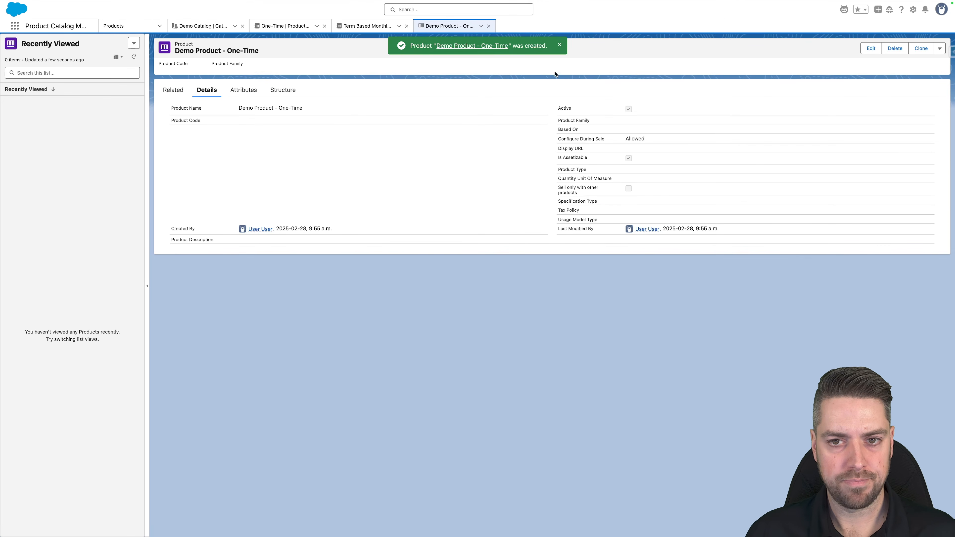
left_click(560, 46)
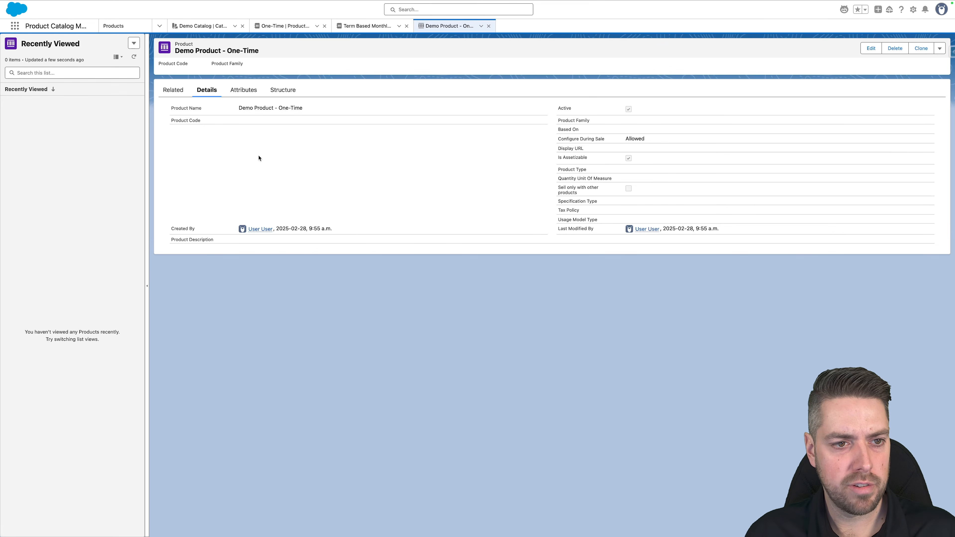
Open the Standard Price Book from the All Price Books list, mark it as active and save it
left_click(15, 26)
type("price")
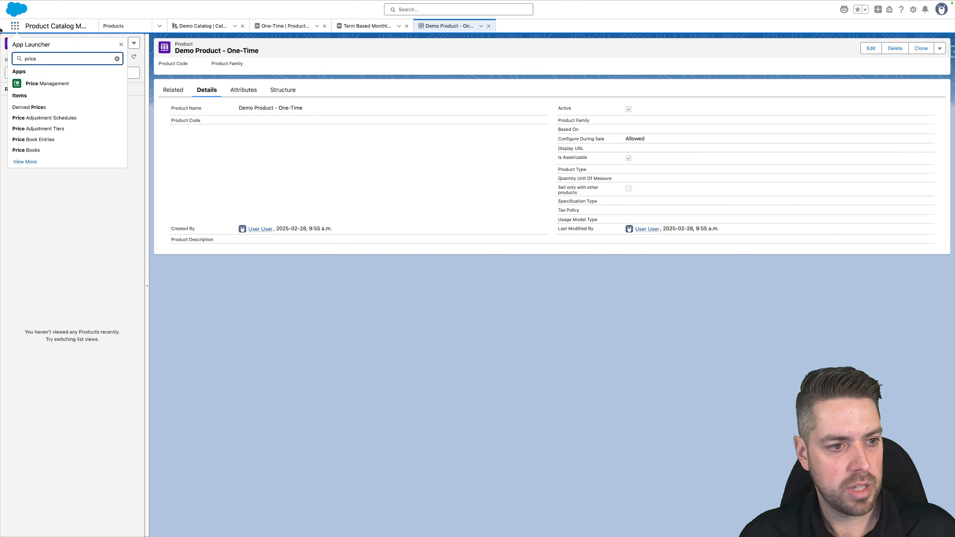
left_click(27, 149)
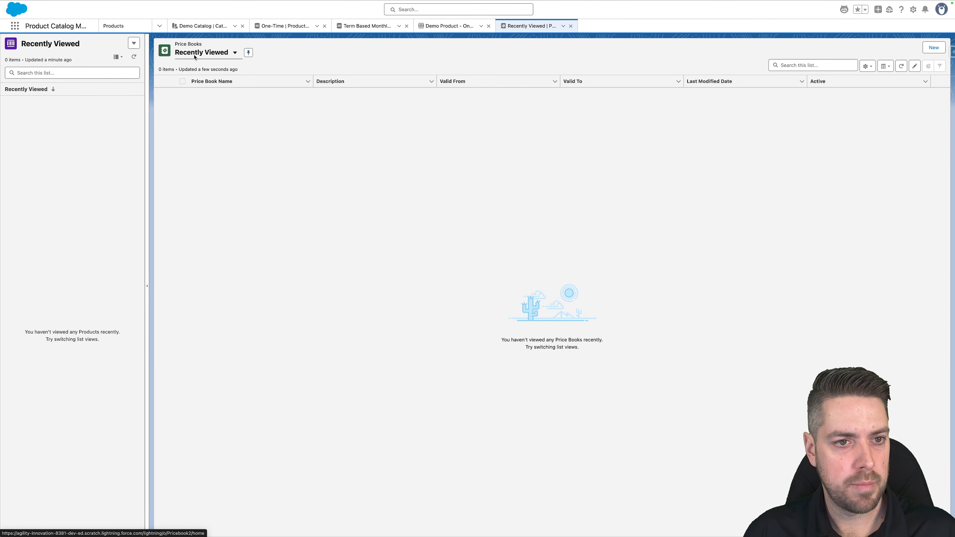
left_click(194, 56)
left_click(206, 79)
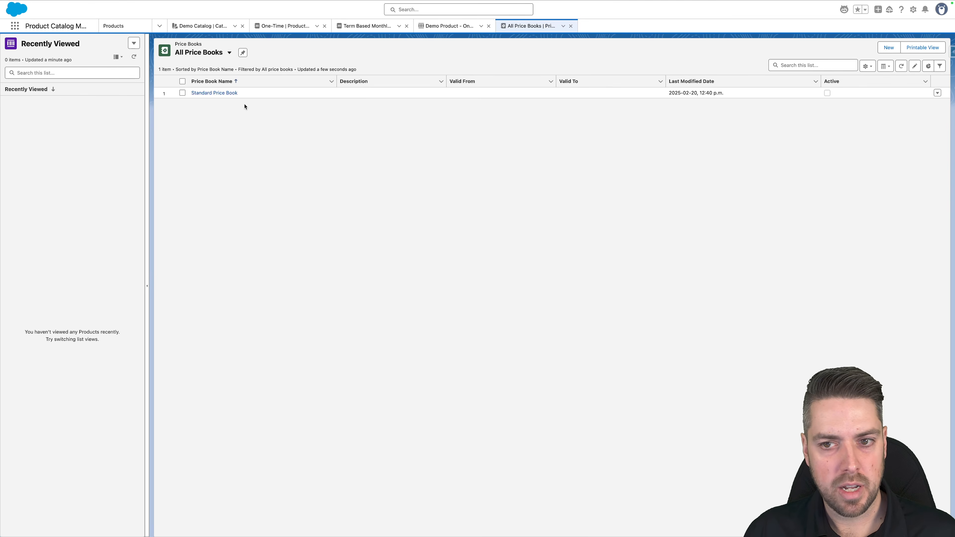
left_click(205, 93)
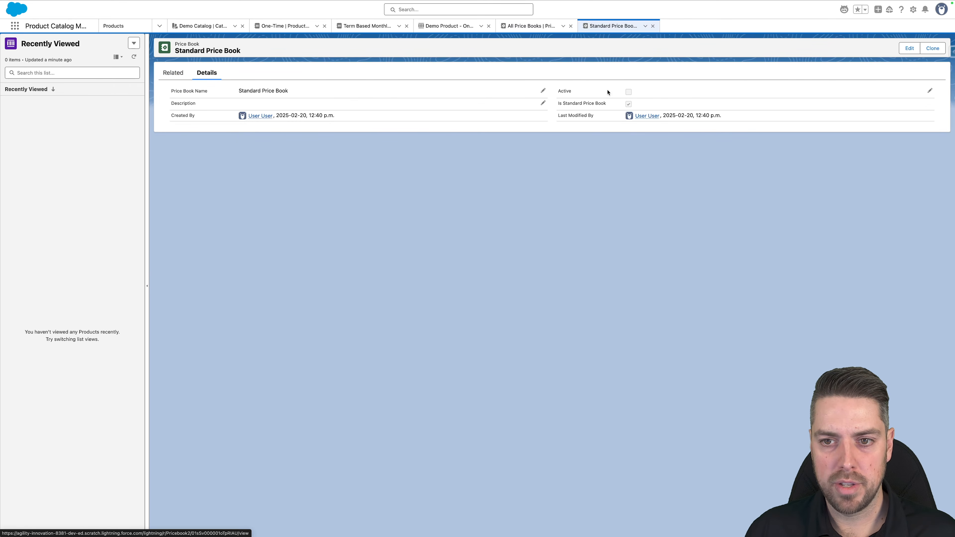
double_click(627, 94)
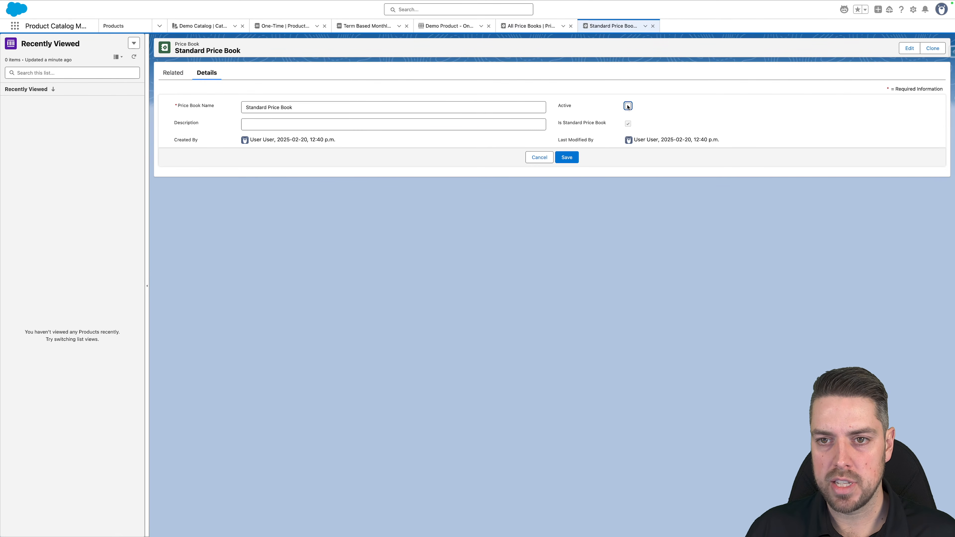
left_click(628, 107)
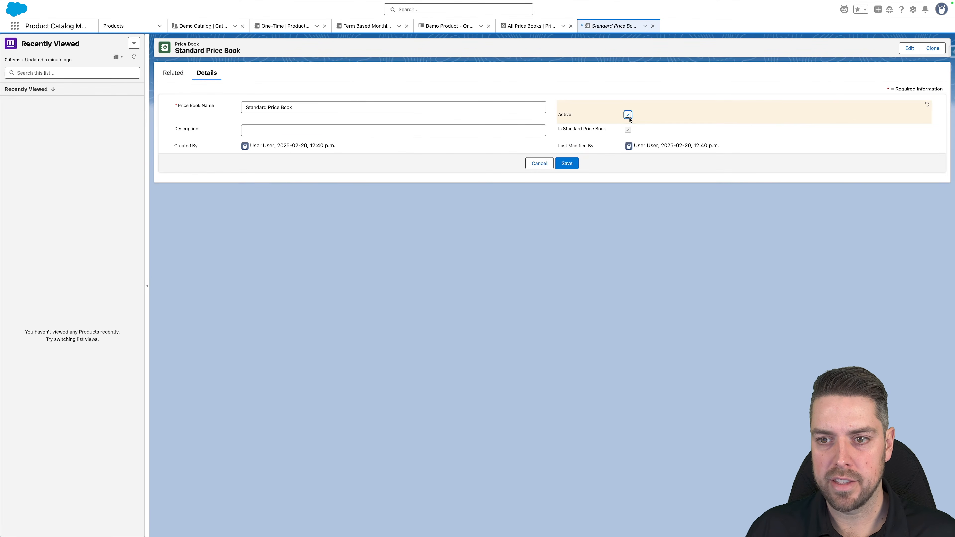
left_click(567, 164)
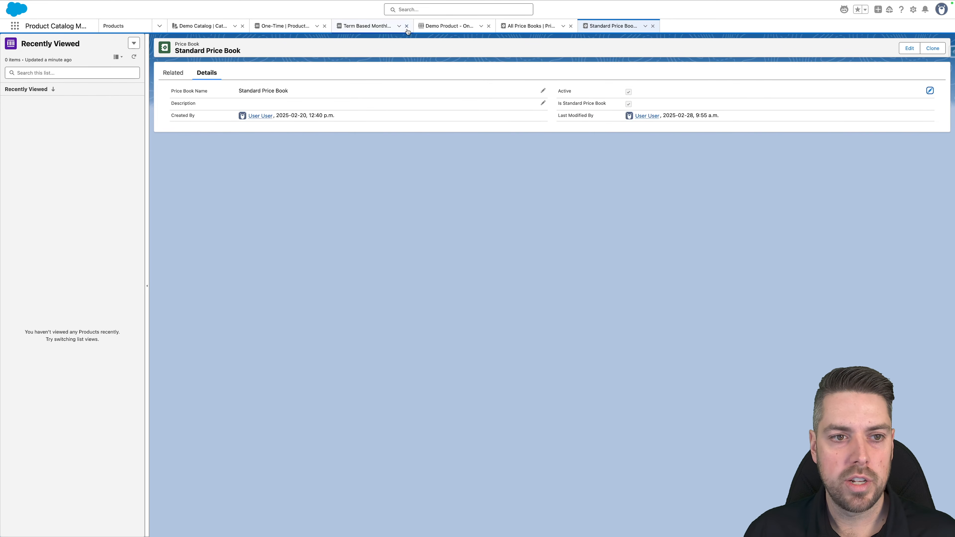
Start a new product selling model option for Demo Product - One-Time and choose One-Time as its selling model
left_click(469, 29)
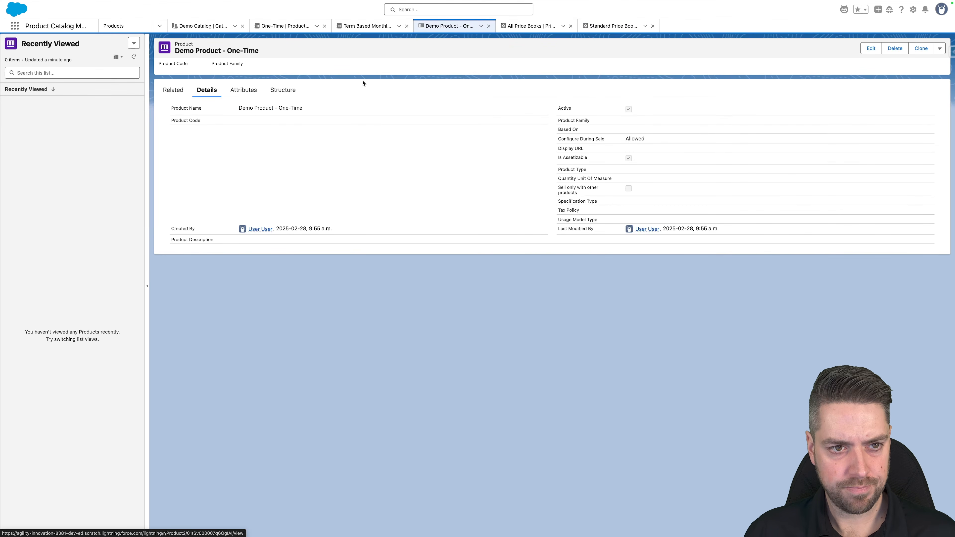
left_click(174, 91)
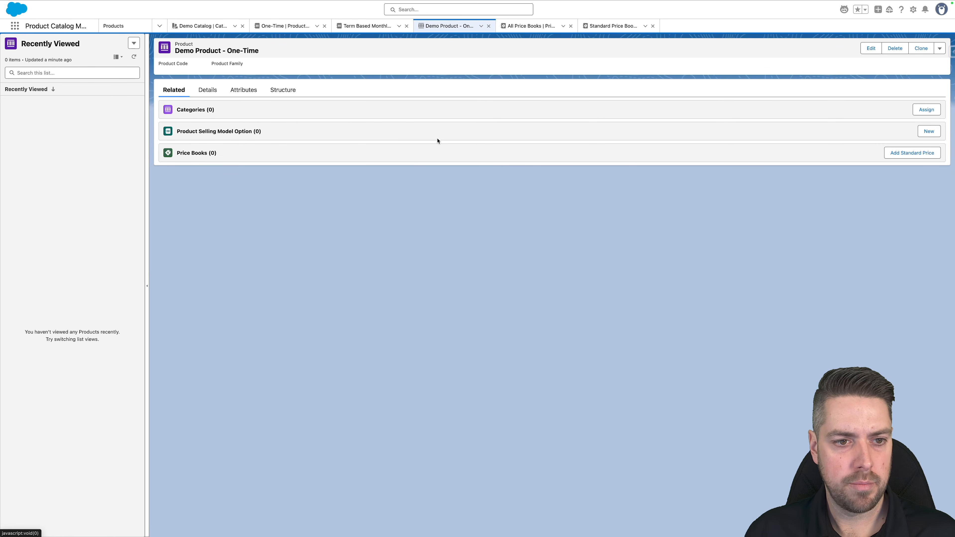
left_click(923, 131)
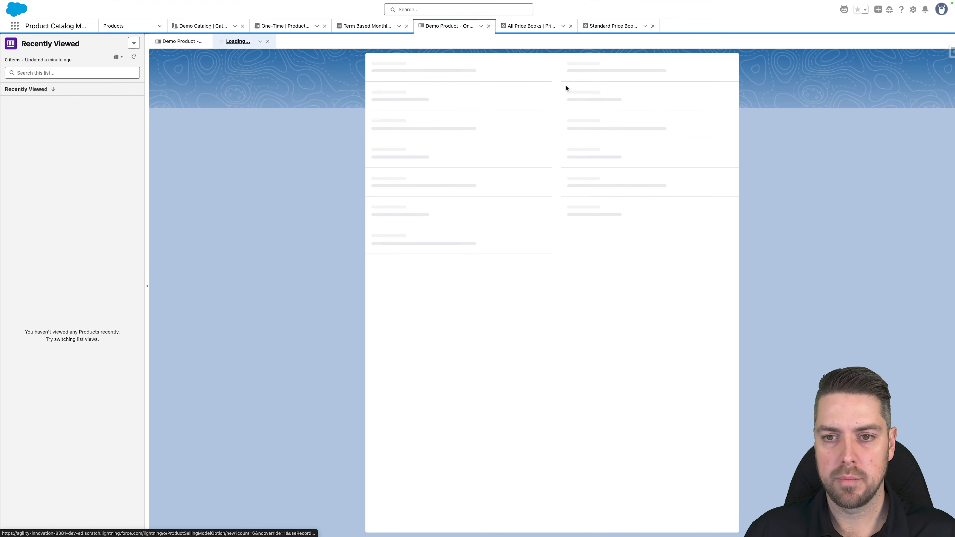
left_click(467, 111)
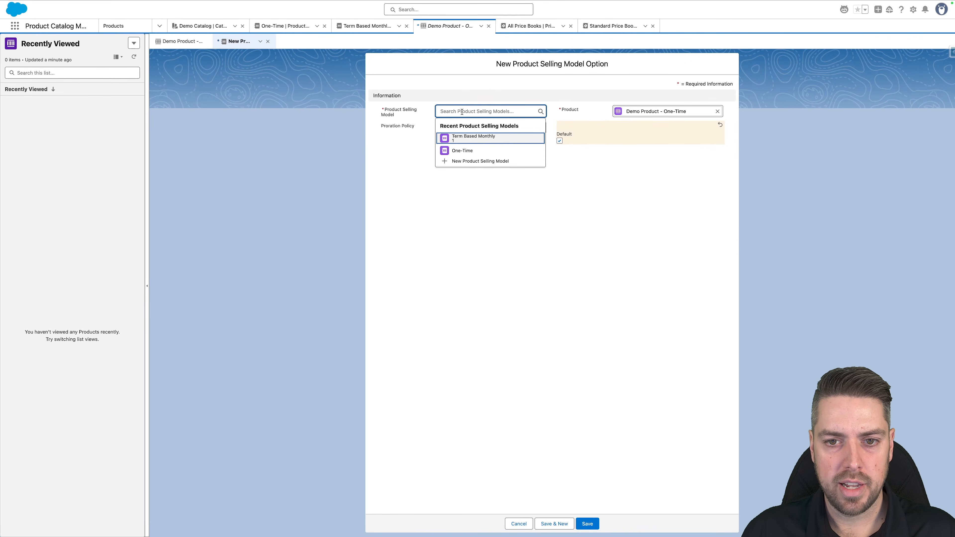
left_click(477, 148)
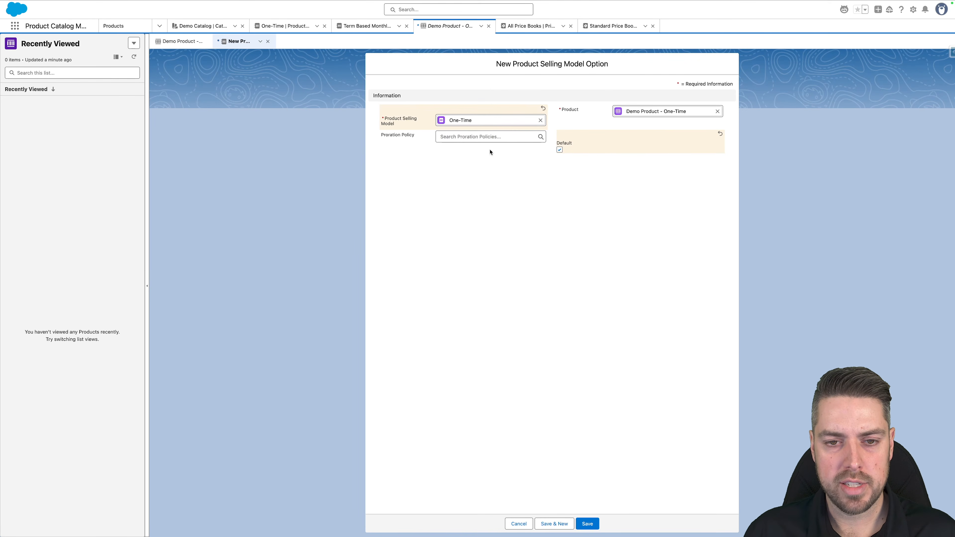
Try Term Based Monthly with a search for the default proration policy, clear the search and restore One-Time as the selling model
left_click(540, 120)
left_click(470, 147)
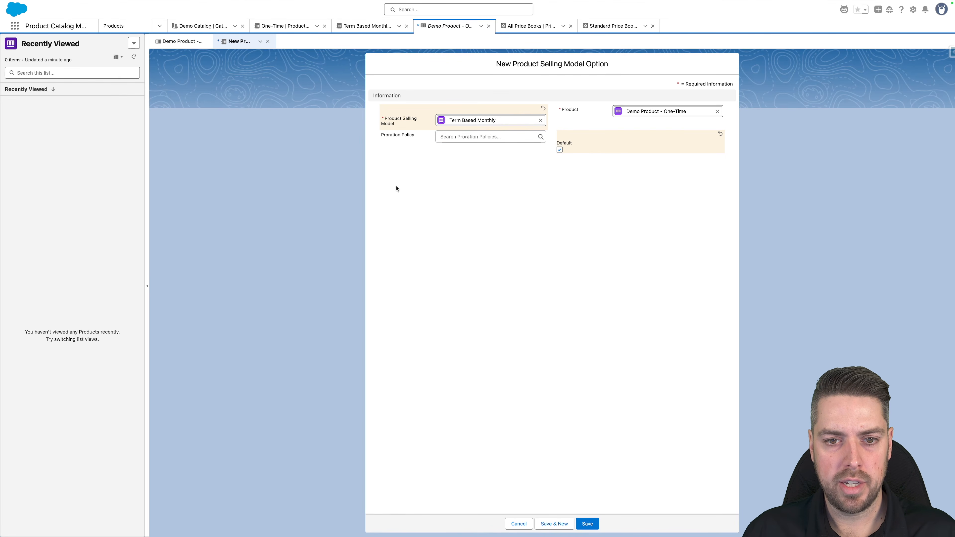
left_click(471, 136)
type("defa")
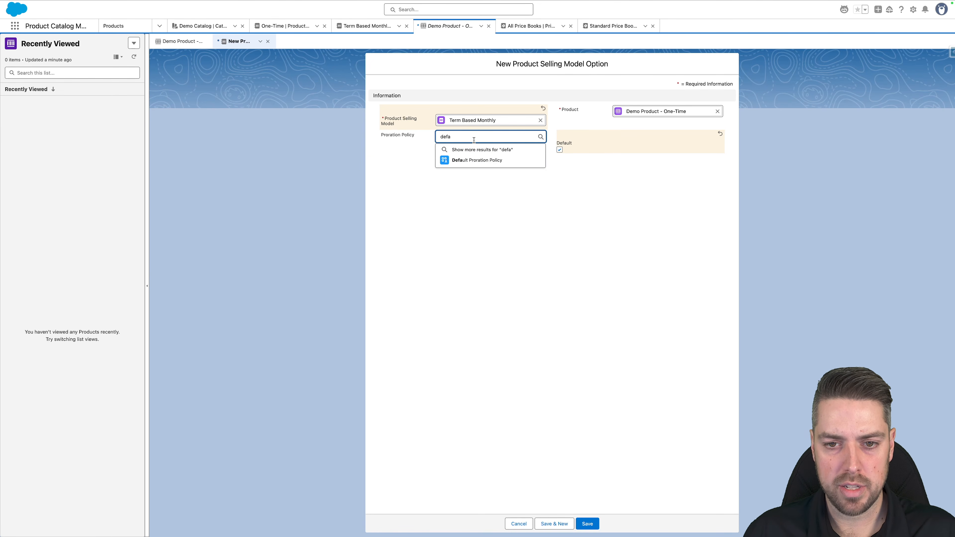
key("super+a")
key("BackSpace")
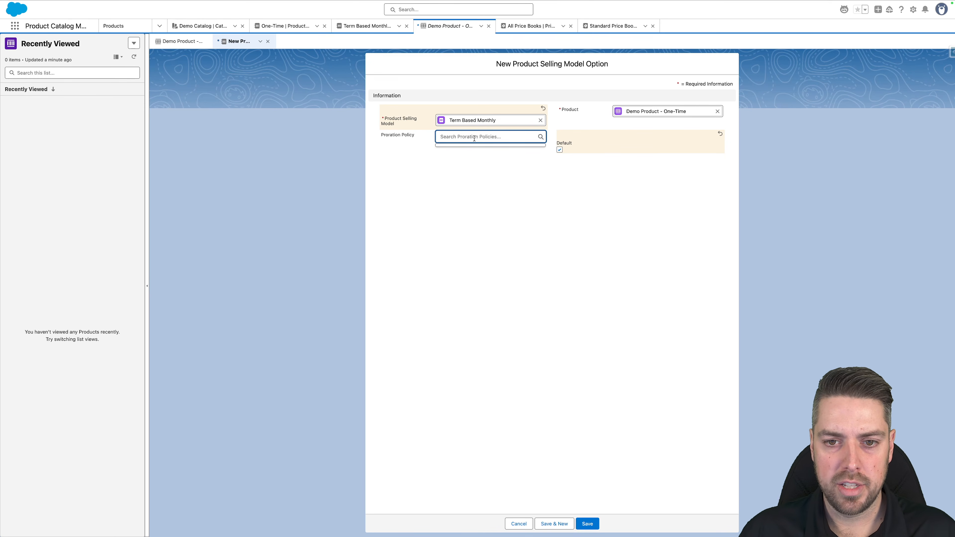
left_click(540, 121)
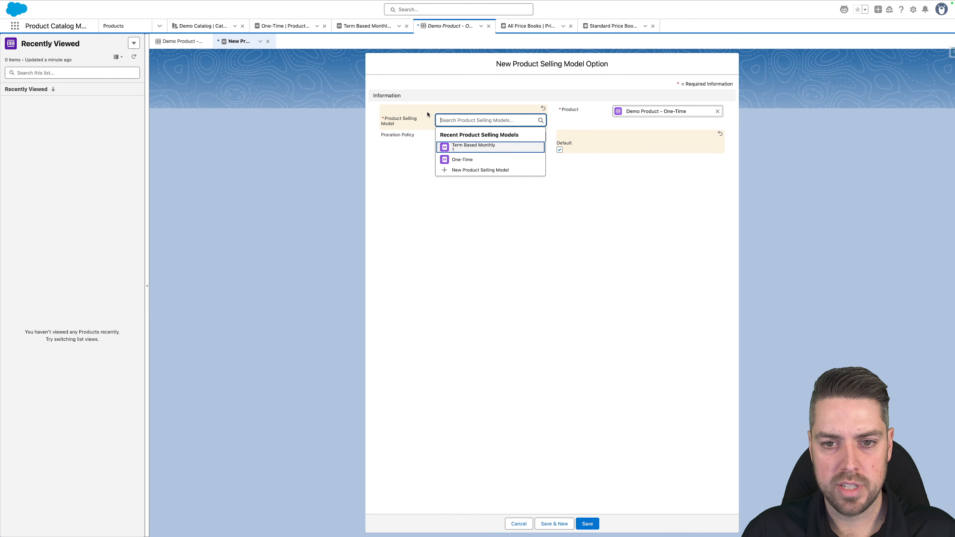
left_click(460, 160)
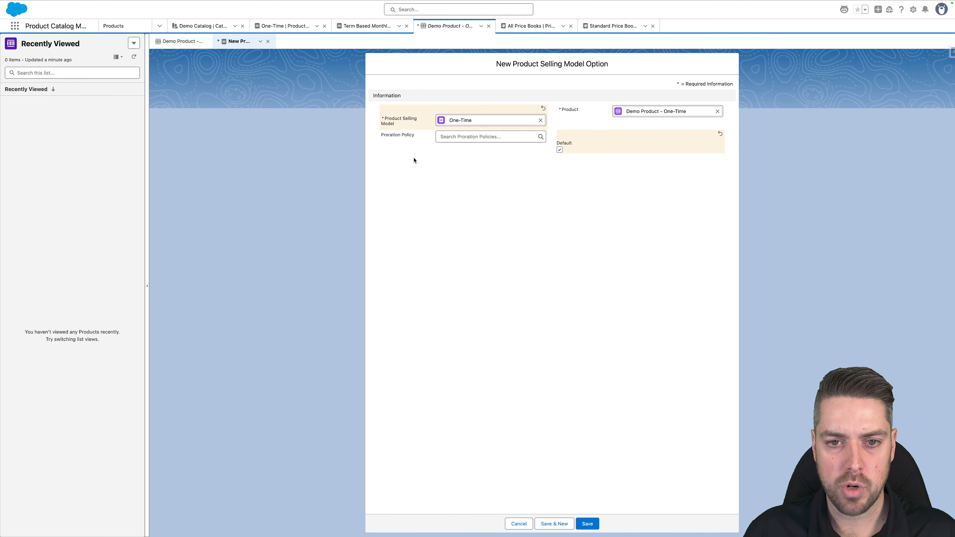
Save the product selling model option and return to the Demo Product - One-Time record
left_click(587, 524)
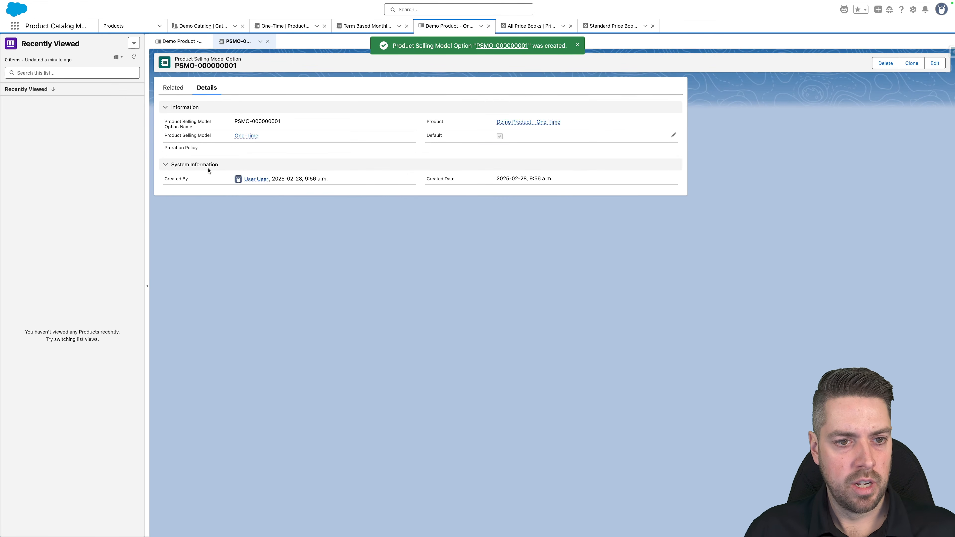
left_click(180, 42)
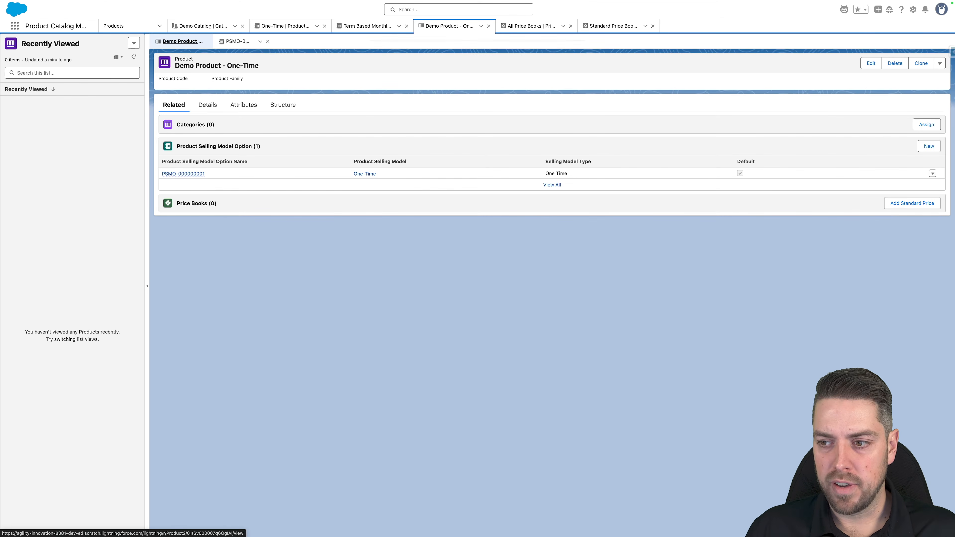
Add a standard price to the product with a list price of 1000 and the One-Time selling model, and save it
left_click(912, 203)
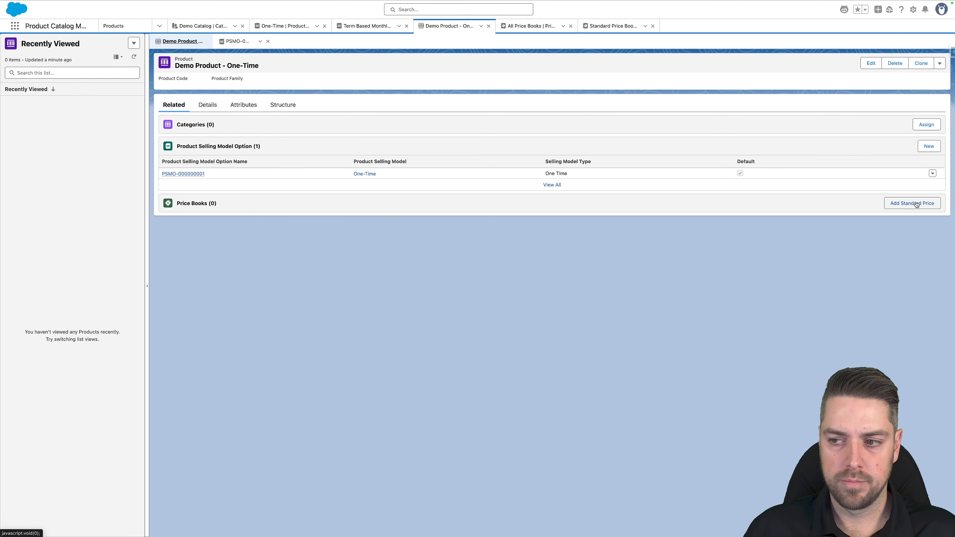
left_click(472, 130)
type("1000")
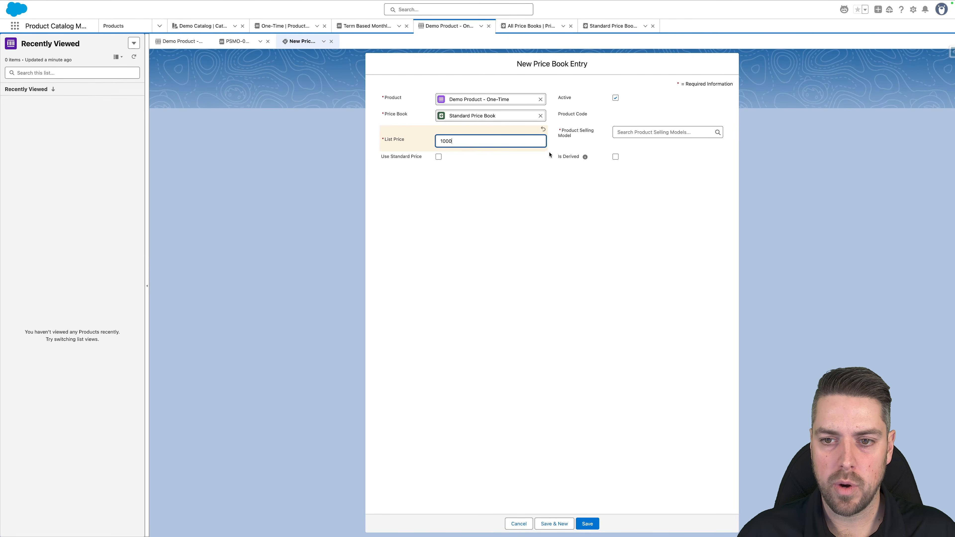
left_click(651, 132)
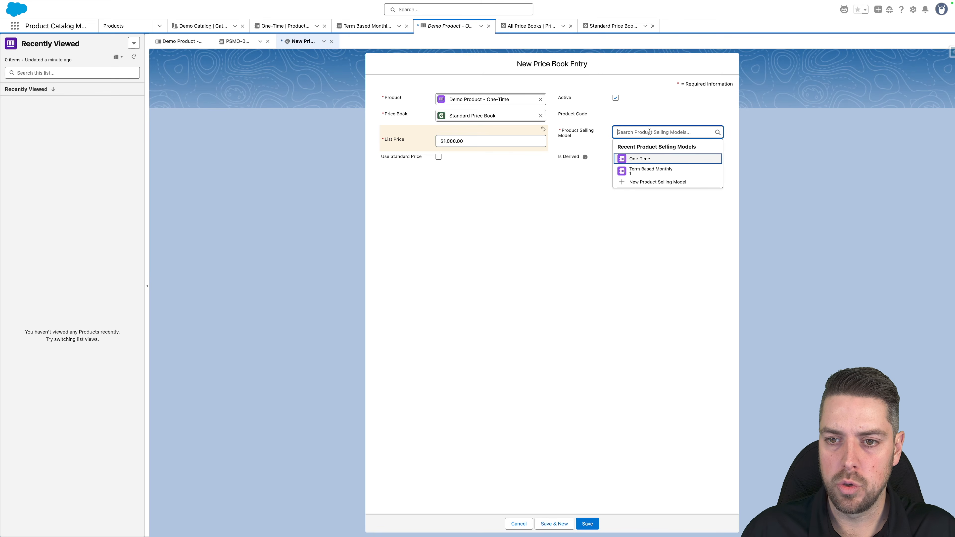
left_click(639, 159)
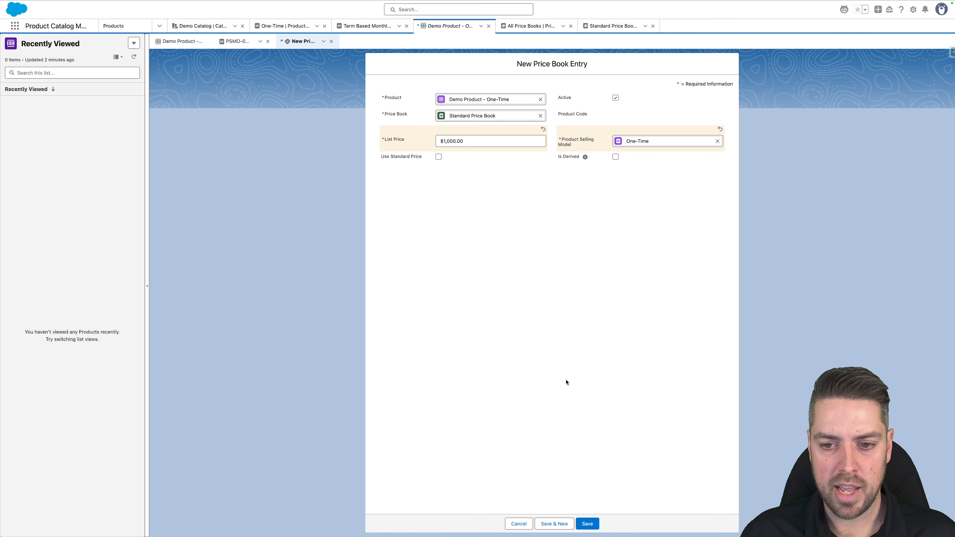
left_click(597, 524)
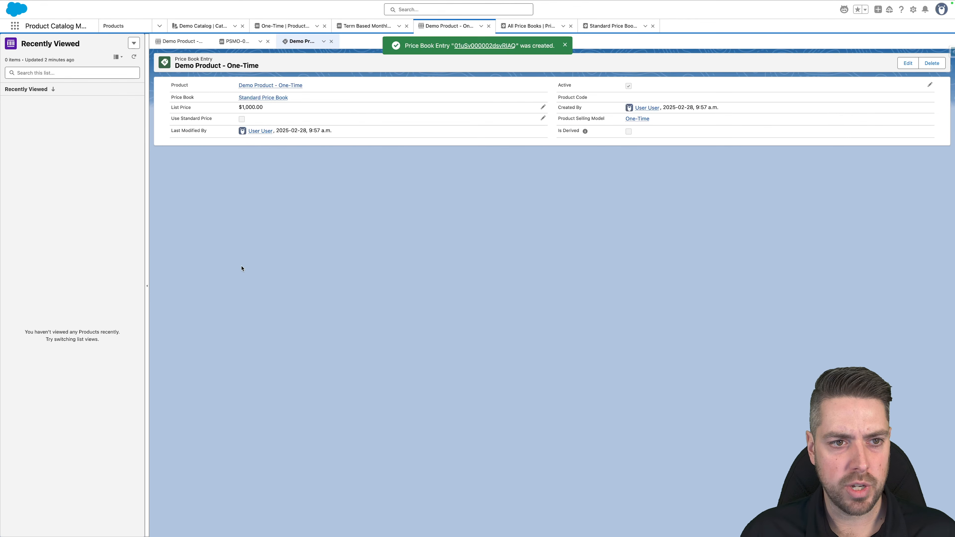
Assign Demo Product - One-Time to Demo Category and save the assignment
left_click(181, 41)
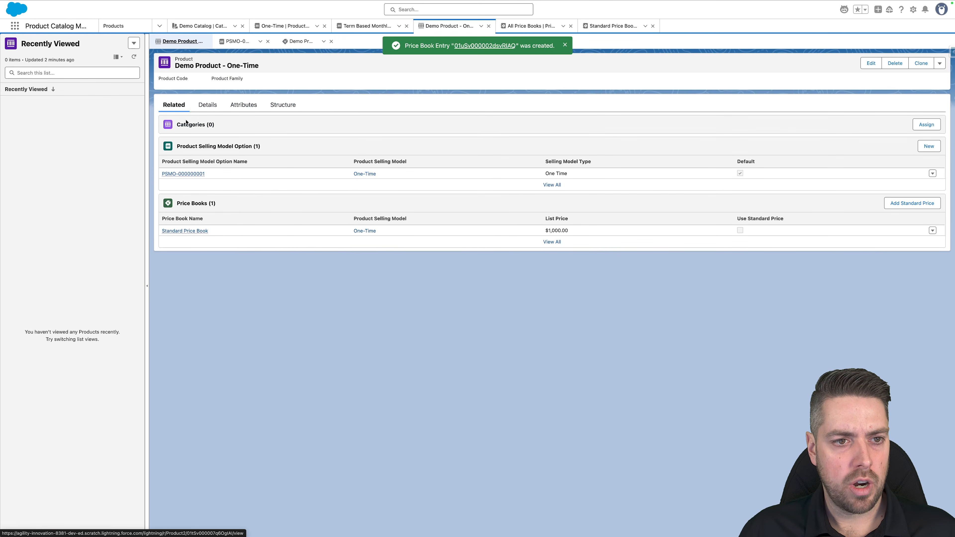
left_click(926, 124)
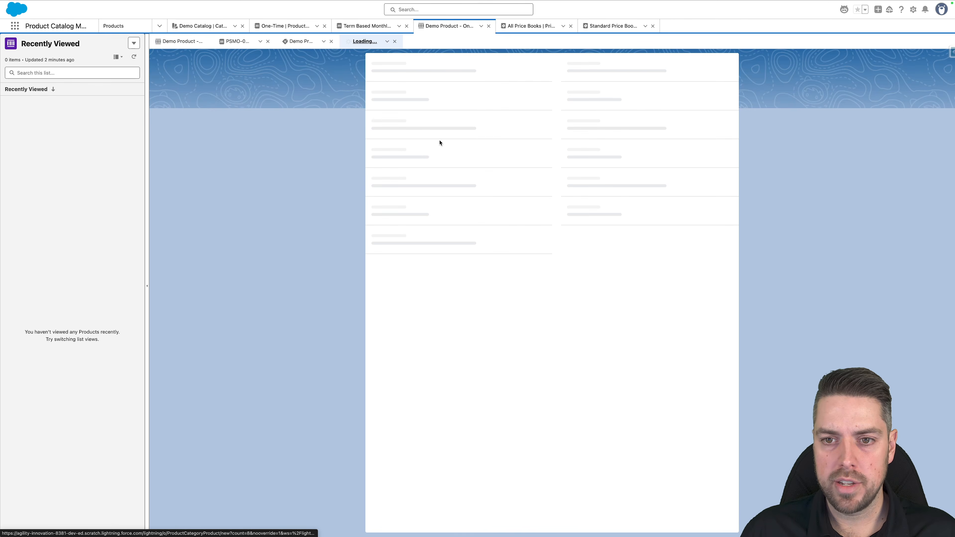
type("Demo")
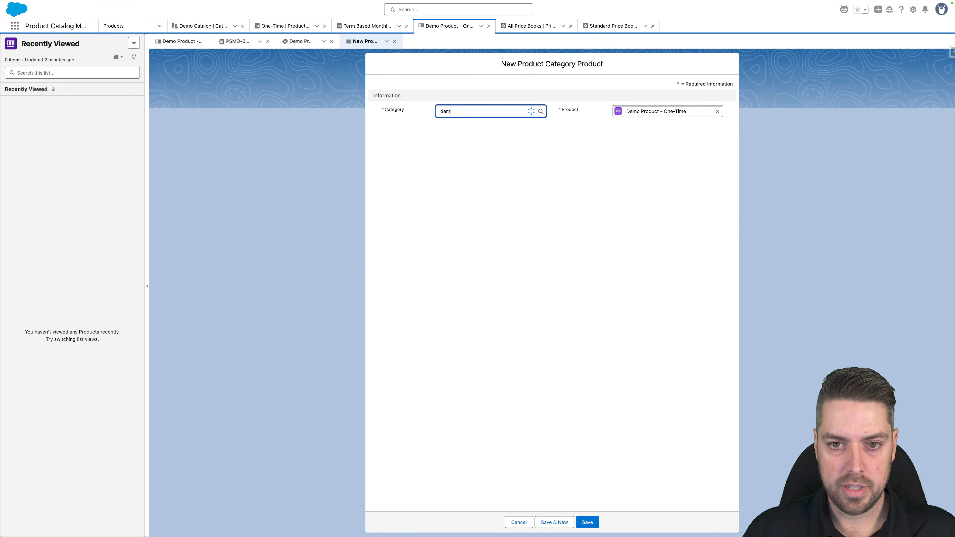
key("BackSpace")
key("BackSpace")
key("BackSpace")
key("BackSpace")
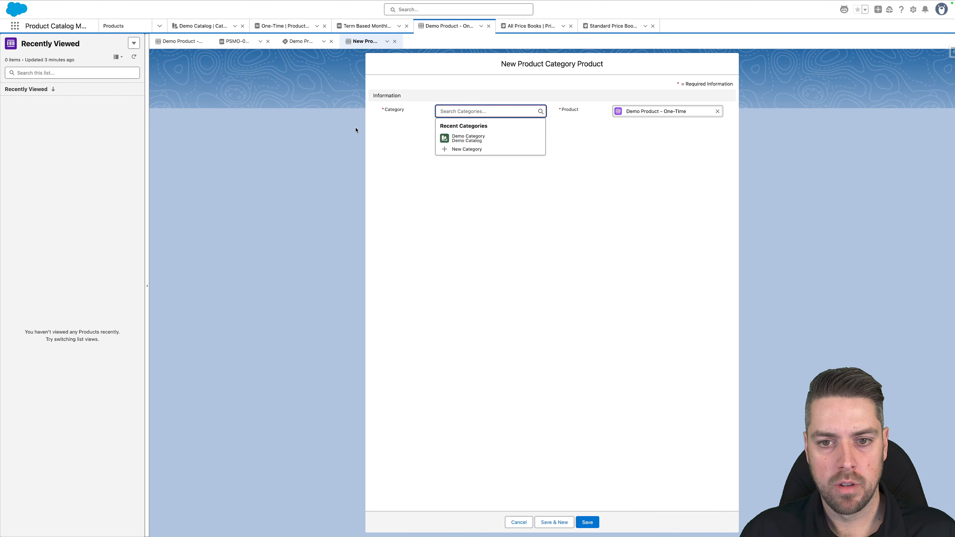
left_click(476, 138)
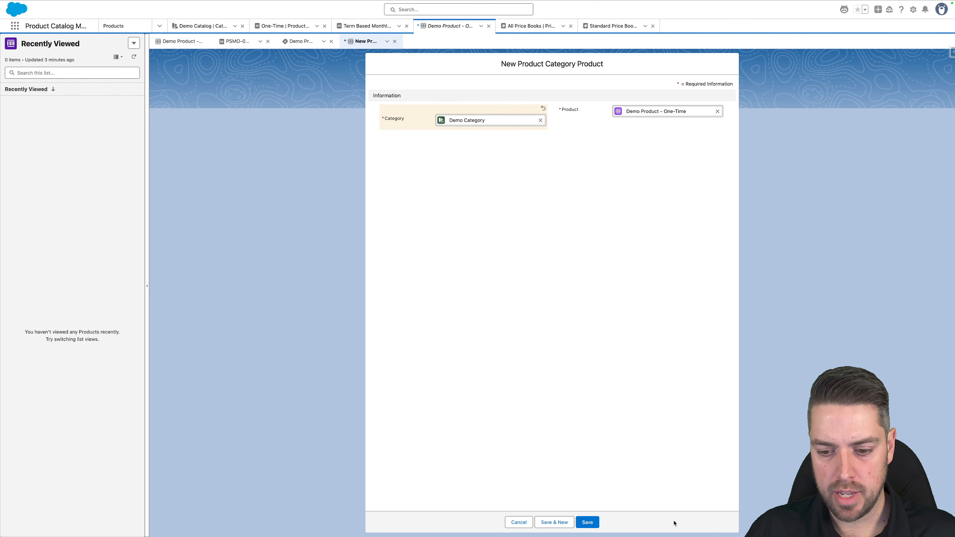
left_click(587, 521)
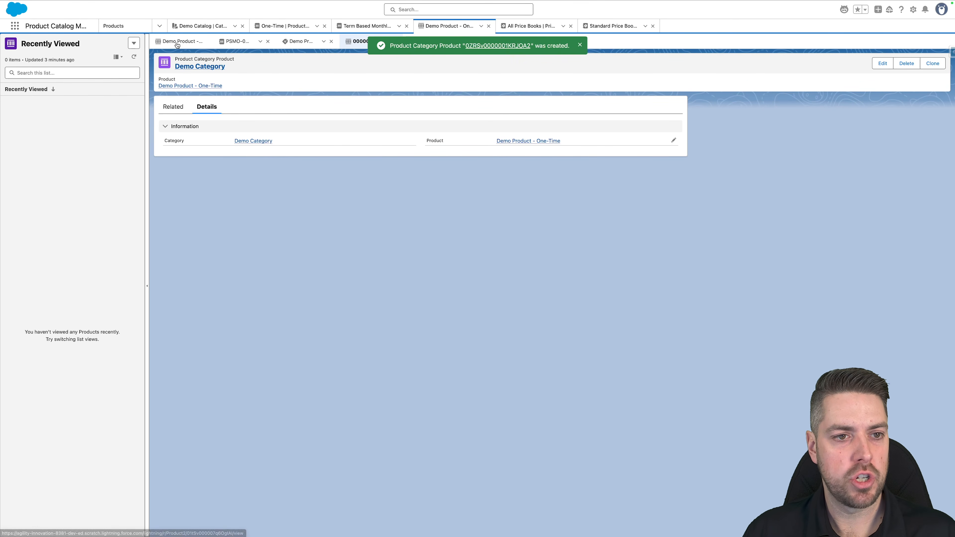
Create a new quote named Demo Quote without an opportunity or account and save it
left_click(15, 26)
type("quotes")
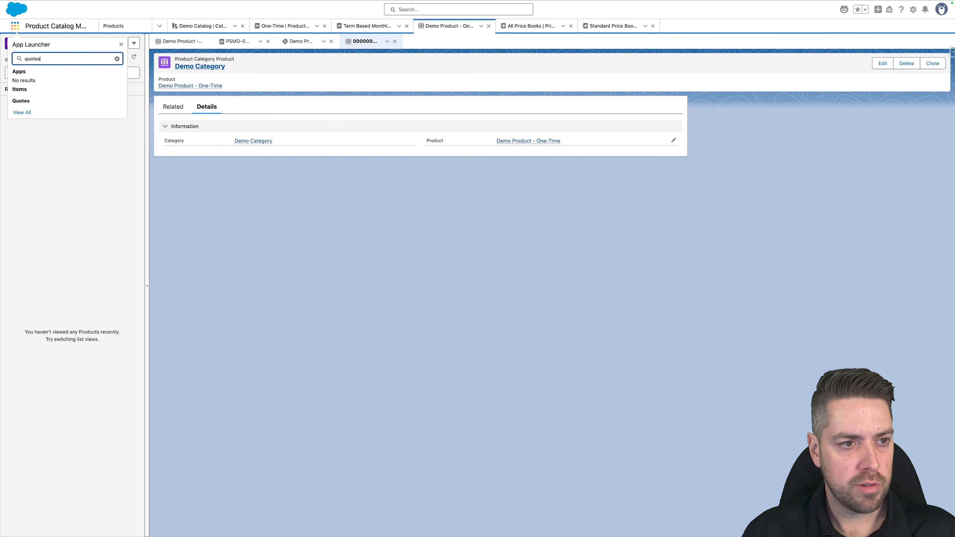
left_click(25, 102)
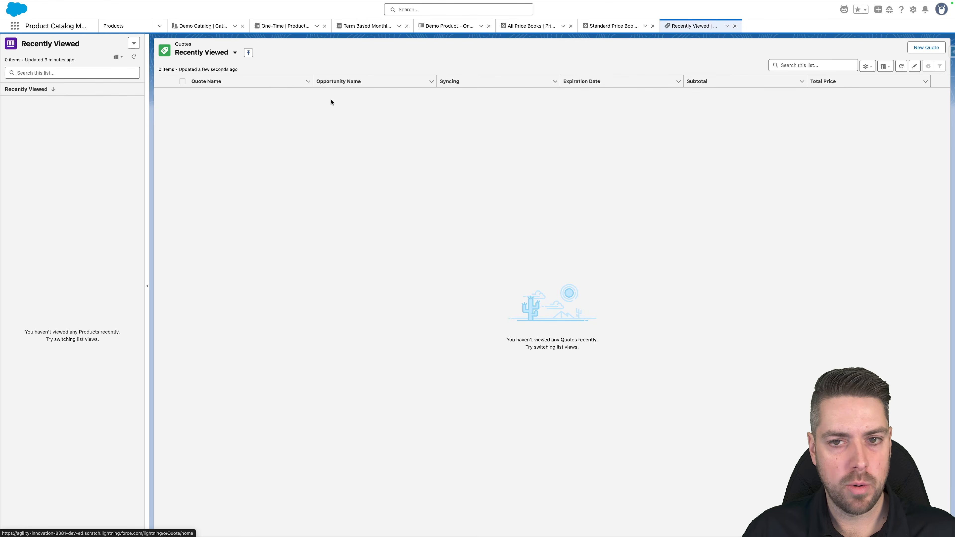
left_click(926, 48)
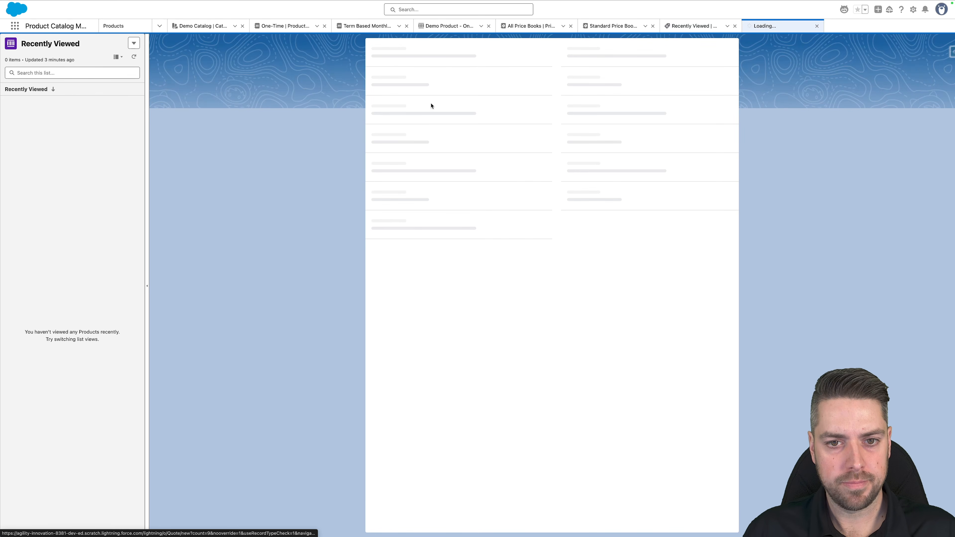
type("Demo Quote")
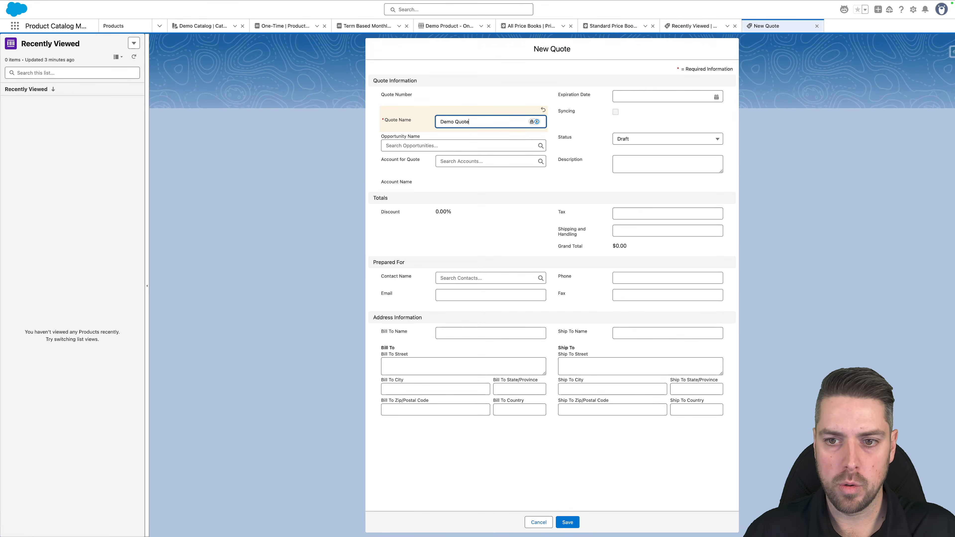
key("Tab")
key("Tab")
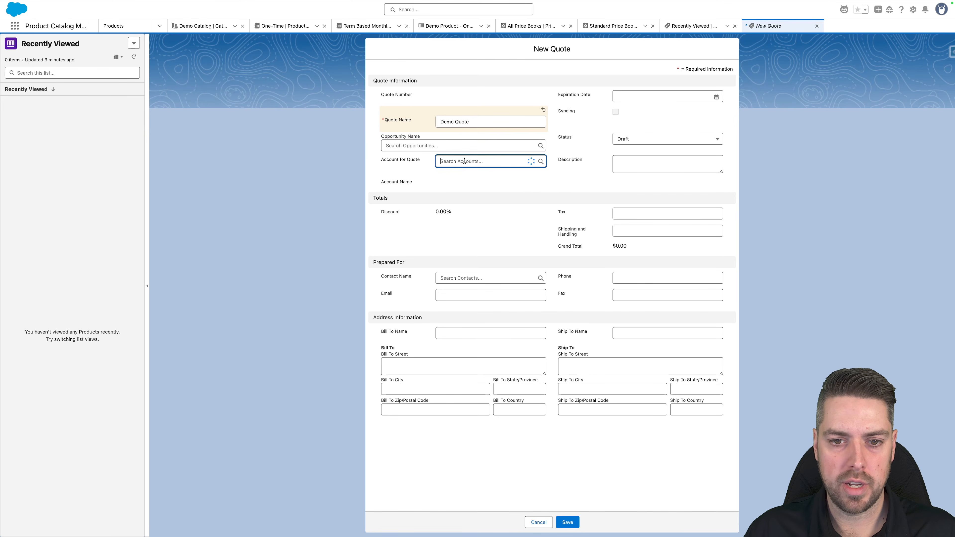
left_click(391, 141)
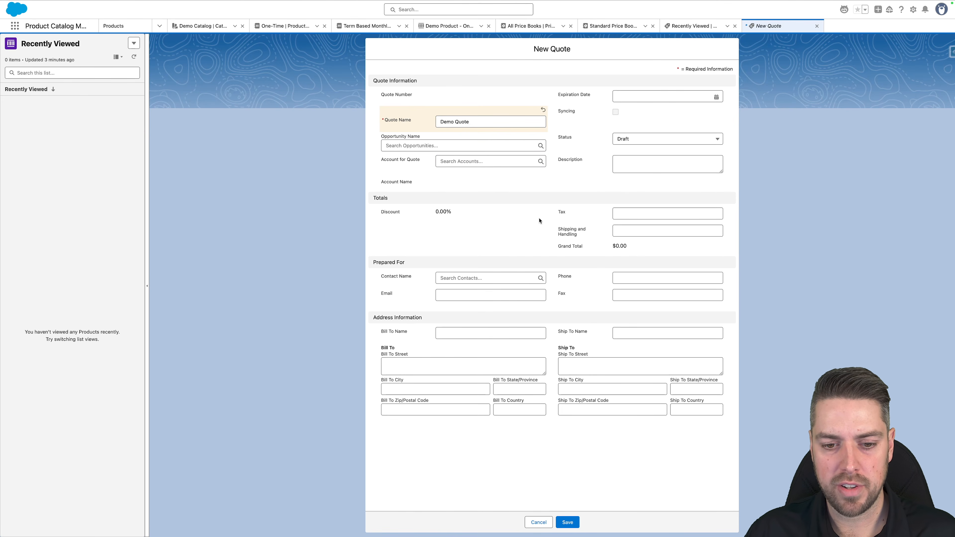
left_click(563, 522)
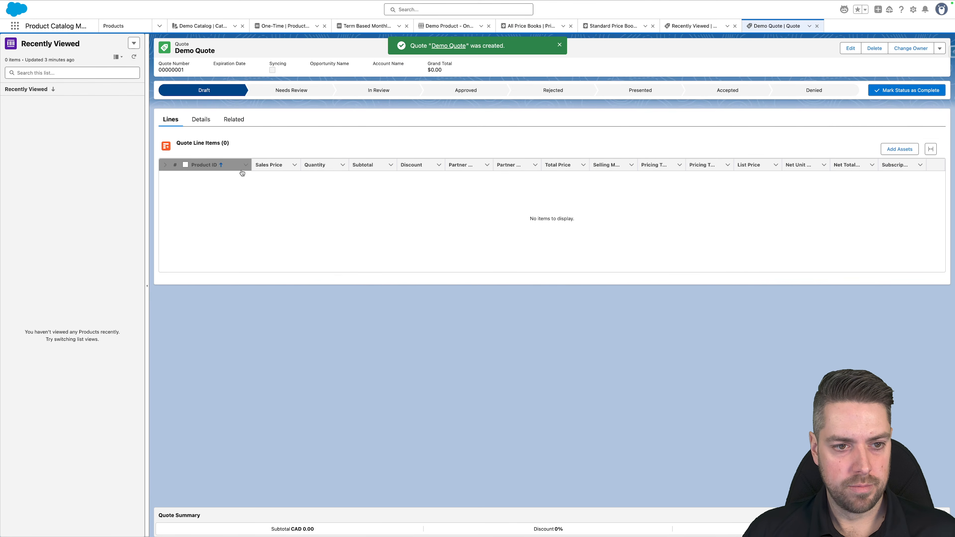
left_click(560, 45)
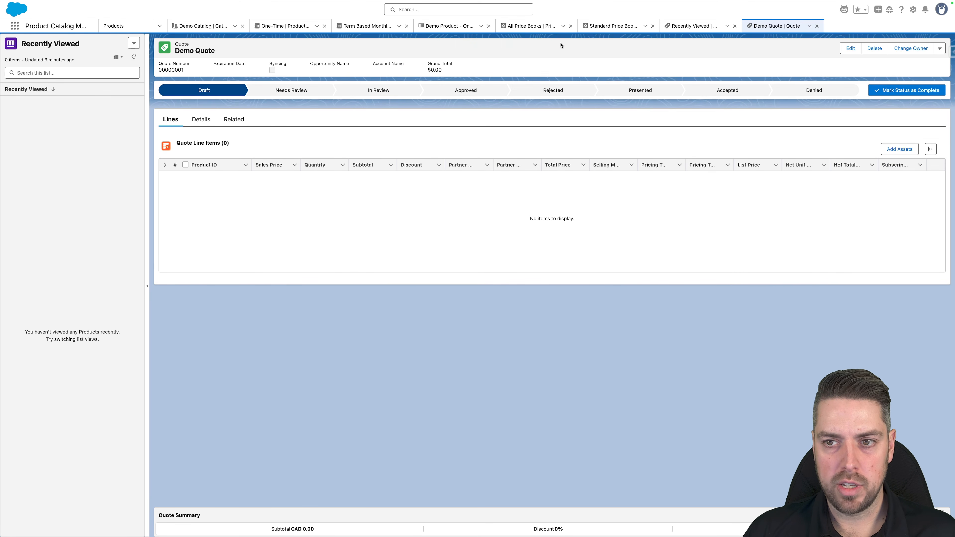
Save the price book choice for Demo Quote and browse the products in Demo Catalog
left_click(939, 48)
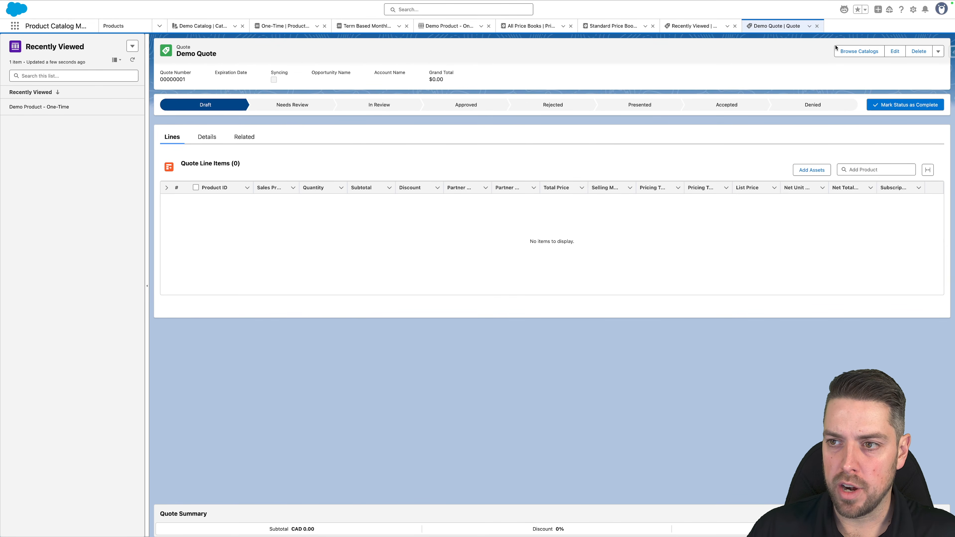
left_click(859, 53)
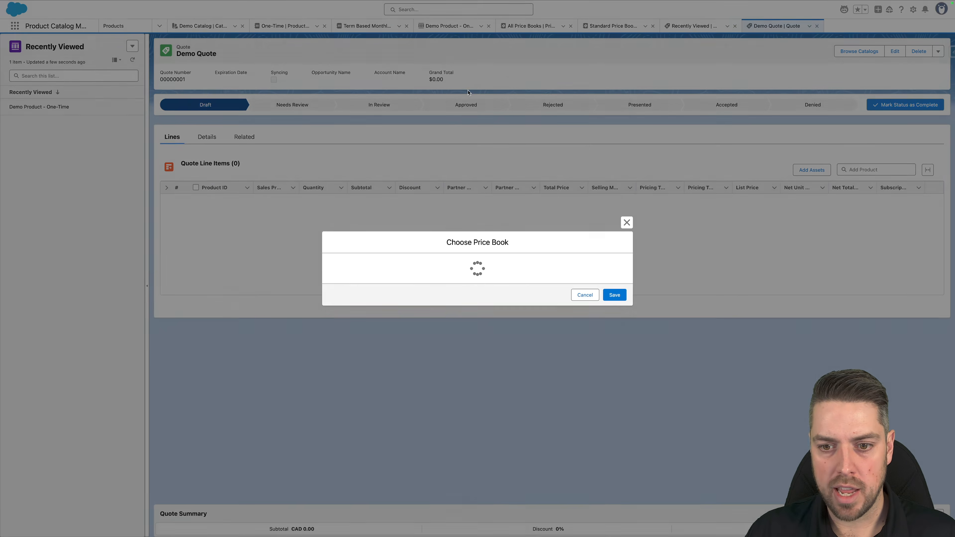
left_click(614, 315)
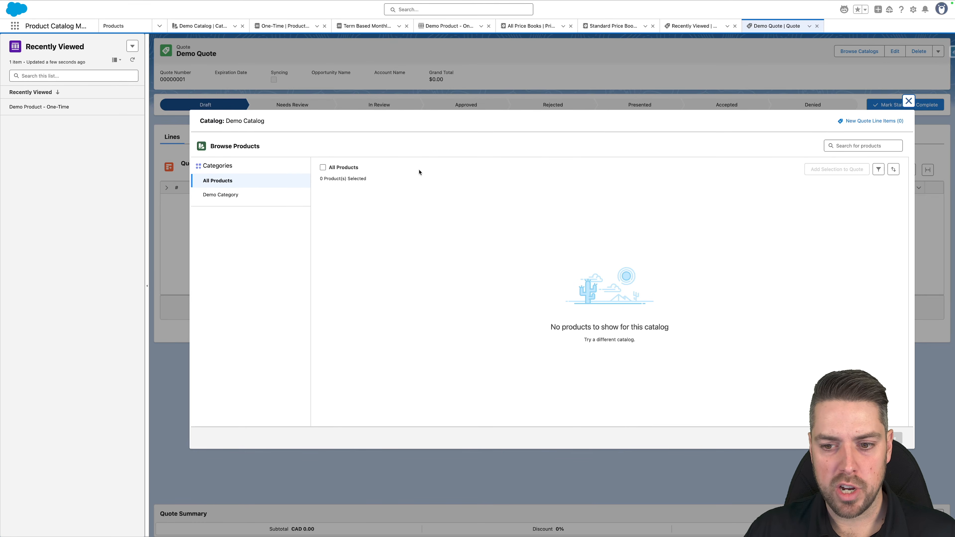
left_click(908, 101)
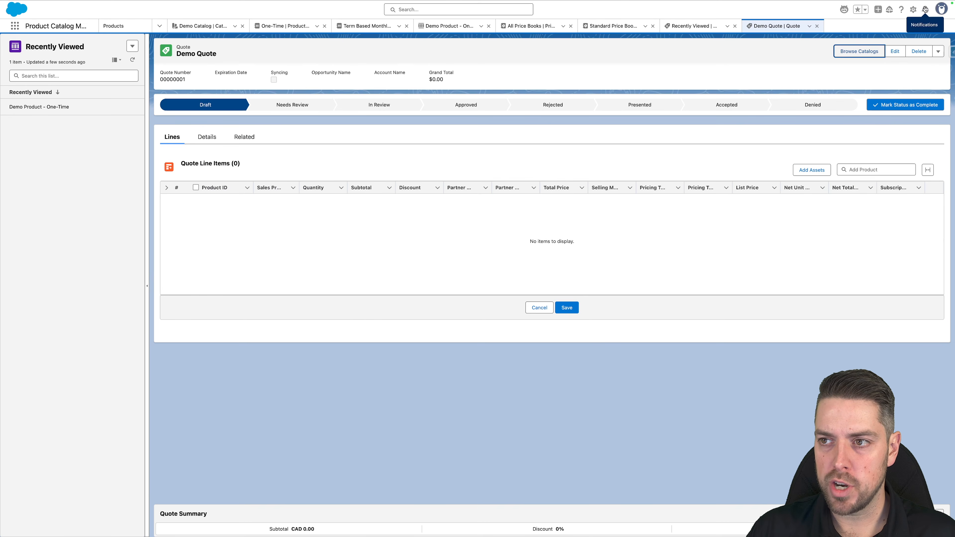
Find the Salesforce Pricing Setup page in Setup and review its pricing data sync option
left_click(914, 11)
left_click(865, 39)
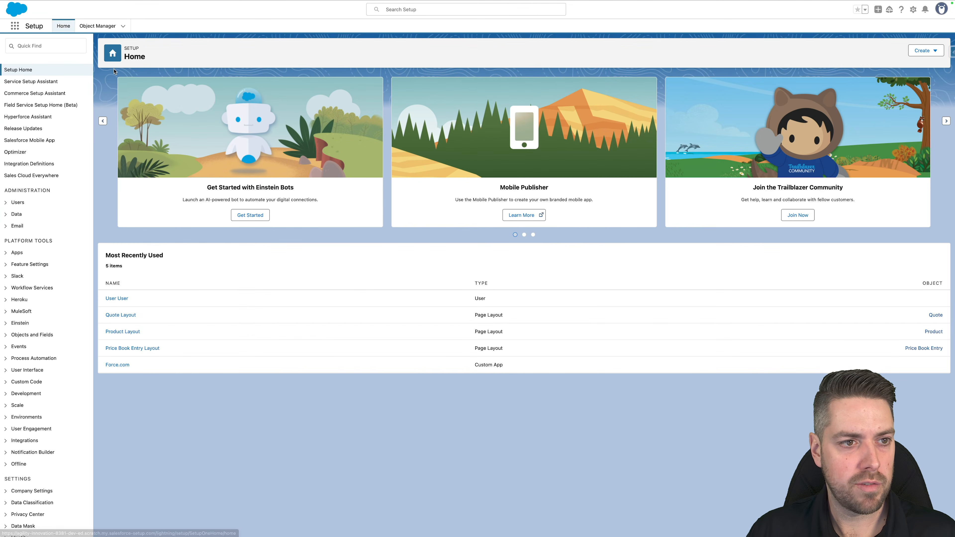
left_click(45, 46)
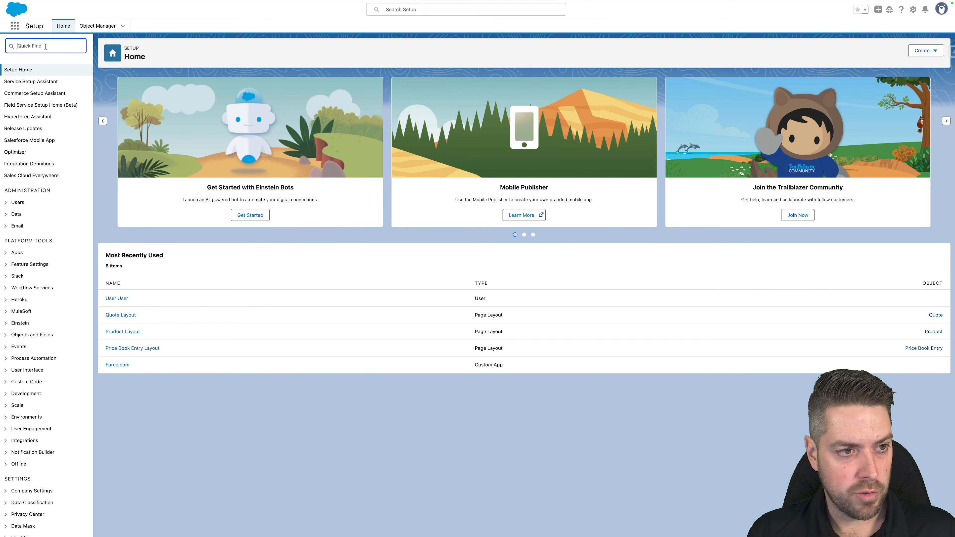
type("pricing")
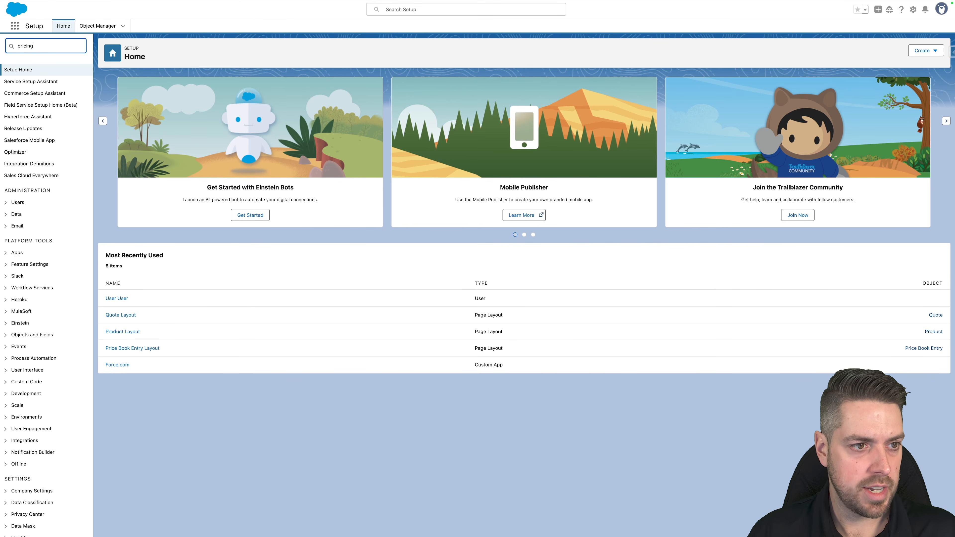
left_click(56, 128)
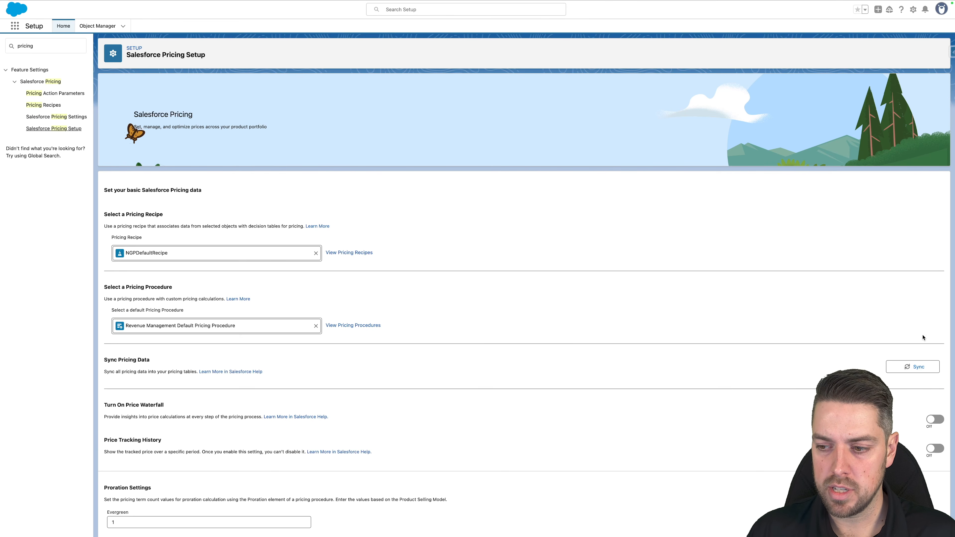
Find the Price Book Entries V2 decision table in Setup and refresh it
left_click(45, 45)
key("super+a")
type("decision")
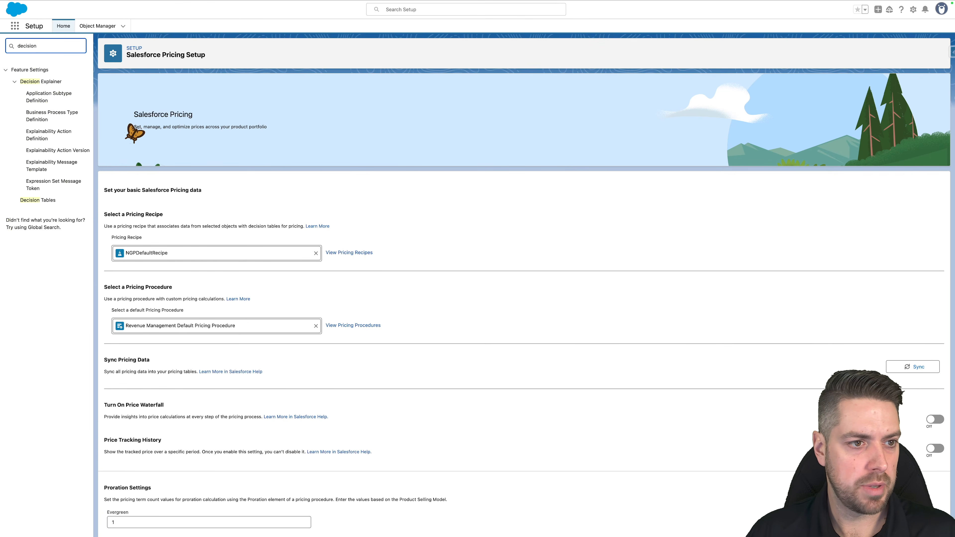
left_click(38, 199)
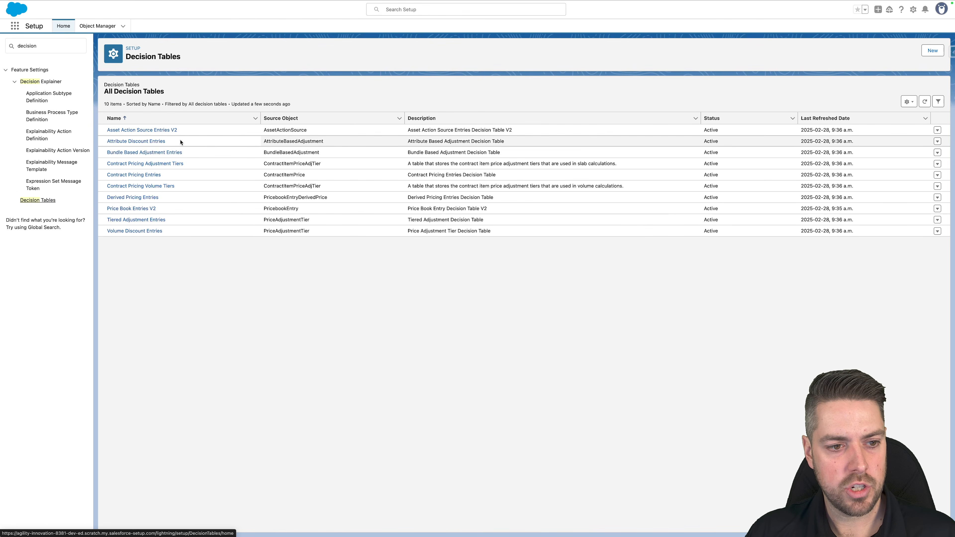
left_click(129, 210)
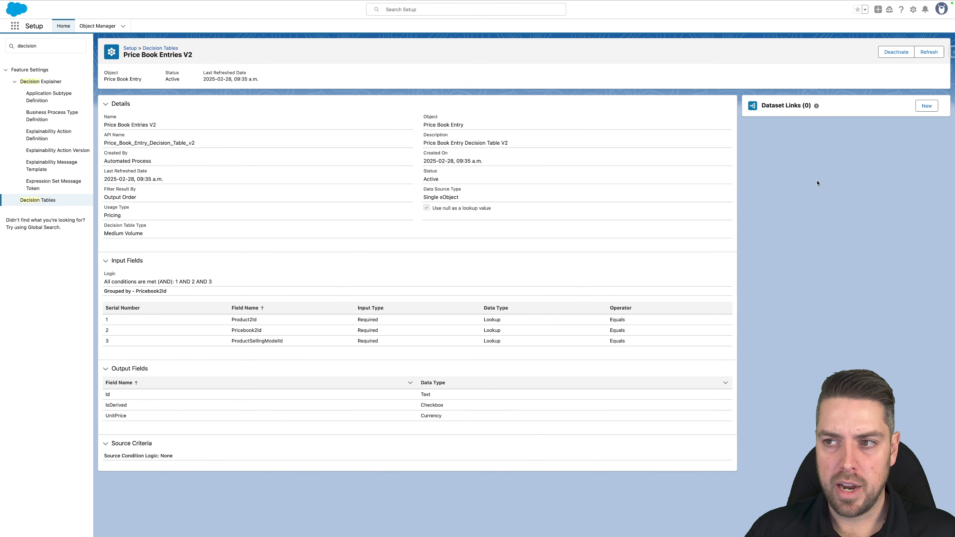
left_click(929, 53)
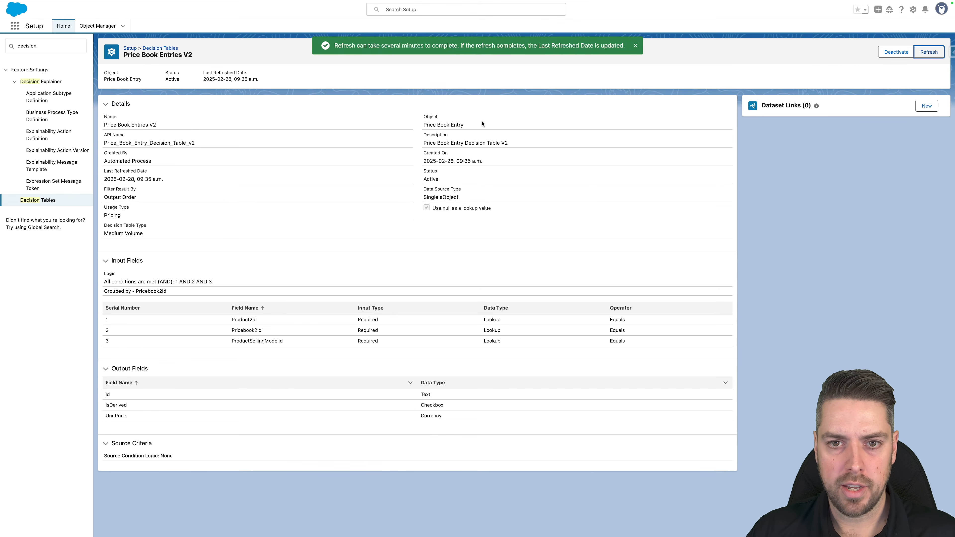
left_click(635, 46)
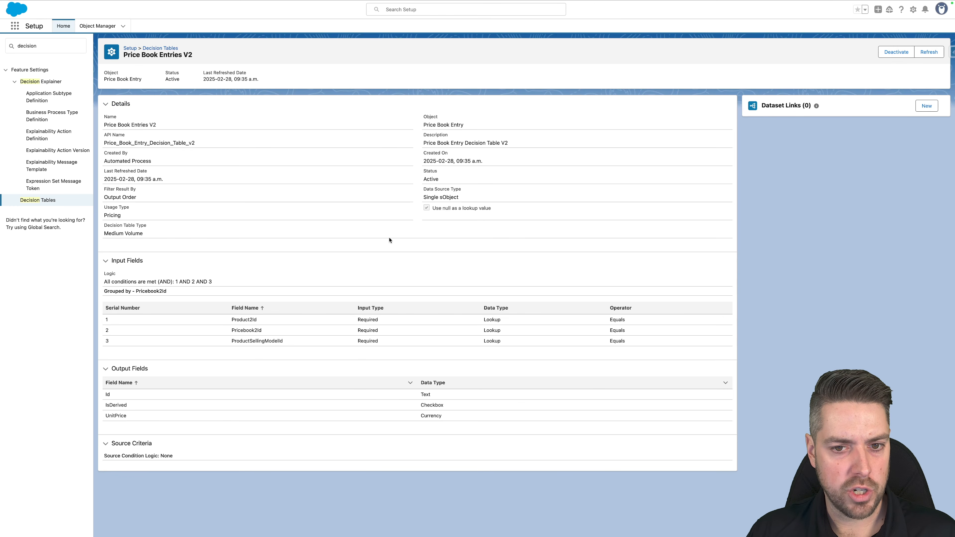
Check the Last Refreshed Date of the Price Book Entries V2 decision table
left_click_drag(164, 180, 101, 173)
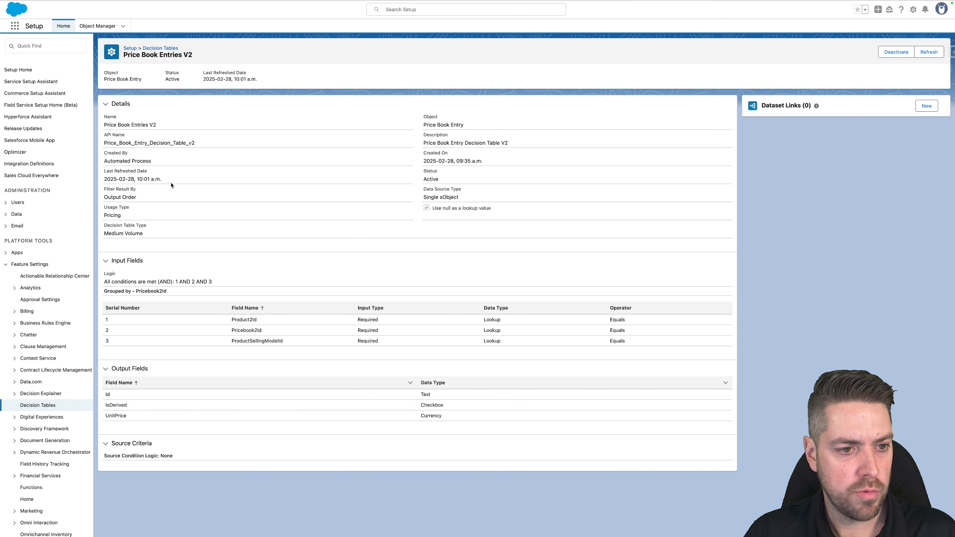
left_click_drag(171, 185, 98, 173)
left_click(160, 186)
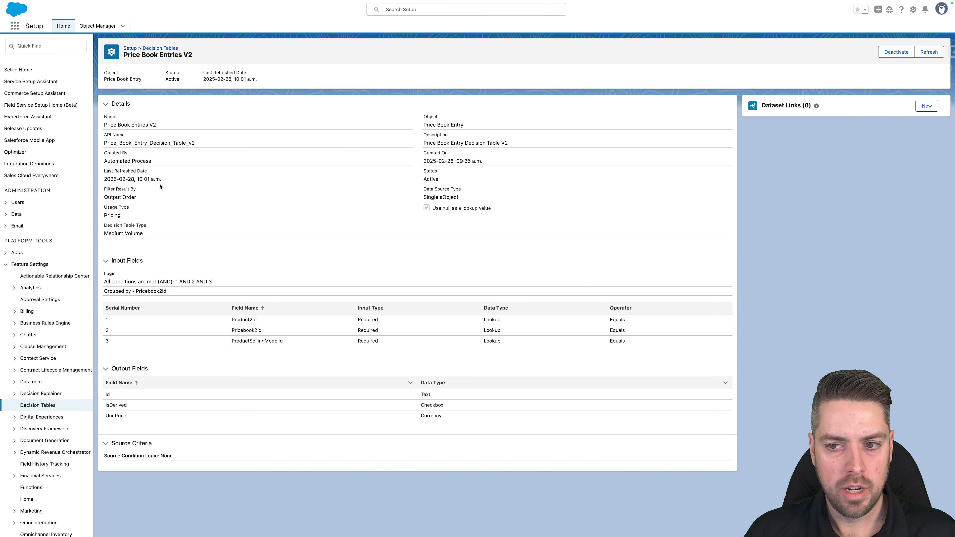
Return to Demo Quote, reload it, and add Demo Product - One-Time from Demo Catalog
left_click(154, 3)
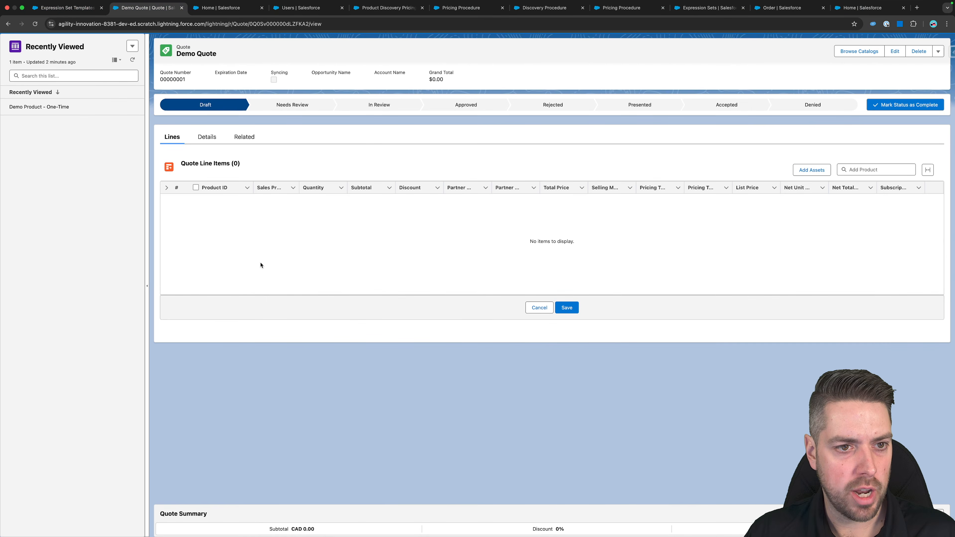
mouse_move(99, 2)
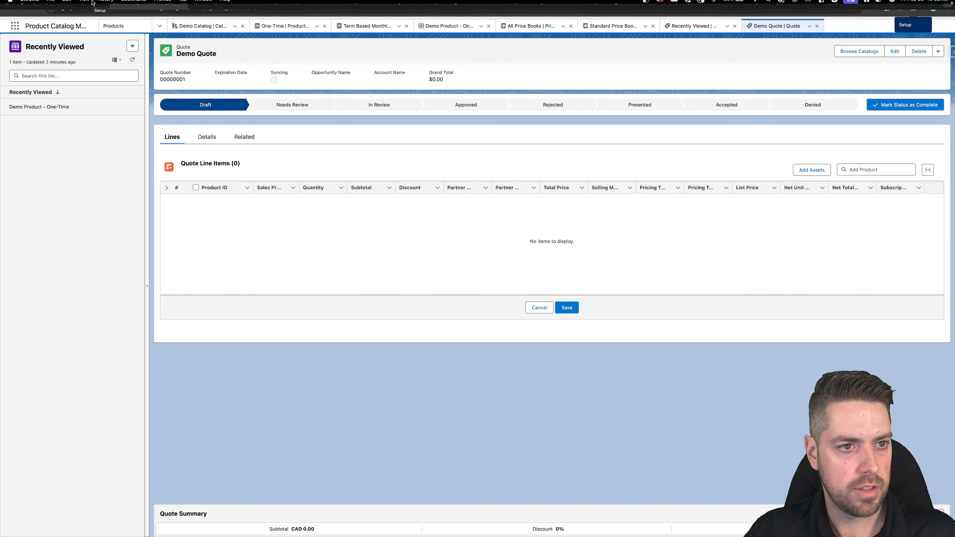
left_click(35, 32)
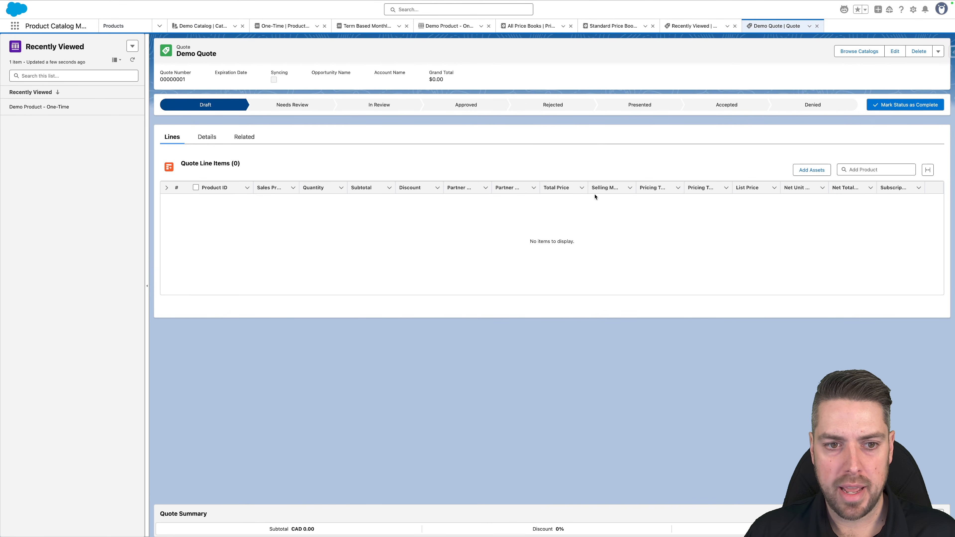
left_click(859, 52)
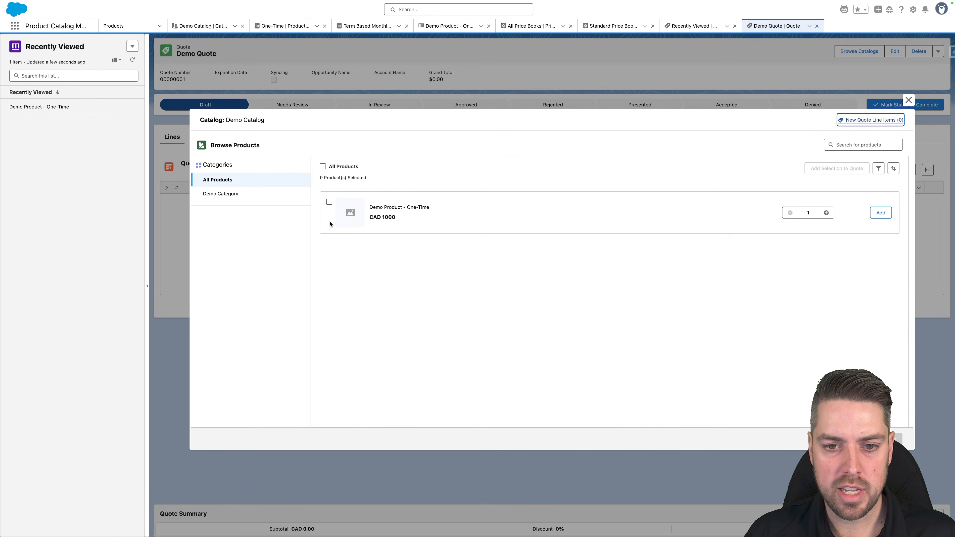
left_click(880, 213)
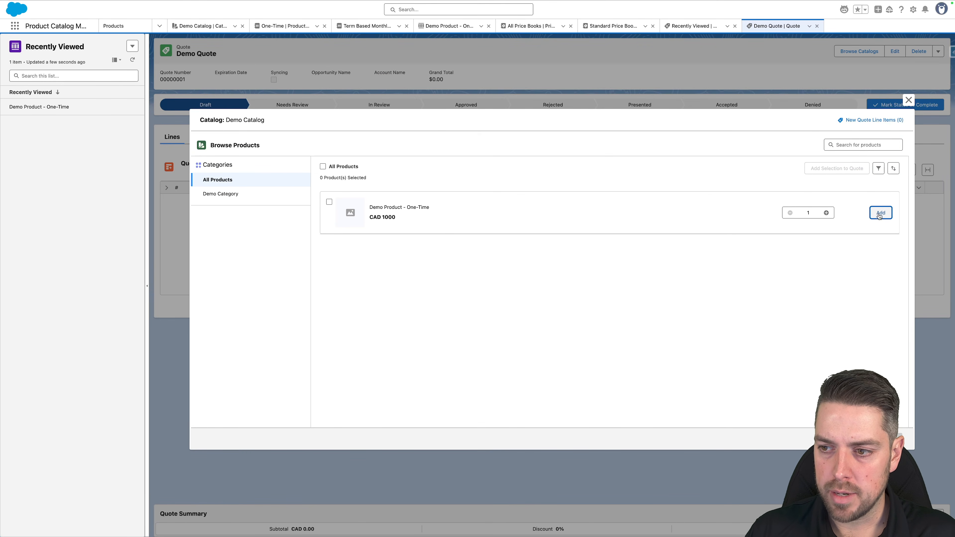